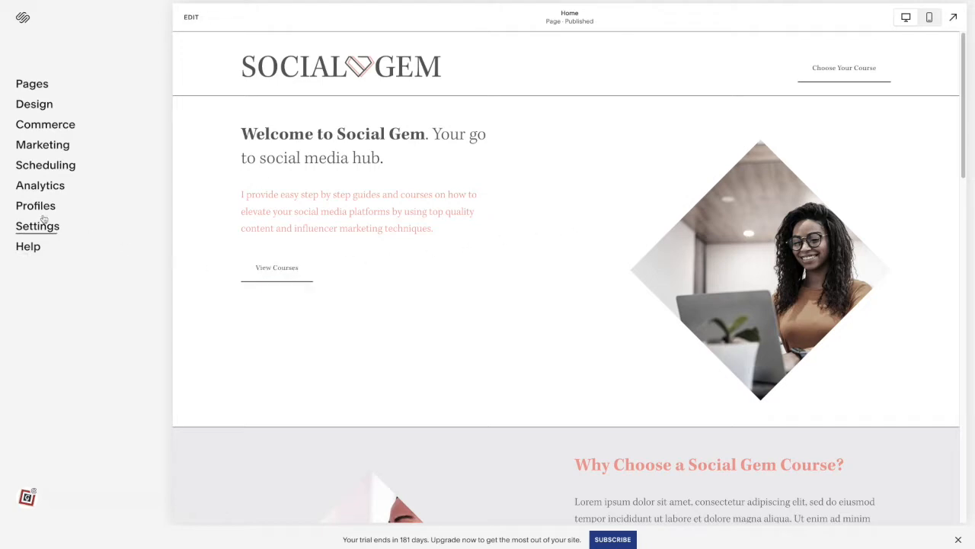
Check that the Fluid Engine option is enabled in the site's Circle Labs settings
{"action": "left_click", "coordinate": [46, 226]}
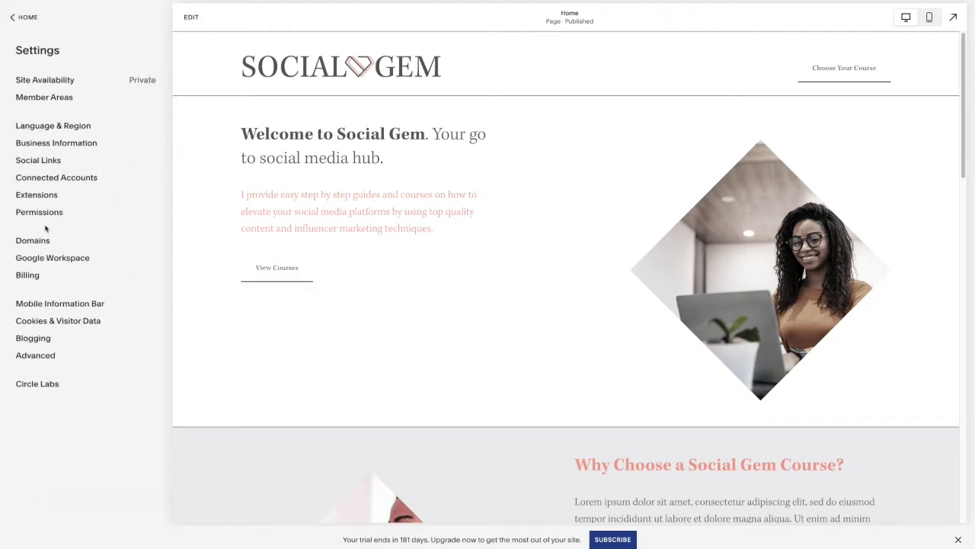
{"action": "left_click", "coordinate": [37, 384]}
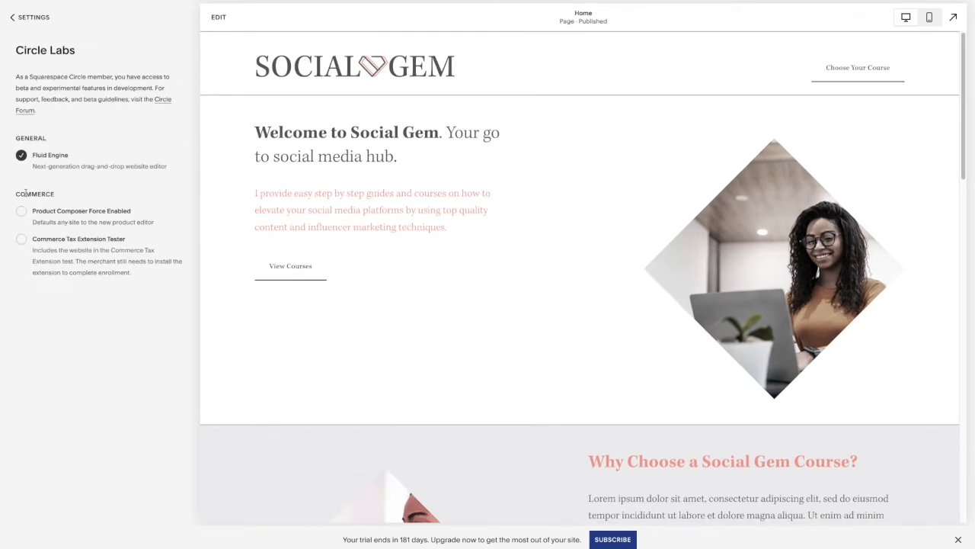
{"action": "left_click", "coordinate": [21, 156]}
{"action": "left_click", "coordinate": [21, 156]}
{"action": "left_click", "coordinate": [18, 18]}
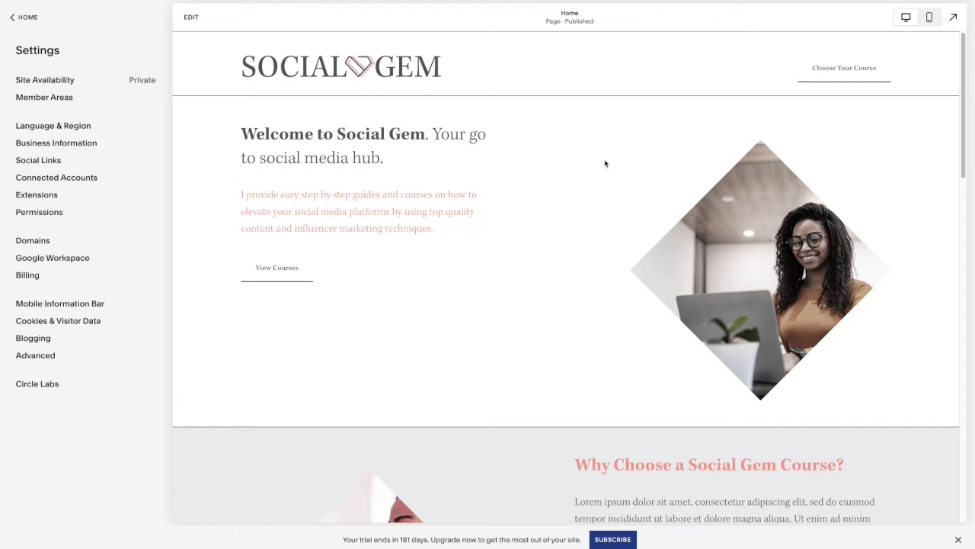
Start editing the Home page and convert the Welcome to Social Gem section to the beta layout editor
{"action": "left_click", "coordinate": [191, 17]}
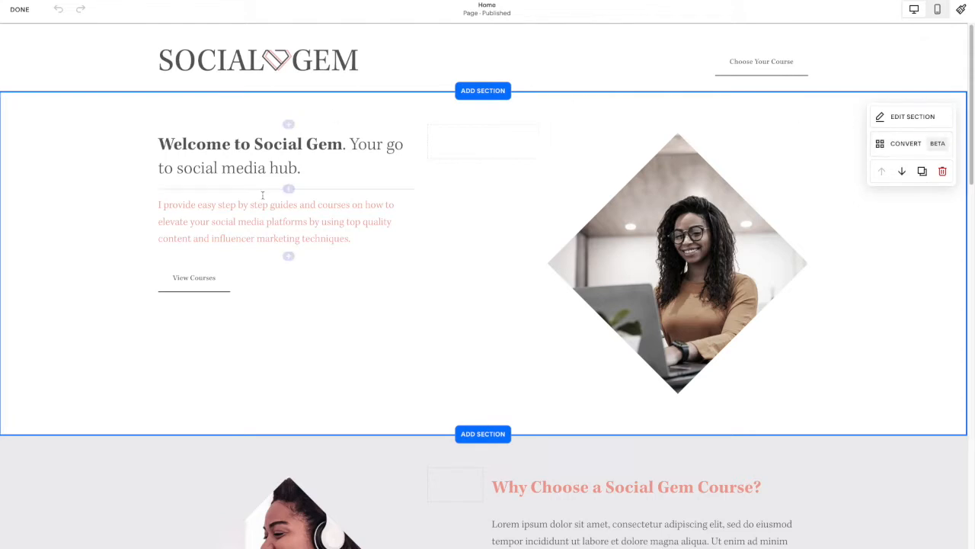
{"action": "left_click", "coordinate": [899, 144]}
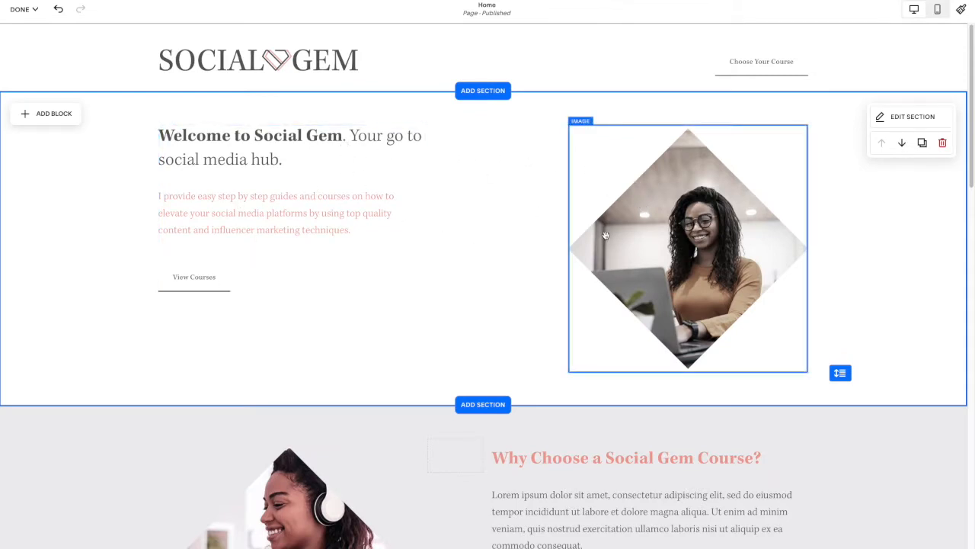
{"action": "scroll", "coordinate": [605, 234], "scroll_direction": "down", "scroll_amount": 3}
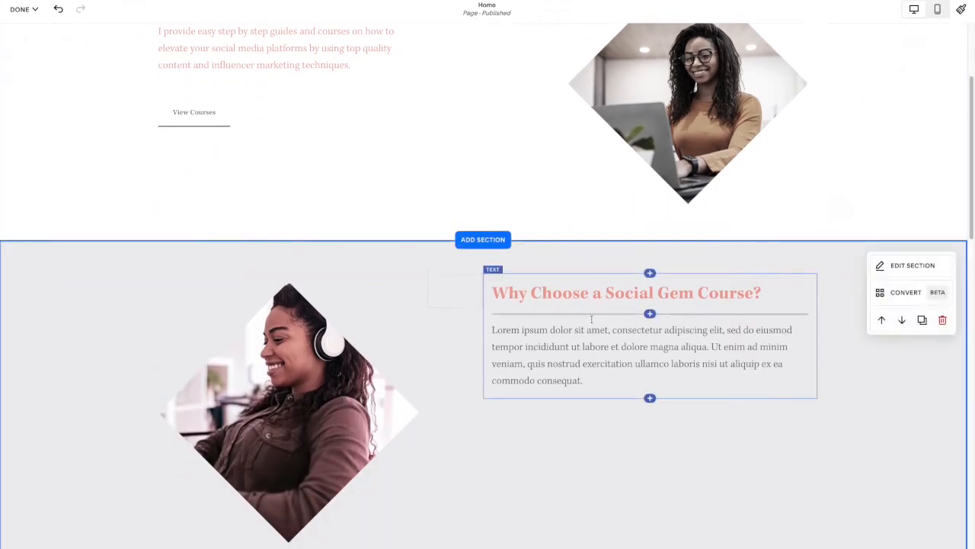
{"action": "scroll", "coordinate": [458, 267], "scroll_direction": "down", "scroll_amount": 1}
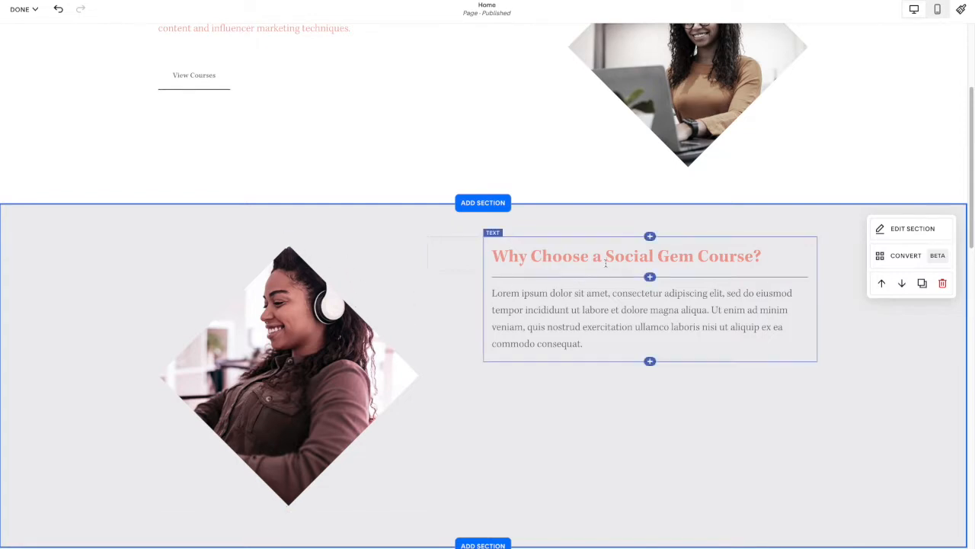
{"action": "scroll", "coordinate": [605, 263], "scroll_direction": "up", "scroll_amount": 3}
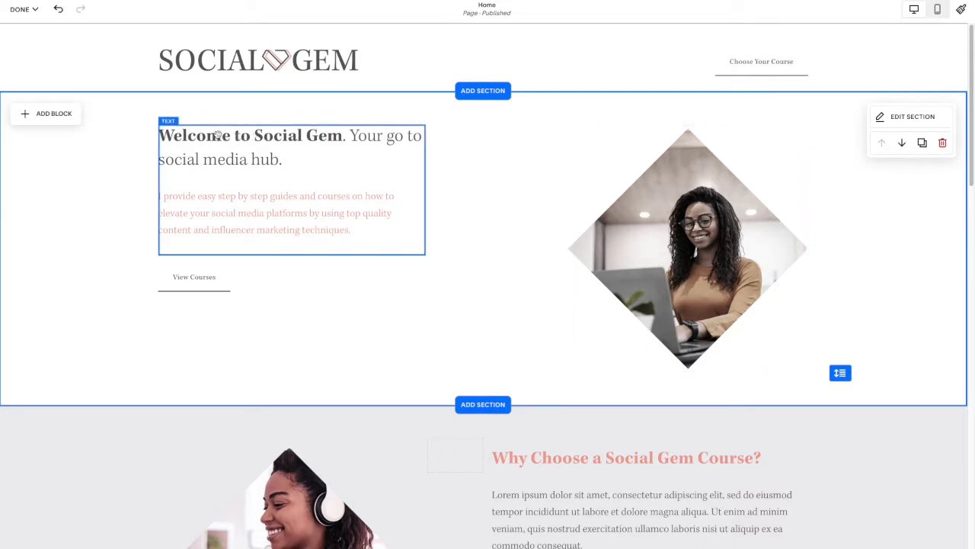
Move the diamond image over the welcome text, and place it back to the right, clear of the text
{"action": "mouse_move", "coordinate": [214, 136]}
{"action": "left_mouse_down"}
{"action": "mouse_move", "coordinate": [356, 146]}
{"action": "mouse_move", "coordinate": [228, 139]}
{"action": "left_mouse_up"}
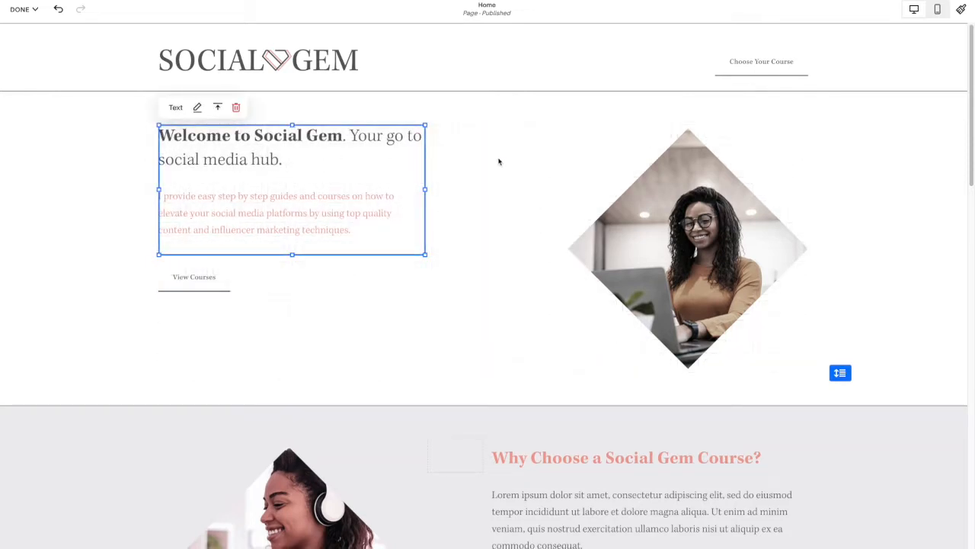
{"action": "left_click_drag", "start_coordinate": [664, 163], "coordinate": [434, 184]}
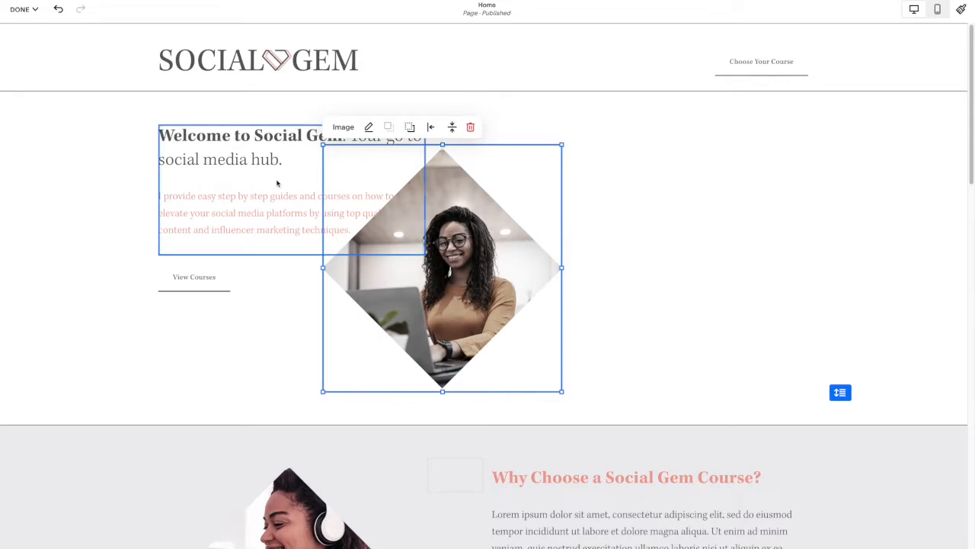
{"action": "left_click_drag", "start_coordinate": [497, 213], "coordinate": [653, 197]}
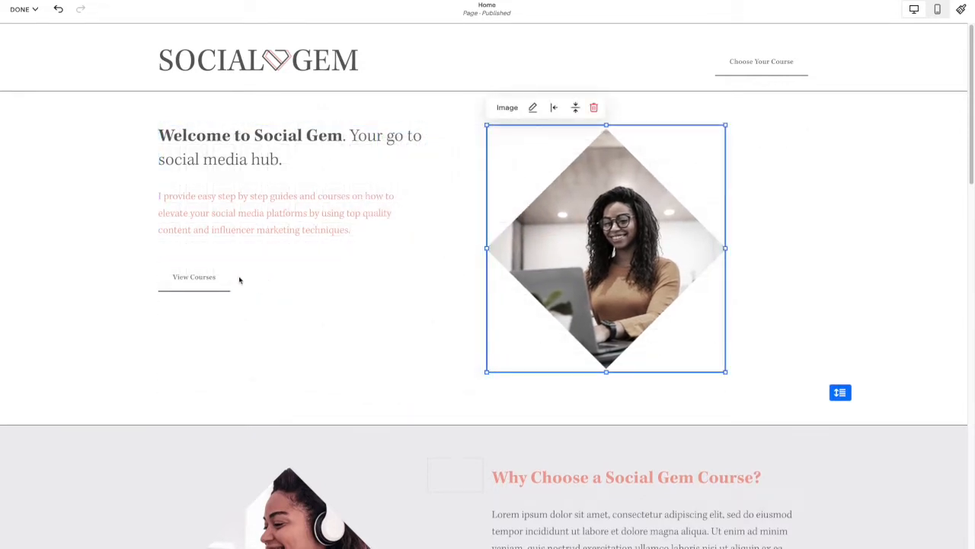
Overlap the View Courses button with the lower-left edge of the diamond image and bring it forward
{"action": "left_click_drag", "start_coordinate": [227, 270], "coordinate": [554, 299]}
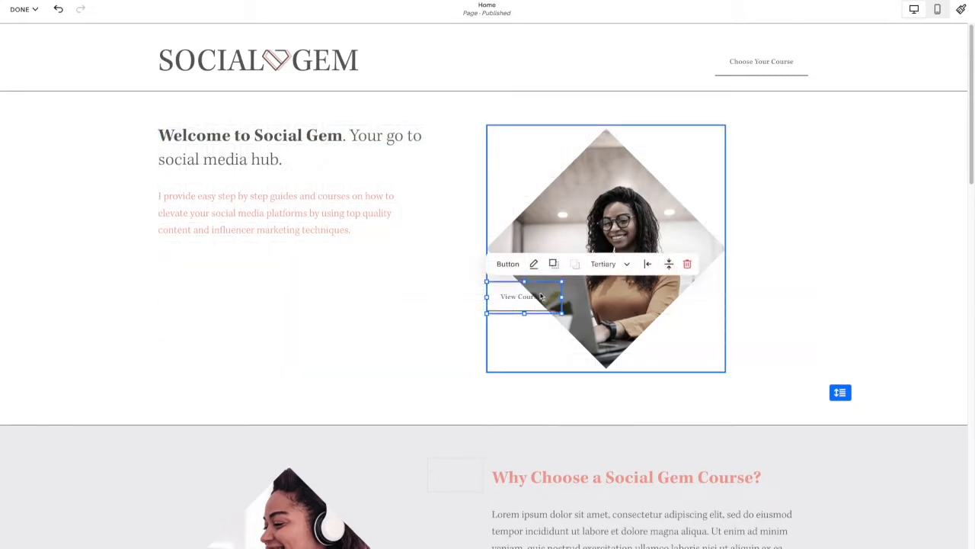
{"action": "left_click_drag", "start_coordinate": [497, 289], "coordinate": [468, 293]}
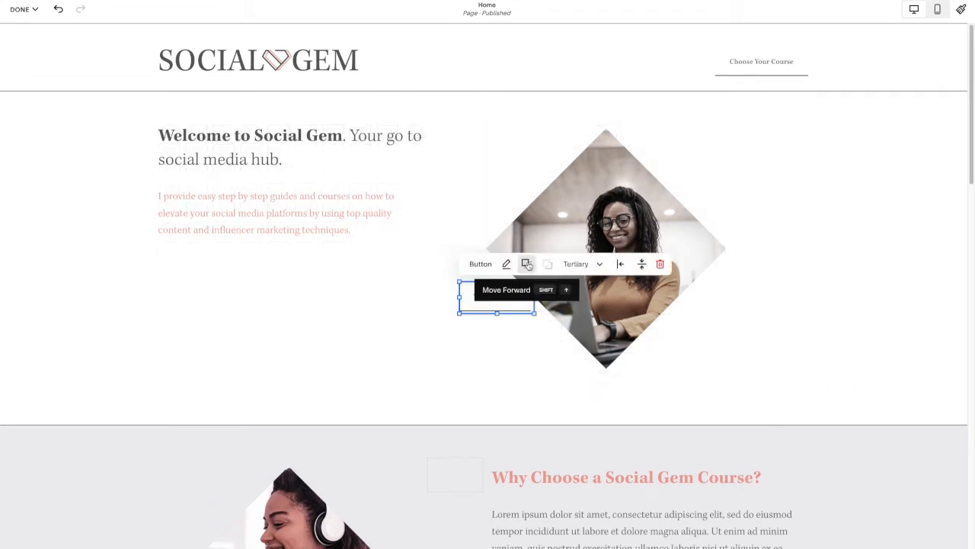
{"action": "left_click", "coordinate": [527, 264]}
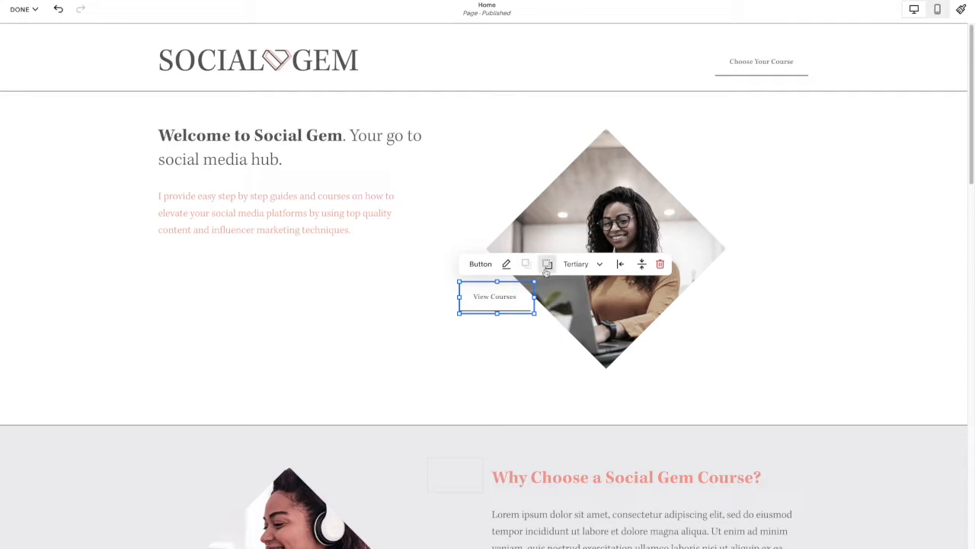
{"action": "left_click", "coordinate": [436, 309]}
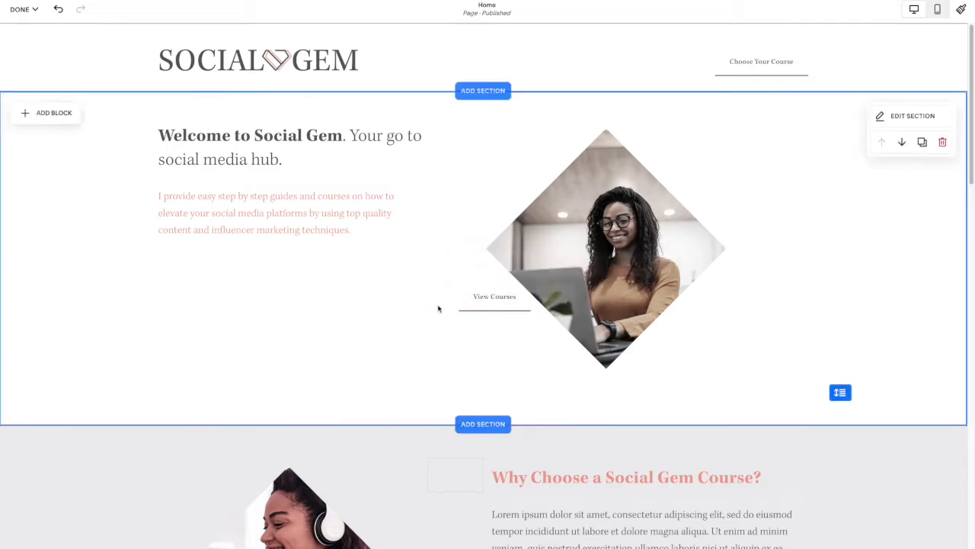
Arrange the welcome text and the View Courses button beneath it one grid column inward, and shift the image one column right
{"action": "left_click_drag", "start_coordinate": [505, 300], "coordinate": [203, 298]}
{"action": "left_click", "coordinate": [249, 200]}
{"action": "left_click_drag", "start_coordinate": [255, 206], "coordinate": [265, 215]}
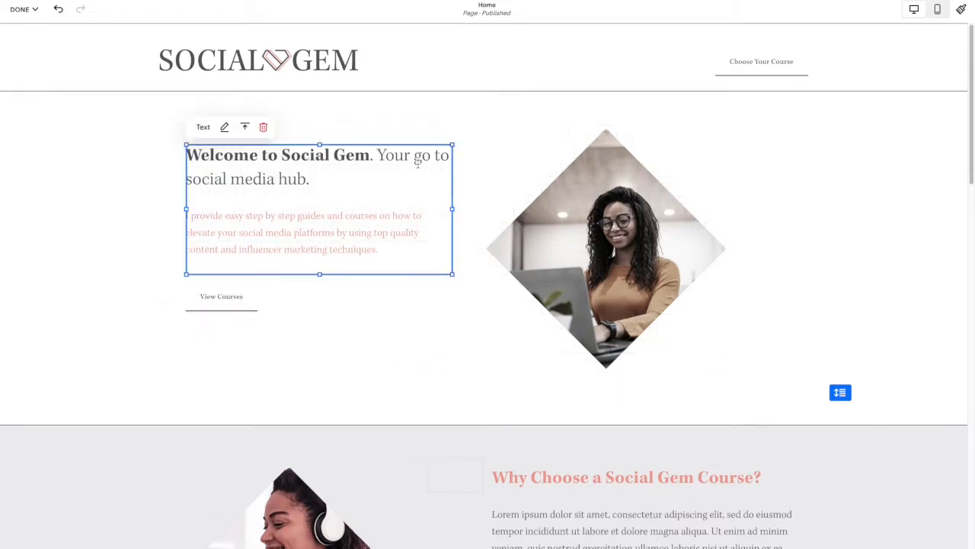
{"action": "left_click_drag", "start_coordinate": [243, 299], "coordinate": [254, 302]}
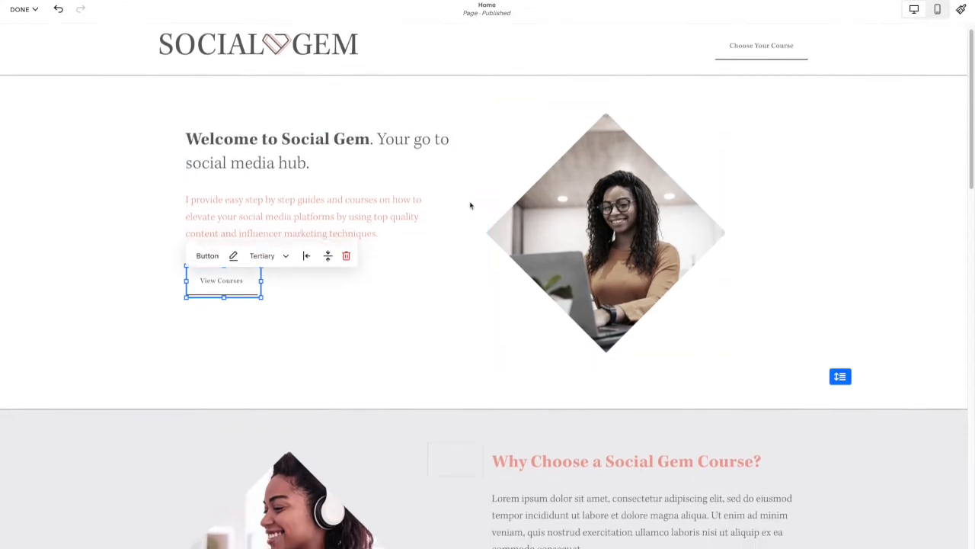
{"action": "left_click_drag", "start_coordinate": [573, 194], "coordinate": [600, 191]}
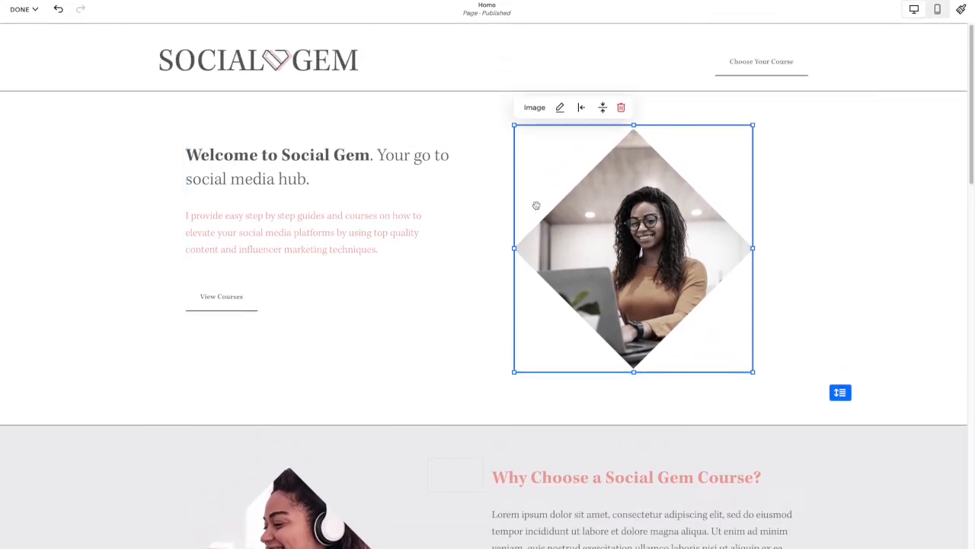
{"action": "left_click", "coordinate": [827, 153]}
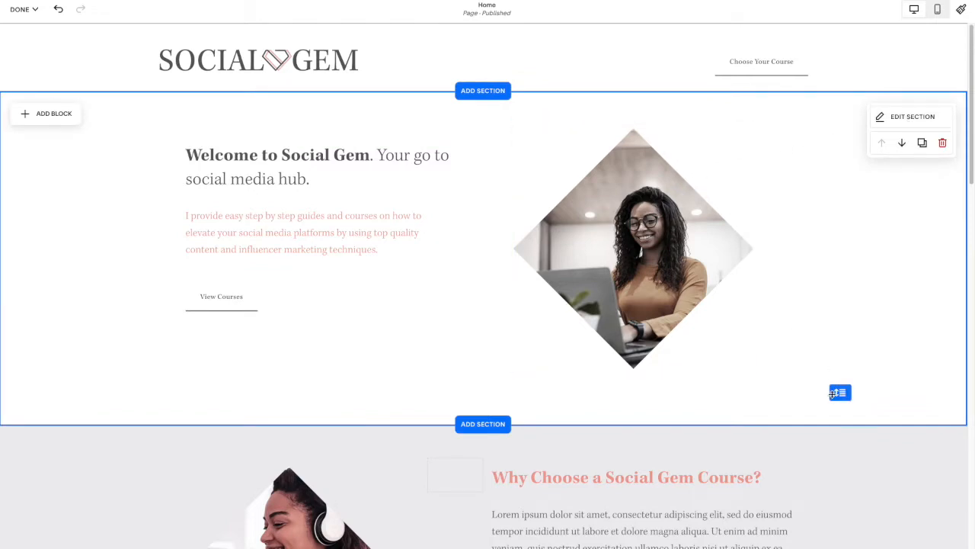
Lengthen the welcome section and set its grid row count to 17
{"action": "left_click_drag", "start_coordinate": [838, 391], "coordinate": [841, 412]}
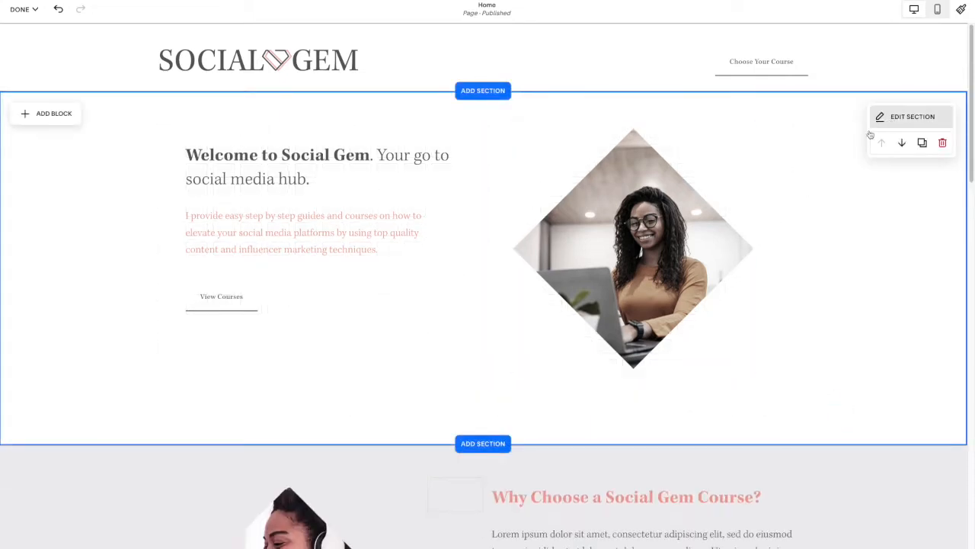
{"action": "left_click", "coordinate": [920, 118]}
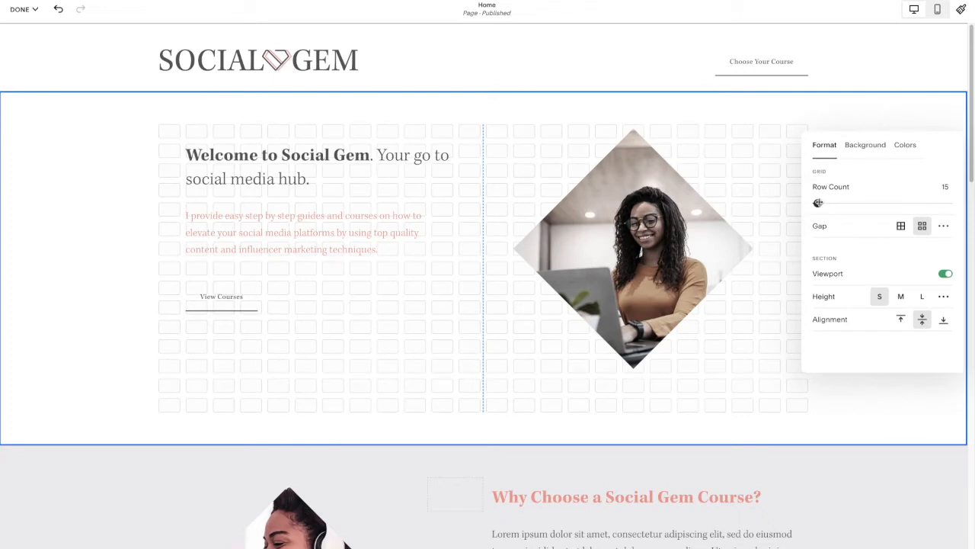
{"action": "mouse_move", "coordinate": [817, 203]}
{"action": "left_mouse_down"}
{"action": "mouse_move", "coordinate": [845, 202]}
{"action": "mouse_move", "coordinate": [820, 202]}
{"action": "left_mouse_up"}
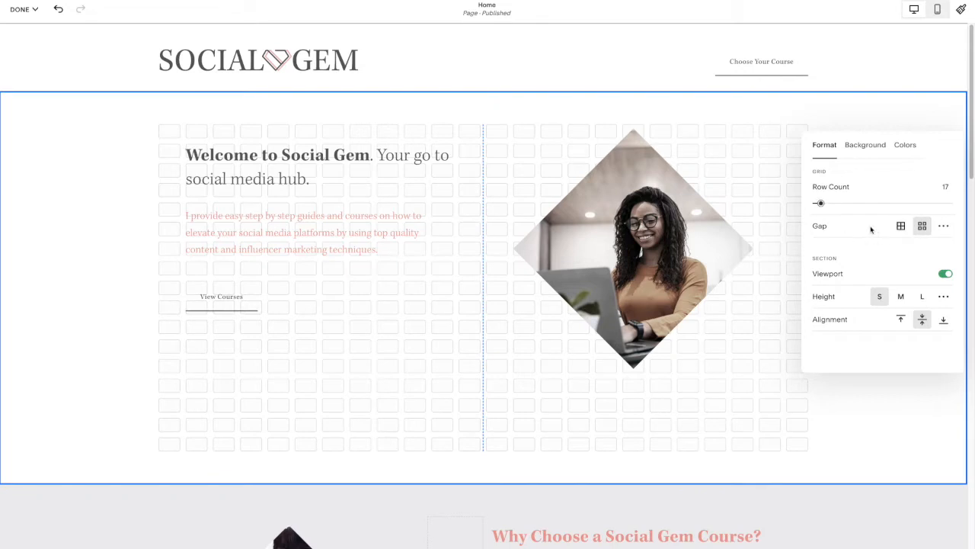
Try the welcome section's grid without gaps, and set a custom gap of 11 horizontally and 9 vertically
{"action": "left_click", "coordinate": [900, 226]}
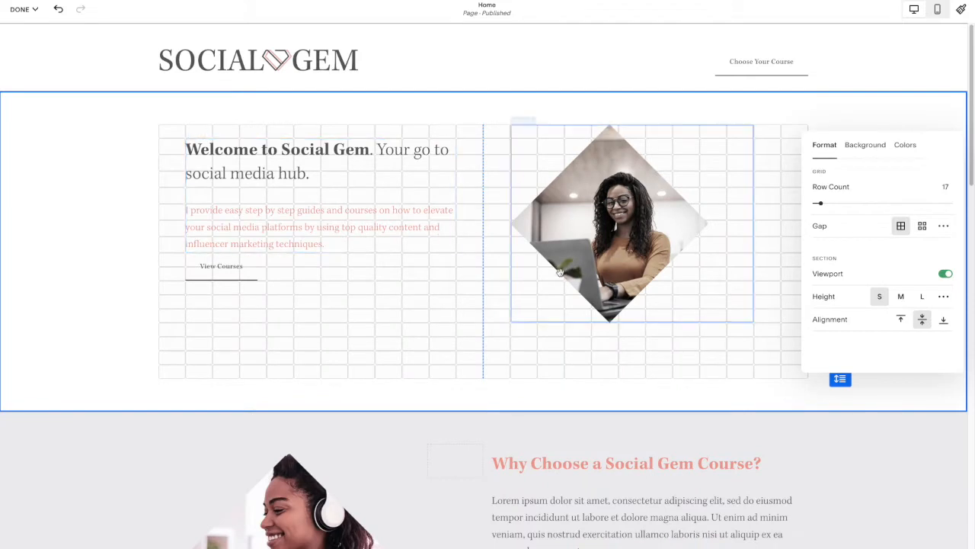
{"action": "left_click", "coordinate": [922, 226]}
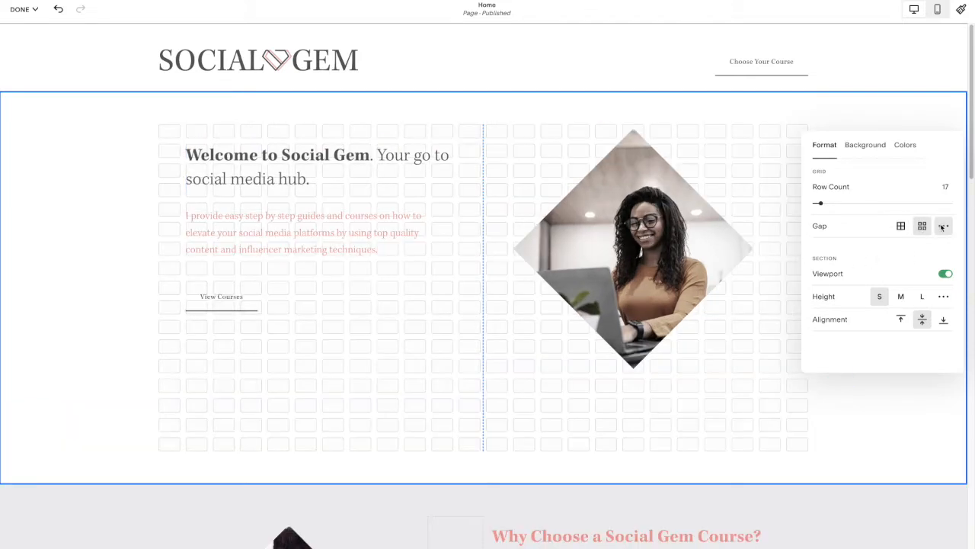
{"action": "left_click", "coordinate": [943, 226]}
{"action": "left_click_drag", "start_coordinate": [852, 248], "coordinate": [848, 272]}
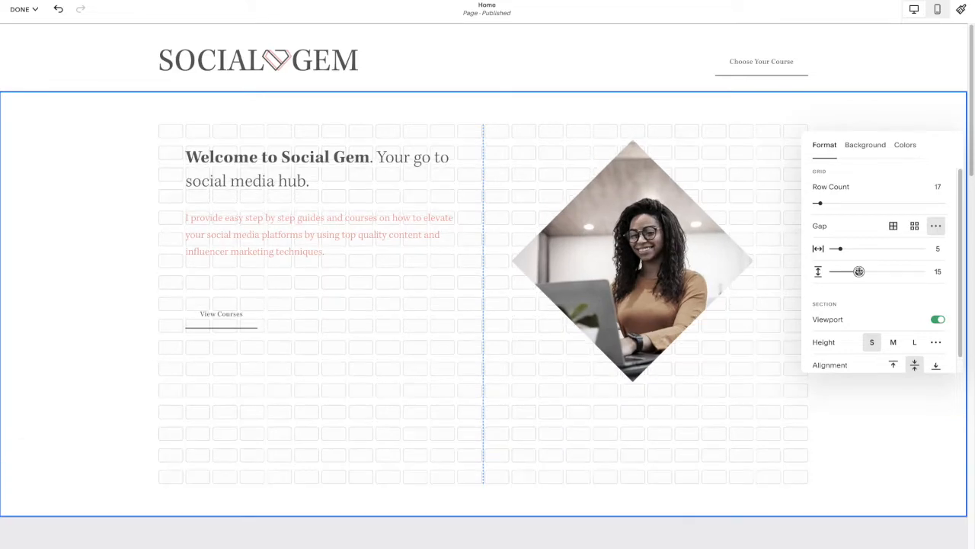
{"action": "mouse_move", "coordinate": [841, 250]}
{"action": "left_mouse_down"}
{"action": "mouse_move", "coordinate": [860, 249]}
{"action": "mouse_move", "coordinate": [851, 249]}
{"action": "left_mouse_up"}
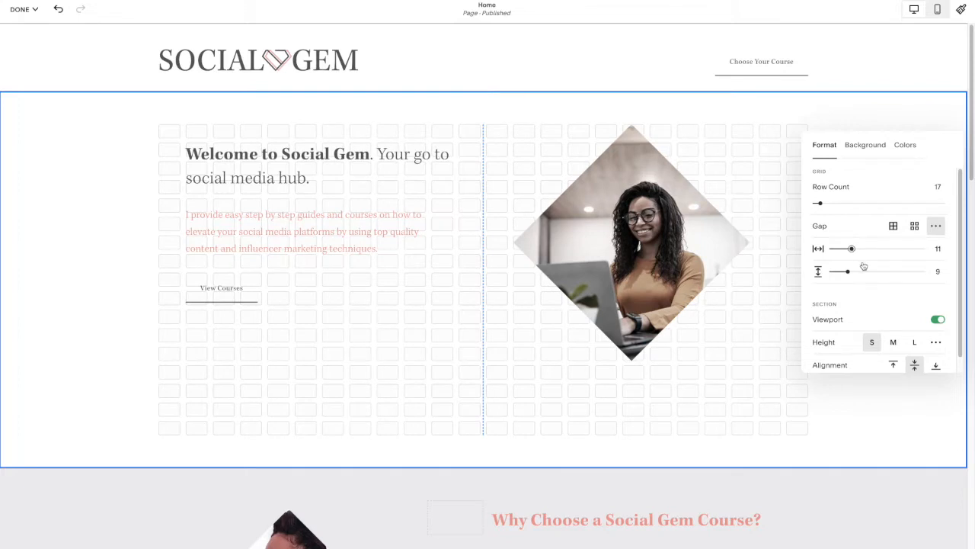
Turn the welcome section's Viewport option off and back on to compare the padding around its content
{"action": "scroll", "coordinate": [862, 267], "scroll_direction": "down", "scroll_amount": 1}
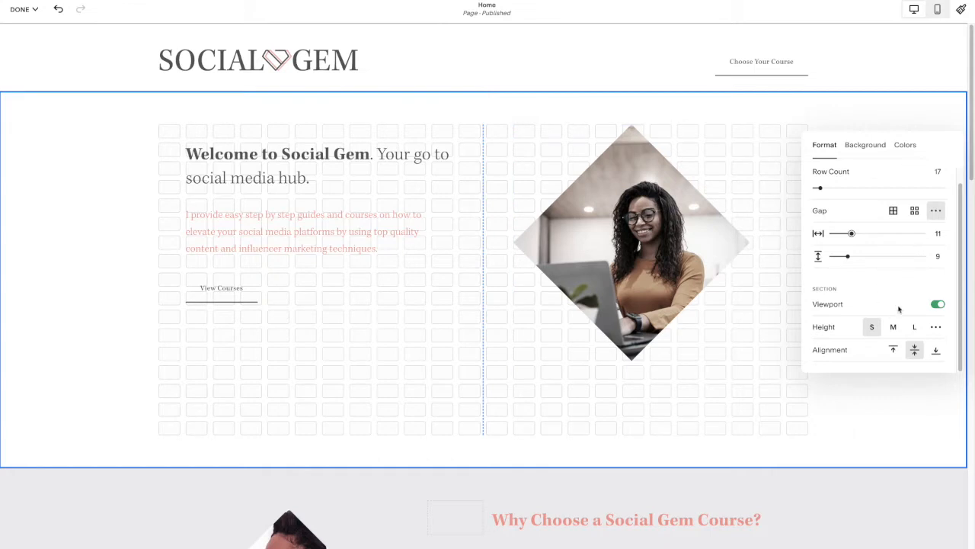
{"action": "scroll", "coordinate": [934, 310], "scroll_direction": "up", "scroll_amount": 1}
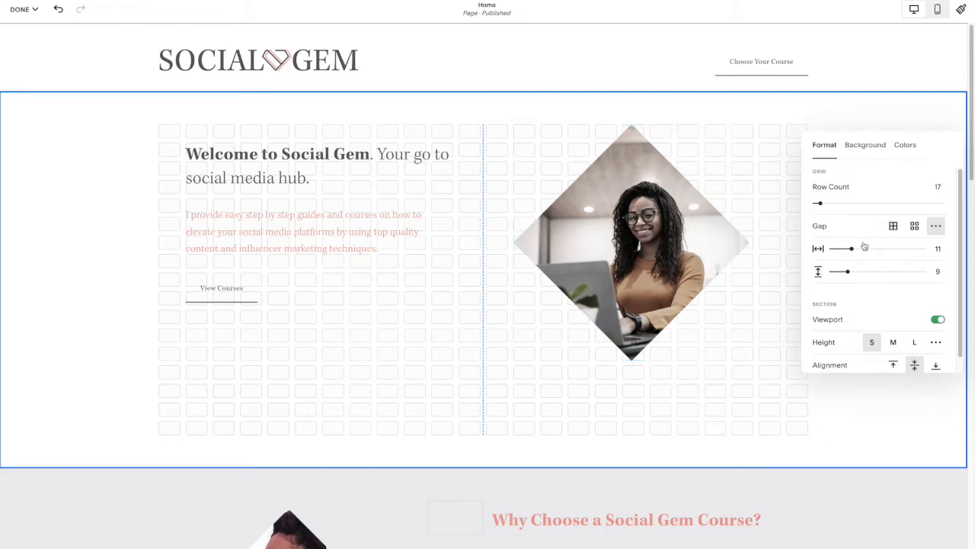
{"action": "scroll", "coordinate": [862, 250], "scroll_direction": "down", "scroll_amount": 1}
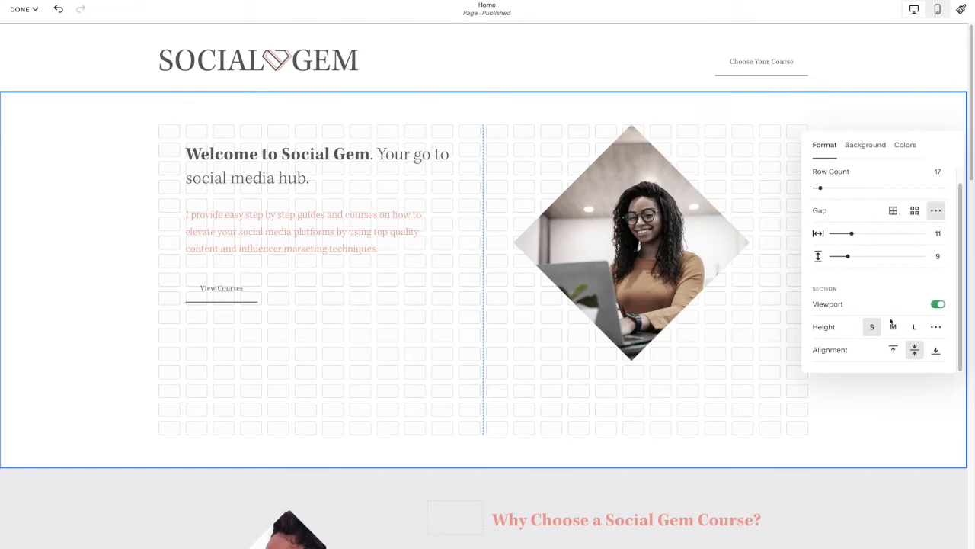
{"action": "left_click", "coordinate": [938, 304]}
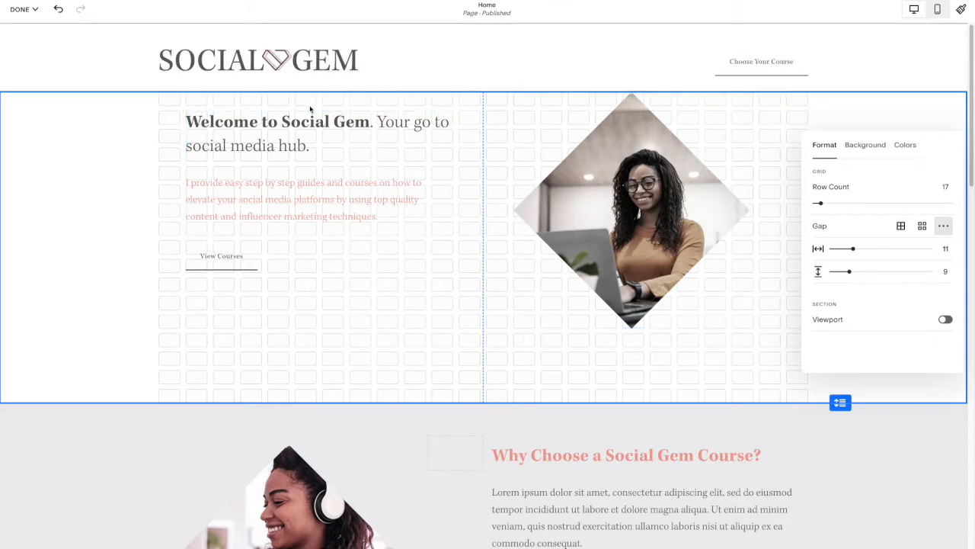
{"action": "left_click", "coordinate": [944, 320]}
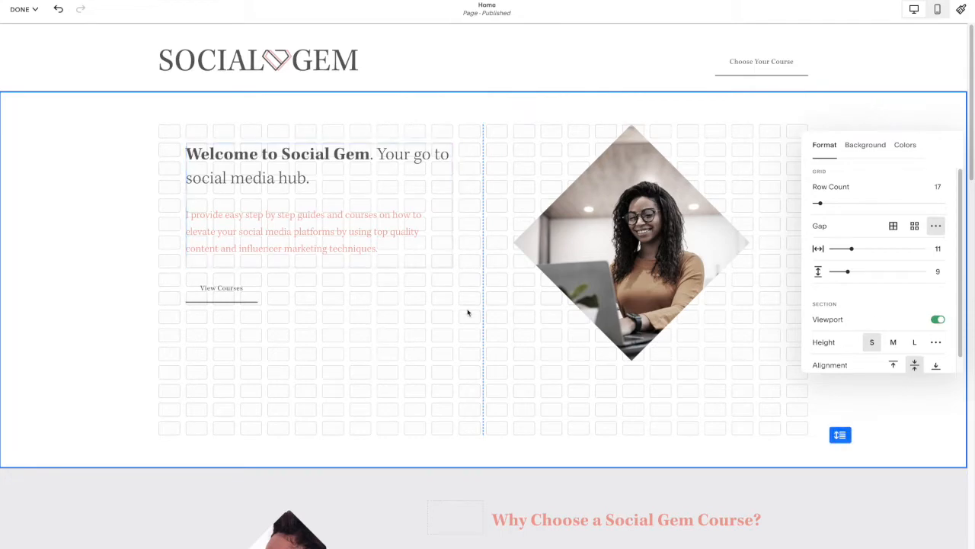
Try other vertical alignments and the M and L heights on the welcome section, restoring middle alignment and height S
{"action": "scroll", "coordinate": [838, 304], "scroll_direction": "down", "scroll_amount": 1}
{"action": "left_click", "coordinate": [893, 349]}
{"action": "left_click", "coordinate": [916, 350]}
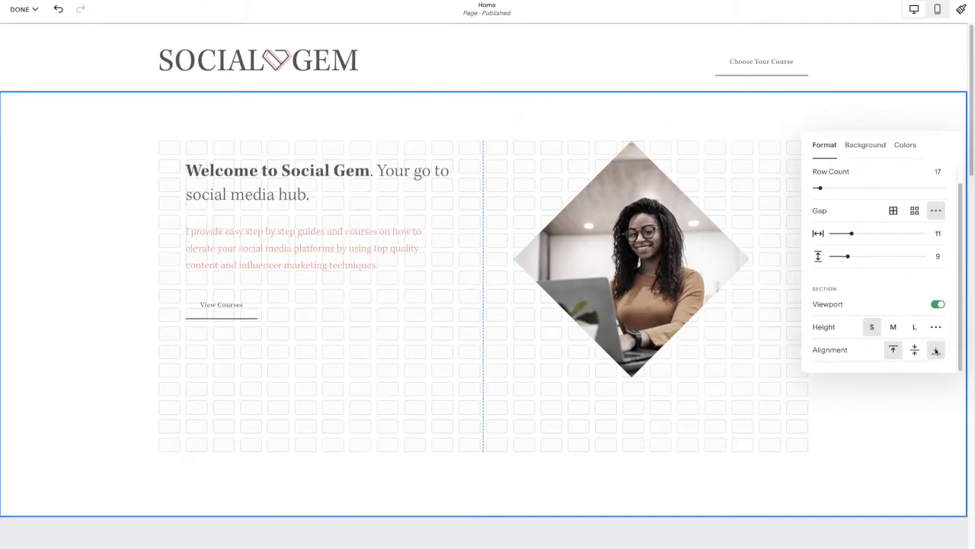
{"action": "left_click", "coordinate": [894, 326]}
{"action": "left_click", "coordinate": [908, 330]}
{"action": "left_click", "coordinate": [875, 329]}
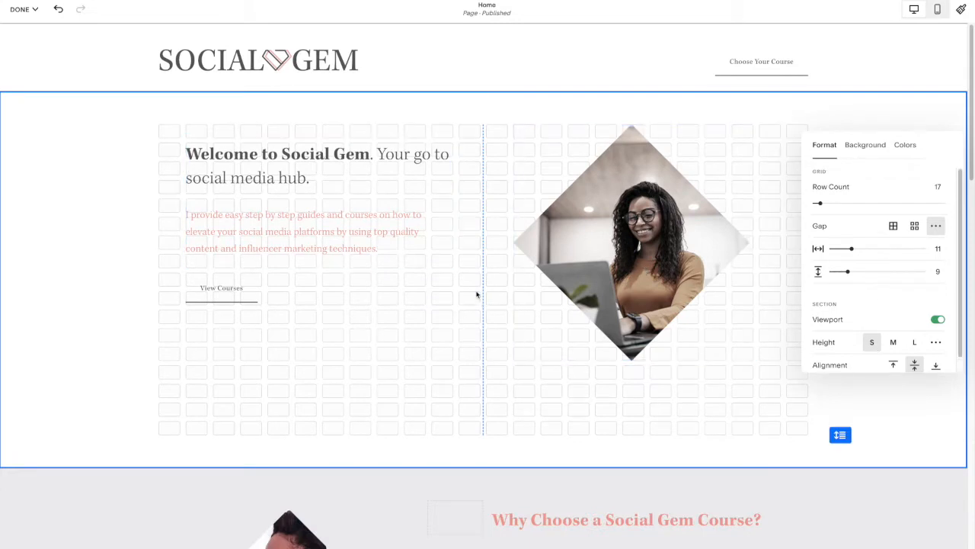
Extend the diamond image to the page's right edge, place it back inside the grid one row lower, and open its edit options
{"action": "left_click", "coordinate": [681, 165]}
{"action": "left_click_drag", "start_coordinate": [633, 196], "coordinate": [842, 190]}
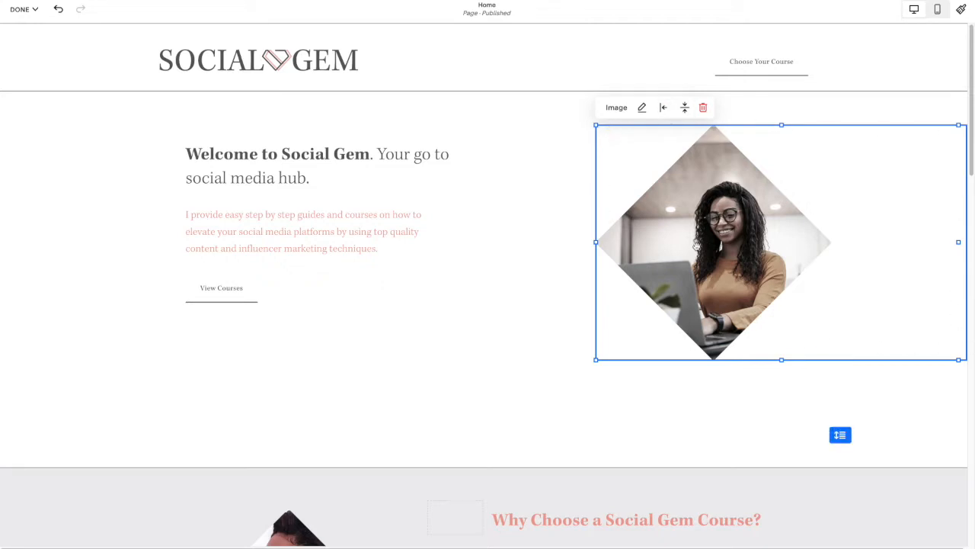
{"action": "mouse_move", "coordinate": [804, 228]}
{"action": "left_mouse_down"}
{"action": "mouse_move", "coordinate": [644, 248]}
{"action": "mouse_move", "coordinate": [669, 245]}
{"action": "mouse_move", "coordinate": [667, 236]}
{"action": "left_mouse_up"}
{"action": "left_click", "coordinate": [559, 127]}
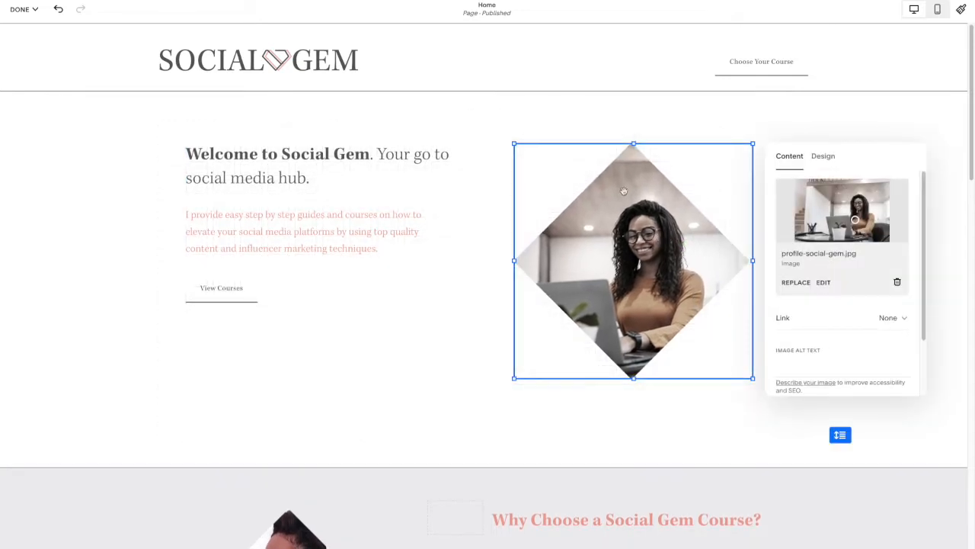
Compare the Fit and Fill display options for the diamond image, and apply Fill with square corners
{"action": "left_click", "coordinate": [823, 157]}
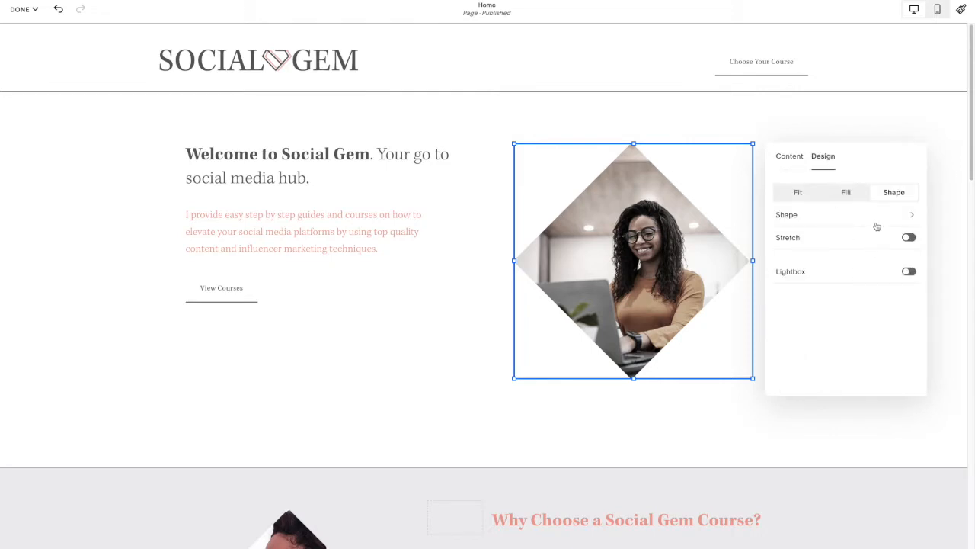
{"action": "left_click", "coordinate": [799, 193]}
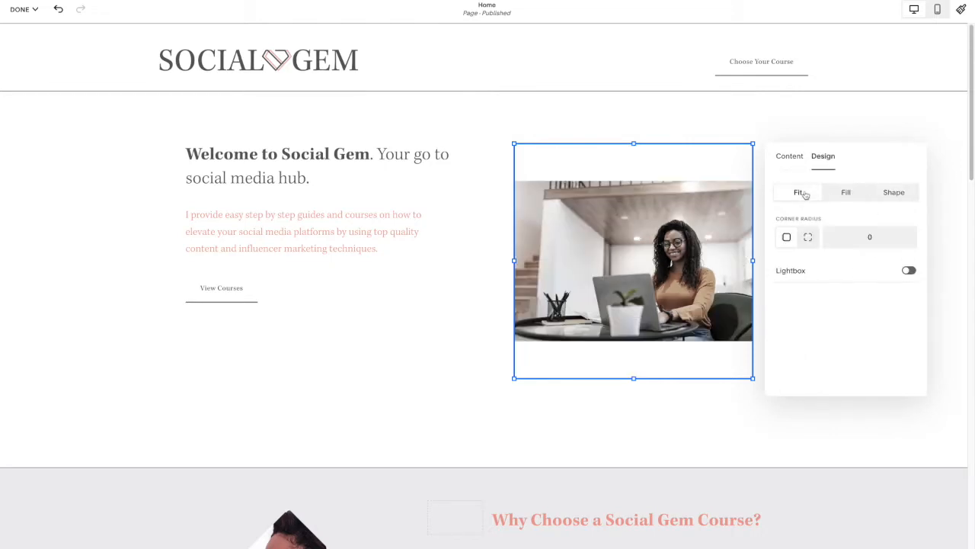
{"action": "left_click", "coordinate": [849, 193]}
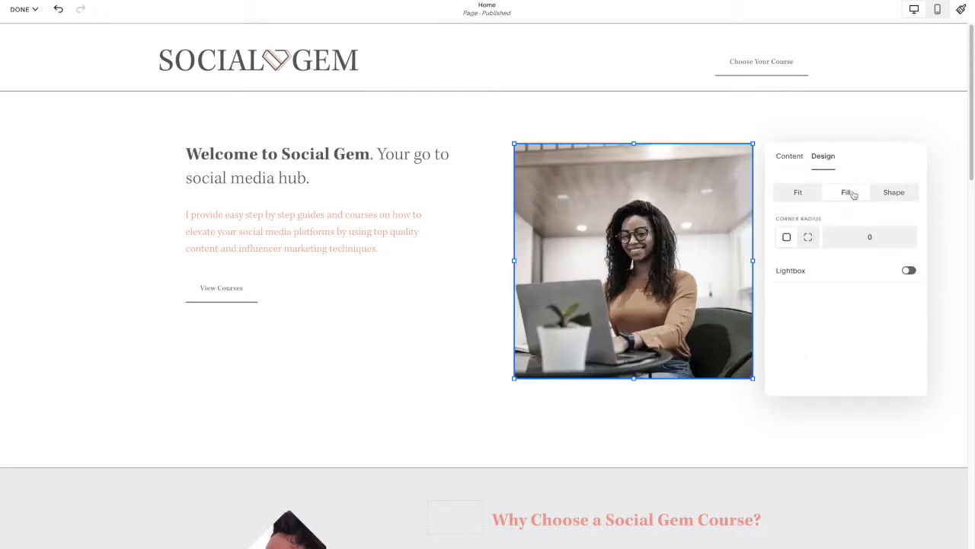
{"action": "left_click", "coordinate": [806, 194]}
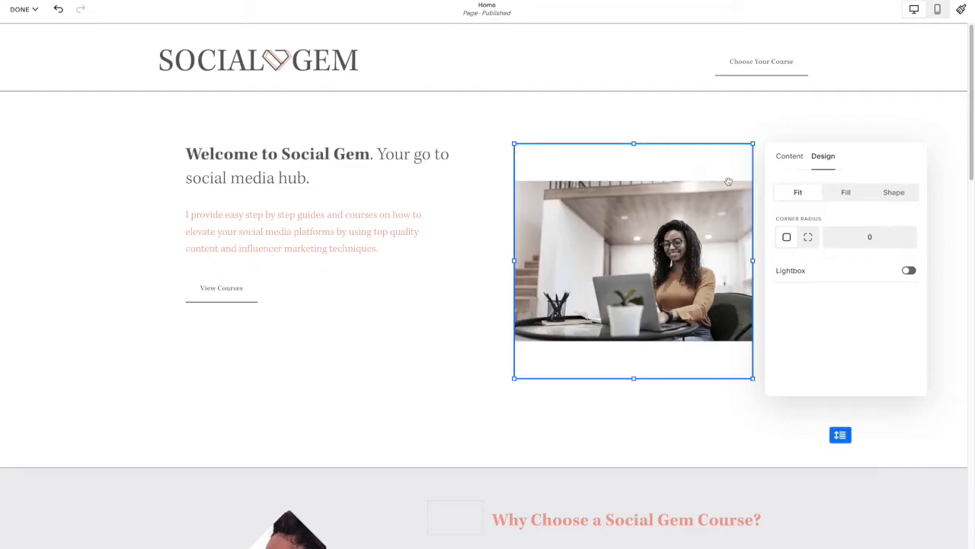
{"action": "left_click", "coordinate": [845, 194]}
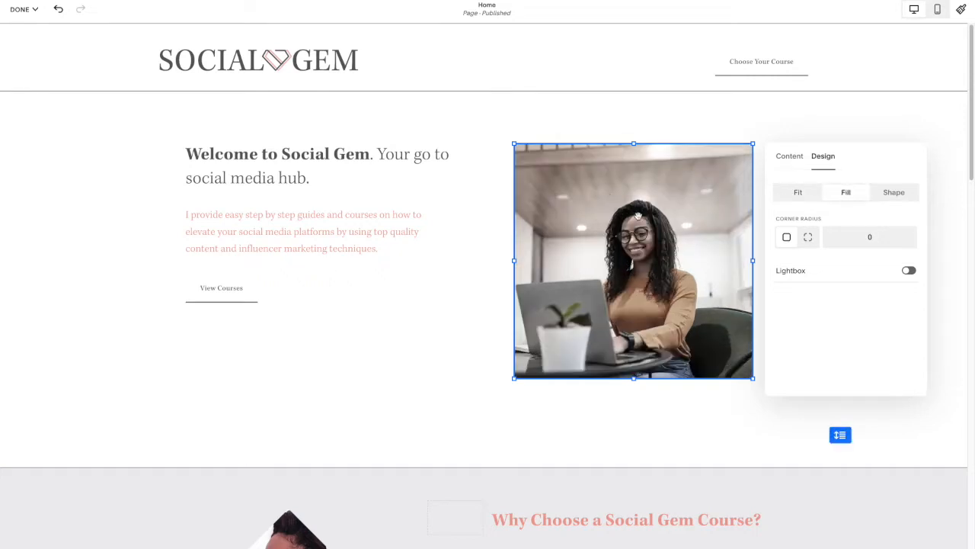
{"action": "left_click", "coordinate": [485, 205]}
Move the welcome image to the page's right edge and enlarge it to cover the section's right half
{"action": "left_click_drag", "start_coordinate": [722, 263], "coordinate": [874, 262]}
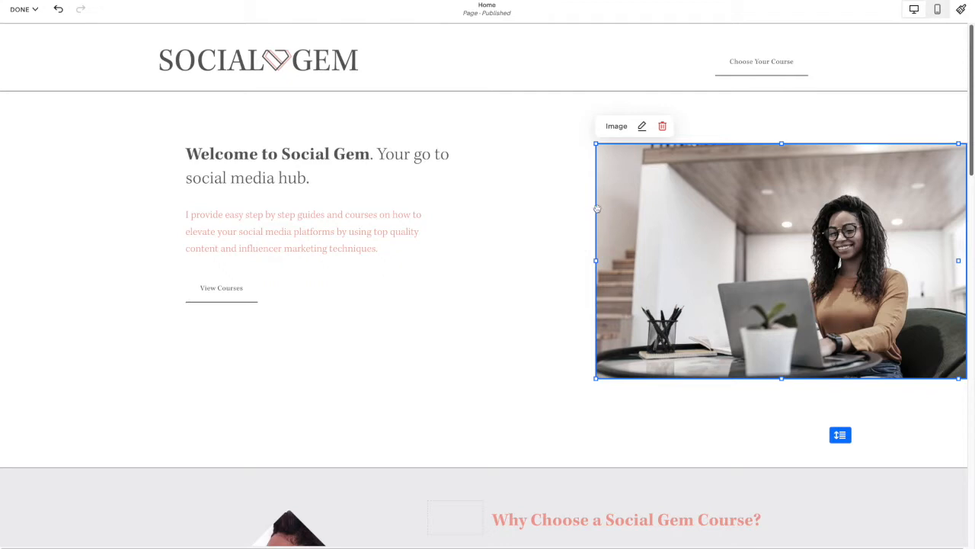
{"action": "left_click_drag", "start_coordinate": [596, 144], "coordinate": [532, 128]}
{"action": "left_click_drag", "start_coordinate": [542, 377], "coordinate": [463, 402]}
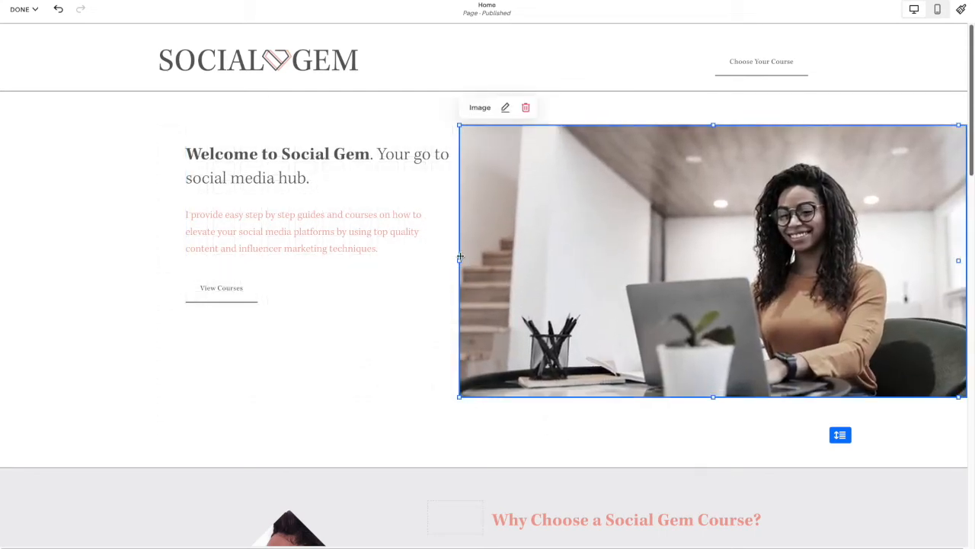
{"action": "left_click_drag", "start_coordinate": [458, 260], "coordinate": [483, 255]}
{"action": "left_click_drag", "start_coordinate": [726, 396], "coordinate": [729, 472]}
{"action": "left_click", "coordinate": [418, 300]}
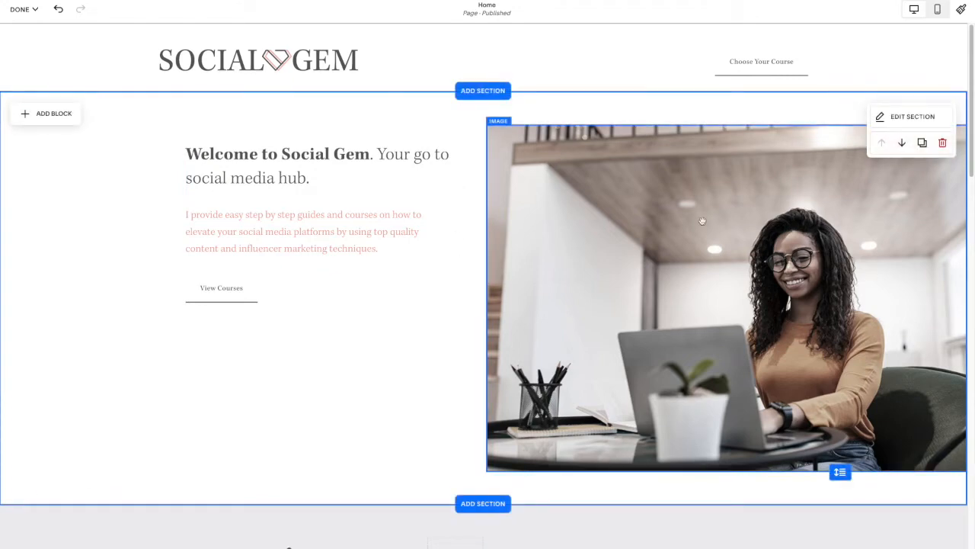
Shrink the welcome image from its upper-left corner and place it back inside the grid beside the welcome text
{"action": "left_click", "coordinate": [625, 187]}
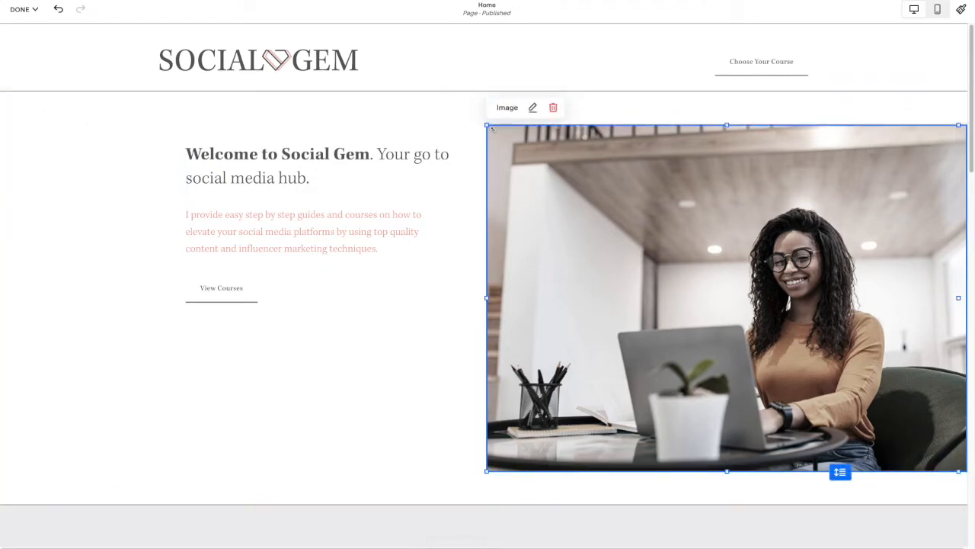
{"action": "left_click_drag", "start_coordinate": [492, 131], "coordinate": [710, 242]}
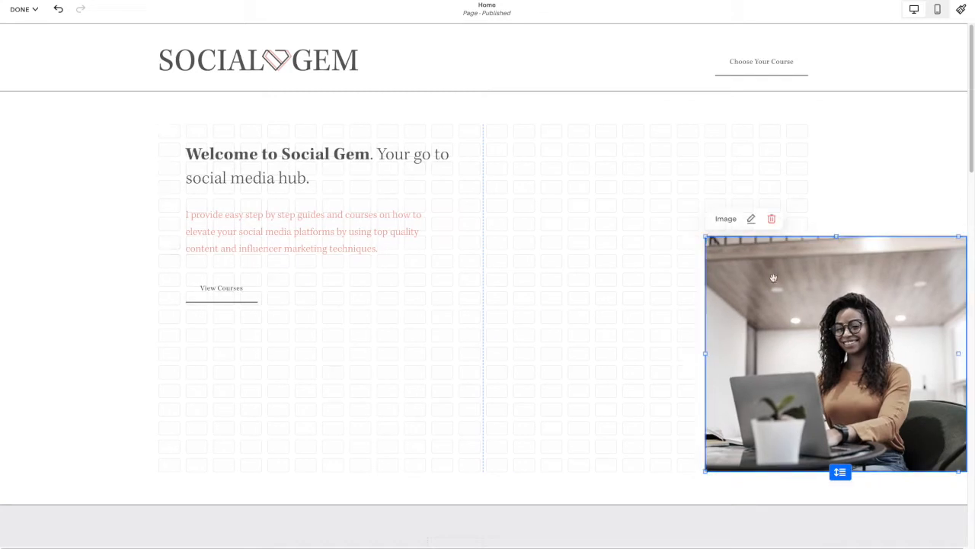
{"action": "left_click_drag", "start_coordinate": [786, 279], "coordinate": [725, 262]}
{"action": "left_click_drag", "start_coordinate": [626, 202], "coordinate": [663, 182]}
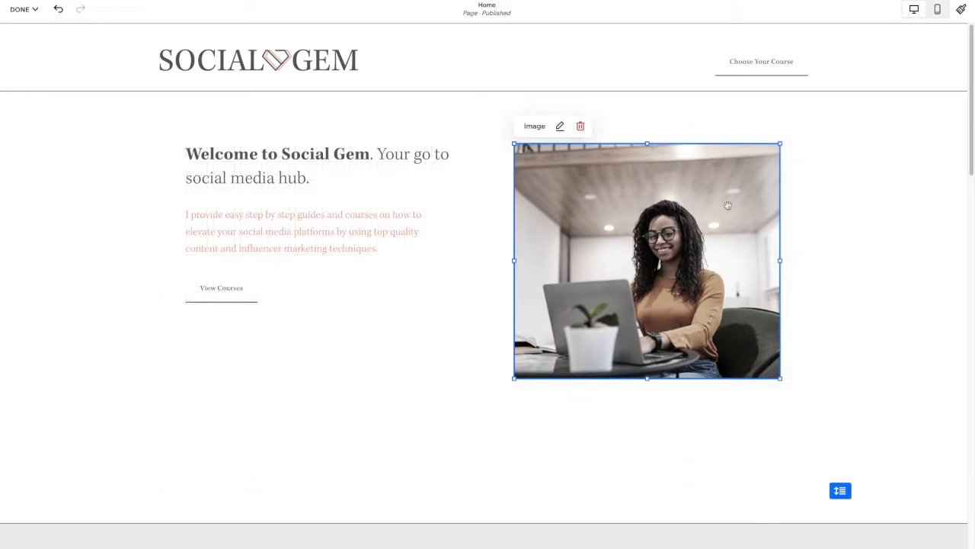
{"action": "left_click", "coordinate": [835, 239]}
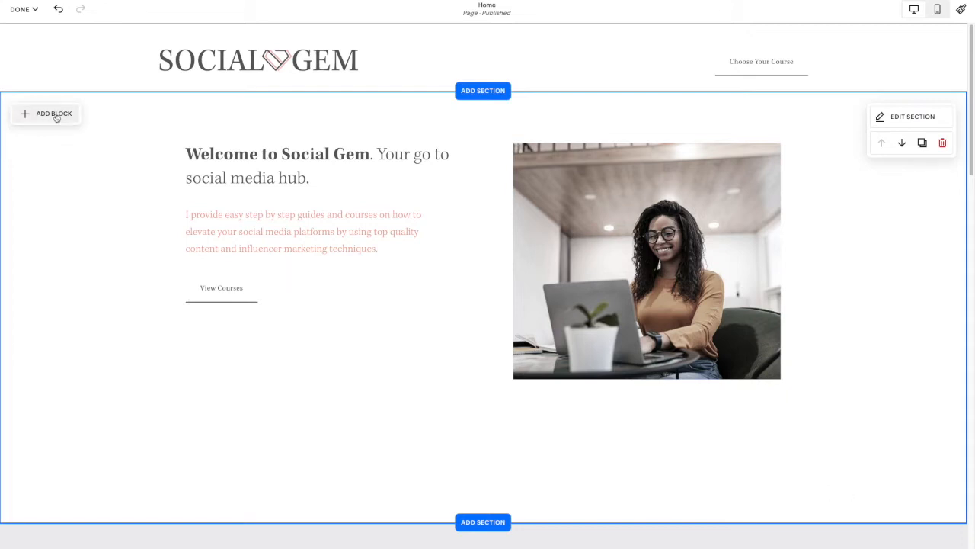
Try placing and enlarging an empty image block below the welcome paragraph, and delete that block
{"action": "left_click", "coordinate": [55, 115]}
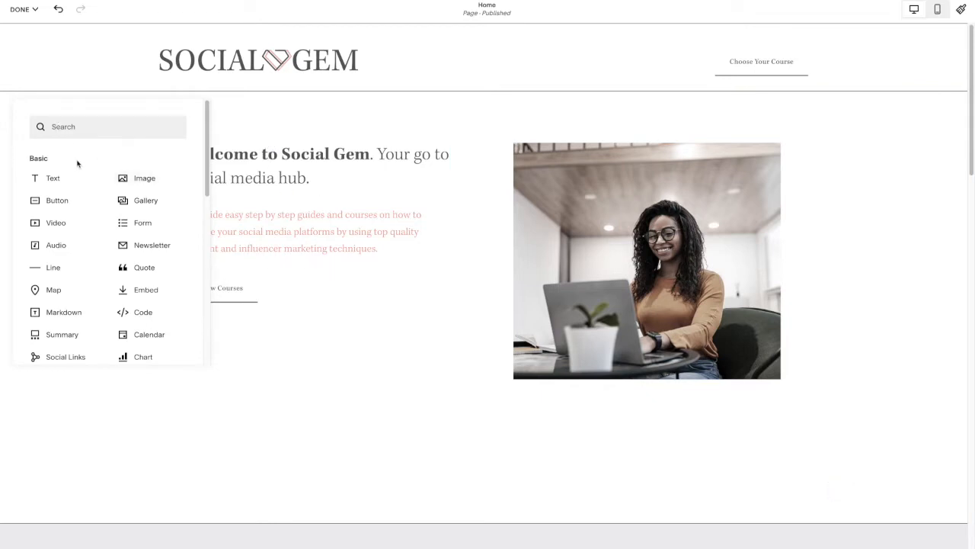
{"action": "left_click", "coordinate": [147, 180]}
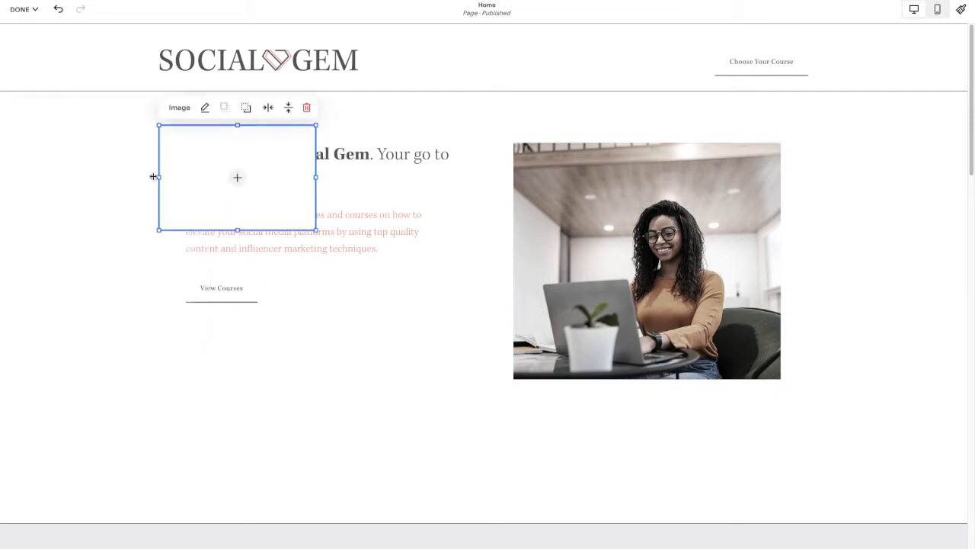
{"action": "left_click_drag", "start_coordinate": [303, 195], "coordinate": [414, 293]}
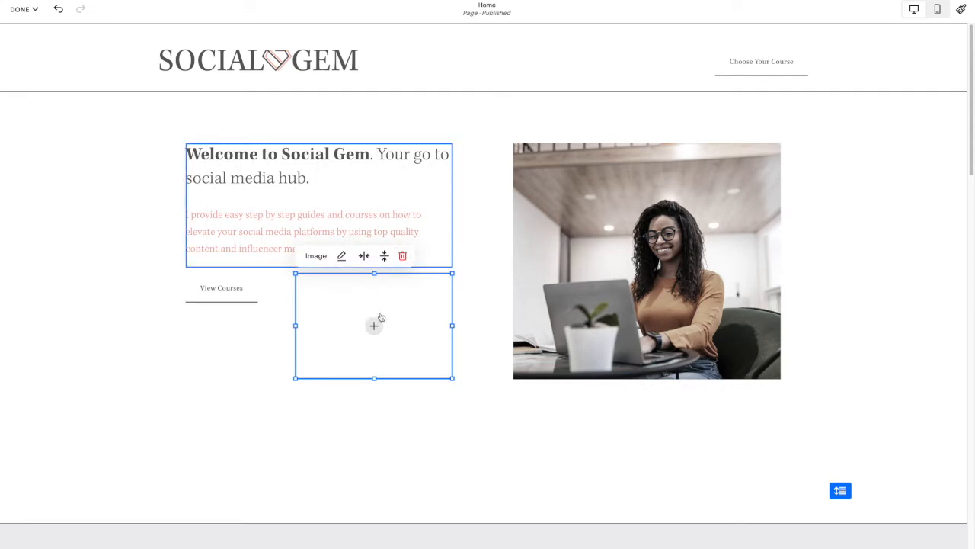
{"action": "left_click_drag", "start_coordinate": [385, 306], "coordinate": [390, 316]}
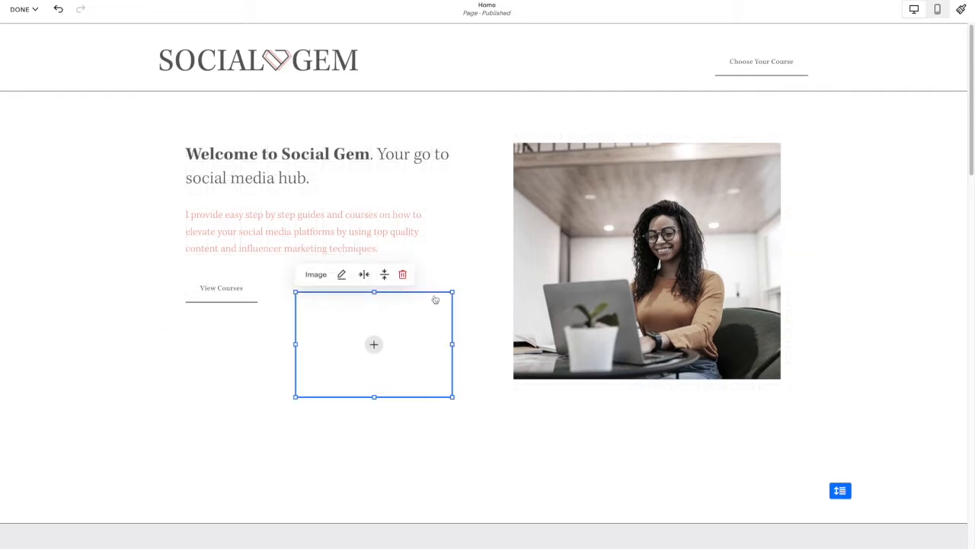
{"action": "left_click_drag", "start_coordinate": [453, 293], "coordinate": [482, 278]}
{"action": "left_click_drag", "start_coordinate": [420, 304], "coordinate": [414, 309]}
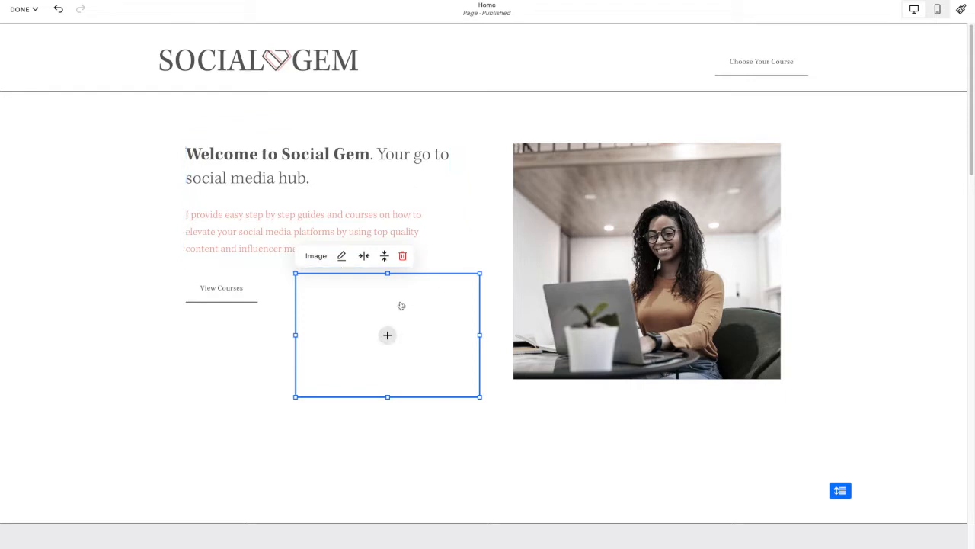
{"action": "left_click", "coordinate": [402, 255]}
{"action": "key", "text": "Return"}
Add a text block reading "Title Here" and place it overlapping the left edge of the welcome image
{"action": "left_click", "coordinate": [65, 116]}
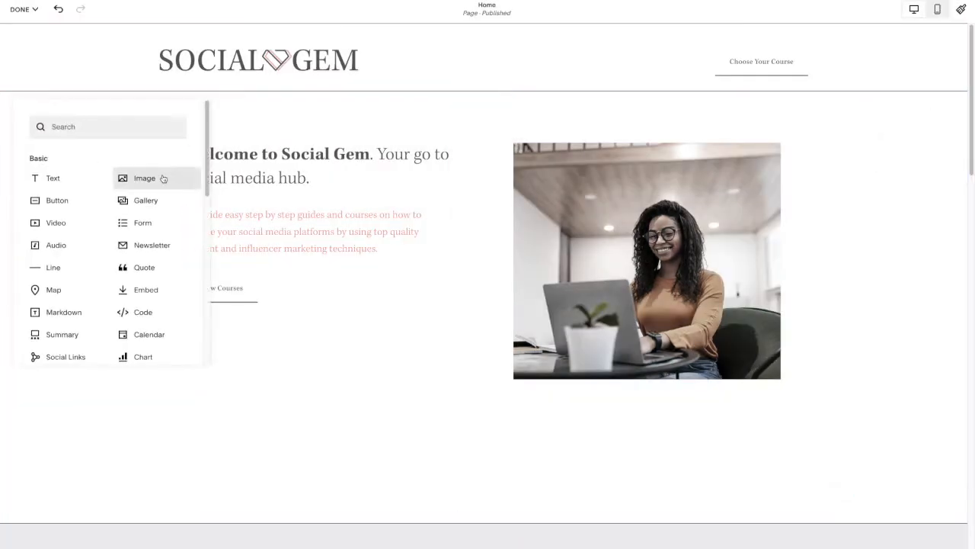
{"action": "left_click", "coordinate": [53, 179]}
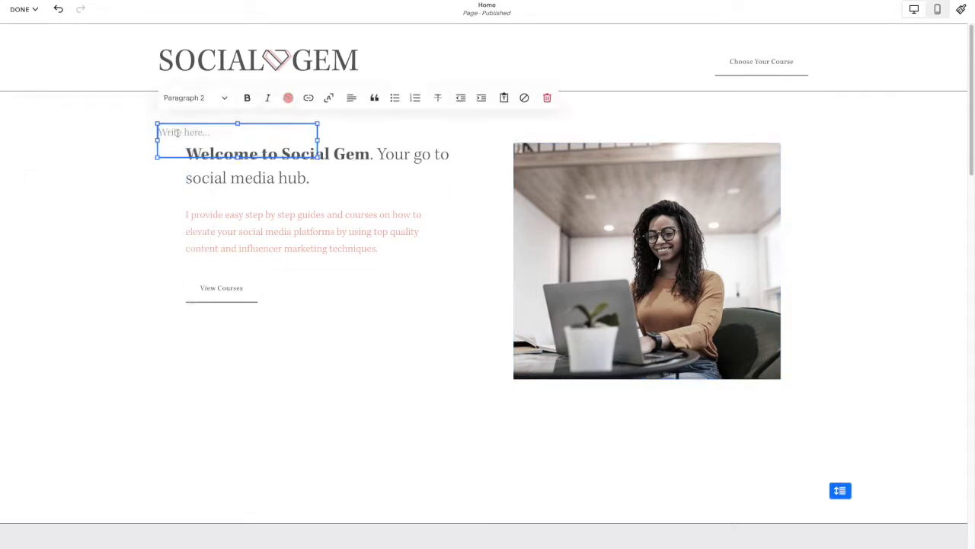
{"action": "type", "text": "Title Here"}
{"action": "left_click", "coordinate": [395, 126]}
{"action": "left_click_drag", "start_coordinate": [191, 135], "coordinate": [536, 165]}
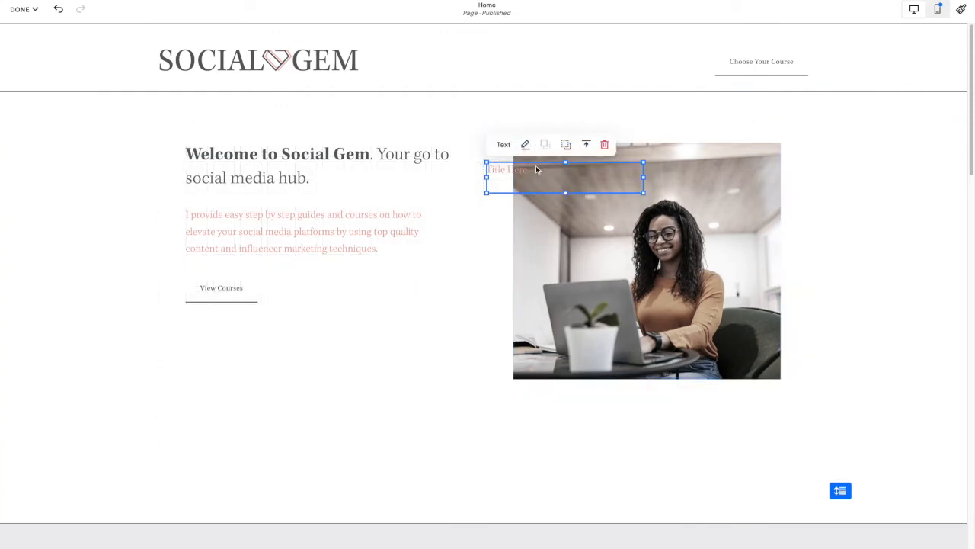
{"action": "left_click_drag", "start_coordinate": [549, 175], "coordinate": [546, 202]}
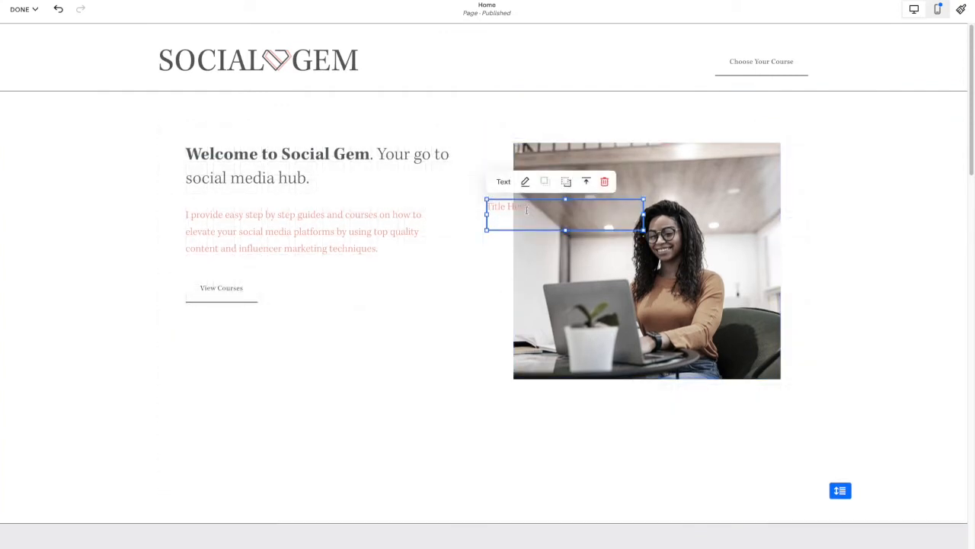
Format the "Title Here" text as Heading 1
{"action": "triple_click", "coordinate": [515, 207]}
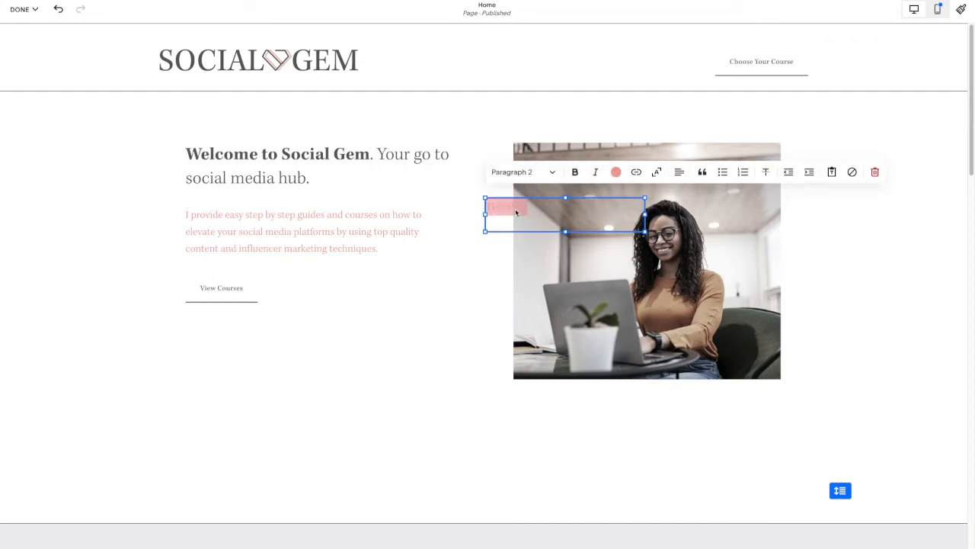
{"action": "left_click", "coordinate": [523, 172]}
{"action": "left_click", "coordinate": [519, 196]}
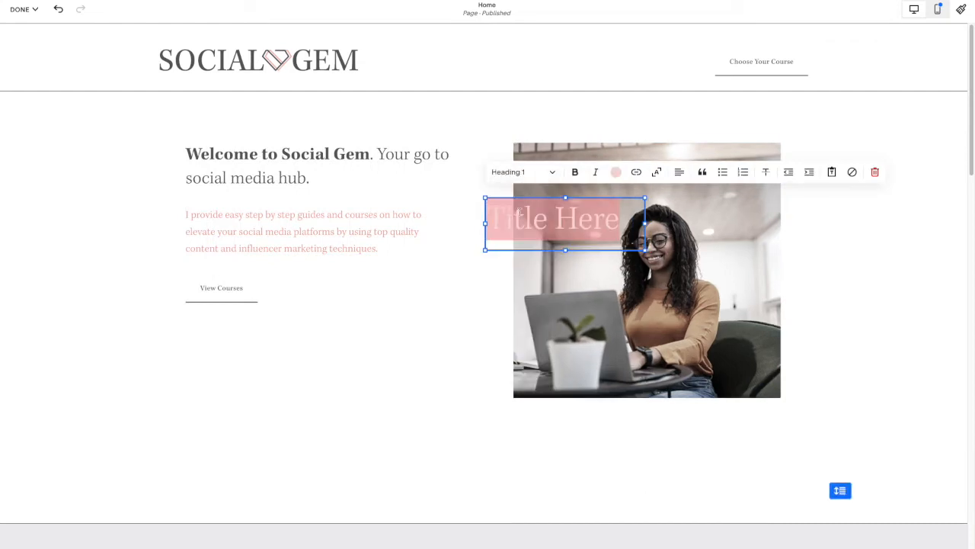
{"action": "left_click", "coordinate": [573, 220]}
{"action": "left_click", "coordinate": [573, 220]}
{"action": "left_click", "coordinate": [624, 221]}
{"action": "left_click", "coordinate": [455, 300]}
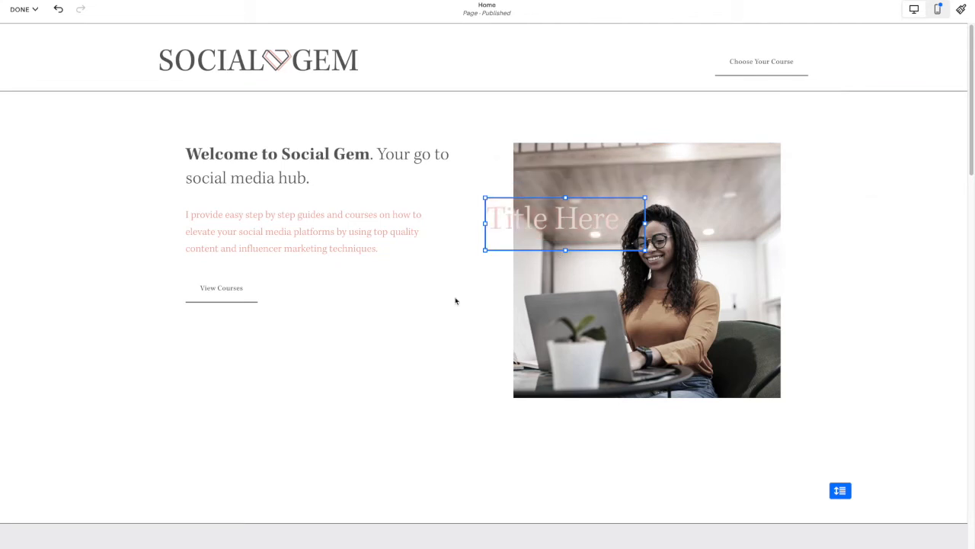
Turn on the background of the "Title Here" block and set its padding to S
{"action": "left_click", "coordinate": [515, 203]}
{"action": "left_click", "coordinate": [524, 181]}
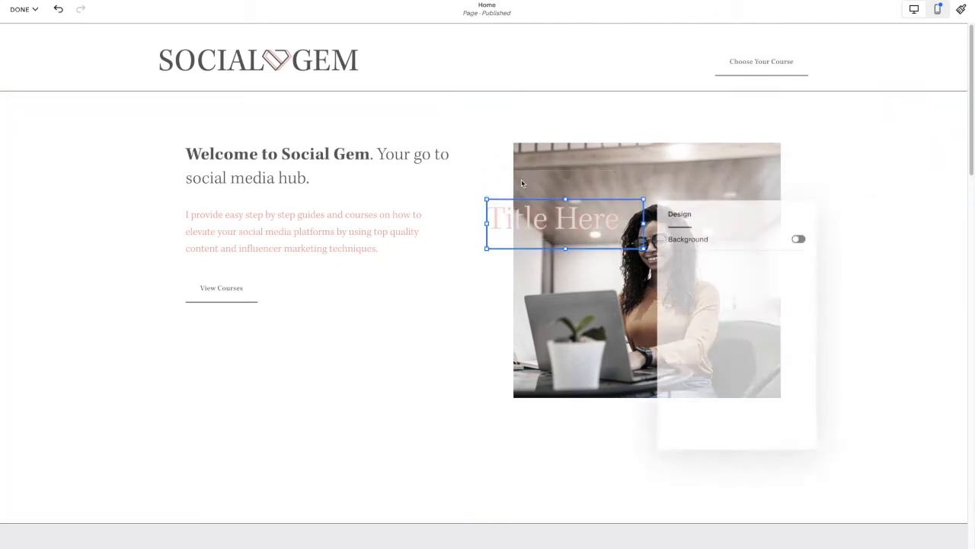
{"action": "left_click", "coordinate": [800, 238]}
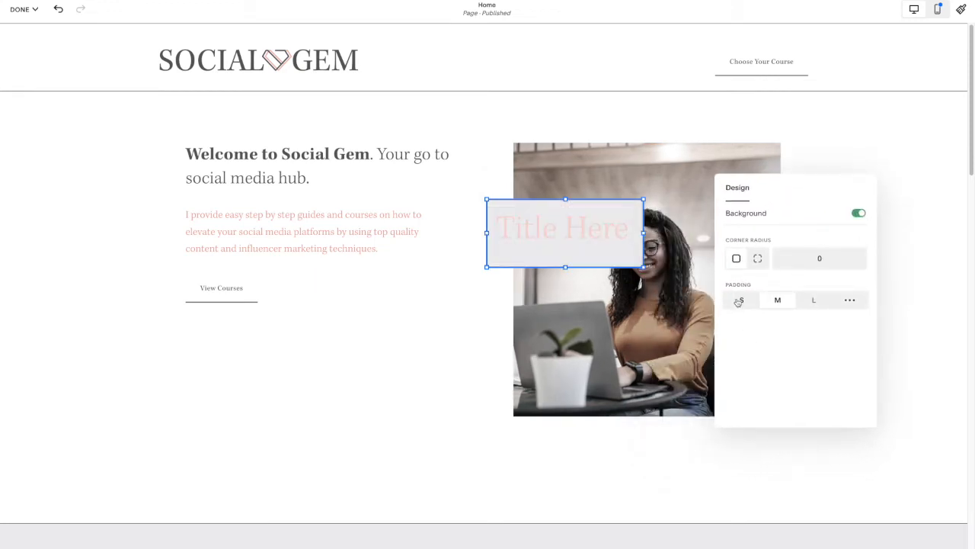
{"action": "left_click", "coordinate": [739, 301]}
Change the "Title Here" text colour to the dark grey from the palette
{"action": "double_click", "coordinate": [585, 228]}
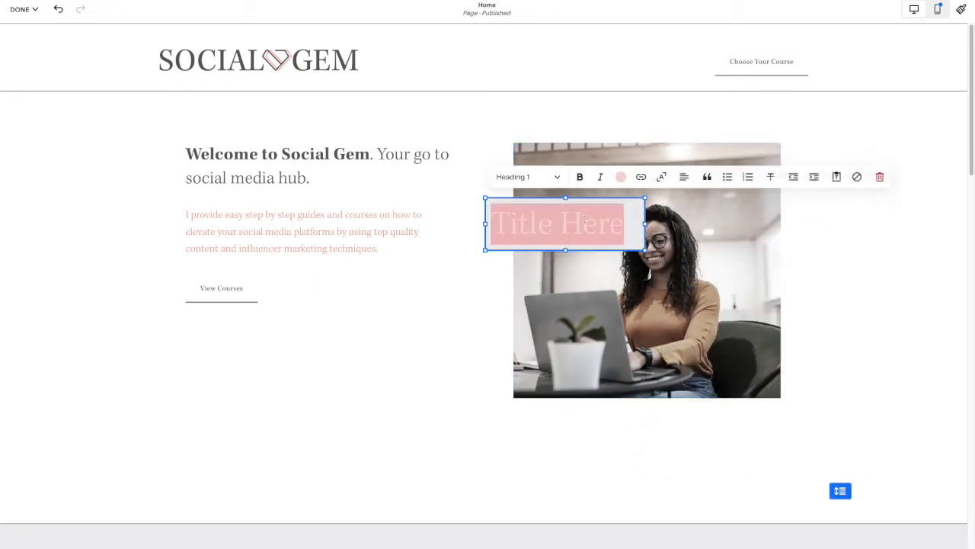
{"action": "left_click", "coordinate": [621, 177]}
{"action": "left_click", "coordinate": [647, 233]}
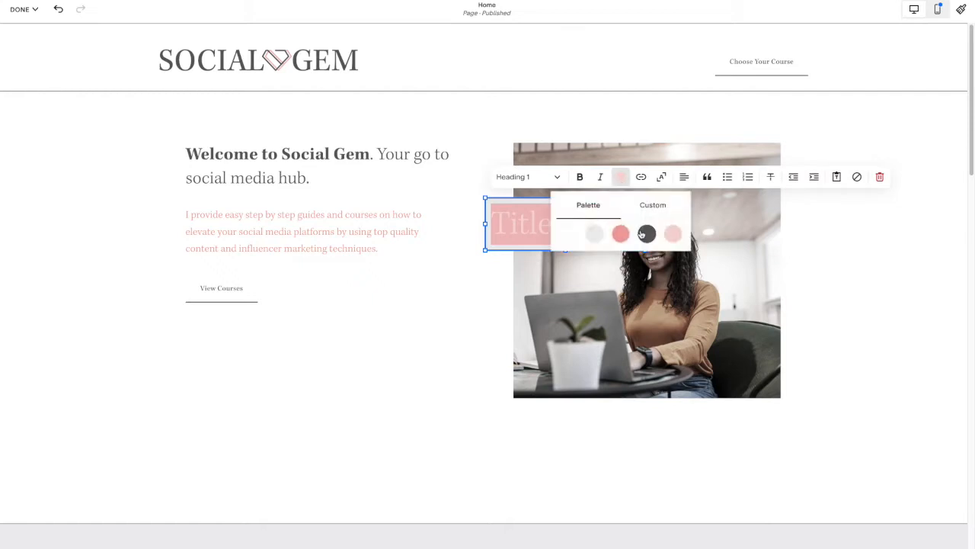
{"action": "left_click", "coordinate": [461, 291]}
{"action": "double_click", "coordinate": [570, 214]}
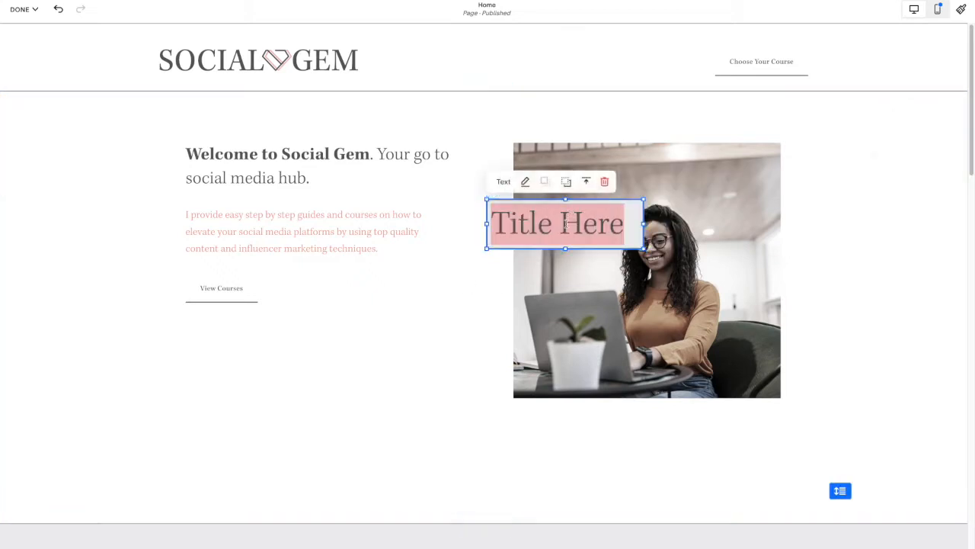
{"action": "left_click", "coordinate": [459, 291]}
Move the "Title Here" block one grid cell left and one row up, still overlapping the image's left edge
{"action": "left_click_drag", "start_coordinate": [560, 226], "coordinate": [538, 213]}
{"action": "left_click_drag", "start_coordinate": [711, 285], "coordinate": [722, 293]}
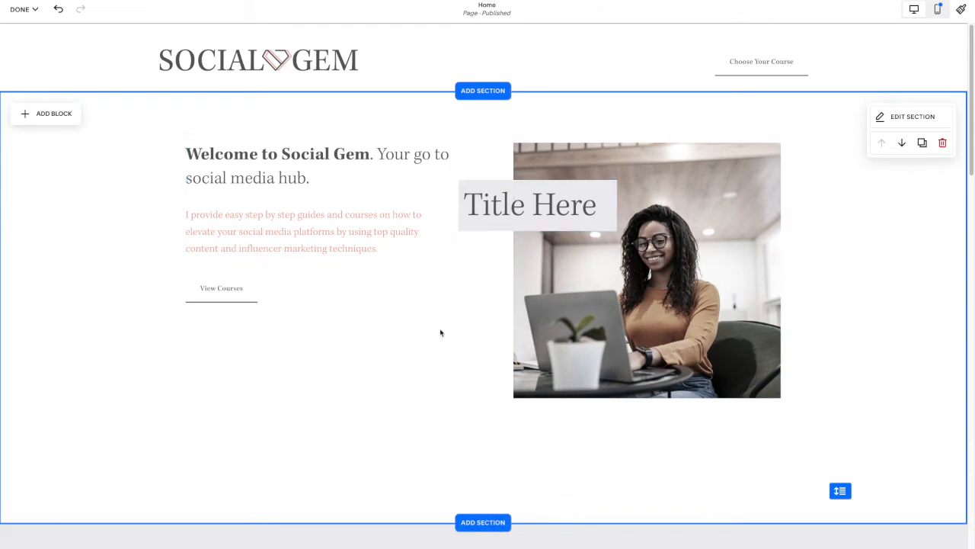
{"action": "scroll", "coordinate": [440, 325], "scroll_direction": "down", "scroll_amount": 1}
{"action": "scroll", "coordinate": [452, 315], "scroll_direction": "up", "scroll_amount": 1}
{"action": "left_click", "coordinate": [494, 189]}
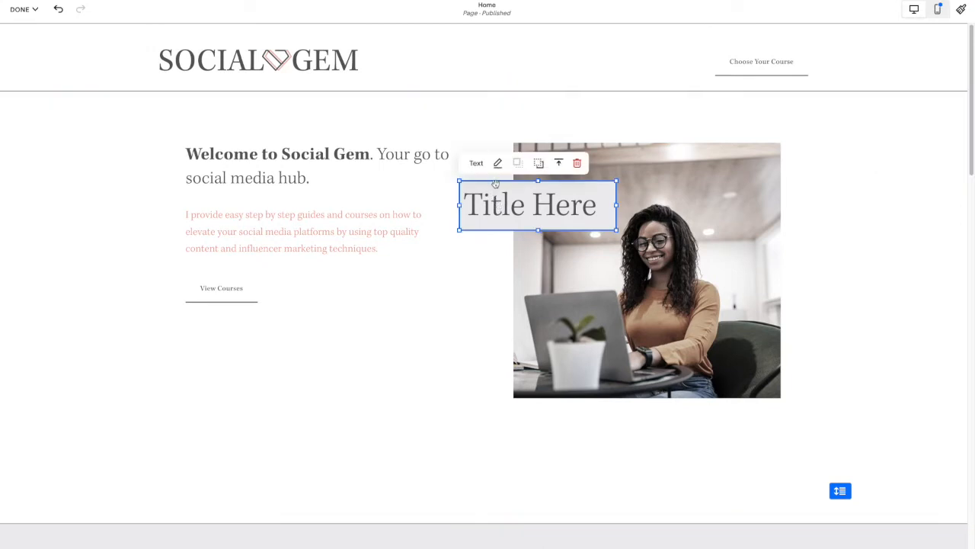
{"action": "left_click", "coordinate": [483, 259]}
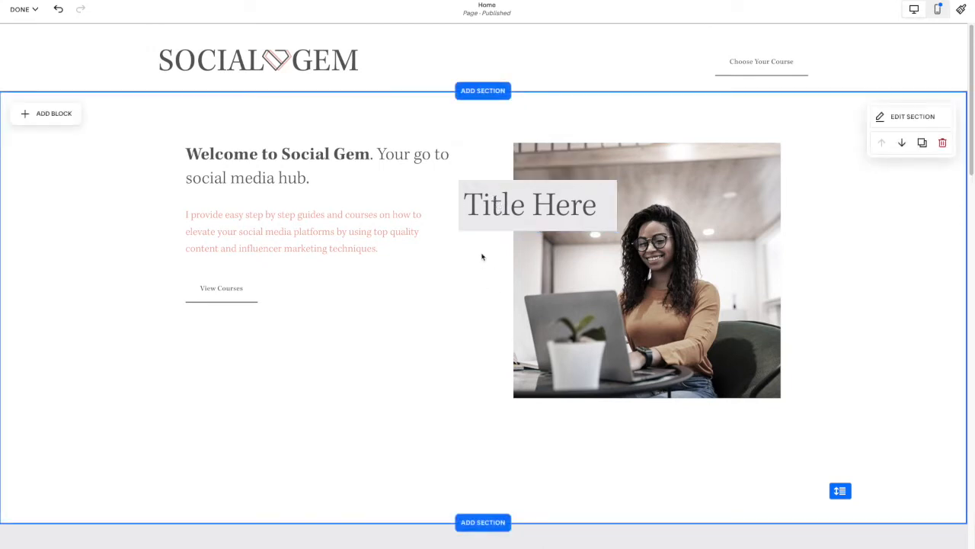
Try the "Title Here" block one row lower, and place it over the image's lower-right area, flush with its right edge
{"action": "left_click_drag", "start_coordinate": [553, 174], "coordinate": [492, 201]}
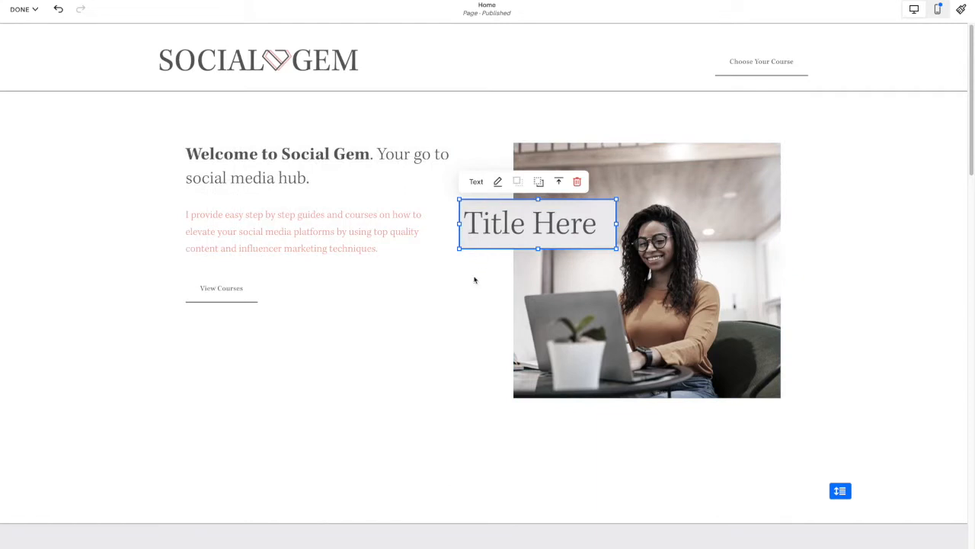
{"action": "left_click_drag", "start_coordinate": [503, 202], "coordinate": [705, 342]}
{"action": "left_click", "coordinate": [445, 395]}
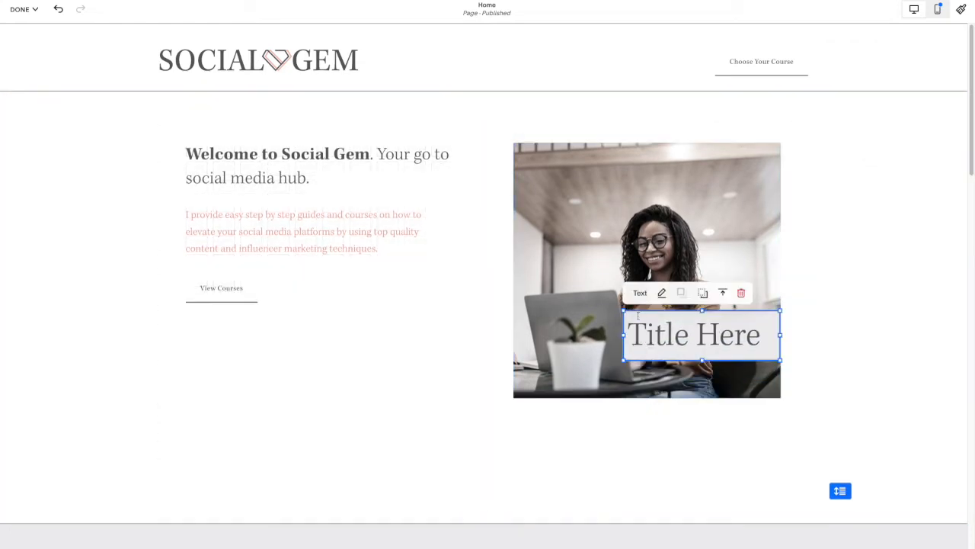
{"action": "mouse_move", "coordinate": [625, 311]}
{"action": "left_mouse_down"}
{"action": "mouse_move", "coordinate": [663, 254]}
{"action": "mouse_move", "coordinate": [627, 311]}
{"action": "left_mouse_up"}
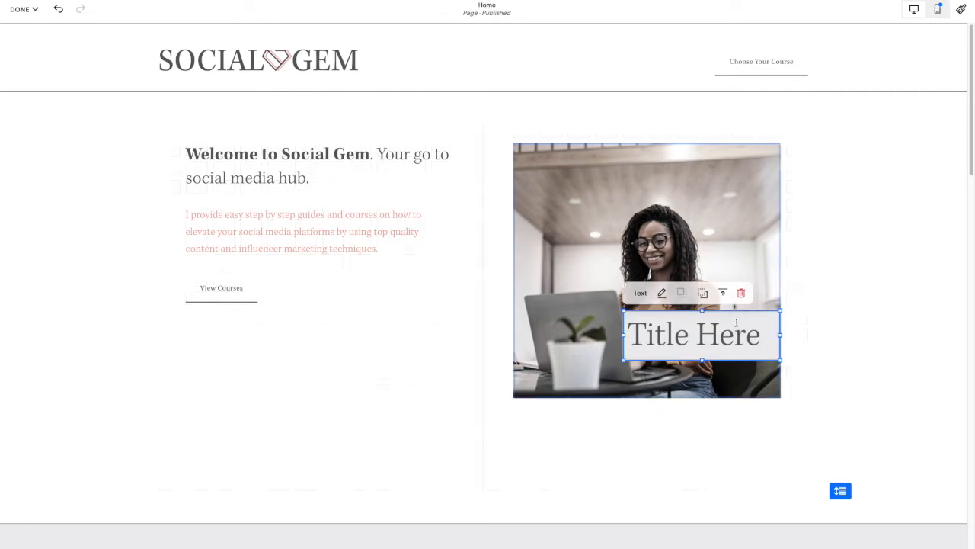
Try the "Title Here" block one row lower over the photo, and across the photo's left edge
{"action": "left_click_drag", "start_coordinate": [752, 313], "coordinate": [741, 332]}
{"action": "mouse_move", "coordinate": [626, 353]}
{"action": "left_mouse_down"}
{"action": "mouse_move", "coordinate": [612, 355]}
{"action": "mouse_move", "coordinate": [633, 355]}
{"action": "left_mouse_up"}
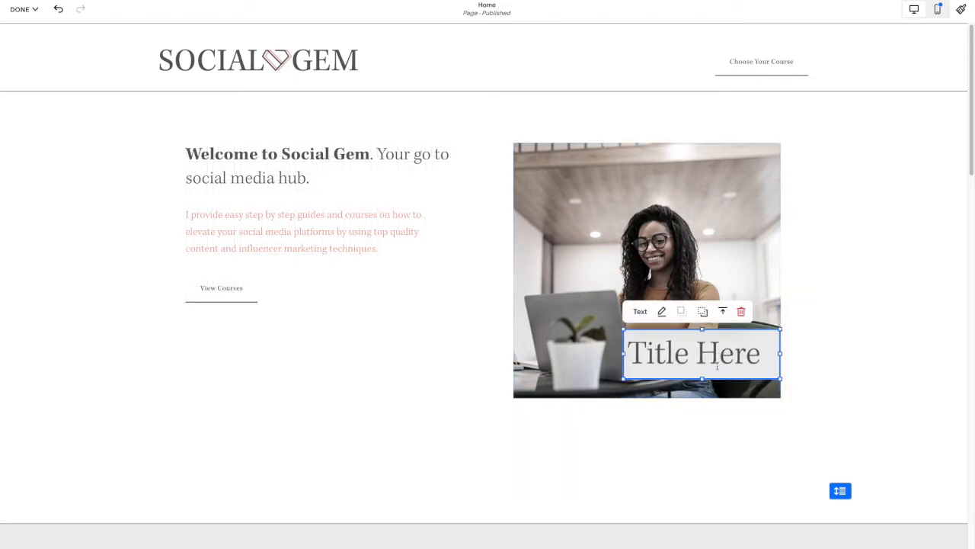
{"action": "left_click_drag", "start_coordinate": [742, 343], "coordinate": [552, 340]}
{"action": "left_click", "coordinate": [399, 364]}
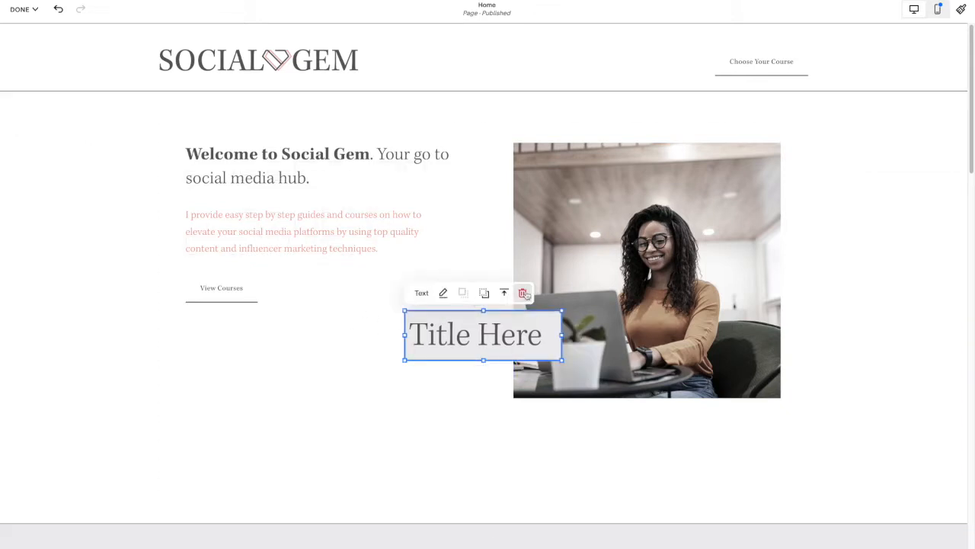
Remove the "Title Here" block from the section
{"action": "left_click", "coordinate": [524, 293]}
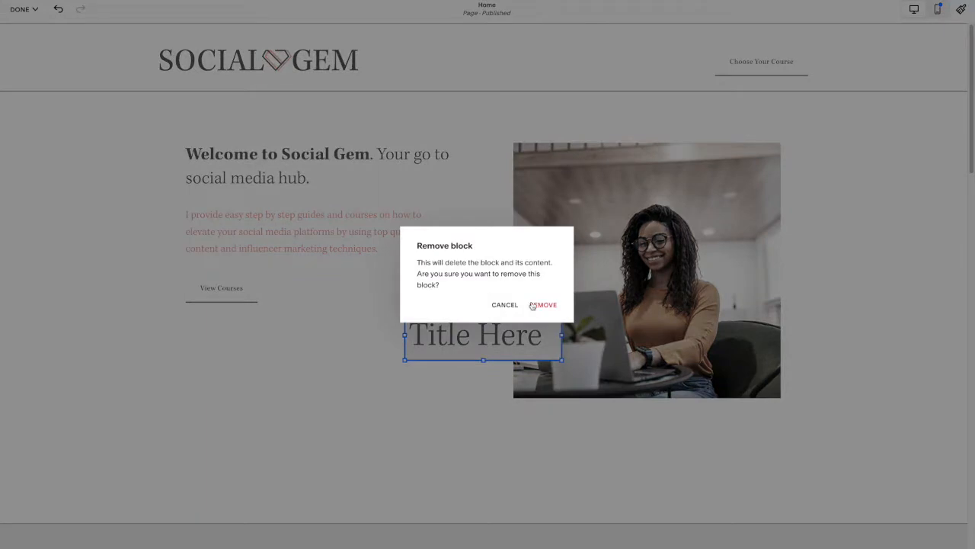
{"action": "left_click", "coordinate": [541, 305]}
Set the photo block's design to Shape so the picture is cropped to a diamond
{"action": "left_click", "coordinate": [614, 157]}
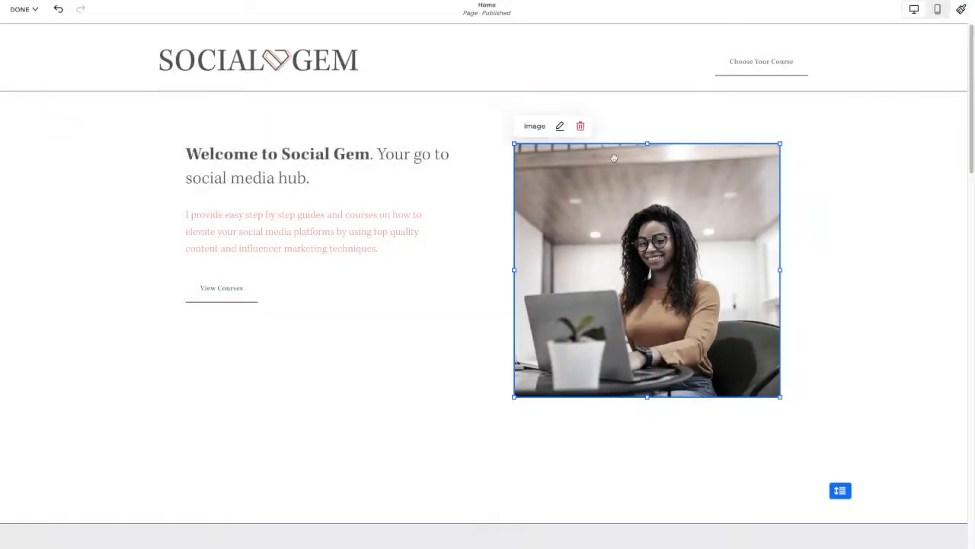
{"action": "left_click", "coordinate": [560, 127]}
{"action": "left_click", "coordinate": [852, 157]}
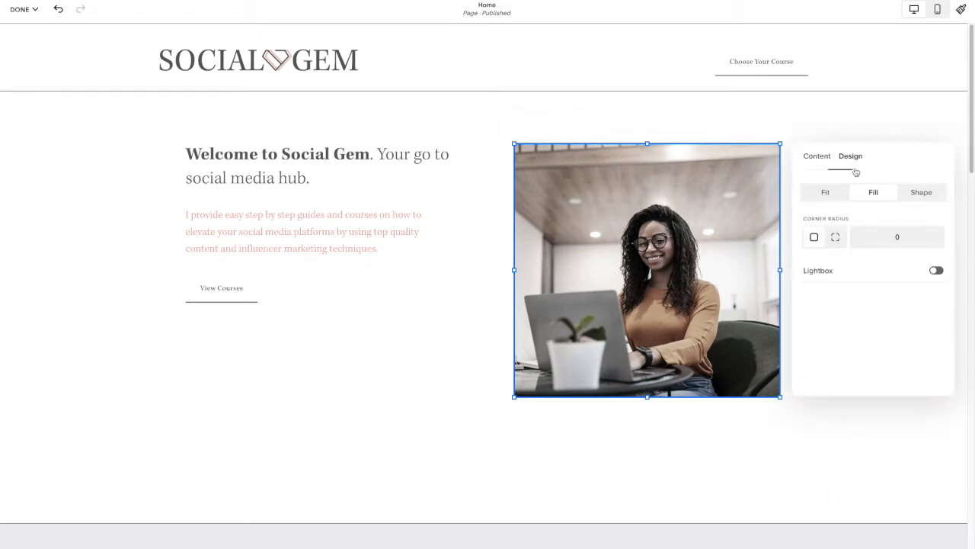
{"action": "left_click", "coordinate": [918, 193]}
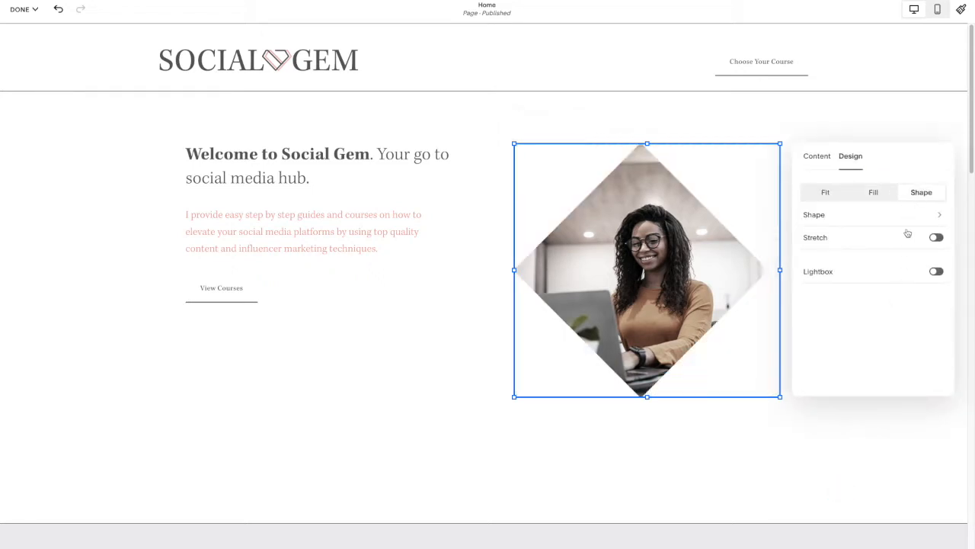
{"action": "left_click", "coordinate": [637, 139]}
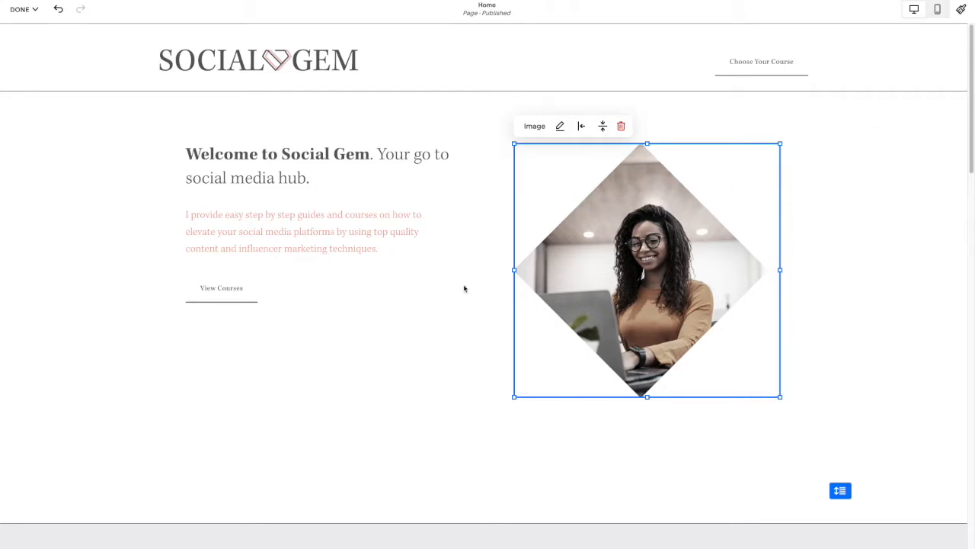
Add an image block in the empty area between the intro text and the photo, and fill it with the pink triangle graphic
{"action": "left_click", "coordinate": [122, 166]}
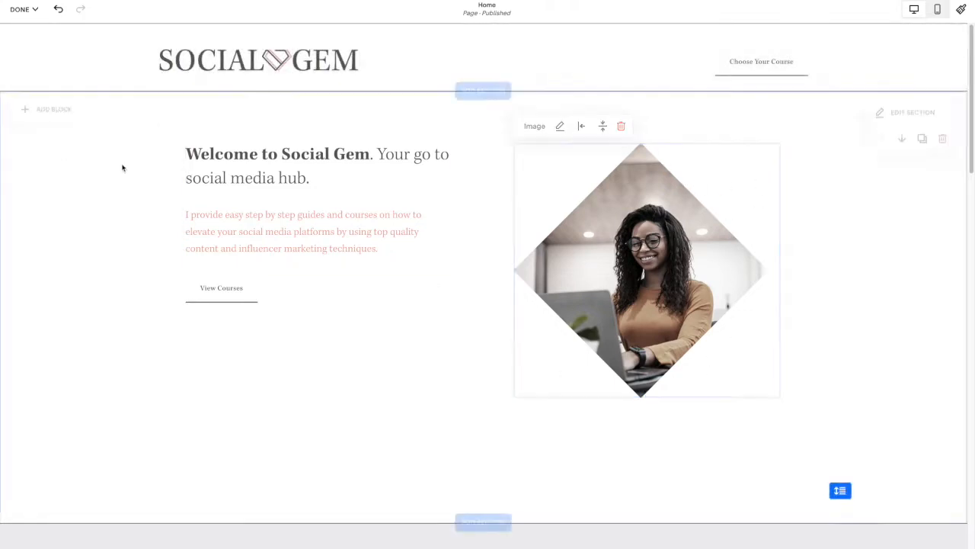
{"action": "left_click", "coordinate": [46, 114]}
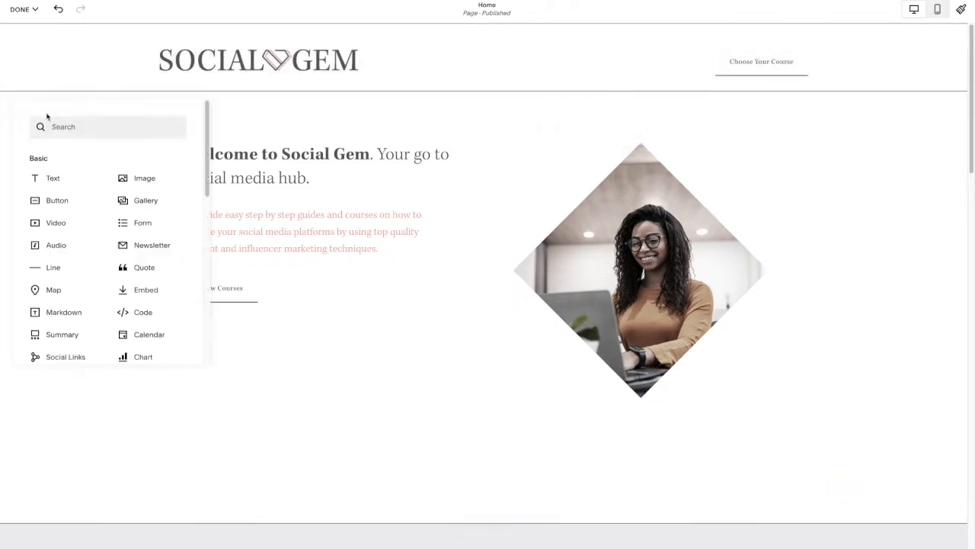
{"action": "left_click", "coordinate": [148, 186]}
{"action": "left_click_drag", "start_coordinate": [187, 183], "coordinate": [378, 338]}
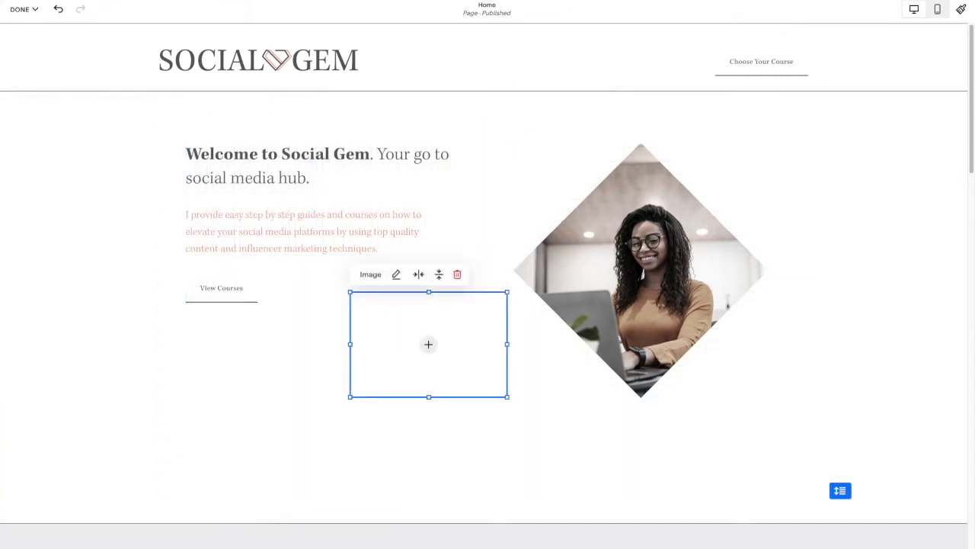
{"action": "left_click_drag", "start_coordinate": [974, 269], "coordinate": [418, 330]}
{"action": "left_click", "coordinate": [456, 448]}
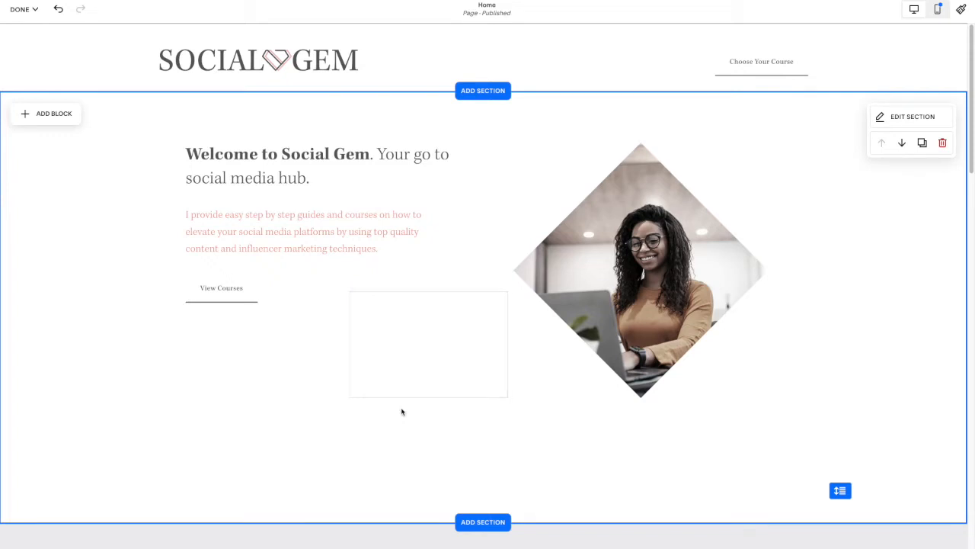
Place the pink triangle over the diamond photo's upper-left edge and send it behind the photo
{"action": "left_click_drag", "start_coordinate": [424, 356], "coordinate": [571, 200]}
{"action": "left_click_drag", "start_coordinate": [526, 249], "coordinate": [559, 180]}
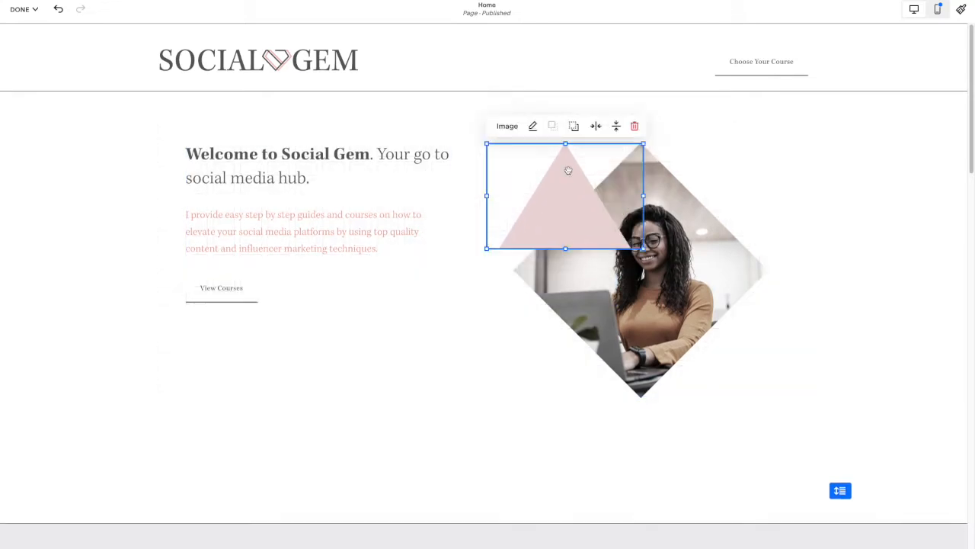
{"action": "left_click", "coordinate": [573, 127]}
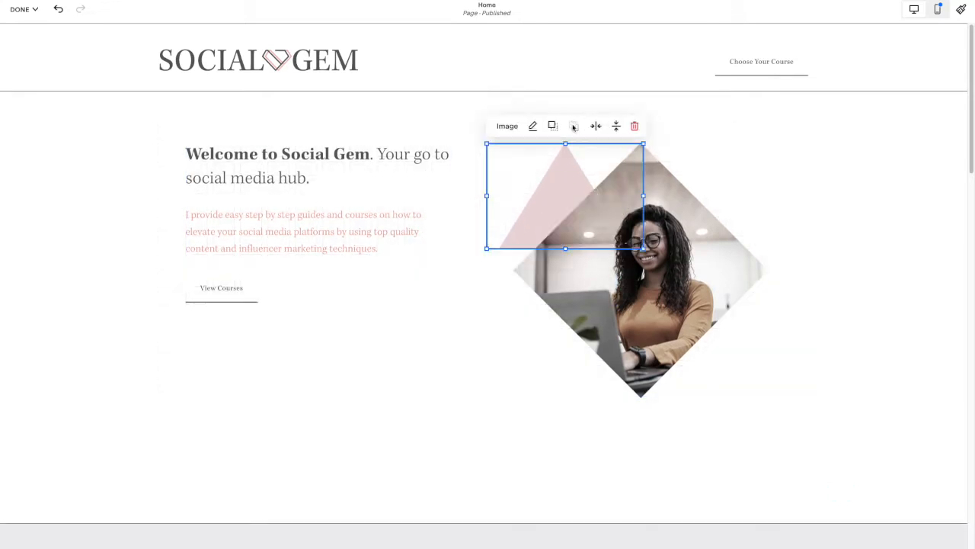
{"action": "left_click", "coordinate": [553, 126]}
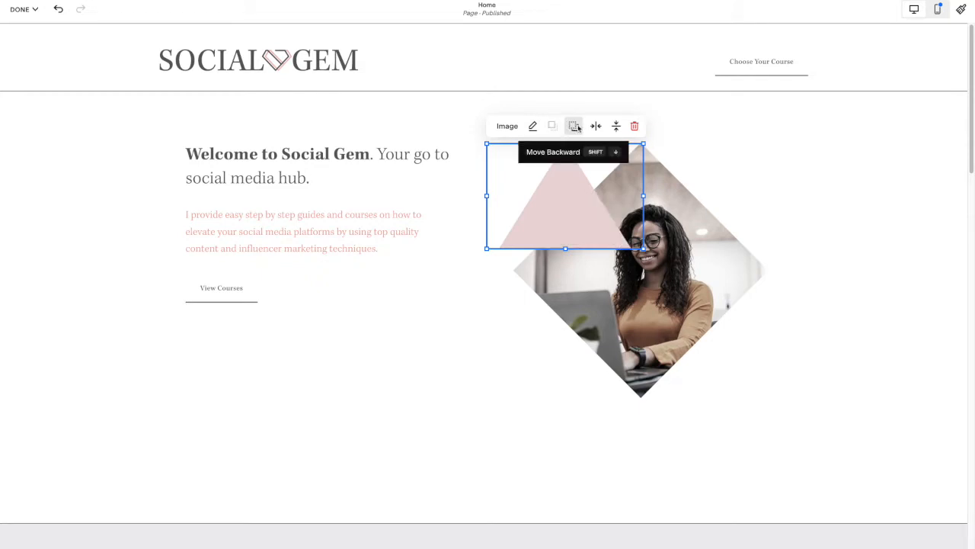
{"action": "left_click", "coordinate": [575, 127]}
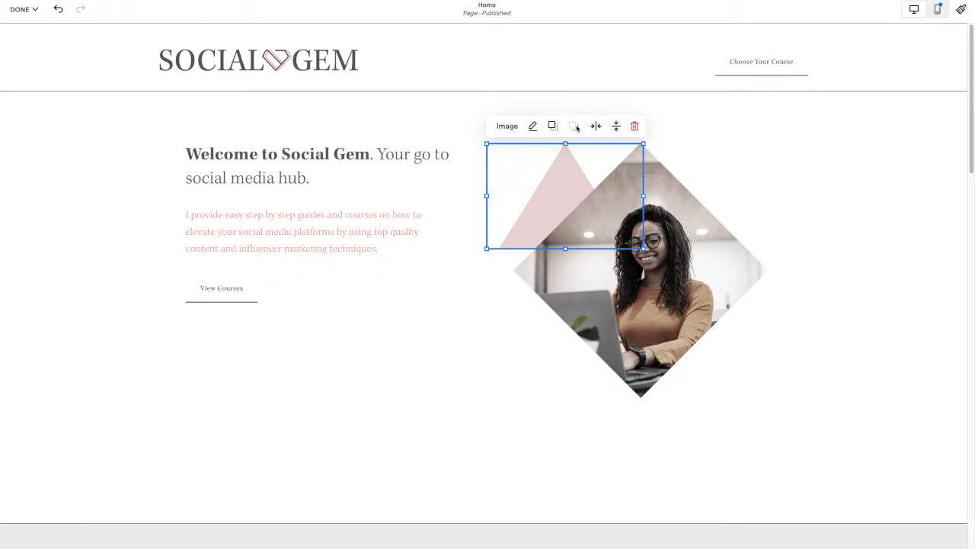
Move the pink triangle to the diamond photo's upper-right side, and shift the photo one grid column left
{"action": "left_click_drag", "start_coordinate": [560, 195], "coordinate": [762, 179]}
{"action": "left_click_drag", "start_coordinate": [644, 253], "coordinate": [619, 251]}
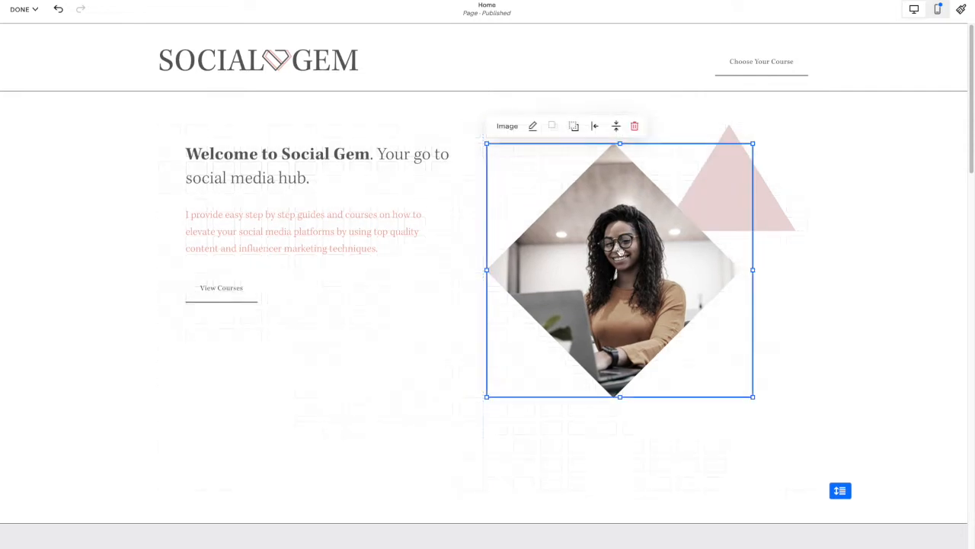
{"action": "left_click", "coordinate": [404, 334]}
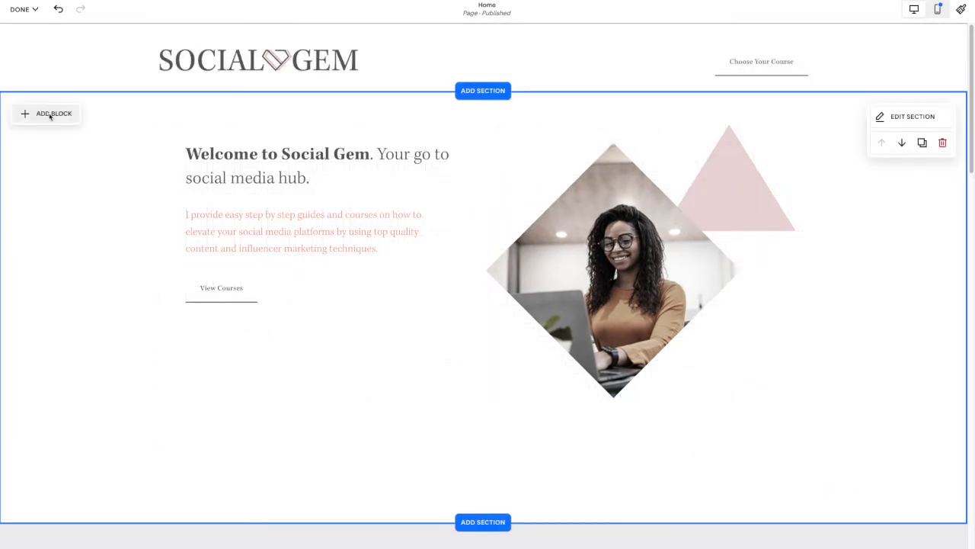
Add another image block beside the diamond photo's lower-left edge and fill it with the striped circle graphic
{"action": "left_click", "coordinate": [50, 115]}
{"action": "left_click", "coordinate": [148, 180]}
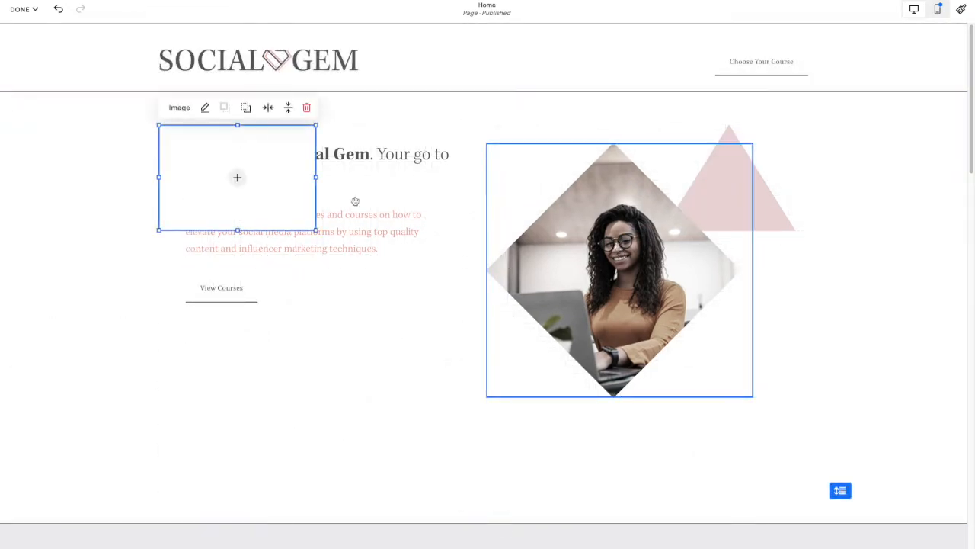
{"action": "left_click_drag", "start_coordinate": [275, 189], "coordinate": [452, 339]}
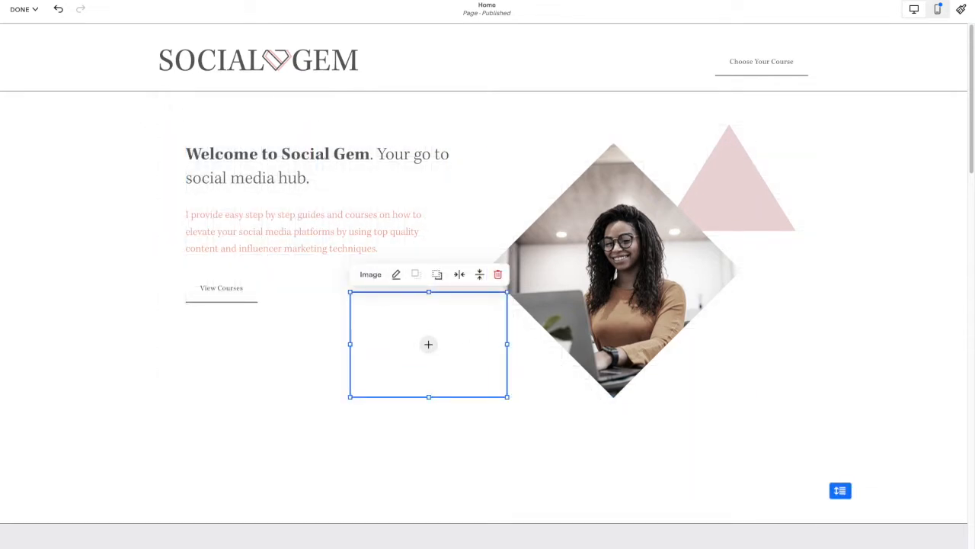
{"action": "left_click_drag", "start_coordinate": [941, 243], "coordinate": [452, 337]}
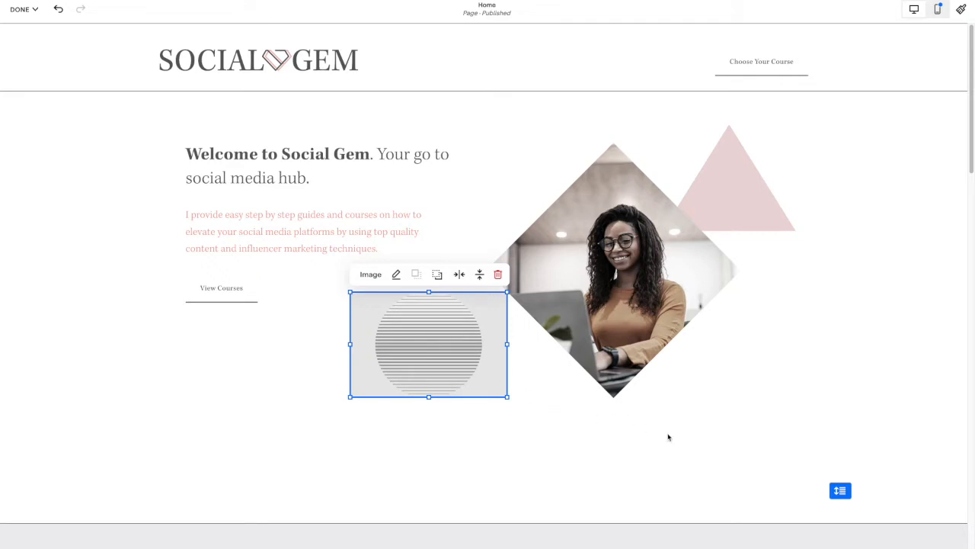
Send the striped circle behind the diamond photo, move it to the photo's top corner and enlarge it
{"action": "left_click_drag", "start_coordinate": [444, 381], "coordinate": [730, 361]}
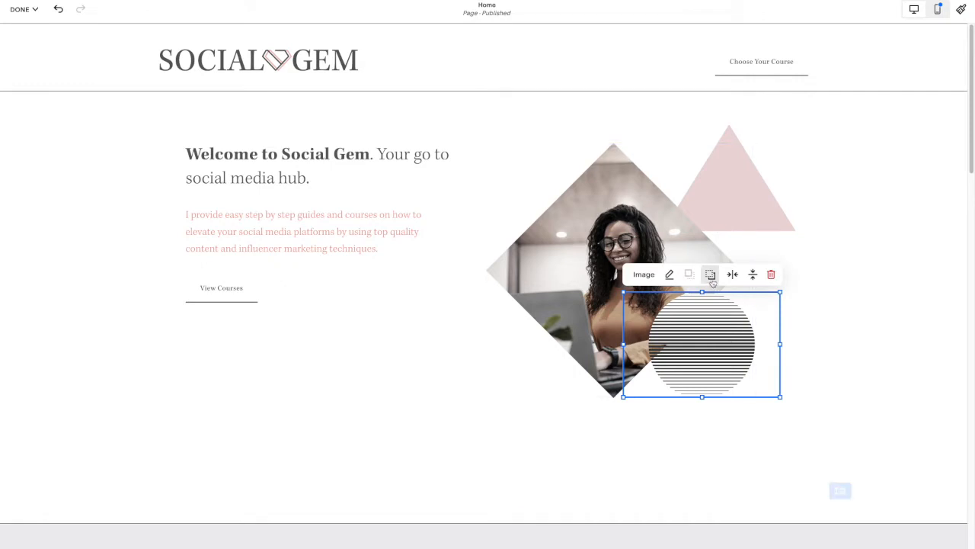
{"action": "left_click", "coordinate": [710, 278]}
{"action": "left_click_drag", "start_coordinate": [744, 357], "coordinate": [703, 228]}
{"action": "left_click_drag", "start_coordinate": [676, 189], "coordinate": [675, 171]}
{"action": "left_click_drag", "start_coordinate": [568, 230], "coordinate": [510, 260]}
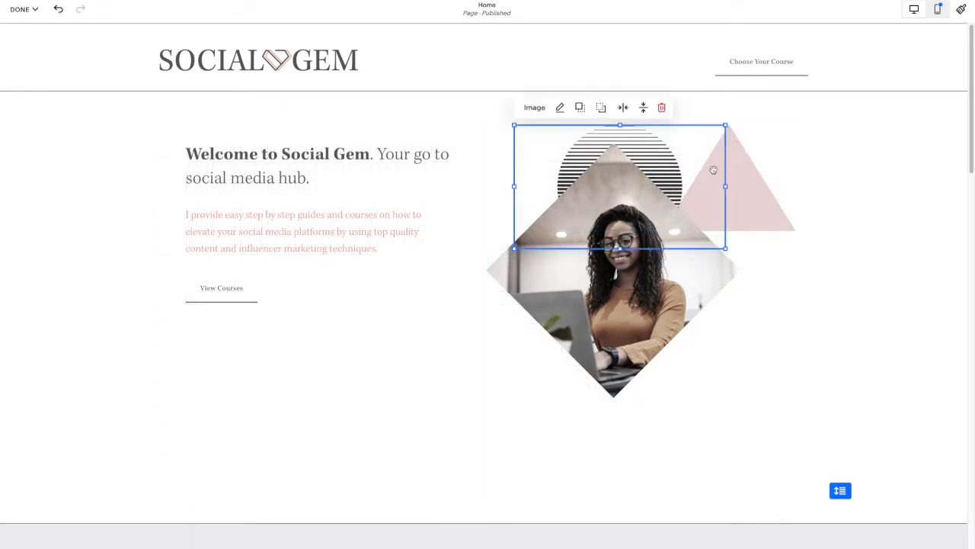
Move the pink triangle one grid column left and one row down, closer to the diamond photo
{"action": "left_click_drag", "start_coordinate": [784, 211], "coordinate": [726, 212]}
{"action": "left_click_drag", "start_coordinate": [781, 250], "coordinate": [791, 259]}
{"action": "left_click_drag", "start_coordinate": [740, 219], "coordinate": [750, 228]}
{"action": "left_click", "coordinate": [853, 330]}
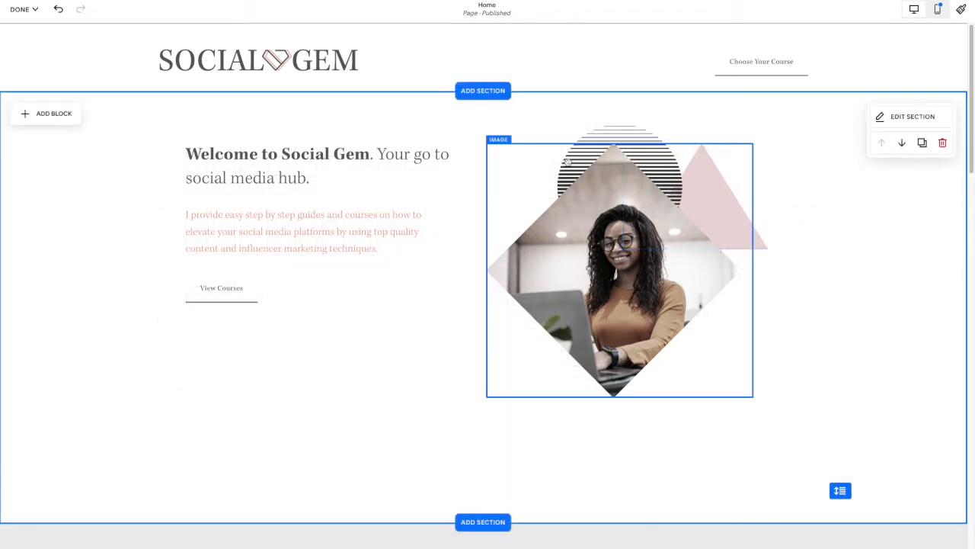
Add an image block with the outlined, navy and beige triangles graphic, and enlarge it three columns wider and two rows taller
{"action": "left_click", "coordinate": [63, 121]}
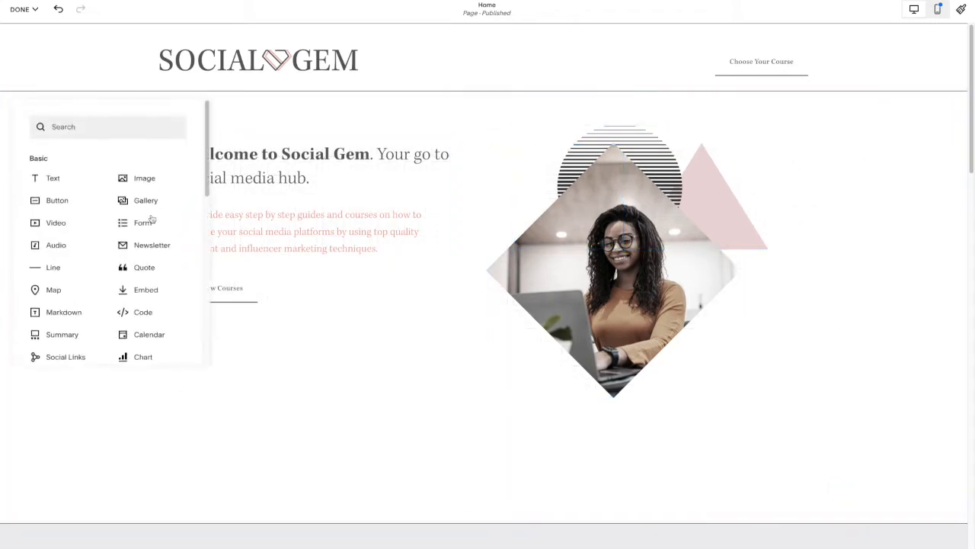
{"action": "left_click", "coordinate": [144, 178]}
{"action": "left_click_drag", "start_coordinate": [267, 171], "coordinate": [468, 334]}
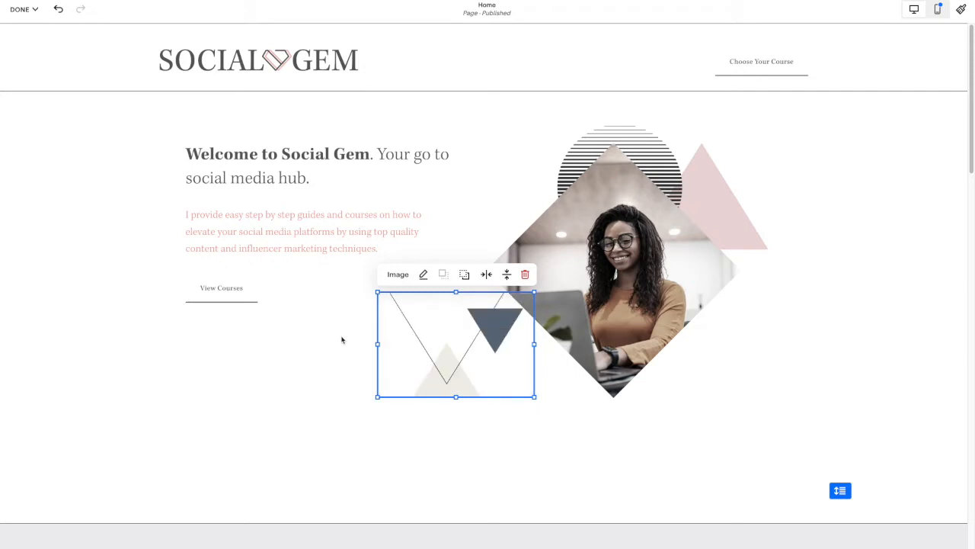
{"action": "left_click_drag", "start_coordinate": [377, 397], "coordinate": [294, 434]}
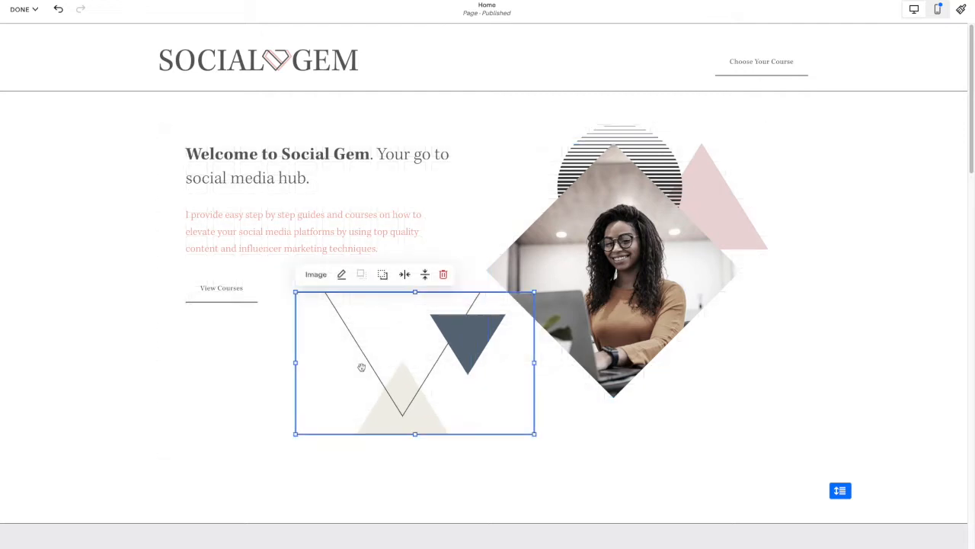
Try the three-triangle graphic over the diamond photo's lower-left edge, first behind the photo and again in front of it
{"action": "left_click_drag", "start_coordinate": [420, 343], "coordinate": [446, 336]}
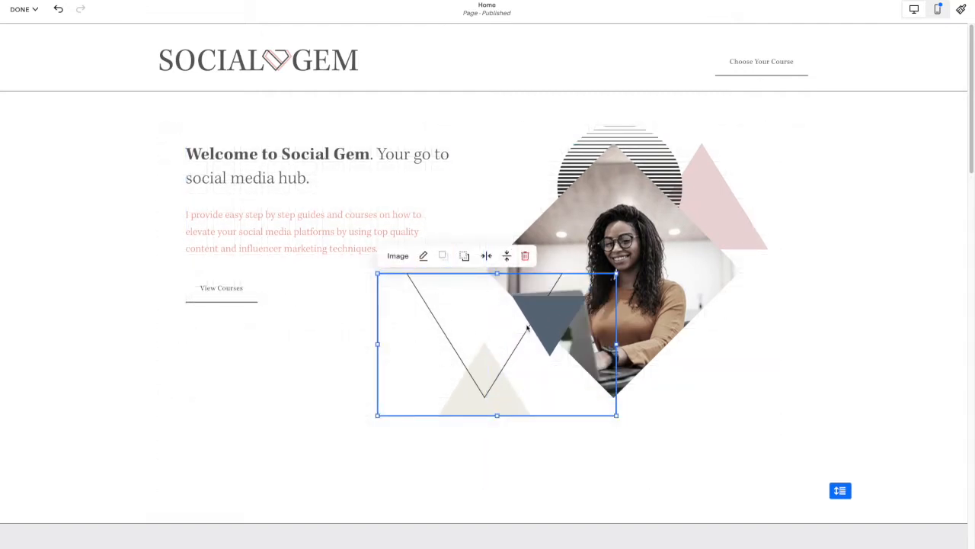
{"action": "left_click", "coordinate": [465, 256]}
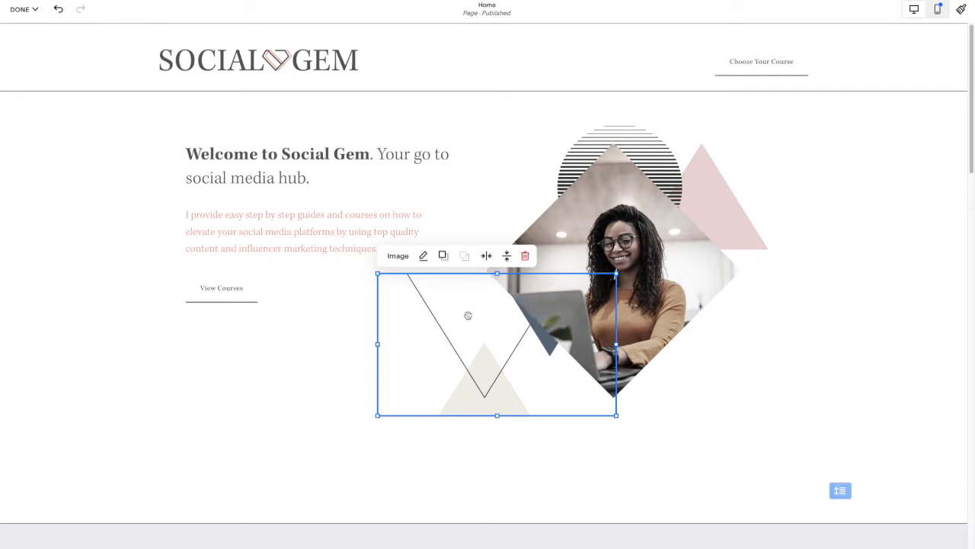
{"action": "left_click", "coordinate": [443, 255]}
Place the three-triangle graphic in front of the diamond photo, overlapping its lower-right edge
{"action": "left_click_drag", "start_coordinate": [553, 333], "coordinate": [752, 340]}
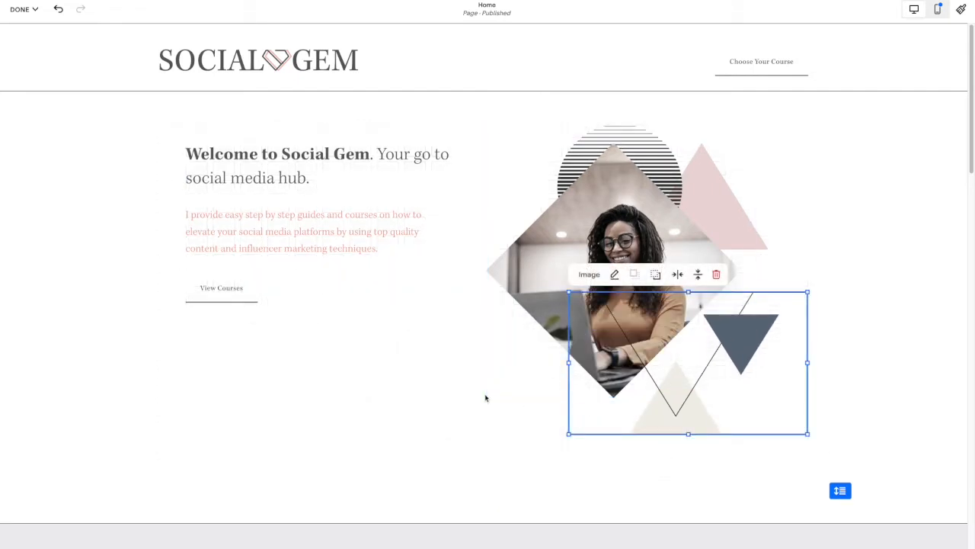
{"action": "left_click", "coordinate": [485, 397]}
{"action": "left_click_drag", "start_coordinate": [756, 356], "coordinate": [761, 360]}
{"action": "left_click", "coordinate": [442, 392]}
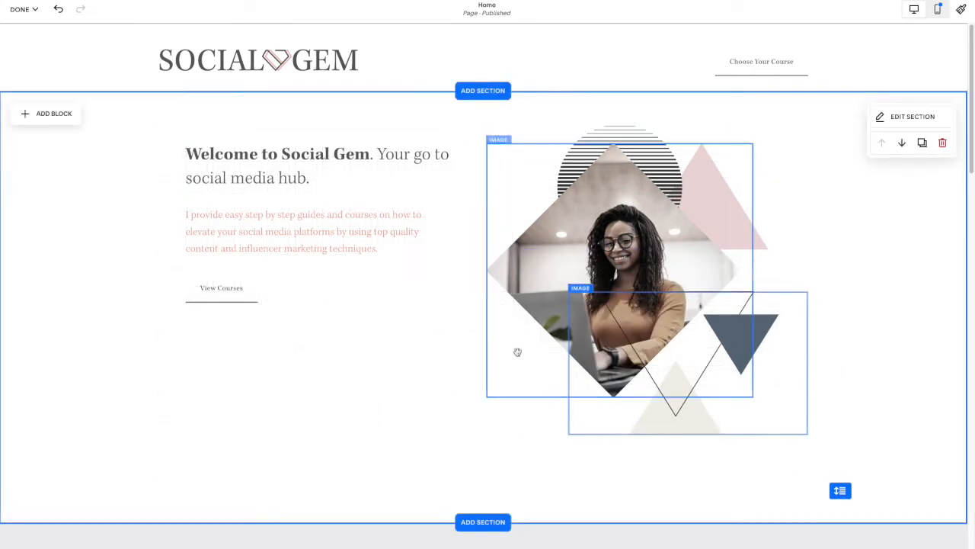
{"action": "scroll", "coordinate": [503, 355], "scroll_direction": "down", "scroll_amount": 2}
{"action": "scroll", "coordinate": [356, 237], "scroll_direction": "up", "scroll_amount": 2}
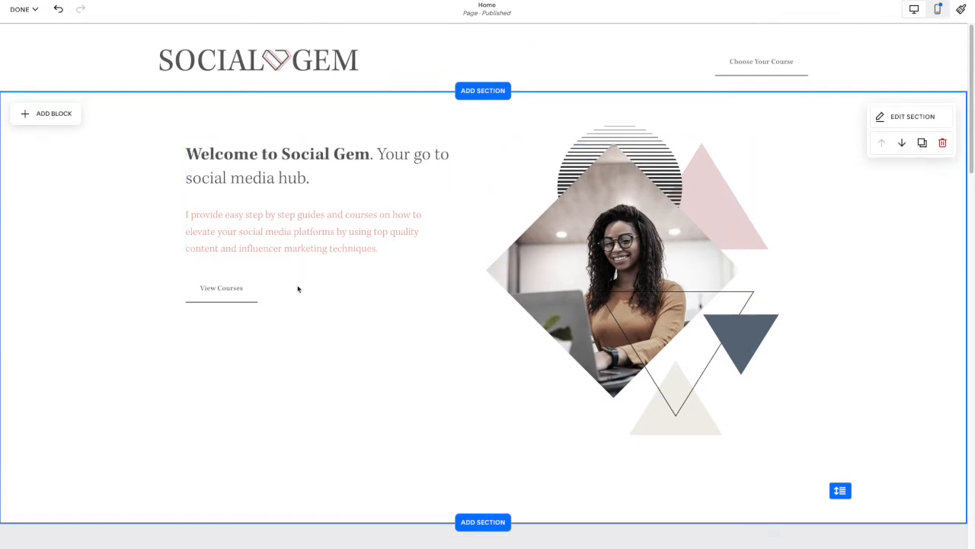
Add an image block with the blue and pale pink triangles graphic, and place it against the diamond photo's lower-left edge
{"action": "left_click", "coordinate": [51, 114]}
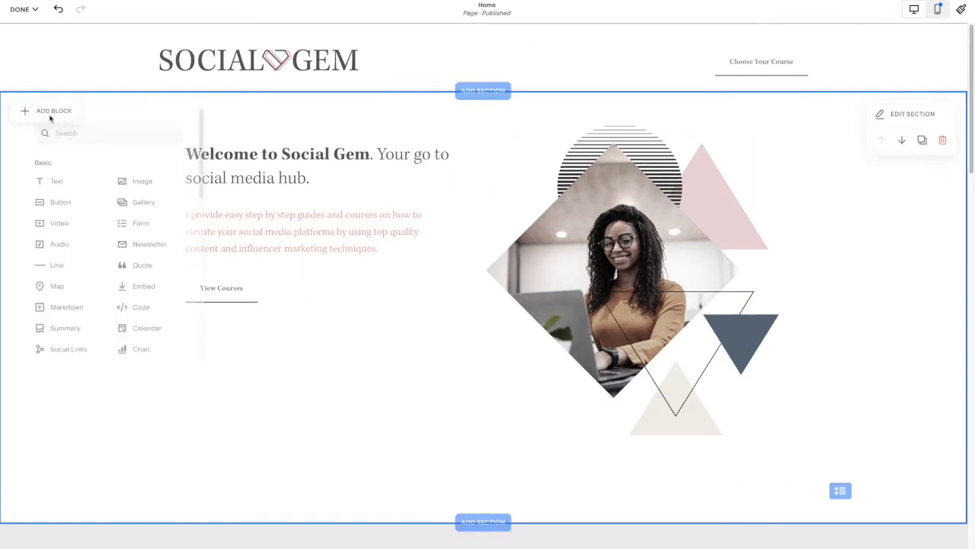
{"action": "left_click", "coordinate": [152, 181]}
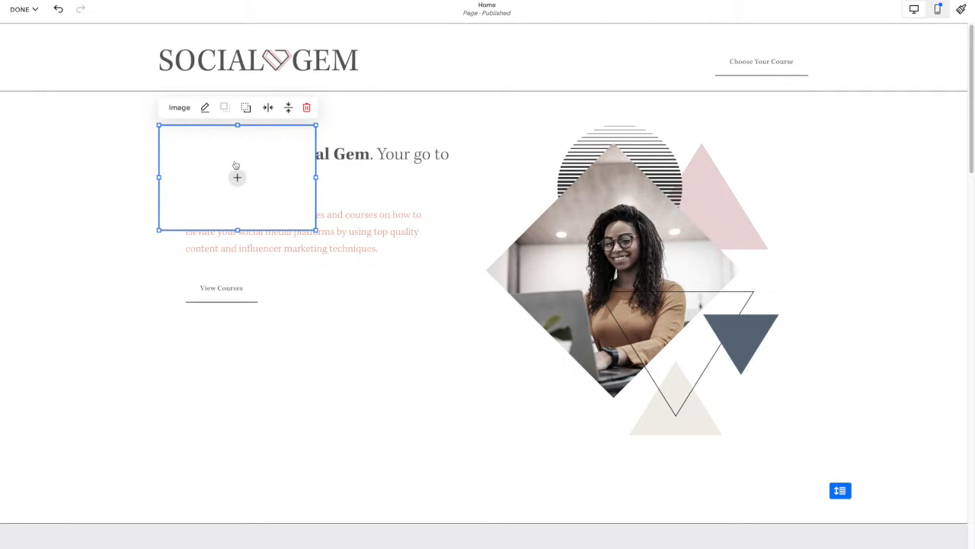
{"action": "left_click_drag", "start_coordinate": [271, 218], "coordinate": [388, 324]}
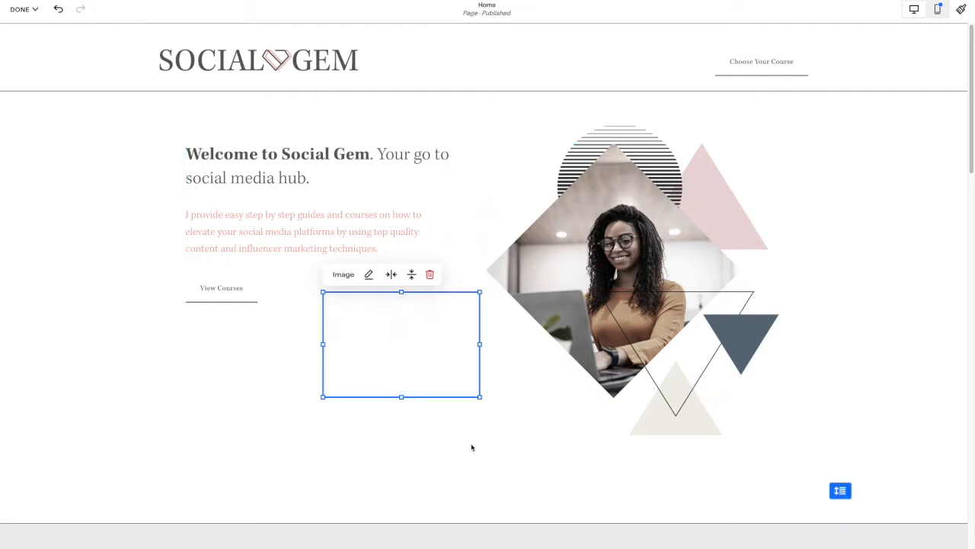
{"action": "left_click_drag", "start_coordinate": [416, 363], "coordinate": [436, 336]}
{"action": "left_click", "coordinate": [381, 388]}
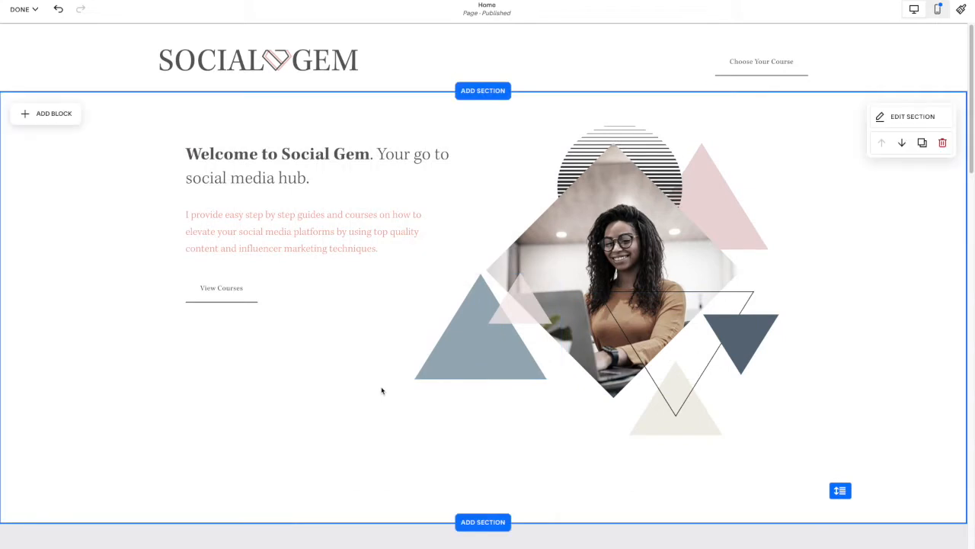
Move the blue and pale pink triangles graphic down and left, clear of the diamond photo and below the introductory text
{"action": "left_click_drag", "start_coordinate": [440, 343], "coordinate": [426, 391]}
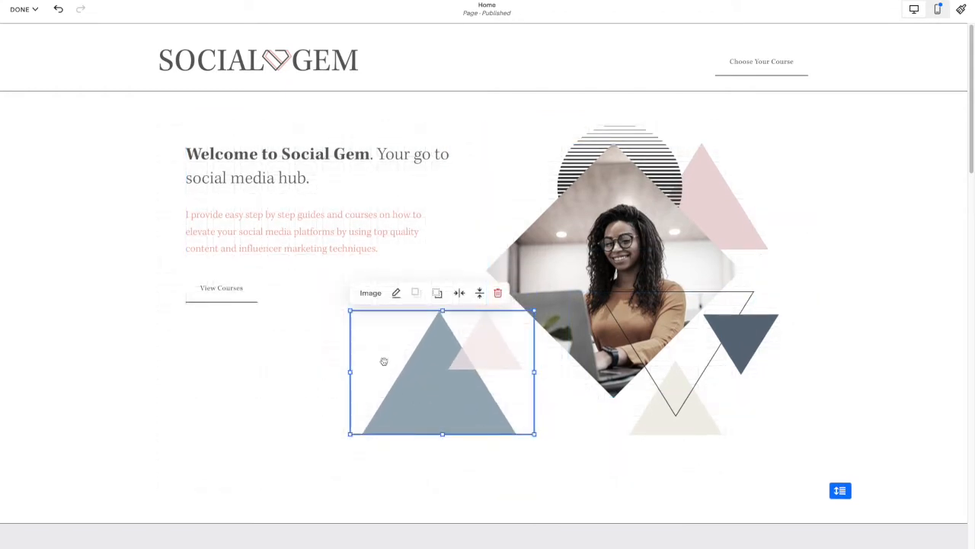
{"action": "left_click_drag", "start_coordinate": [351, 311], "coordinate": [388, 333]}
{"action": "left_click_drag", "start_coordinate": [440, 380], "coordinate": [427, 371]}
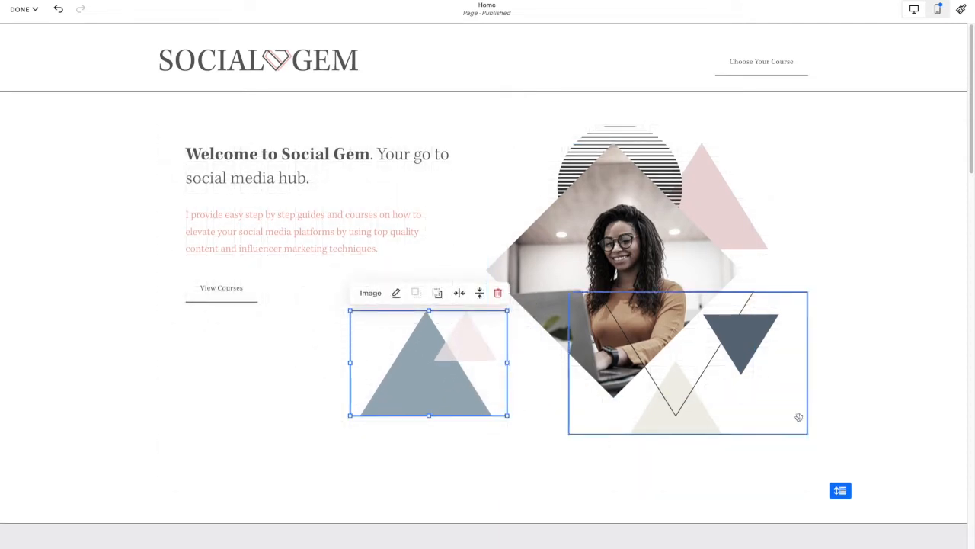
{"action": "left_click", "coordinate": [841, 417]}
{"action": "scroll", "coordinate": [827, 405], "scroll_direction": "down", "scroll_amount": 1}
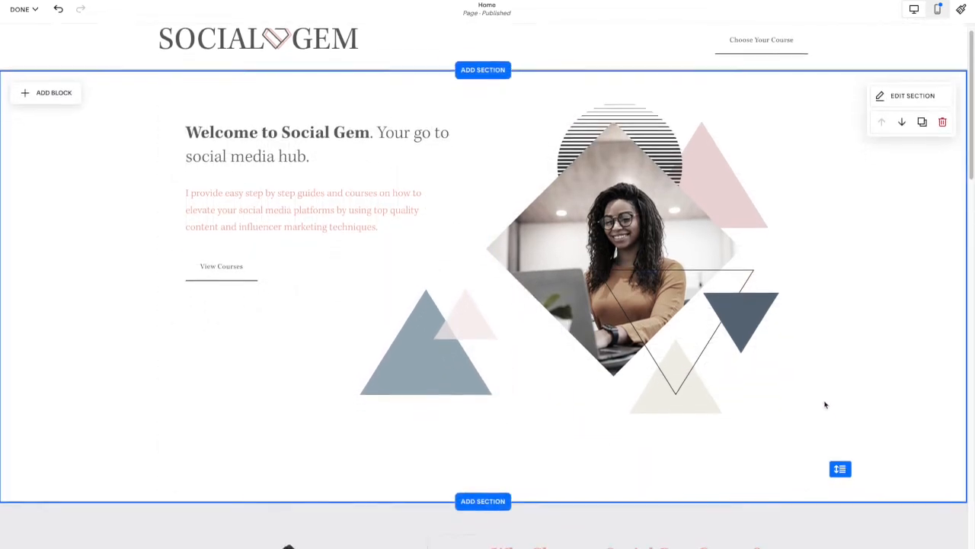
{"action": "left_click", "coordinate": [450, 353]}
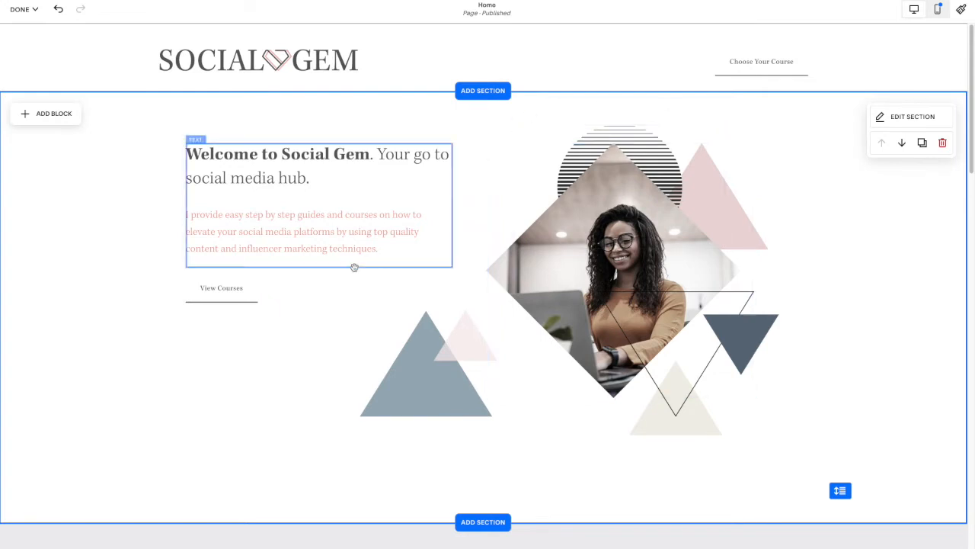
{"action": "scroll", "coordinate": [120, 298], "scroll_direction": "down", "scroll_amount": 1}
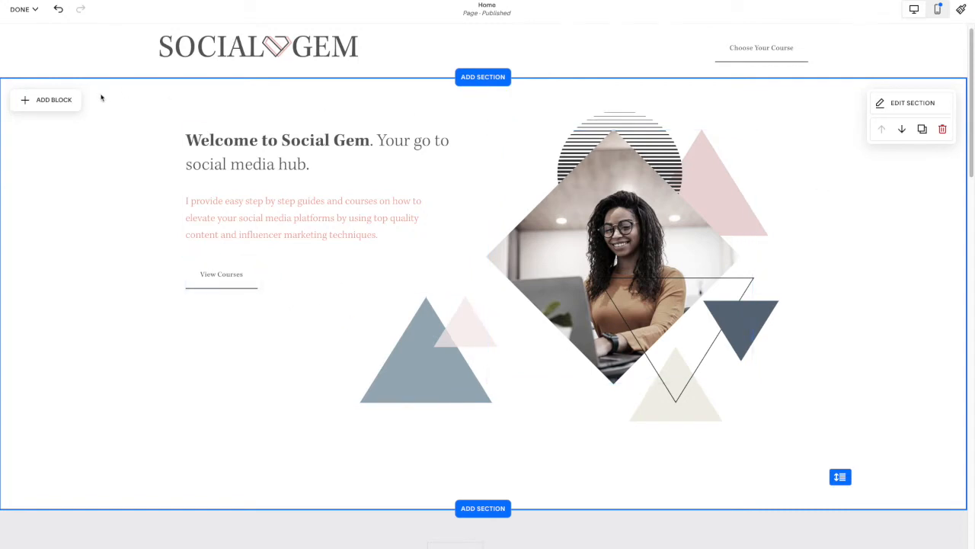
Switch to the mobile layout, shrink the pink triangle and place it behind the diamond photo's upper-right edge
{"action": "left_click", "coordinate": [939, 9]}
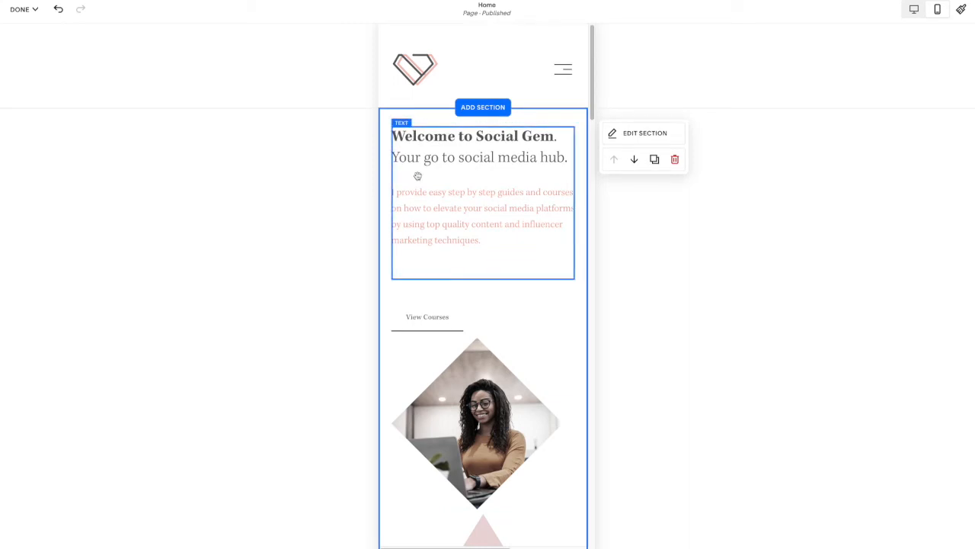
{"action": "scroll", "coordinate": [509, 210], "scroll_direction": "down", "scroll_amount": 3}
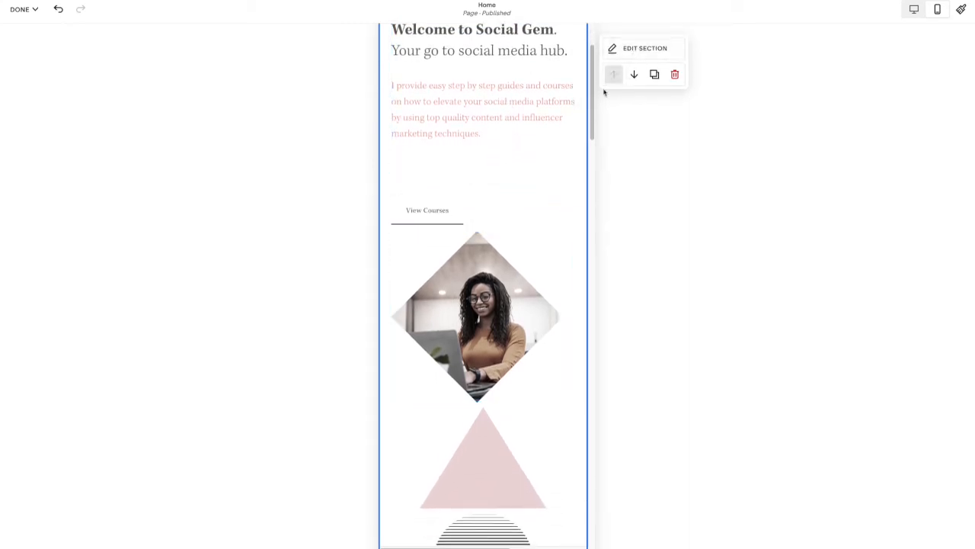
{"action": "scroll", "coordinate": [542, 145], "scroll_direction": "down", "scroll_amount": 5}
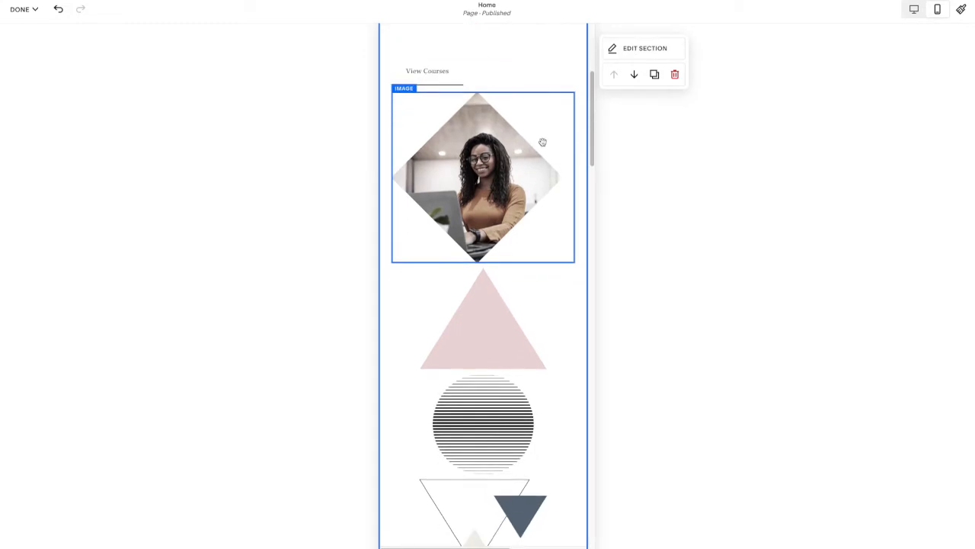
{"action": "scroll", "coordinate": [492, 326], "scroll_direction": "down", "scroll_amount": 8}
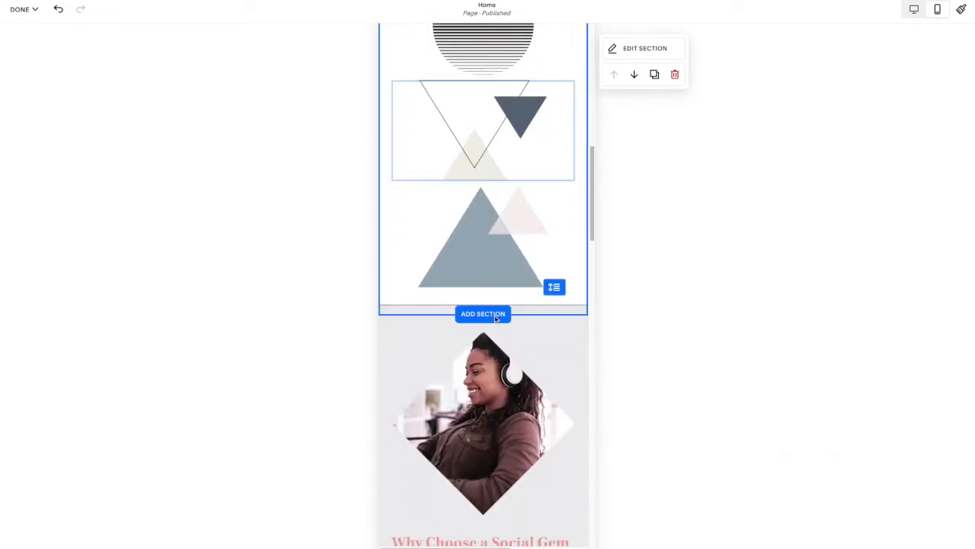
{"action": "scroll", "coordinate": [501, 224], "scroll_direction": "up", "scroll_amount": 10}
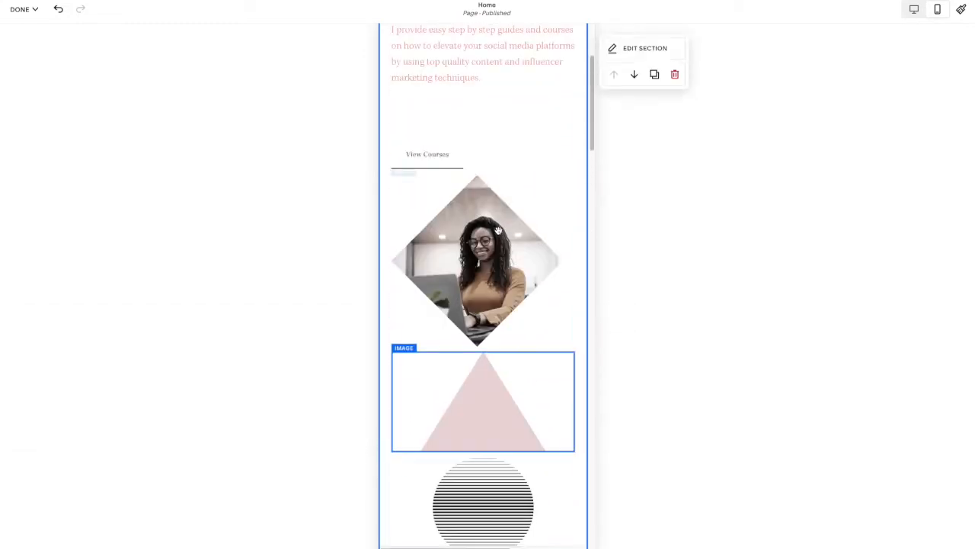
{"action": "scroll", "coordinate": [496, 231], "scroll_direction": "up", "scroll_amount": 1}
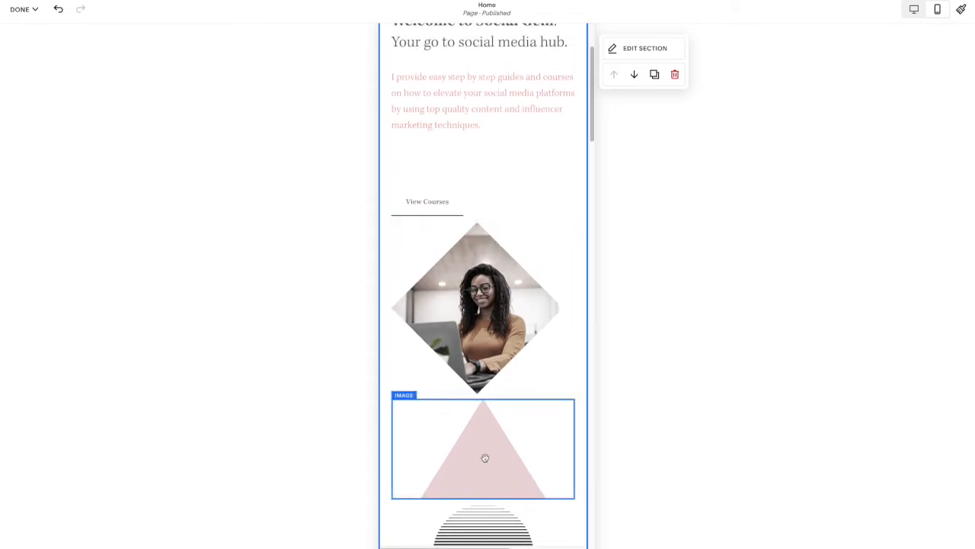
{"action": "left_click_drag", "start_coordinate": [485, 420], "coordinate": [485, 292]}
{"action": "left_click_drag", "start_coordinate": [418, 338], "coordinate": [462, 287]}
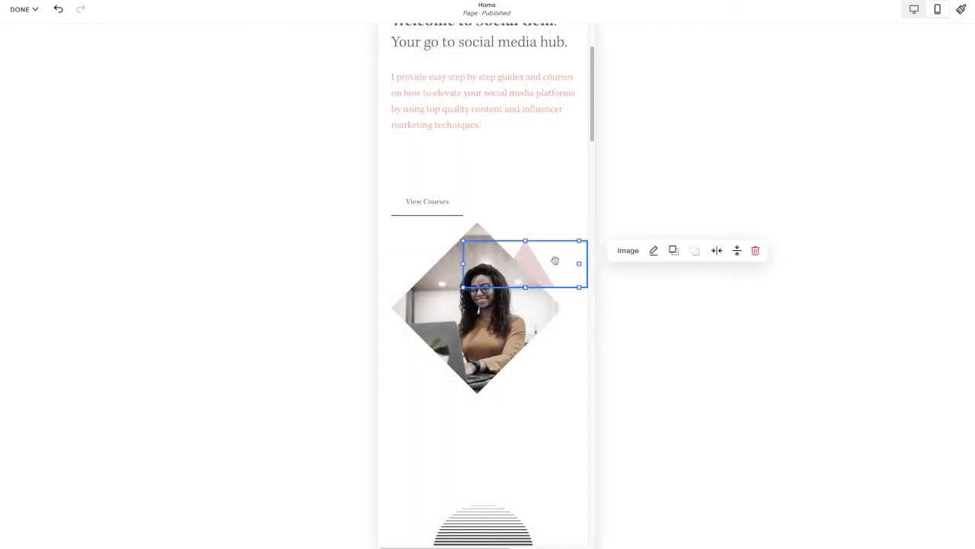
{"action": "left_click_drag", "start_coordinate": [538, 270], "coordinate": [531, 246]}
Lower the diamond photo two rows and place the striped circle behind its top corner, shifted slightly left
{"action": "left_click_drag", "start_coordinate": [502, 394], "coordinate": [502, 247]}
{"action": "left_click_drag", "start_coordinate": [496, 374], "coordinate": [495, 402]}
{"action": "left_click", "coordinate": [668, 263]}
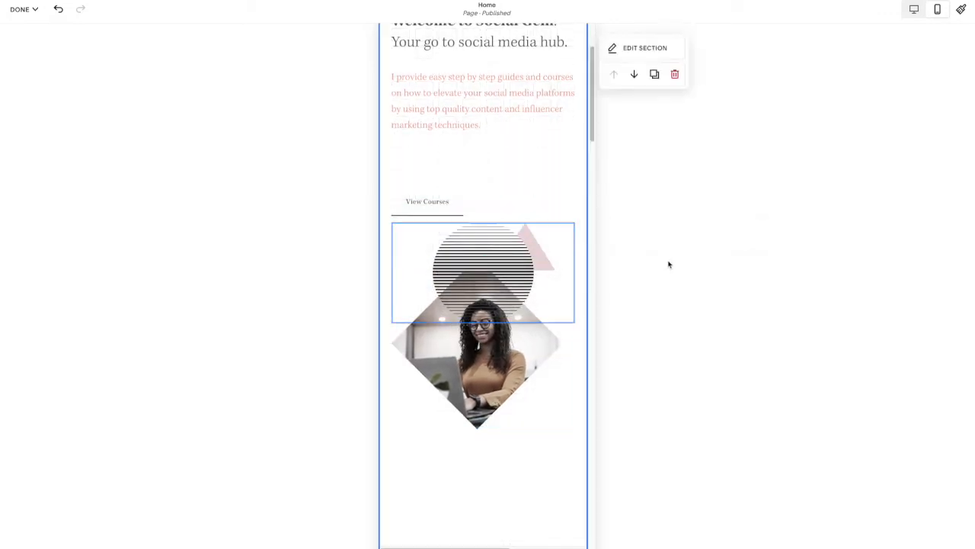
{"action": "left_click", "coordinate": [495, 236]}
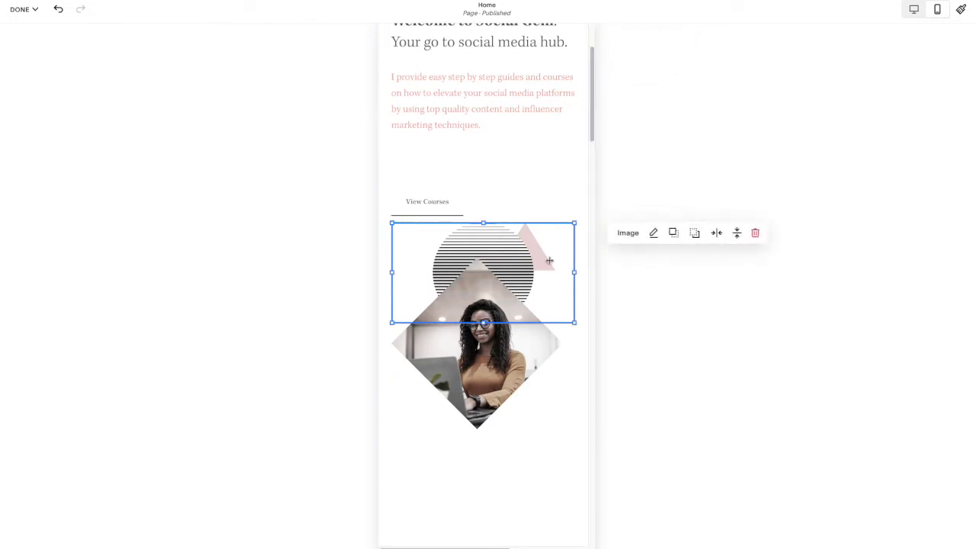
{"action": "left_click_drag", "start_coordinate": [532, 300], "coordinate": [519, 301]}
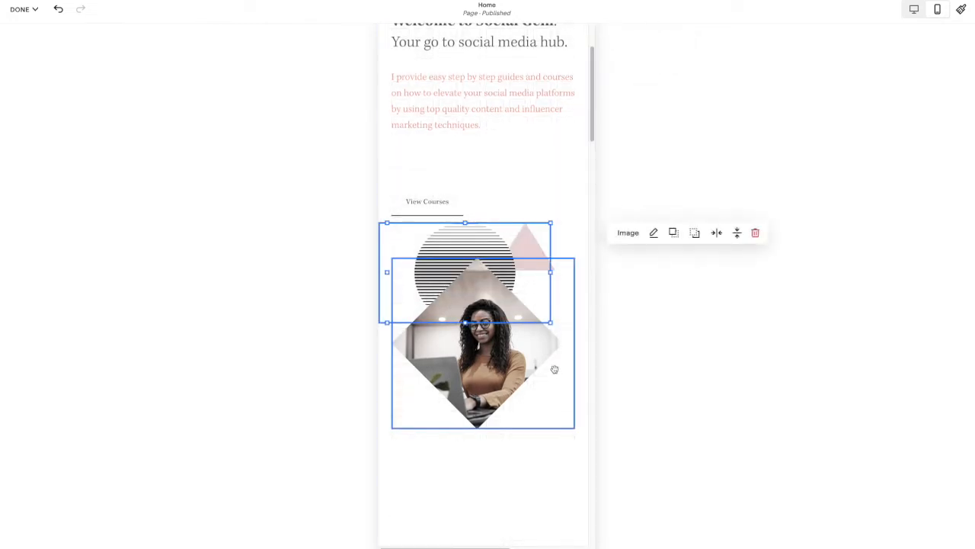
Shrink the three-triangle graphic over the diamond photo's lower-right edge, and enlarge and lower the pink triangle at its upper-right edge
{"action": "scroll", "coordinate": [553, 369], "scroll_direction": "down", "scroll_amount": 4}
{"action": "left_click_drag", "start_coordinate": [501, 485], "coordinate": [471, 284]}
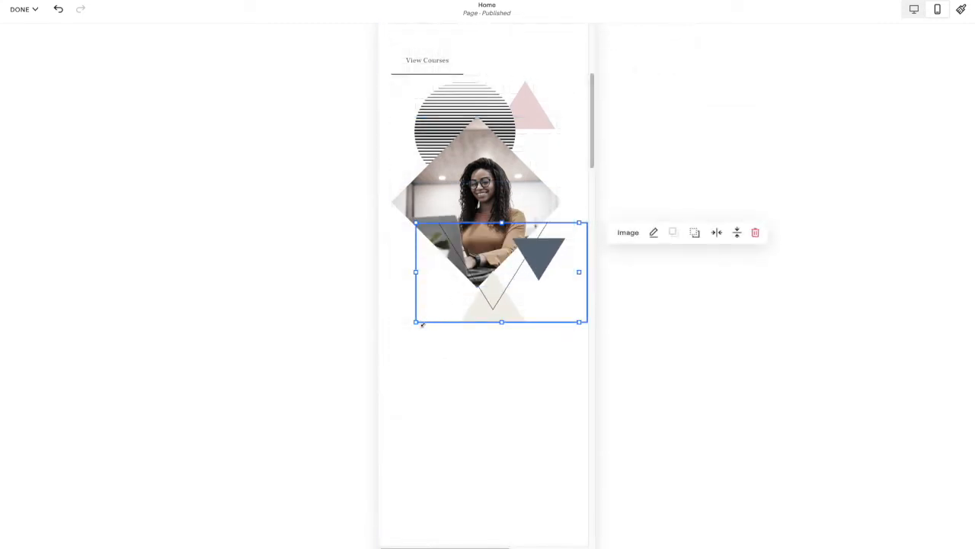
{"action": "left_click_drag", "start_coordinate": [416, 323], "coordinate": [462, 304]}
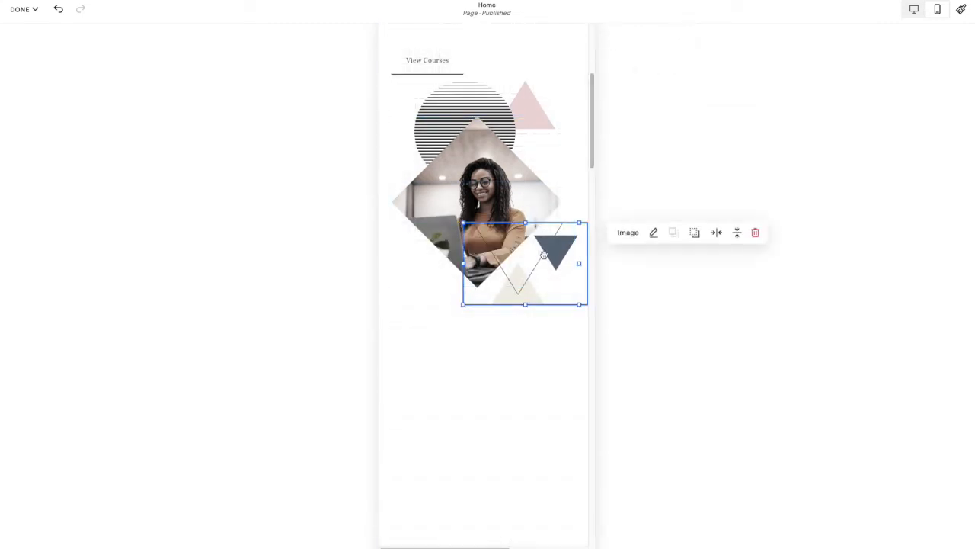
{"action": "left_click_drag", "start_coordinate": [550, 255], "coordinate": [552, 255]}
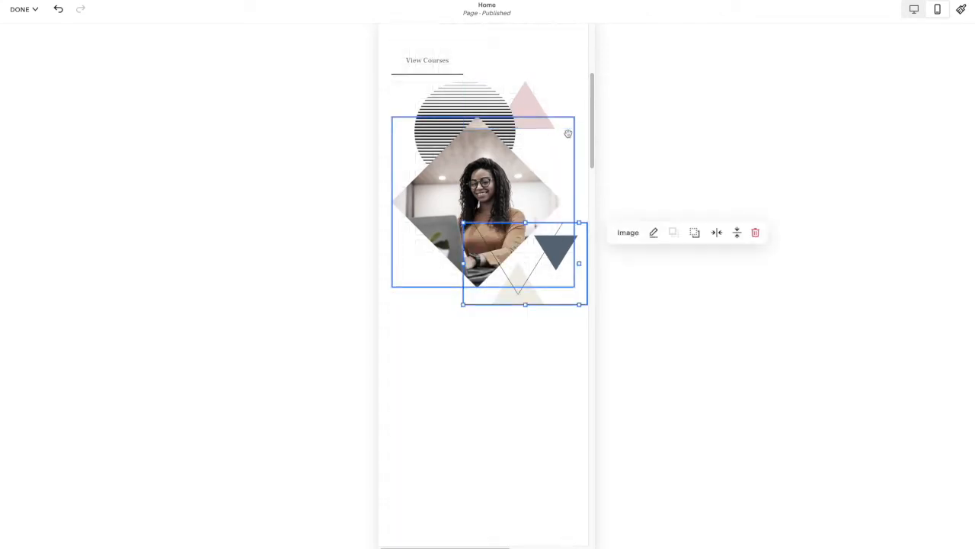
{"action": "left_click_drag", "start_coordinate": [542, 105], "coordinate": [528, 177]}
{"action": "left_click", "coordinate": [504, 298]}
Move the blue and pale pink triangles graphic up over the diamond photo's lower-left edge and shrink it
{"action": "scroll", "coordinate": [505, 297], "scroll_direction": "down", "scroll_amount": 3}
{"action": "left_click_drag", "start_coordinate": [495, 370], "coordinate": [480, 128]}
{"action": "scroll", "coordinate": [533, 207], "scroll_direction": "up", "scroll_amount": 3}
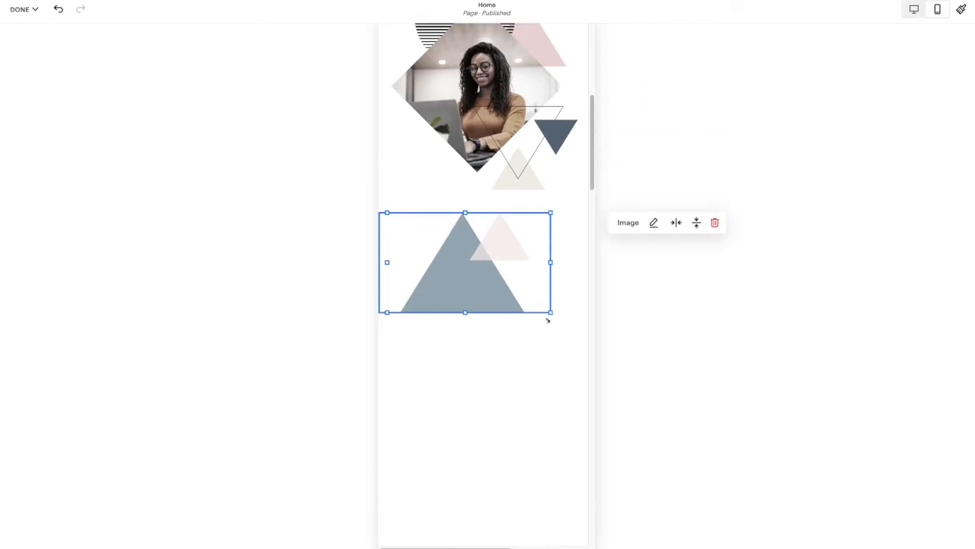
{"action": "left_click_drag", "start_coordinate": [548, 311], "coordinate": [501, 259]}
{"action": "left_click_drag", "start_coordinate": [433, 237], "coordinate": [405, 176]}
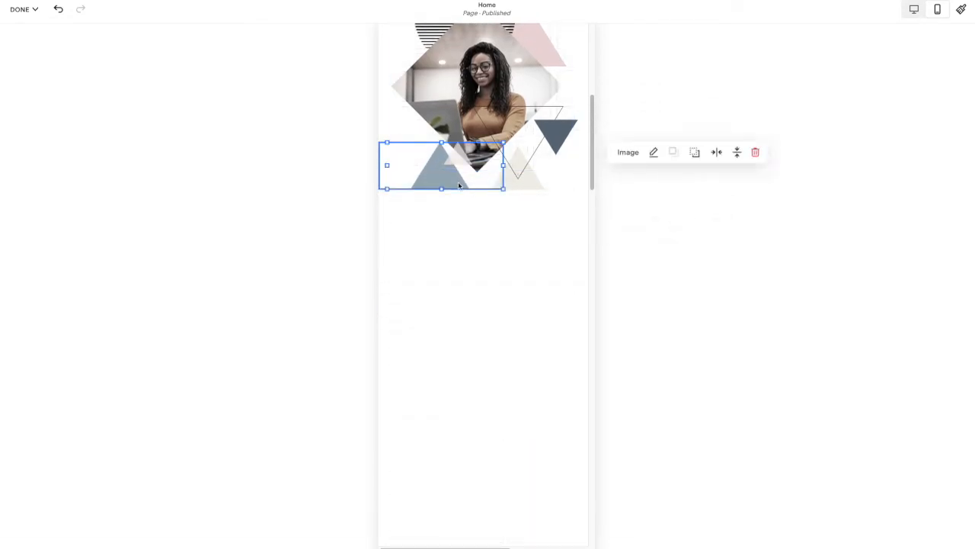
{"action": "left_click_drag", "start_coordinate": [499, 165], "coordinate": [413, 169]}
Narrow the blue and pale pink triangles graphic by one more column and raise it one row
{"action": "scroll", "coordinate": [534, 233], "scroll_direction": "up", "scroll_amount": 3}
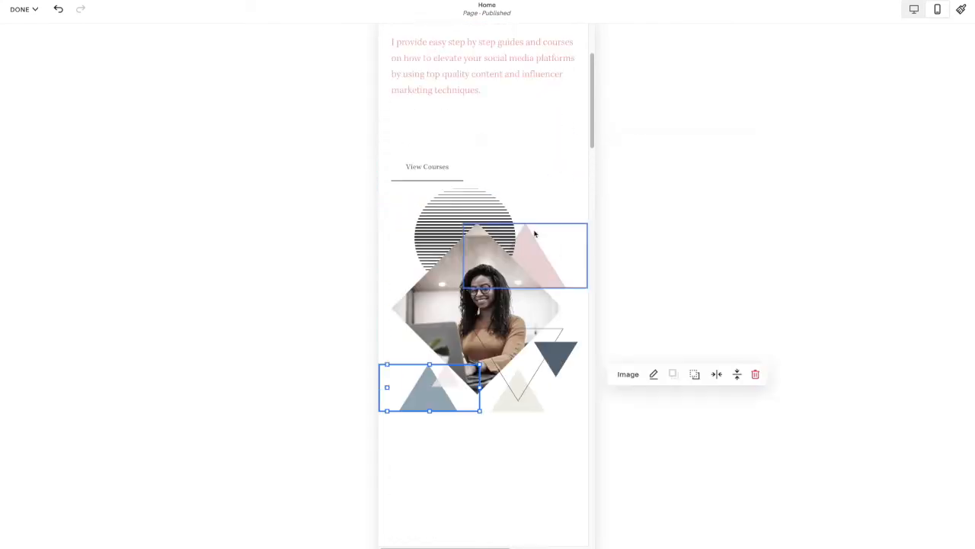
{"action": "scroll", "coordinate": [534, 233], "scroll_direction": "down", "scroll_amount": 3}
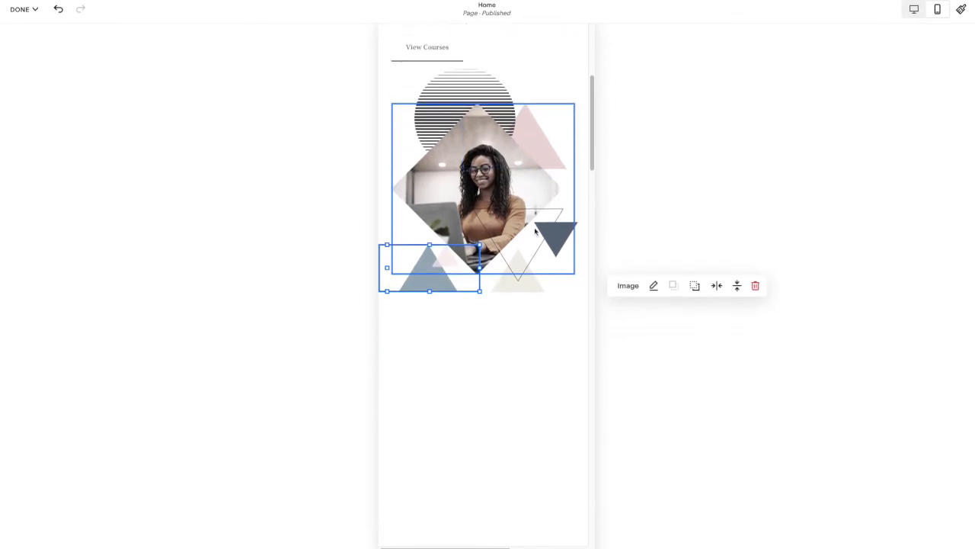
{"action": "scroll", "coordinate": [535, 233], "scroll_direction": "down", "scroll_amount": 1}
{"action": "left_click_drag", "start_coordinate": [479, 269], "coordinate": [455, 263]}
{"action": "mouse_move", "coordinate": [413, 238]}
{"action": "left_mouse_down"}
{"action": "mouse_move", "coordinate": [413, 208]}
{"action": "mouse_move", "coordinate": [422, 224]}
{"action": "left_mouse_up"}
{"action": "left_click", "coordinate": [526, 323]}
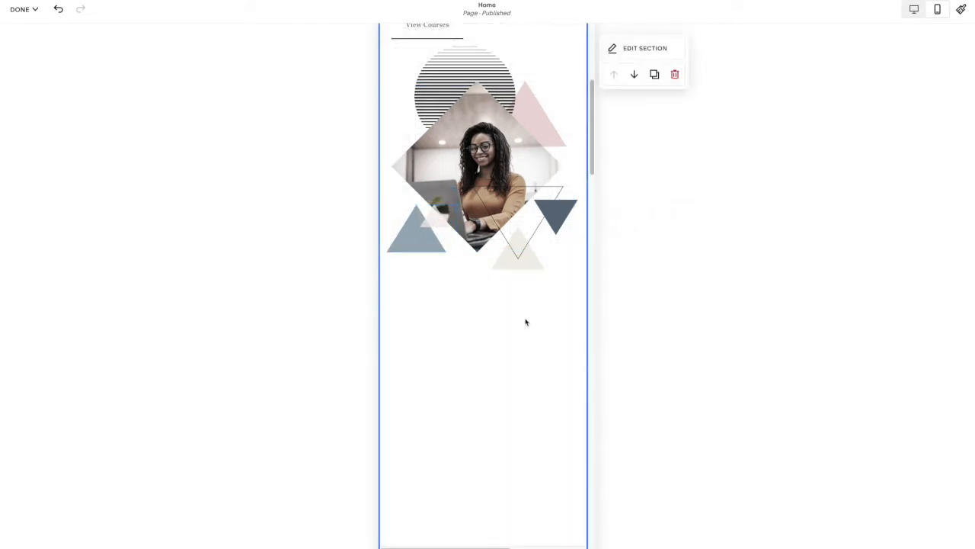
Shorten the mobile section so that it ends just below the collage
{"action": "scroll", "coordinate": [525, 323], "scroll_direction": "down", "scroll_amount": 3}
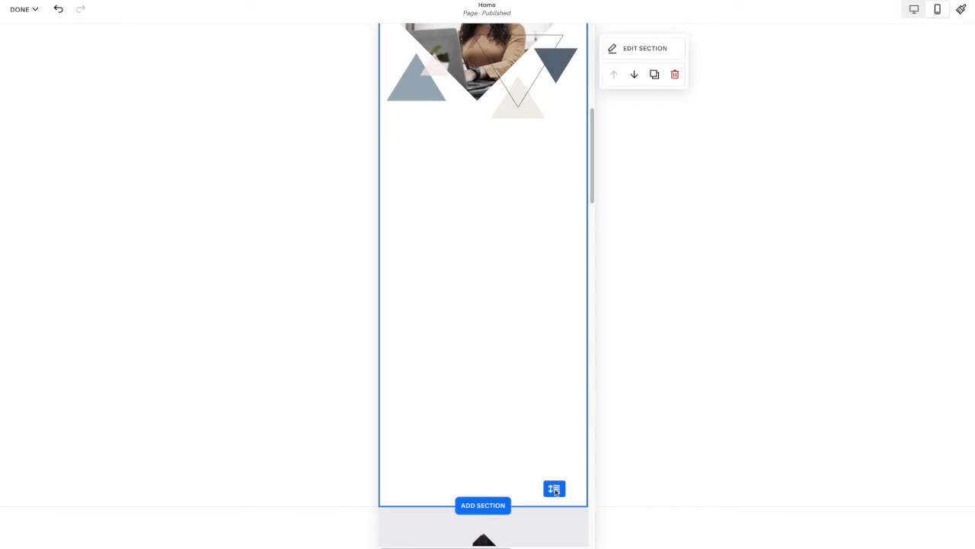
{"action": "left_click_drag", "start_coordinate": [554, 489], "coordinate": [546, 155]}
{"action": "scroll", "coordinate": [548, 174], "scroll_direction": "up", "scroll_amount": 4}
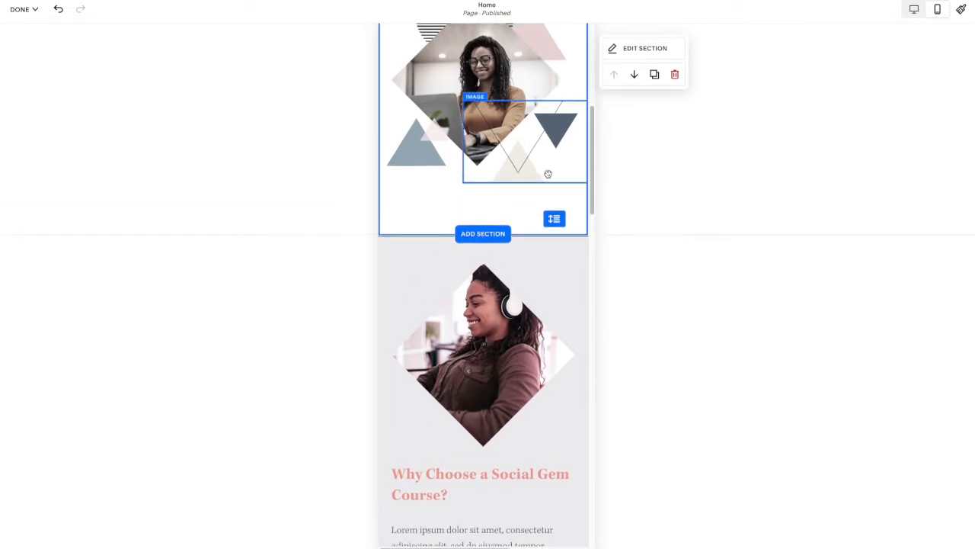
Move the View Courses button up two rows, closer to the introductory text
{"action": "scroll", "coordinate": [490, 155], "scroll_direction": "up", "scroll_amount": 3}
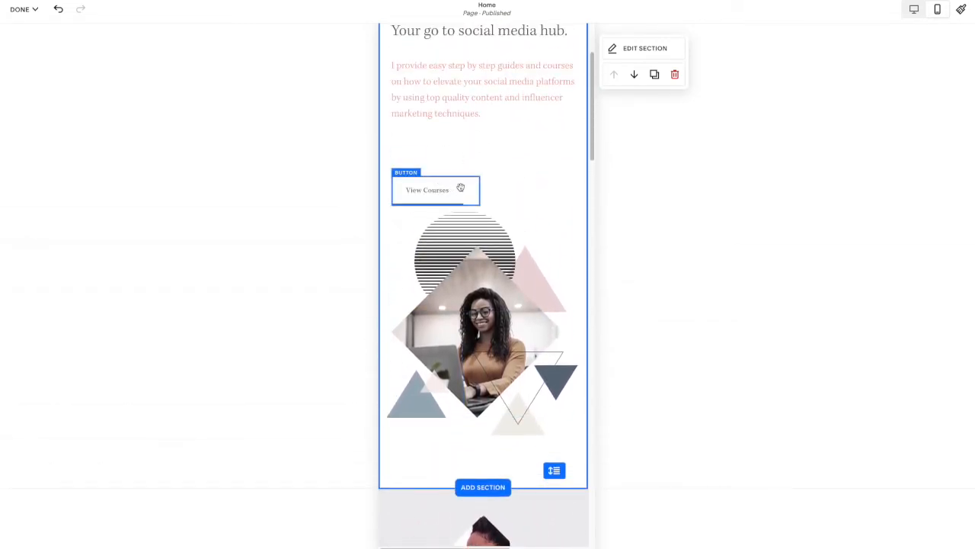
{"action": "left_click_drag", "start_coordinate": [461, 189], "coordinate": [459, 153]}
{"action": "scroll", "coordinate": [508, 204], "scroll_direction": "up", "scroll_amount": 2}
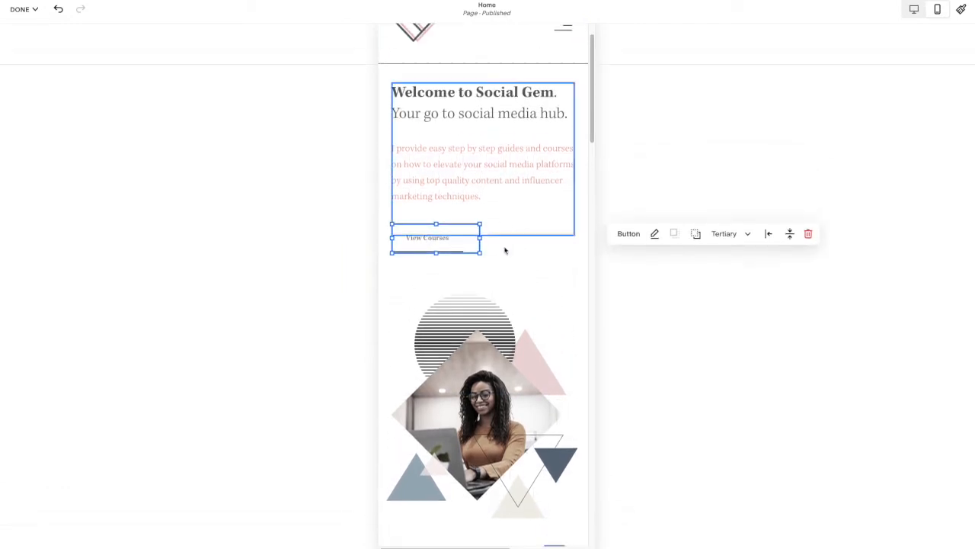
Select all the collage images together and move them up one row towards the View Courses button
{"action": "left_click", "coordinate": [471, 301]}
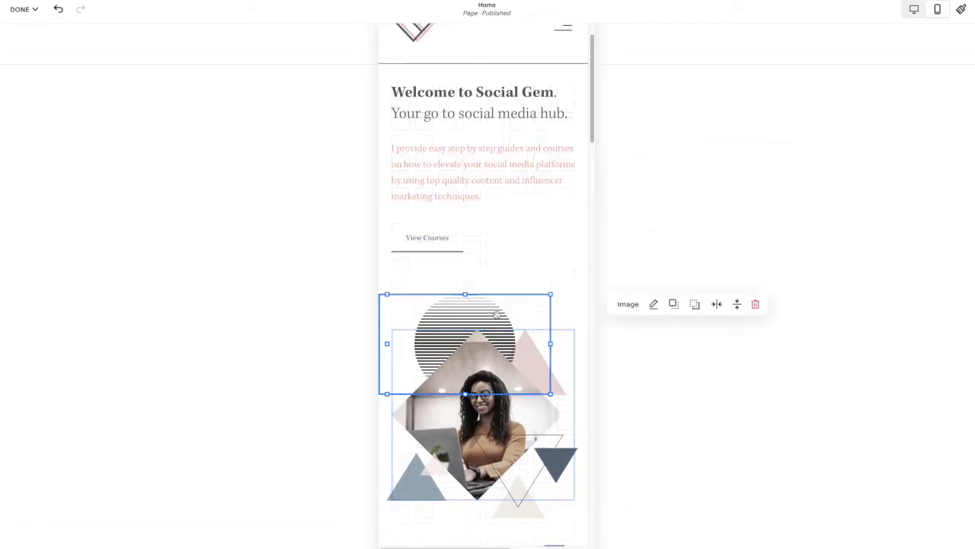
{"action": "left_click_drag", "start_coordinate": [557, 379], "coordinate": [560, 369]}
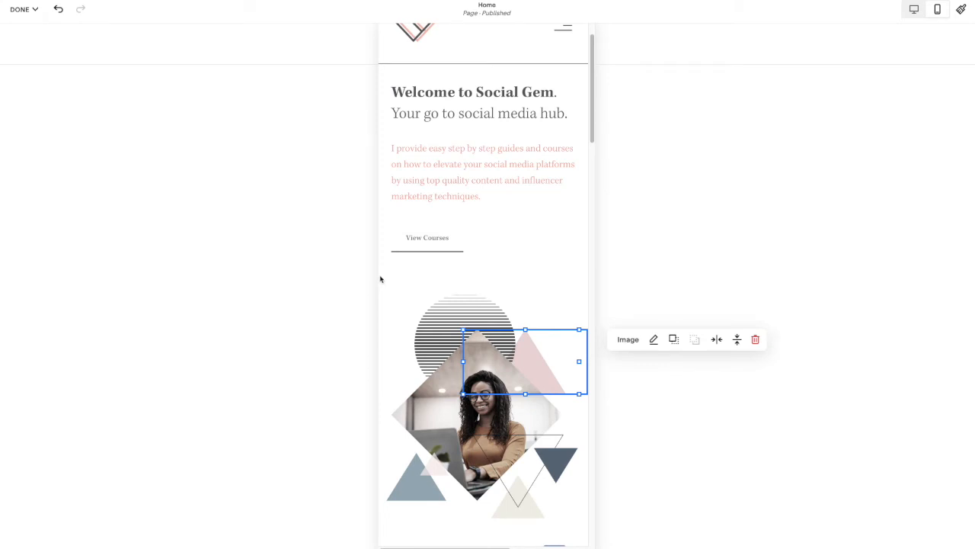
{"action": "left_click", "coordinate": [525, 400]}
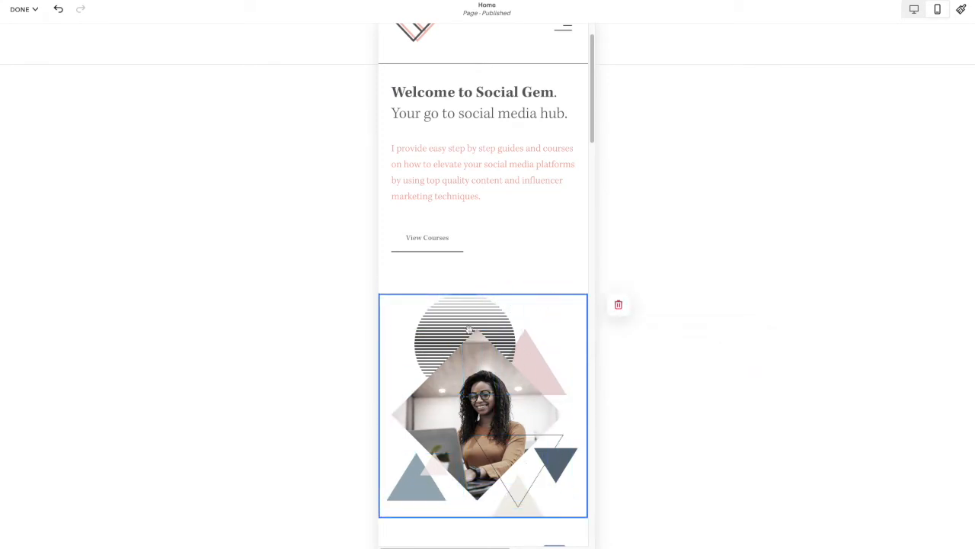
{"action": "mouse_move", "coordinate": [477, 362]}
{"action": "left_mouse_down"}
{"action": "mouse_move", "coordinate": [461, 233]}
{"action": "mouse_move", "coordinate": [472, 400]}
{"action": "mouse_move", "coordinate": [479, 352]}
{"action": "left_mouse_up"}
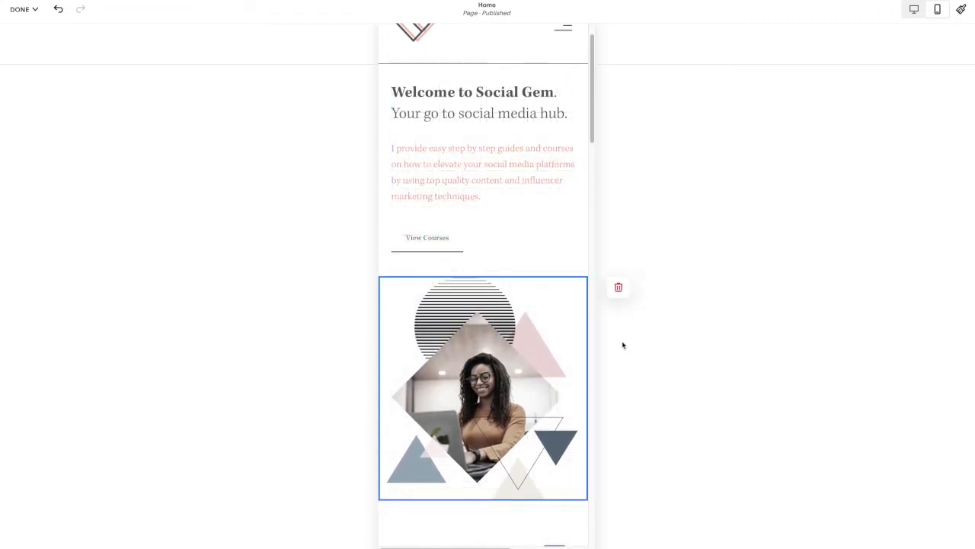
{"action": "scroll", "coordinate": [466, 272], "scroll_direction": "down", "scroll_amount": 2}
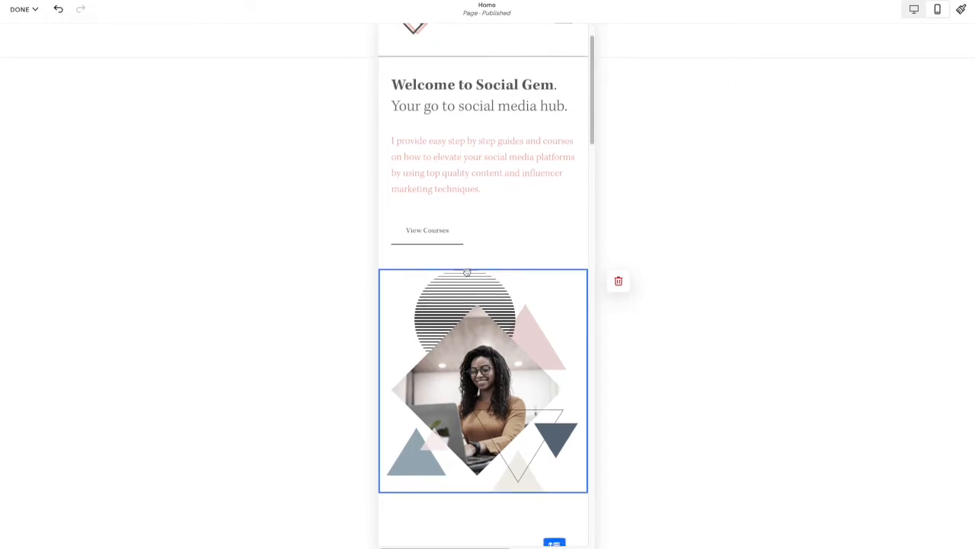
{"action": "scroll", "coordinate": [469, 265], "scroll_direction": "up", "scroll_amount": 3}
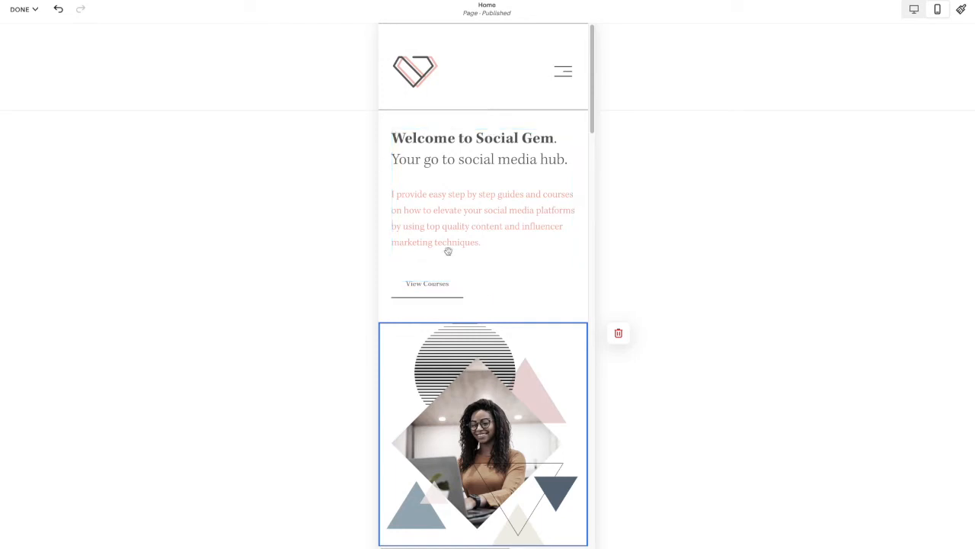
{"action": "scroll", "coordinate": [511, 304], "scroll_direction": "down", "scroll_amount": 1}
{"action": "mouse_move", "coordinate": [512, 318]}
{"action": "left_mouse_down"}
{"action": "mouse_move", "coordinate": [538, 226]}
{"action": "mouse_move", "coordinate": [540, 139]}
{"action": "mouse_move", "coordinate": [510, 352]}
{"action": "mouse_move", "coordinate": [506, 335]}
{"action": "left_mouse_up"}
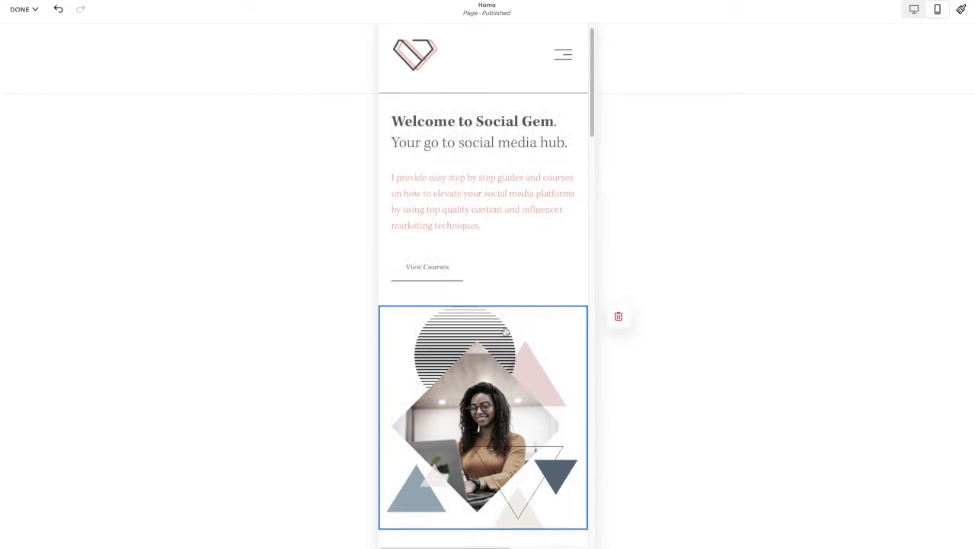
{"action": "scroll", "coordinate": [512, 300], "scroll_direction": "down", "scroll_amount": 4}
{"action": "scroll", "coordinate": [512, 302], "scroll_direction": "up", "scroll_amount": 4}
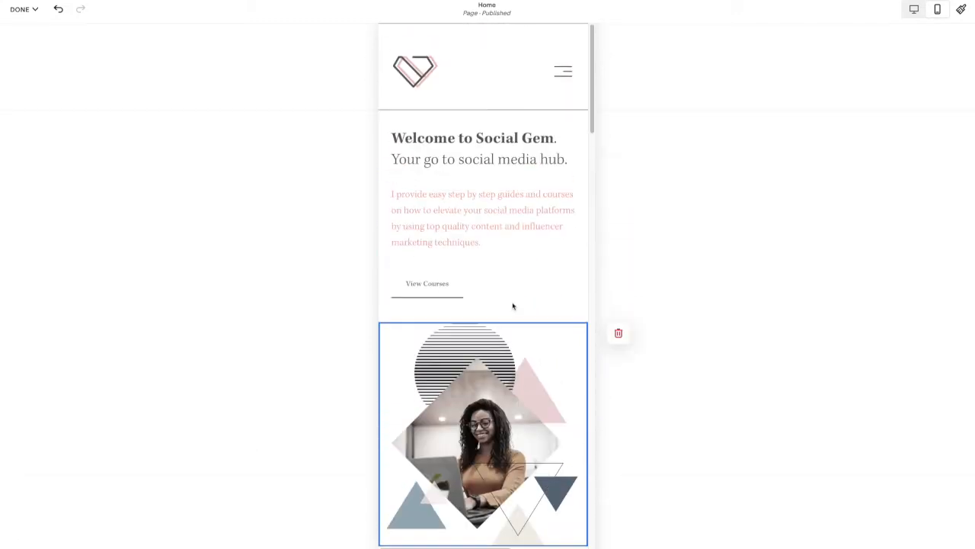
Switch the page back to desktop view and look through its remaining sections down to the newsletter sign-up
{"action": "left_click", "coordinate": [754, 274]}
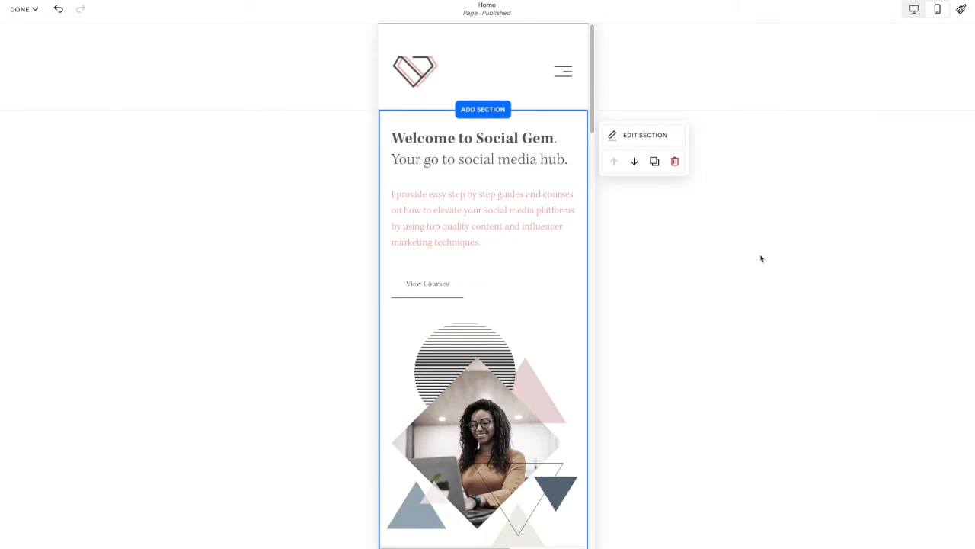
{"action": "left_click", "coordinate": [915, 10]}
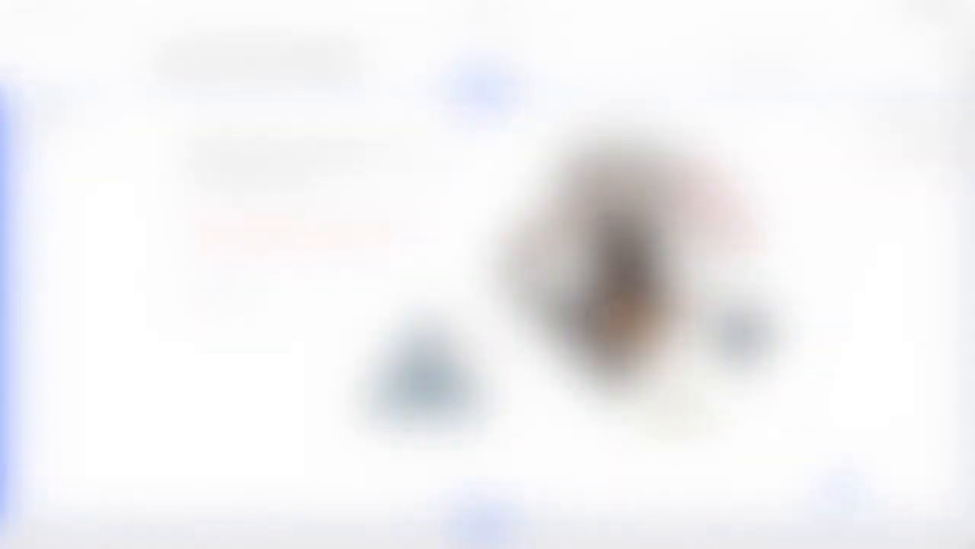
{"action": "scroll", "coordinate": [830, 209], "scroll_direction": "down", "scroll_amount": 4}
{"action": "scroll", "coordinate": [828, 207], "scroll_direction": "down", "scroll_amount": 2}
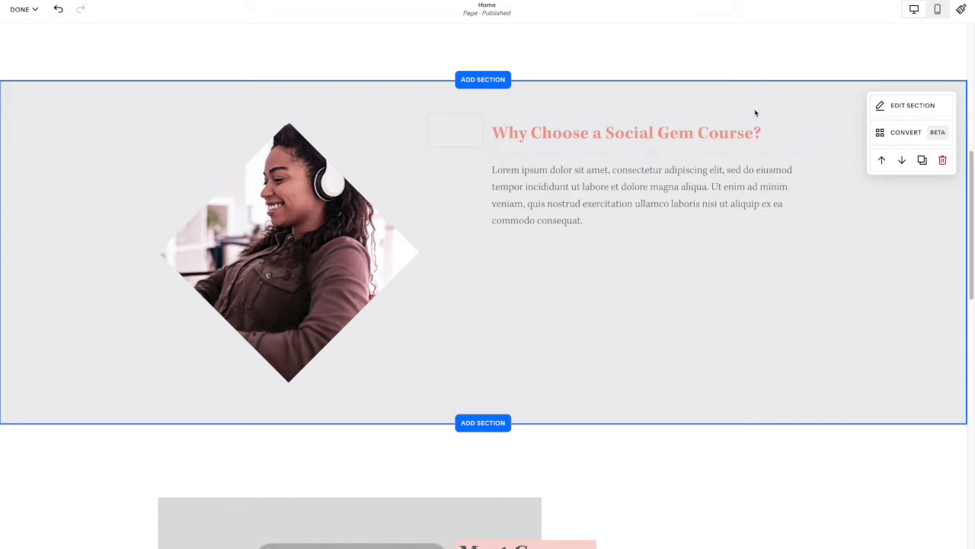
{"action": "scroll", "coordinate": [749, 120], "scroll_direction": "down", "scroll_amount": 1}
{"action": "scroll", "coordinate": [750, 120], "scroll_direction": "down", "scroll_amount": 8}
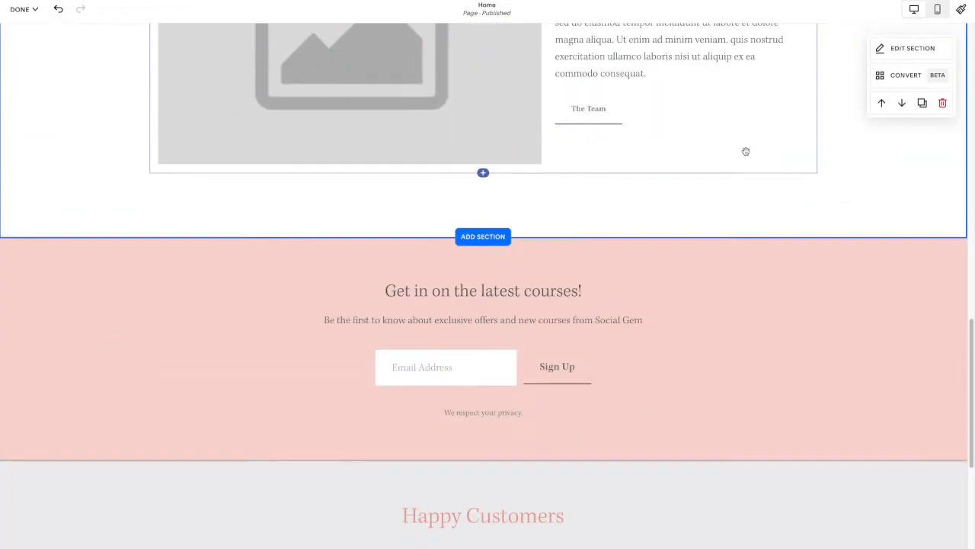
{"action": "scroll", "coordinate": [716, 151], "scroll_direction": "up", "scroll_amount": 1}
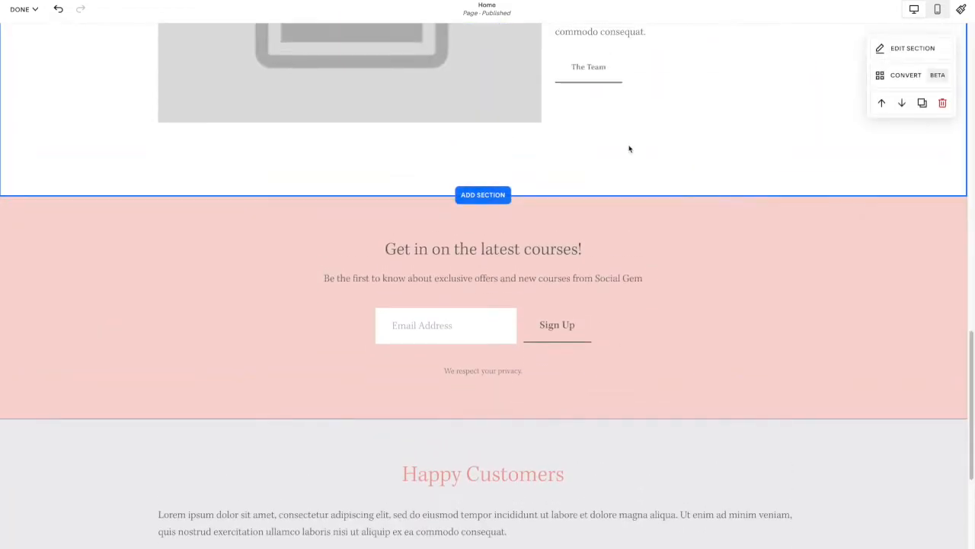
{"action": "scroll", "coordinate": [626, 149], "scroll_direction": "down", "scroll_amount": 1}
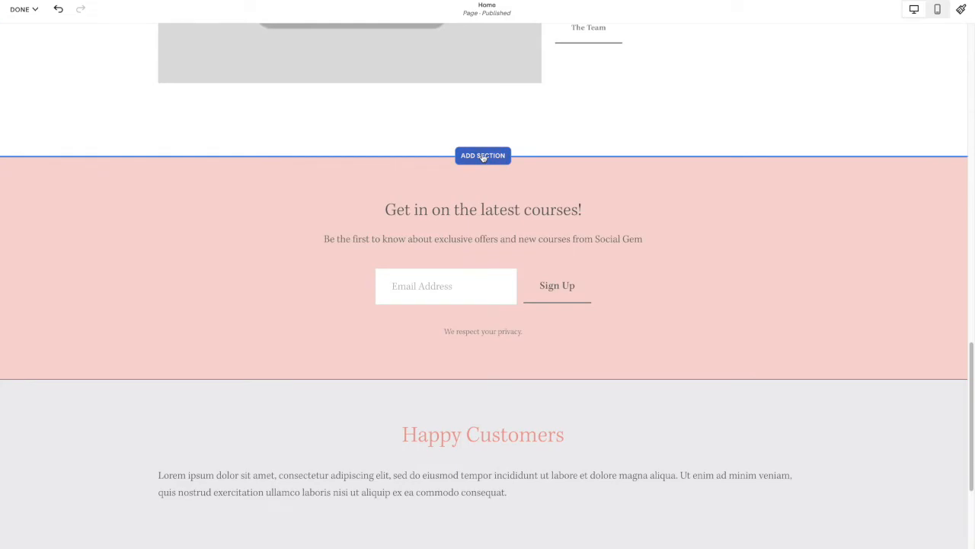
Browse the ready-made section templates and their categories for a new section above the newsletter sign-up
{"action": "left_click", "coordinate": [482, 155]}
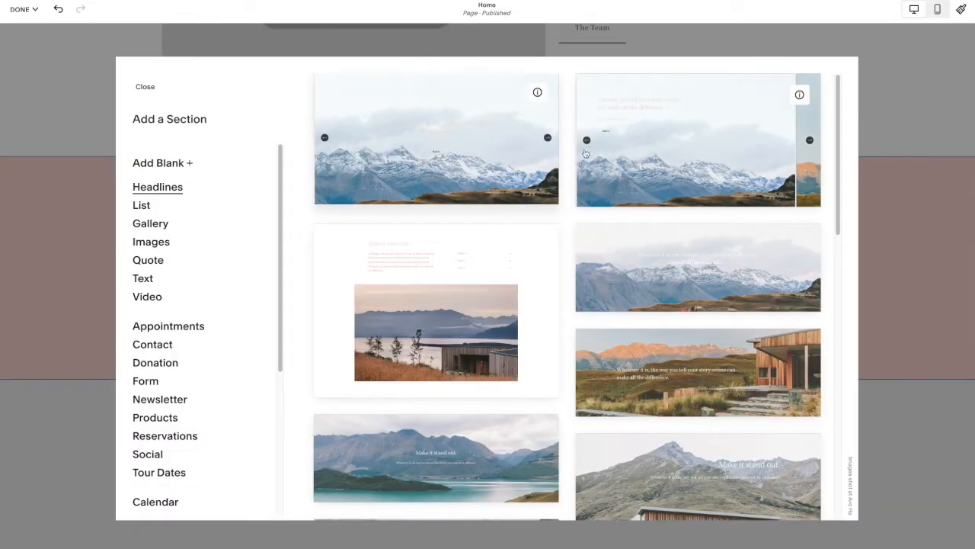
{"action": "scroll", "coordinate": [459, 213], "scroll_direction": "down", "scroll_amount": 1}
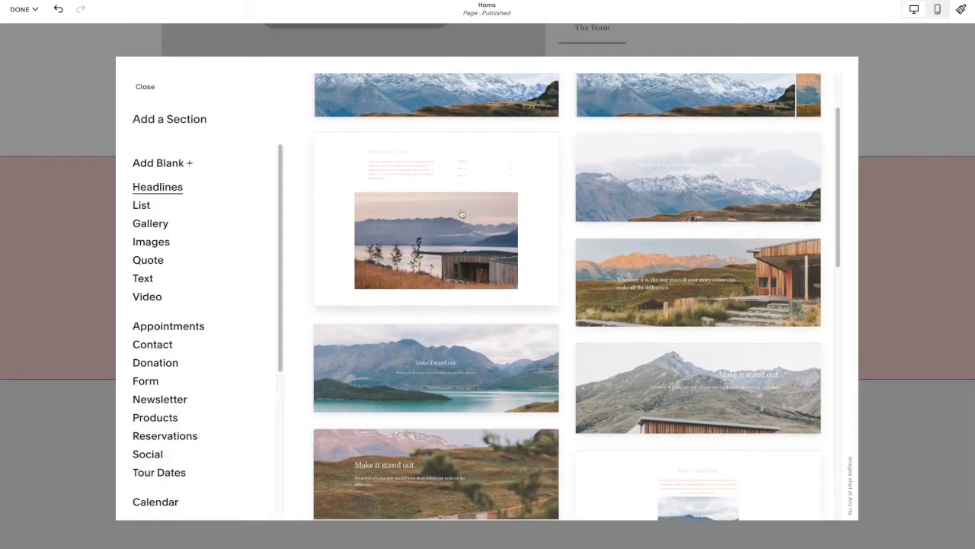
{"action": "scroll", "coordinate": [464, 213], "scroll_direction": "down", "scroll_amount": 7}
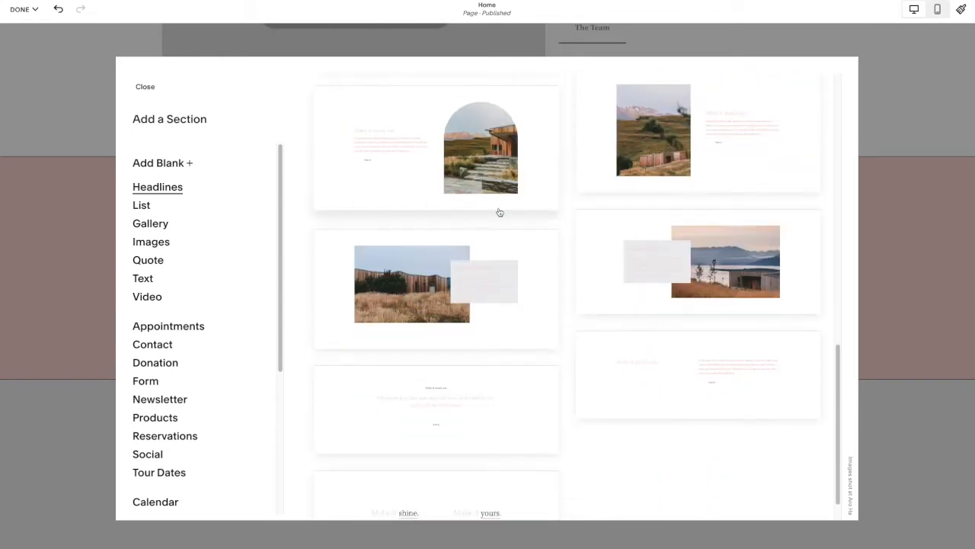
{"action": "scroll", "coordinate": [483, 207], "scroll_direction": "up", "scroll_amount": 7}
{"action": "scroll", "coordinate": [457, 193], "scroll_direction": "up", "scroll_amount": 3}
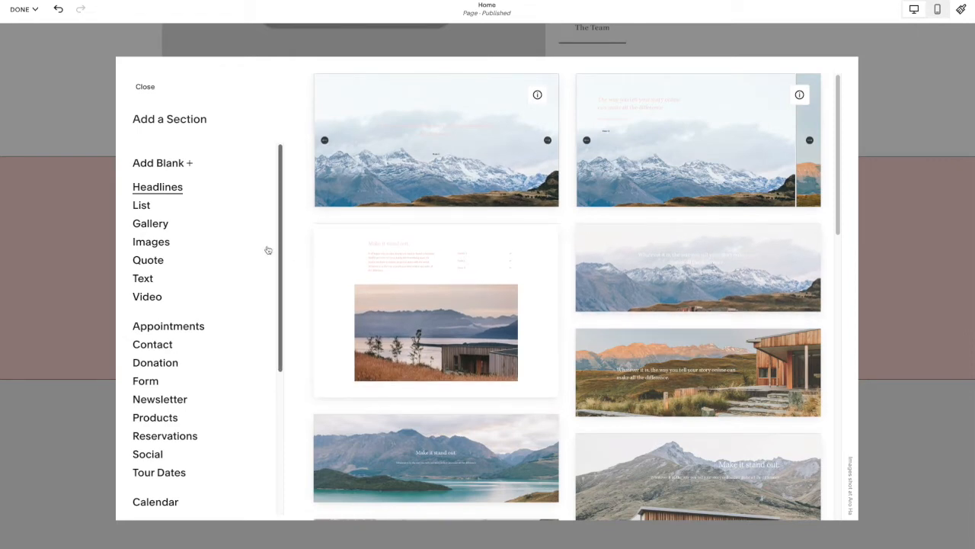
{"action": "scroll", "coordinate": [233, 243], "scroll_direction": "down", "scroll_amount": 2}
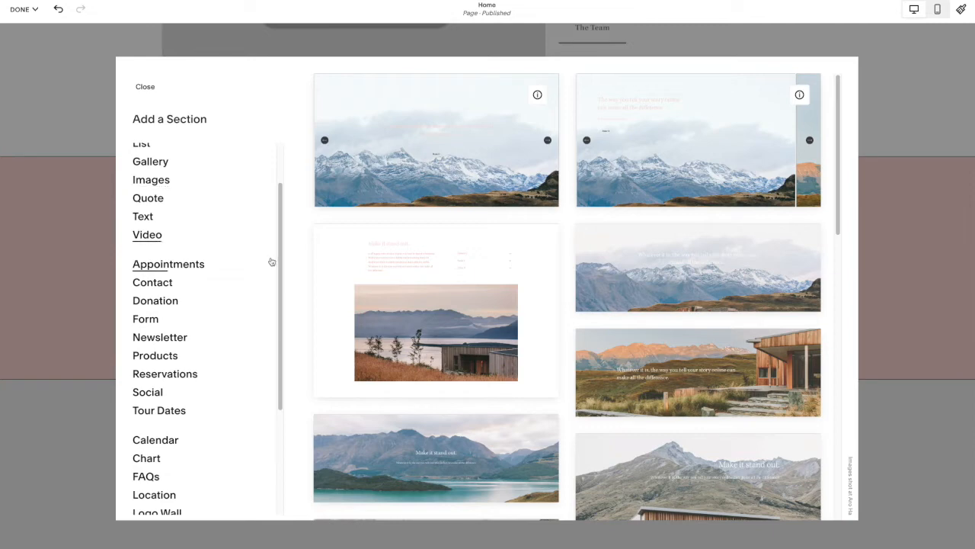
{"action": "scroll", "coordinate": [261, 269], "scroll_direction": "down", "scroll_amount": 4}
{"action": "scroll", "coordinate": [261, 268], "scroll_direction": "down", "scroll_amount": 1}
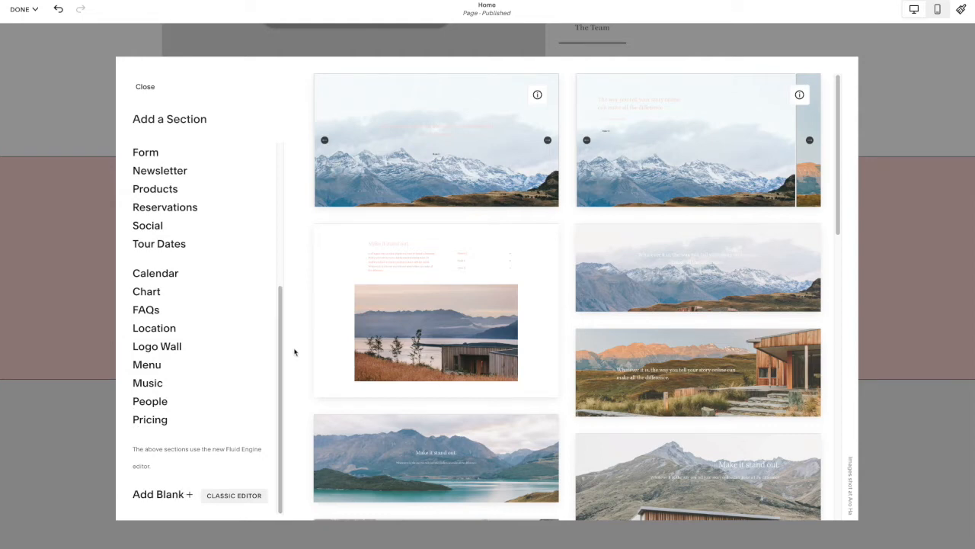
{"action": "scroll", "coordinate": [283, 328], "scroll_direction": "up", "scroll_amount": 4}
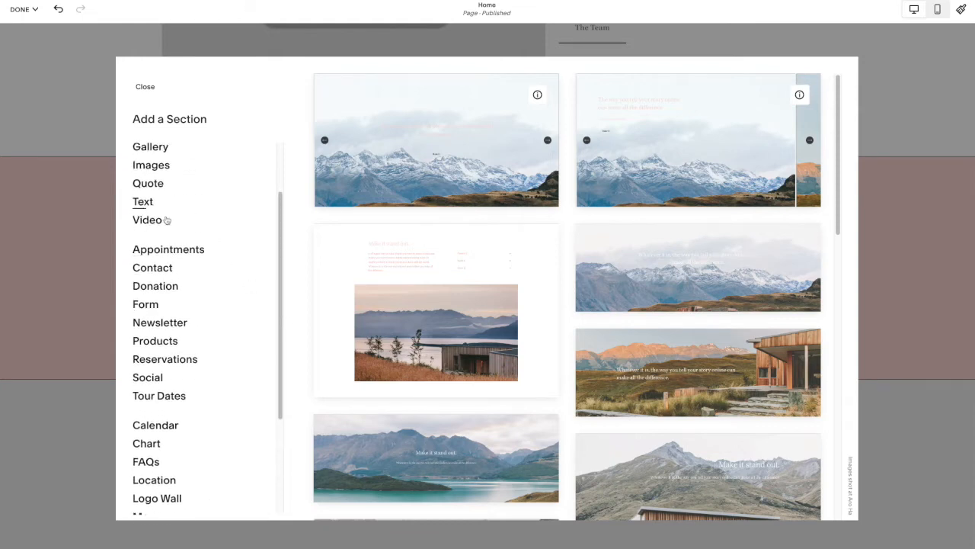
{"action": "scroll", "coordinate": [180, 359], "scroll_direction": "down", "scroll_amount": 2}
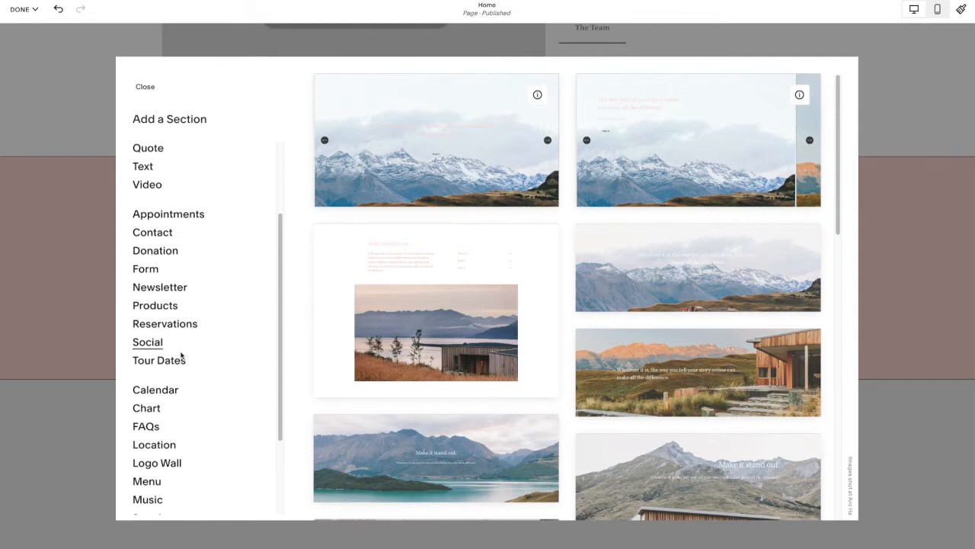
{"action": "scroll", "coordinate": [181, 351], "scroll_direction": "up", "scroll_amount": 3}
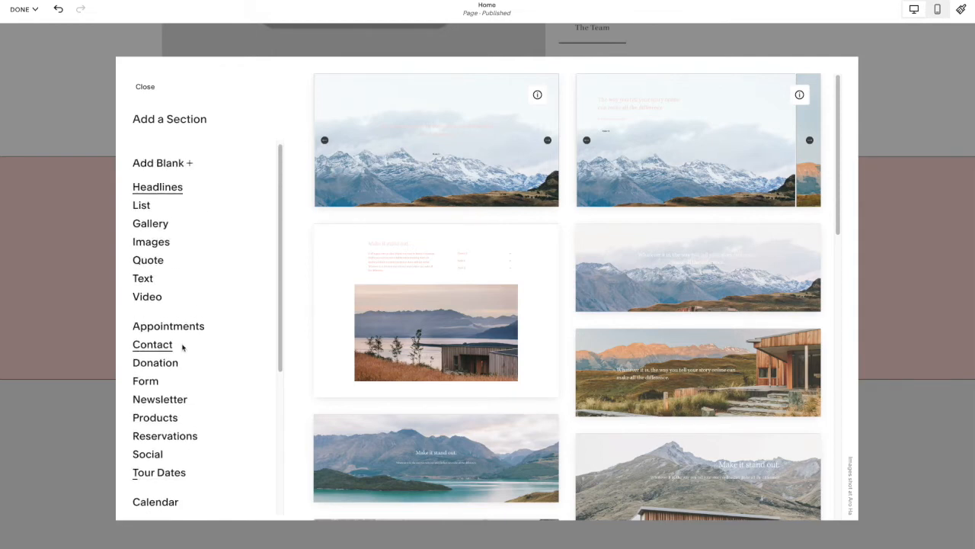
{"action": "scroll", "coordinate": [183, 347], "scroll_direction": "down", "scroll_amount": 1}
Insert the Images section template whose text box overlaps a photo of a wooden house, above the newsletter sign-up
{"action": "left_click", "coordinate": [151, 232]}
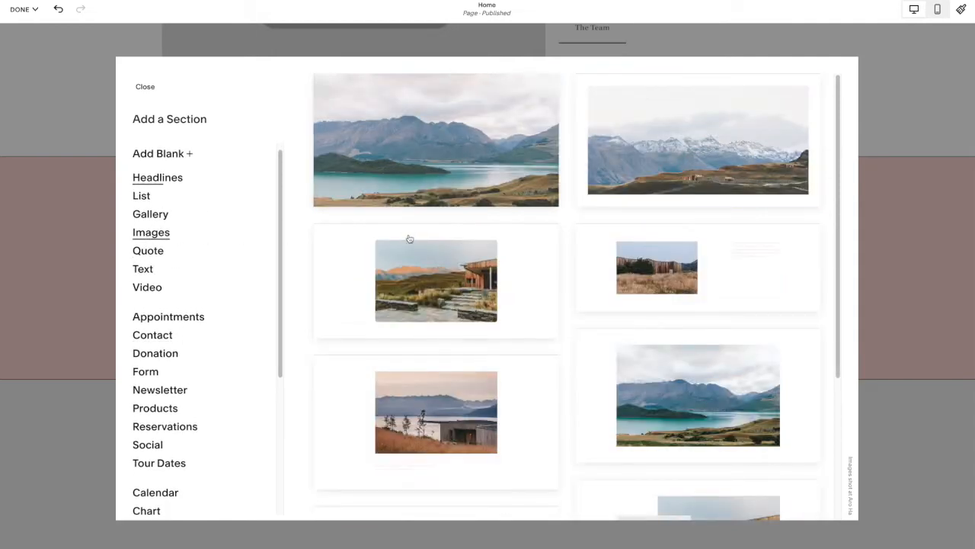
{"action": "scroll", "coordinate": [472, 242], "scroll_direction": "down", "scroll_amount": 1}
{"action": "scroll", "coordinate": [472, 243], "scroll_direction": "down", "scroll_amount": 5}
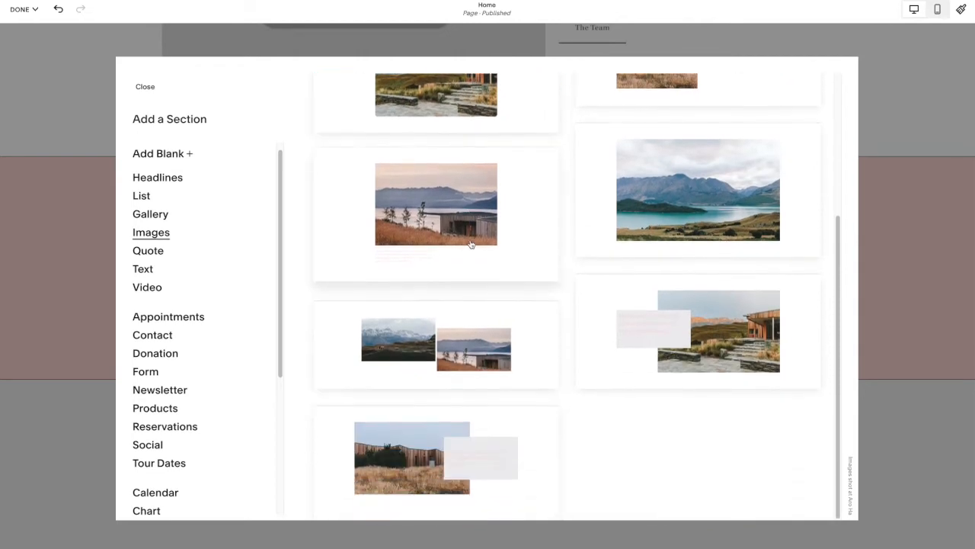
{"action": "left_click", "coordinate": [701, 311]}
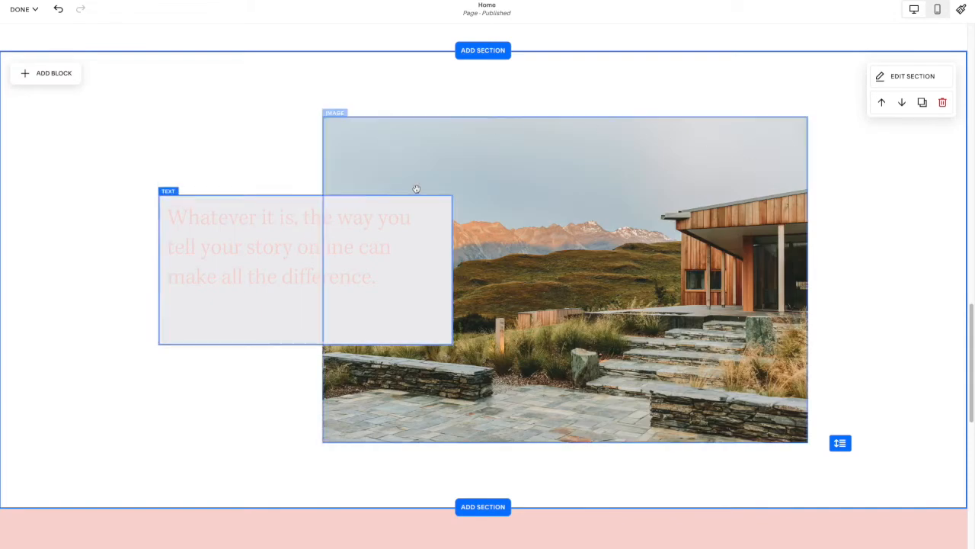
Move the text block up to the new section's left edge and shift the photo to its right edge
{"action": "left_click_drag", "start_coordinate": [254, 234], "coordinate": [87, 170]}
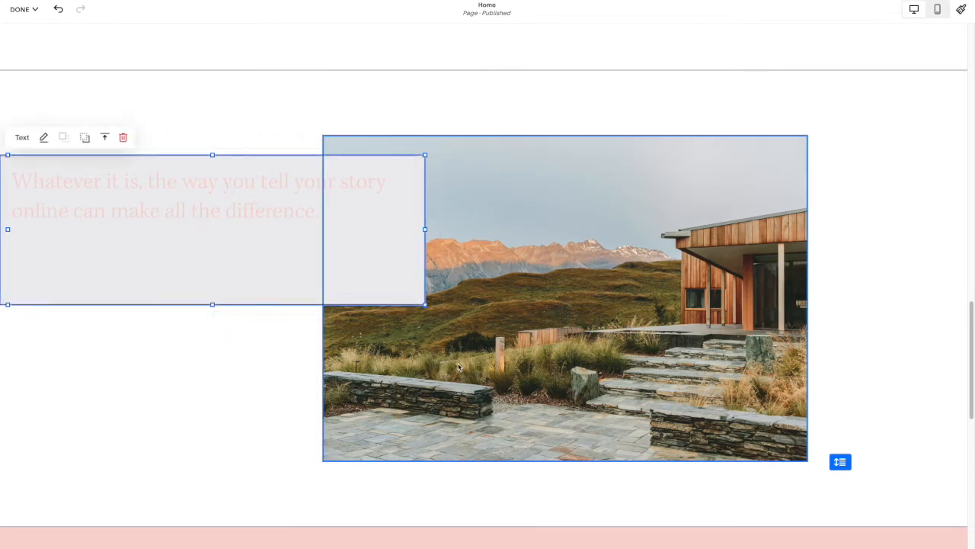
{"action": "left_click_drag", "start_coordinate": [459, 368], "coordinate": [573, 354]}
{"action": "left_click_drag", "start_coordinate": [349, 298], "coordinate": [514, 294]}
Shorten the text block in the new section so that it ends just below its two lines of text
{"action": "left_click", "coordinate": [278, 212]}
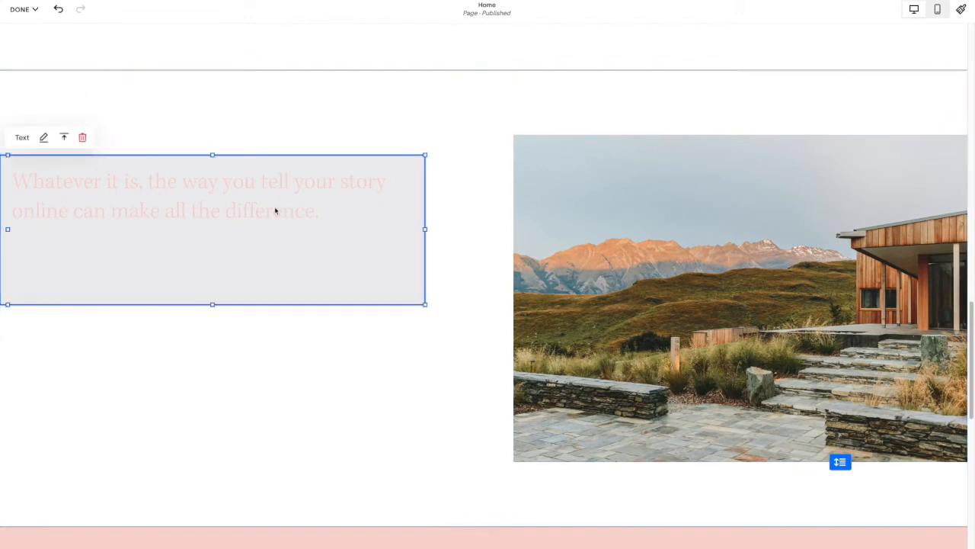
{"action": "left_click_drag", "start_coordinate": [213, 304], "coordinate": [211, 246]}
{"action": "left_click", "coordinate": [153, 200]}
{"action": "left_click_drag", "start_coordinate": [151, 211], "coordinate": [190, 212]}
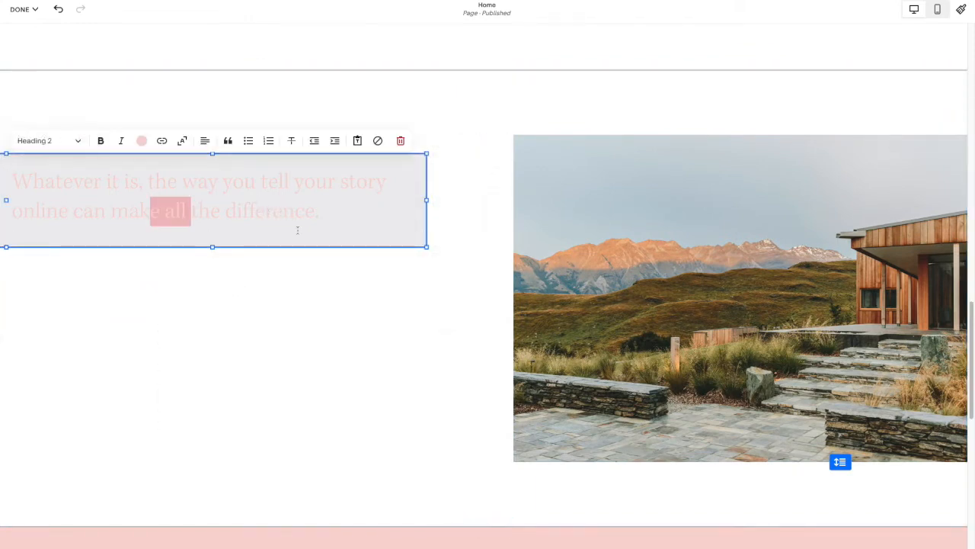
{"action": "left_click", "coordinate": [487, 245]}
{"action": "left_click", "coordinate": [245, 177]}
{"action": "left_click", "coordinate": [201, 151]}
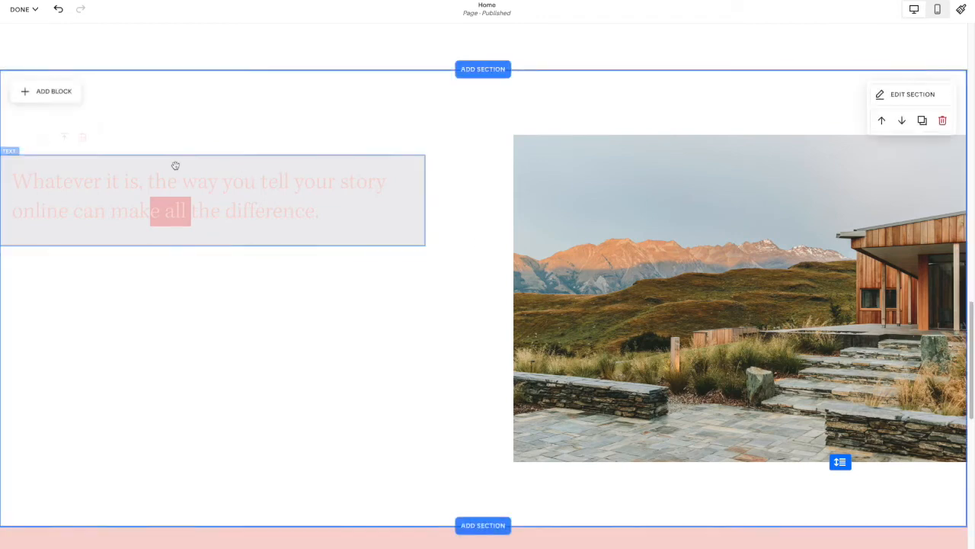
{"action": "left_click_drag", "start_coordinate": [251, 167], "coordinate": [348, 163]}
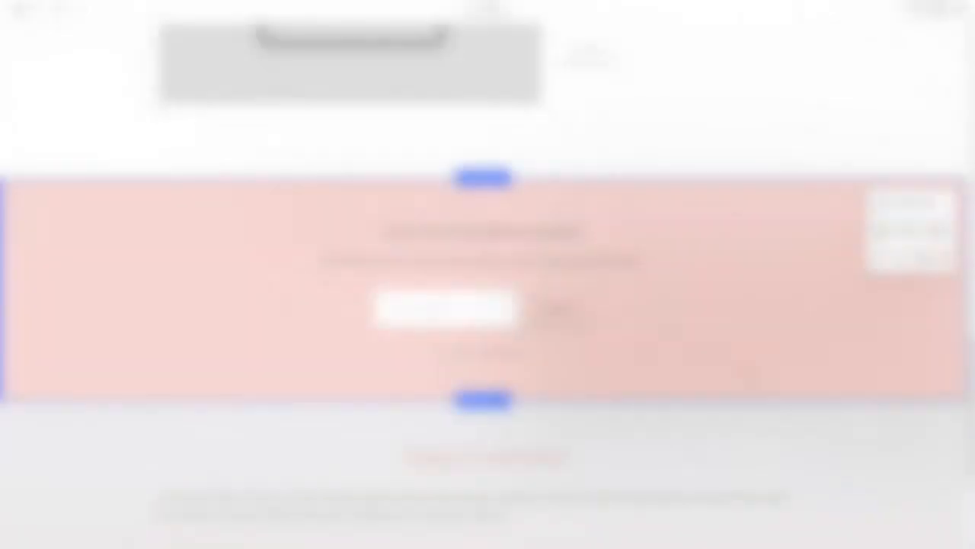
Finish editing the home page and open the site's list of pages
{"action": "left_click", "coordinate": [20, 9]}
{"action": "left_click", "coordinate": [22, 39]}
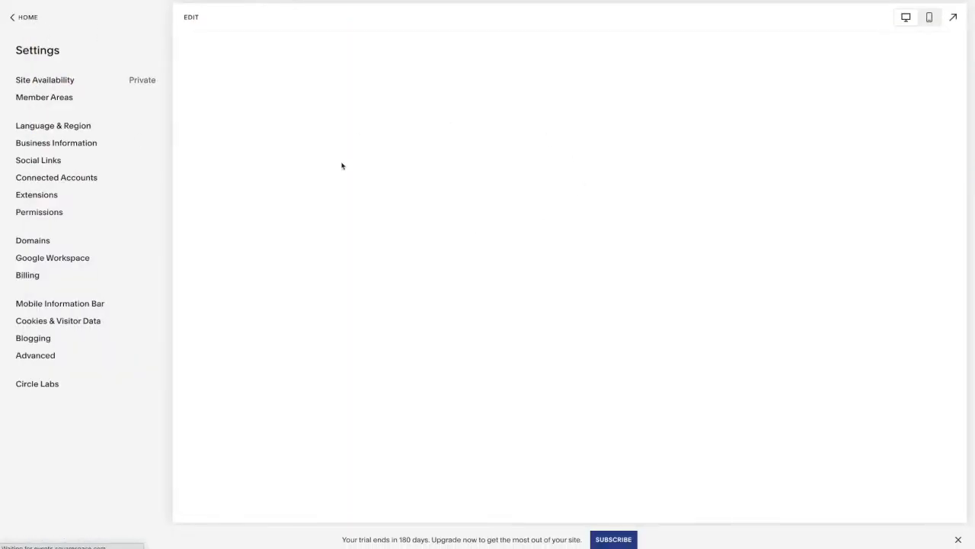
{"action": "left_click", "coordinate": [27, 17]}
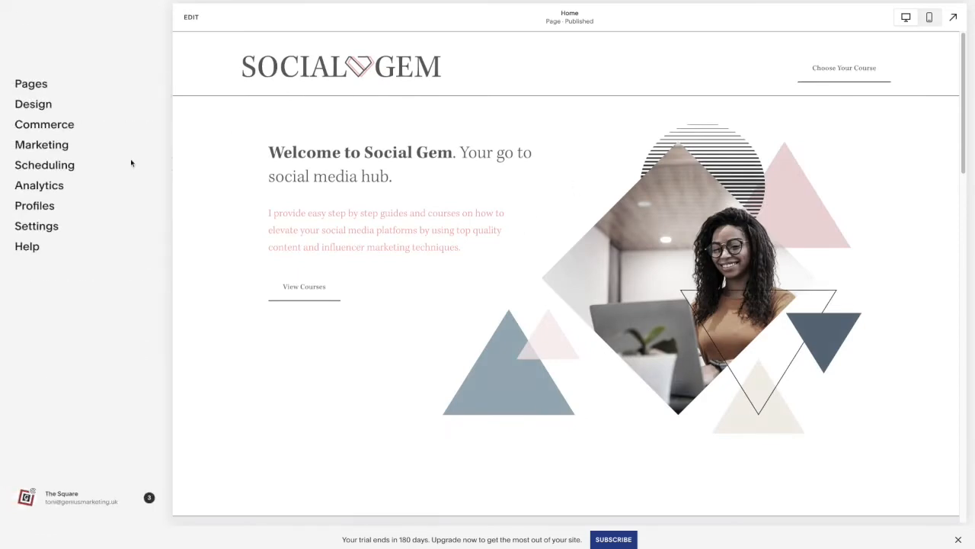
{"action": "left_click", "coordinate": [30, 85]}
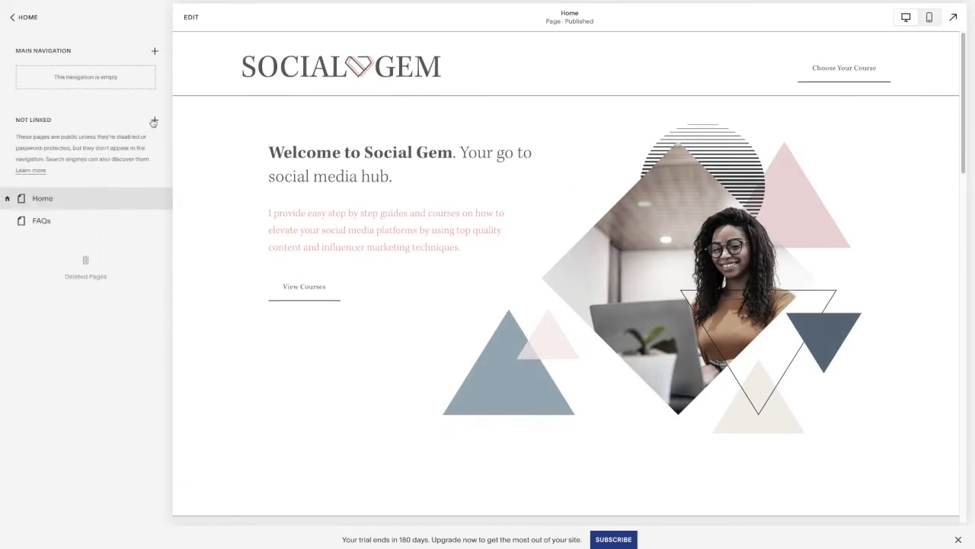
Add a new page under Not Linked from the About 1 page layout, after looking through the General layouts
{"action": "left_click", "coordinate": [154, 120]}
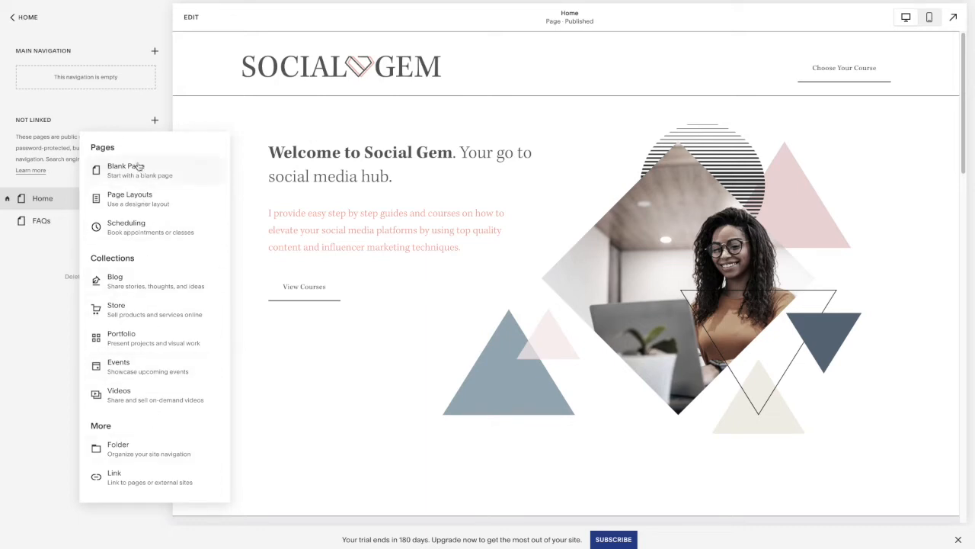
{"action": "left_click", "coordinate": [131, 197]}
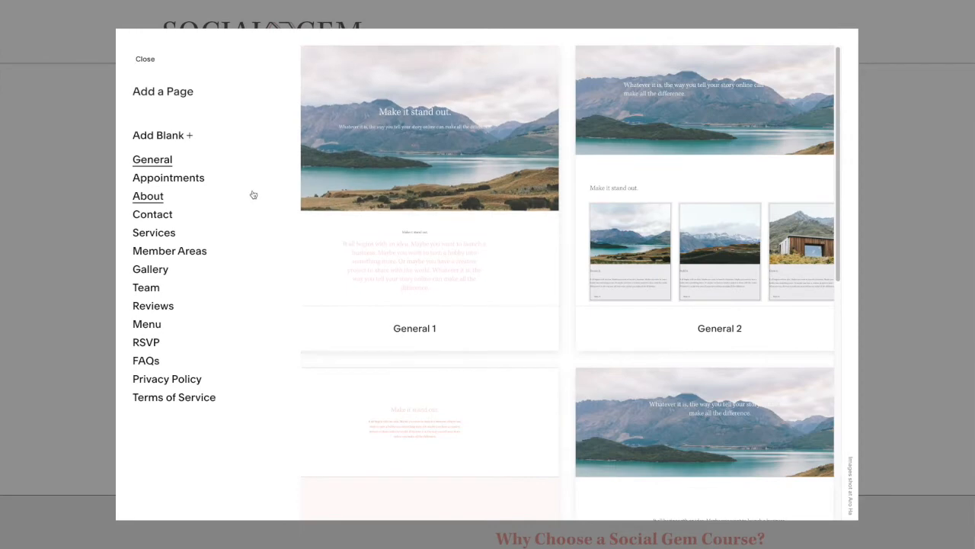
{"action": "scroll", "coordinate": [454, 185], "scroll_direction": "down", "scroll_amount": 6}
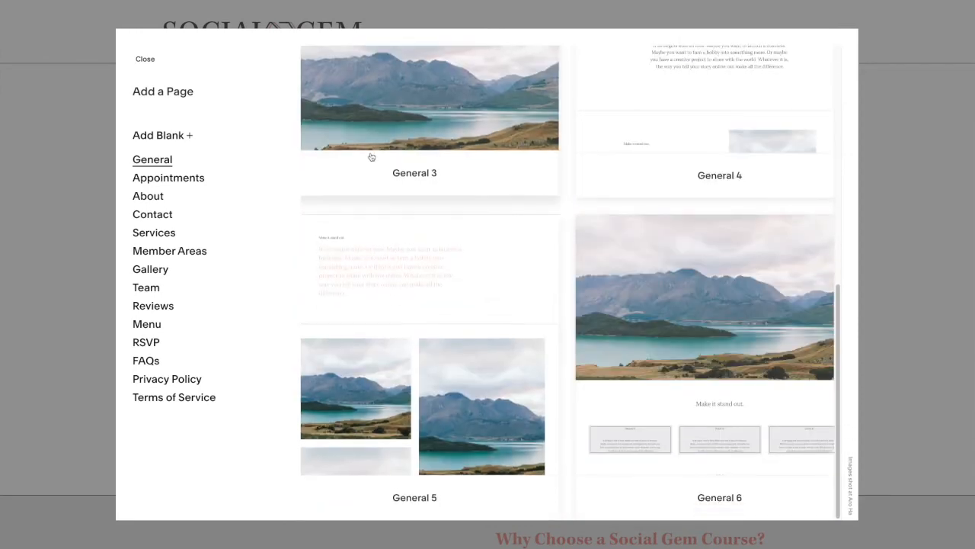
{"action": "scroll", "coordinate": [371, 157], "scroll_direction": "up", "scroll_amount": 5}
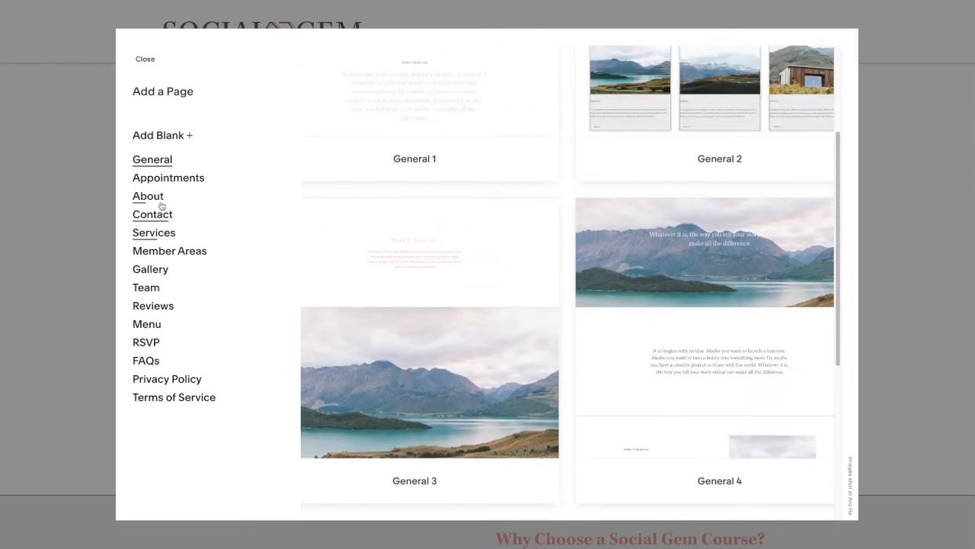
{"action": "left_click", "coordinate": [157, 200]}
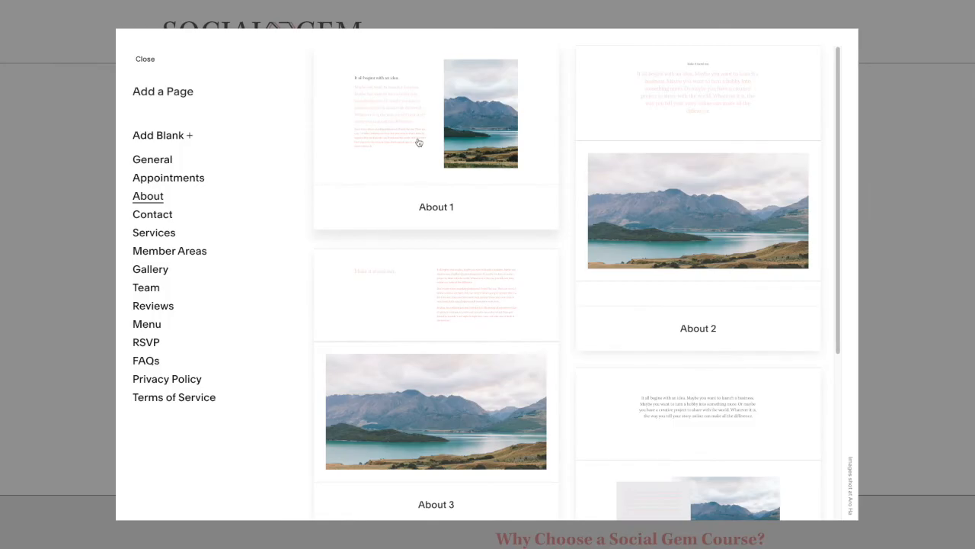
{"action": "left_click", "coordinate": [418, 142]}
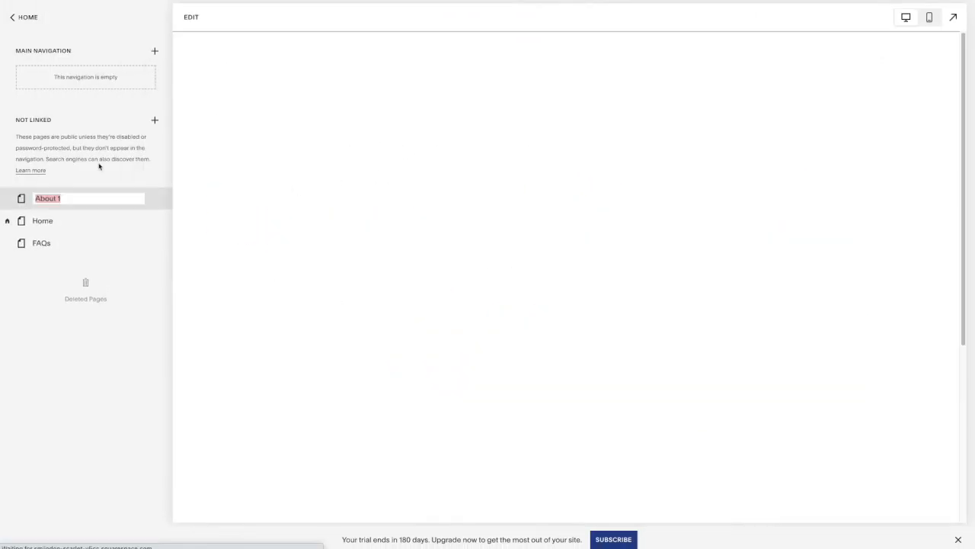
Open the new About 1 page for editing and examine its text and image layout
{"action": "left_click", "coordinate": [191, 17]}
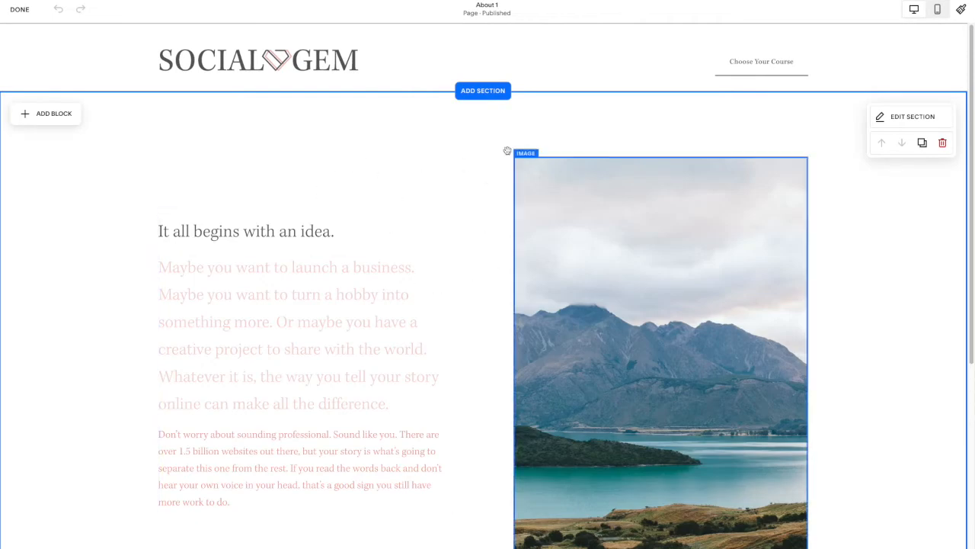
{"action": "scroll", "coordinate": [457, 316], "scroll_direction": "down", "scroll_amount": 4}
{"action": "scroll", "coordinate": [593, 217], "scroll_direction": "up", "scroll_amount": 2}
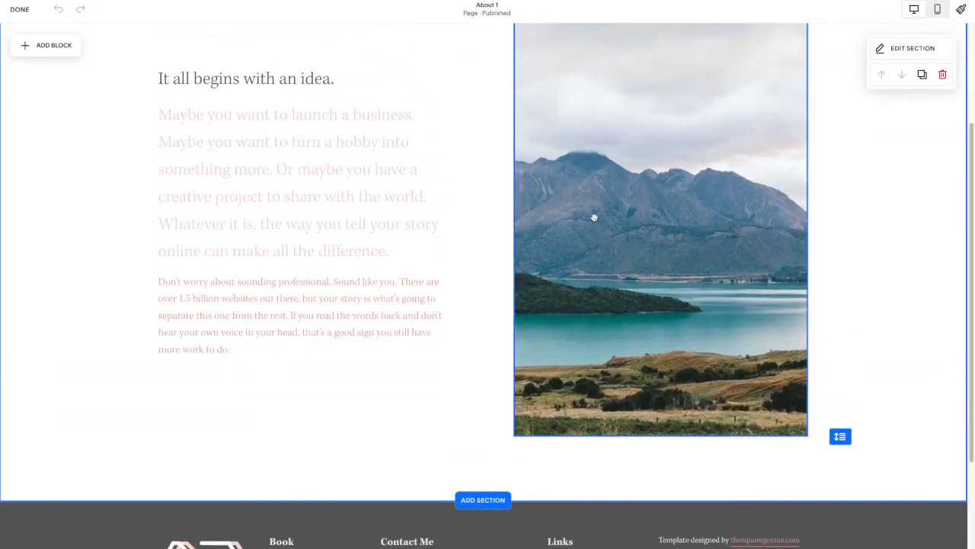
{"action": "scroll", "coordinate": [594, 217], "scroll_direction": "up", "scroll_amount": 1}
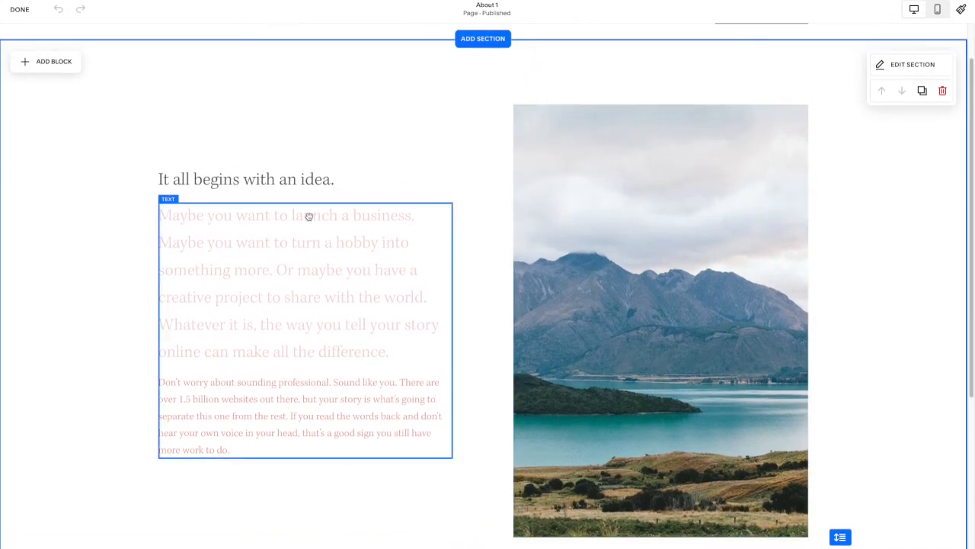
Finish editing the About 1 page and add a blank page under Not Linked
{"action": "left_click", "coordinate": [18, 11]}
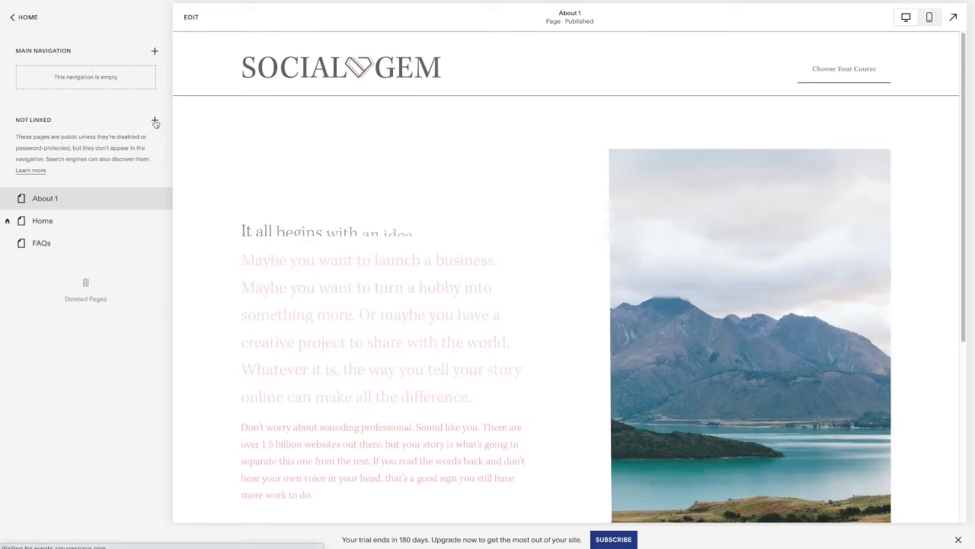
{"action": "left_click", "coordinate": [155, 121]}
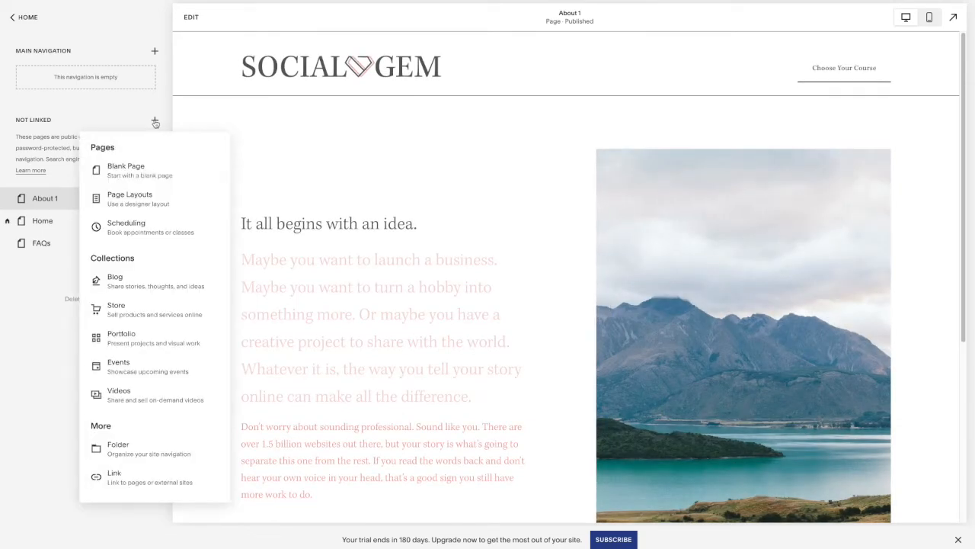
{"action": "left_click", "coordinate": [142, 196]}
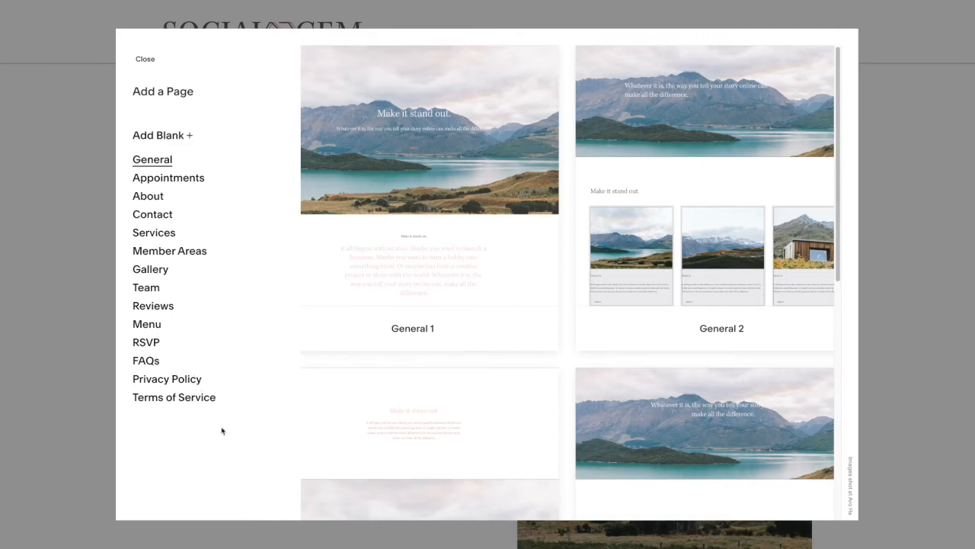
{"action": "left_click", "coordinate": [175, 135]}
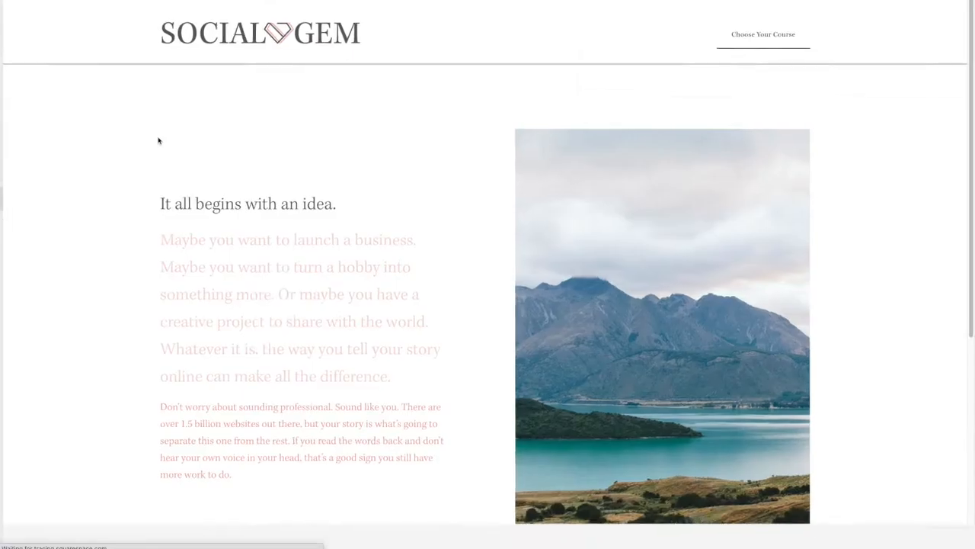
{"action": "left_click", "coordinate": [119, 177]}
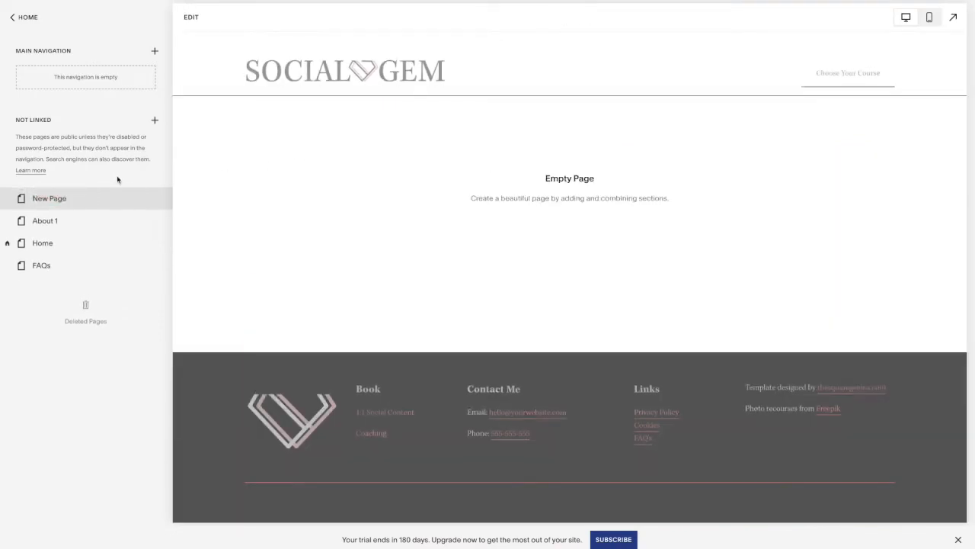
Open the new blank page for editing, look through the section categories down to the Classic Editor option, and leave without adding a section
{"action": "left_click", "coordinate": [191, 17]}
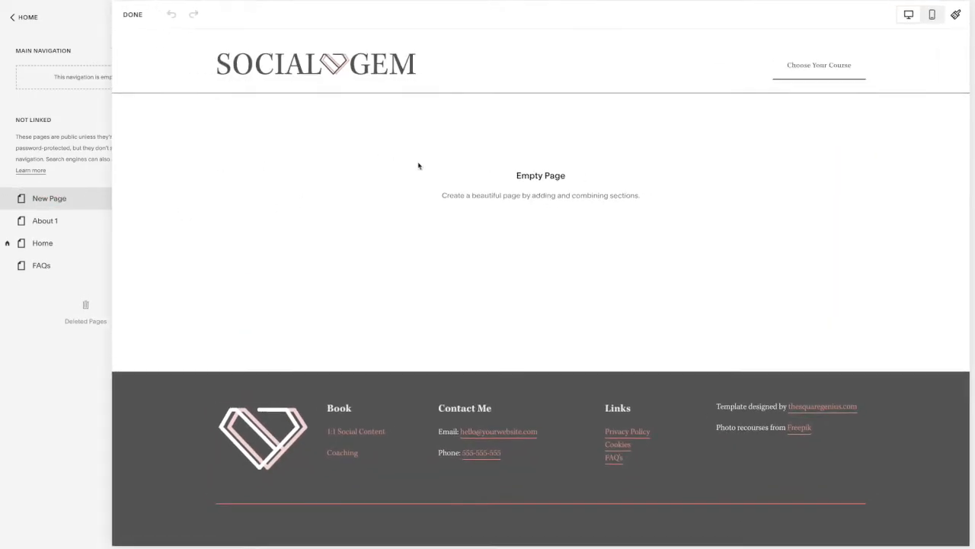
{"action": "left_click", "coordinate": [496, 192]}
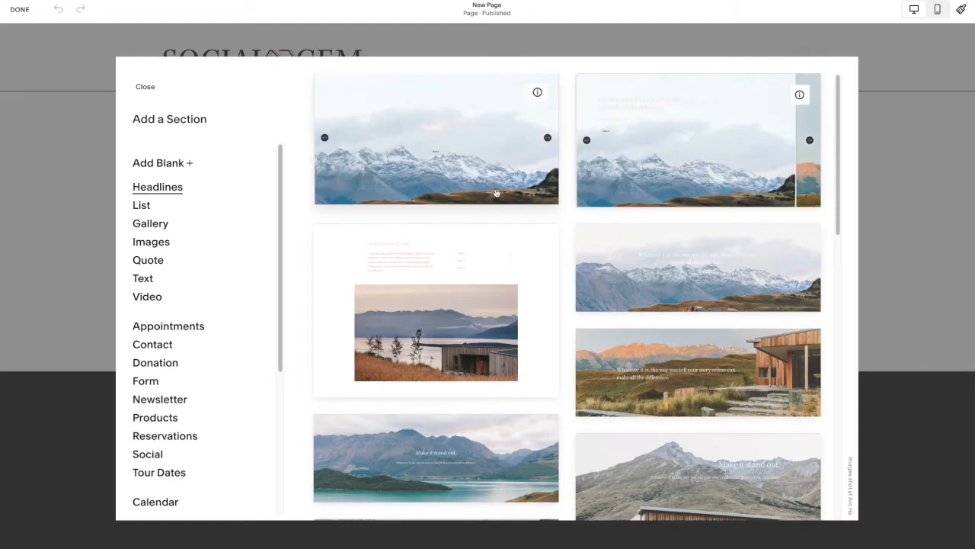
{"action": "scroll", "coordinate": [220, 254], "scroll_direction": "down", "scroll_amount": 3}
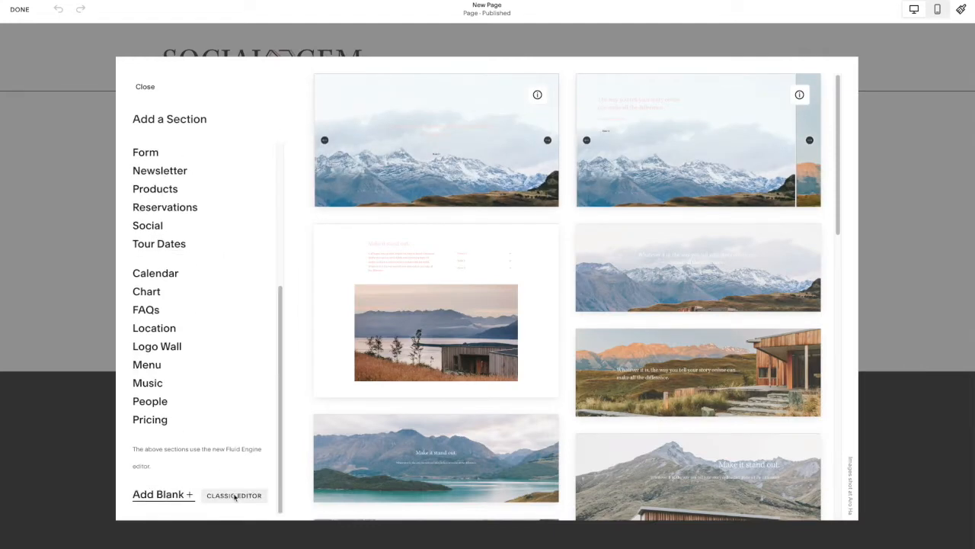
{"action": "scroll", "coordinate": [244, 289], "scroll_direction": "up", "scroll_amount": 3}
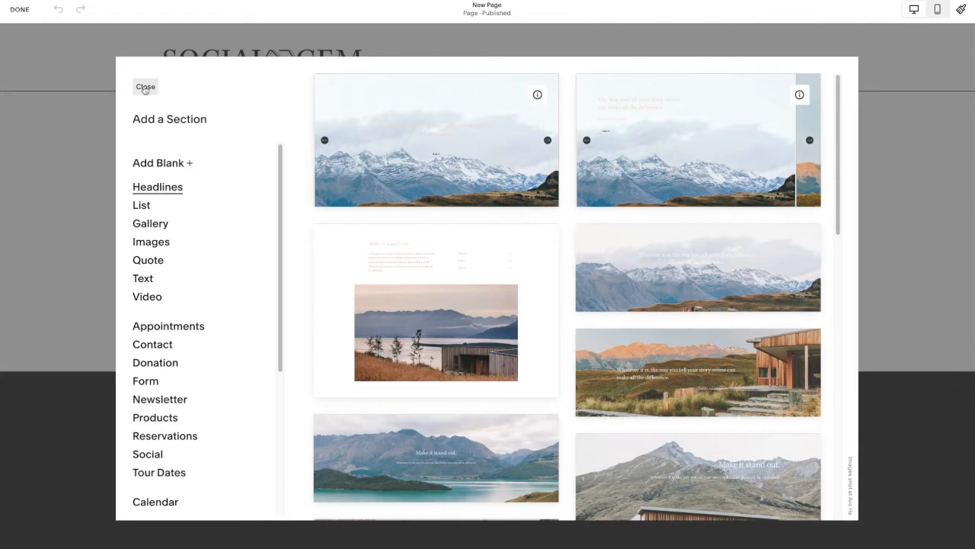
{"action": "left_click", "coordinate": [145, 87]}
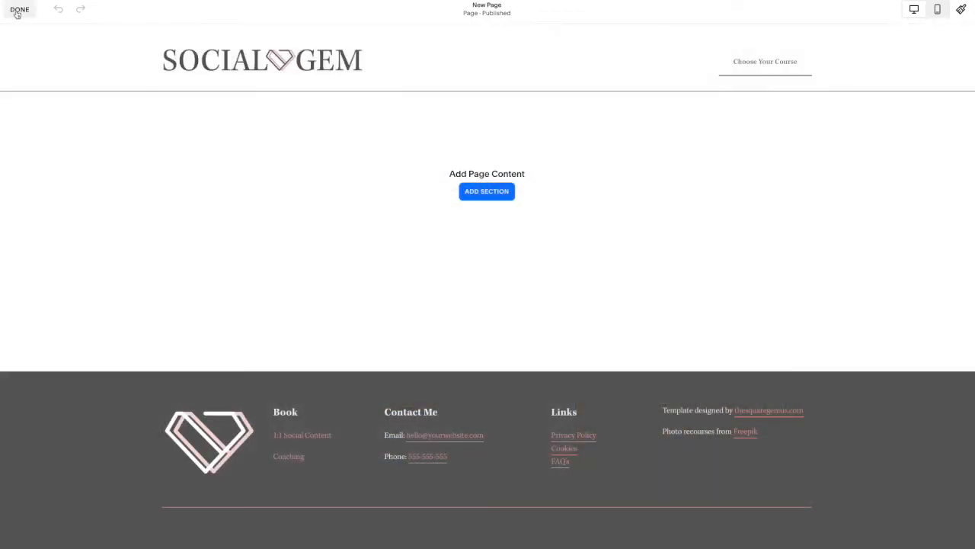
{"action": "left_click", "coordinate": [19, 9]}
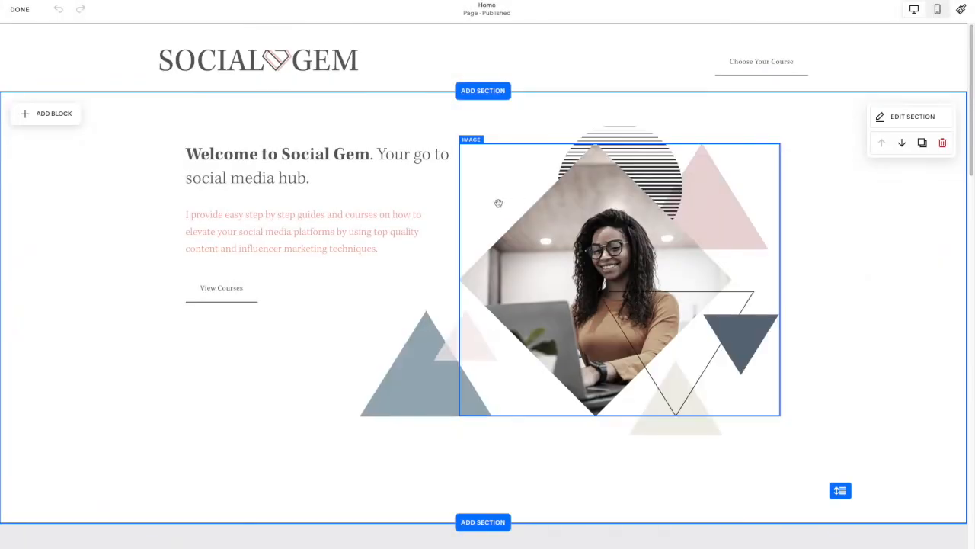
Open the site footer below the home page for editing and try shifting its template credit text block
{"action": "scroll", "coordinate": [499, 206], "scroll_direction": "down", "scroll_amount": 5}
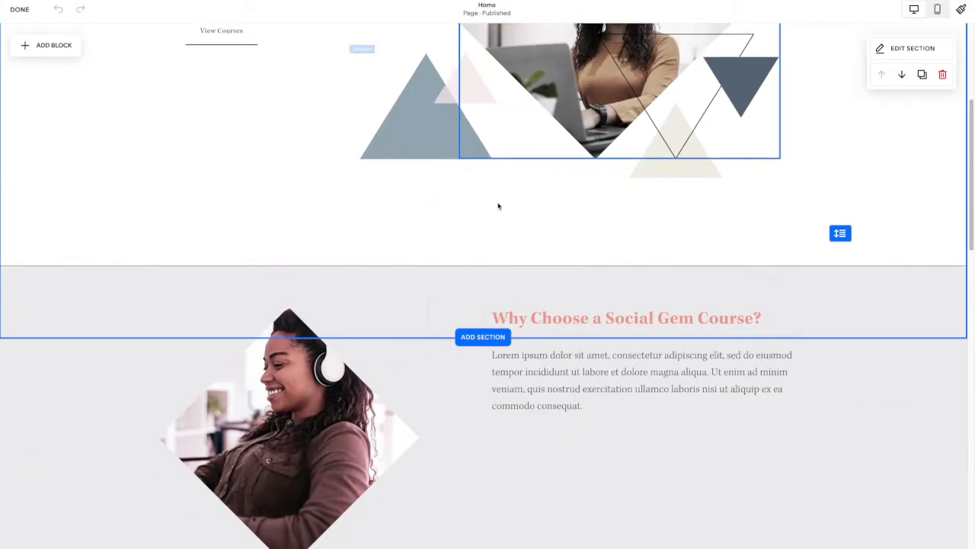
{"action": "scroll", "coordinate": [498, 205], "scroll_direction": "down", "scroll_amount": 10}
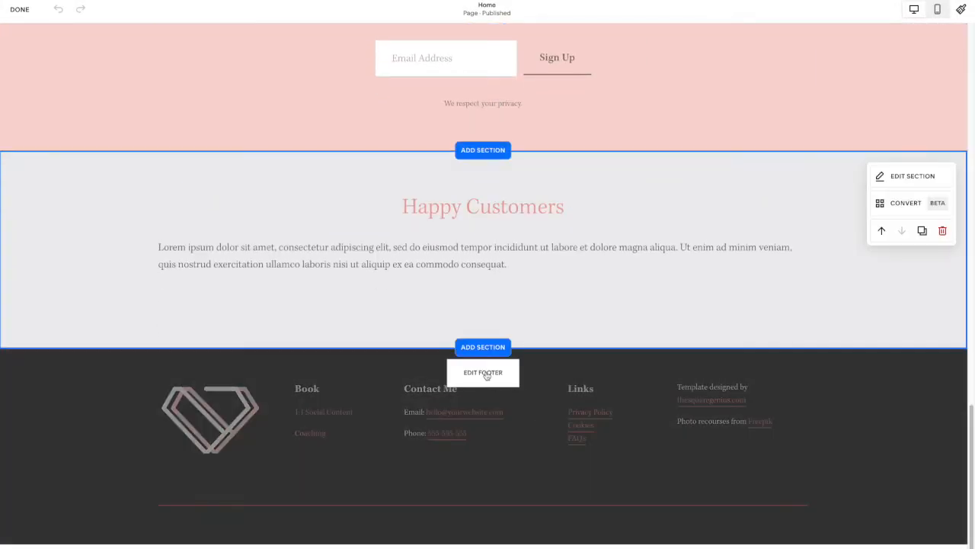
{"action": "left_click", "coordinate": [484, 372]}
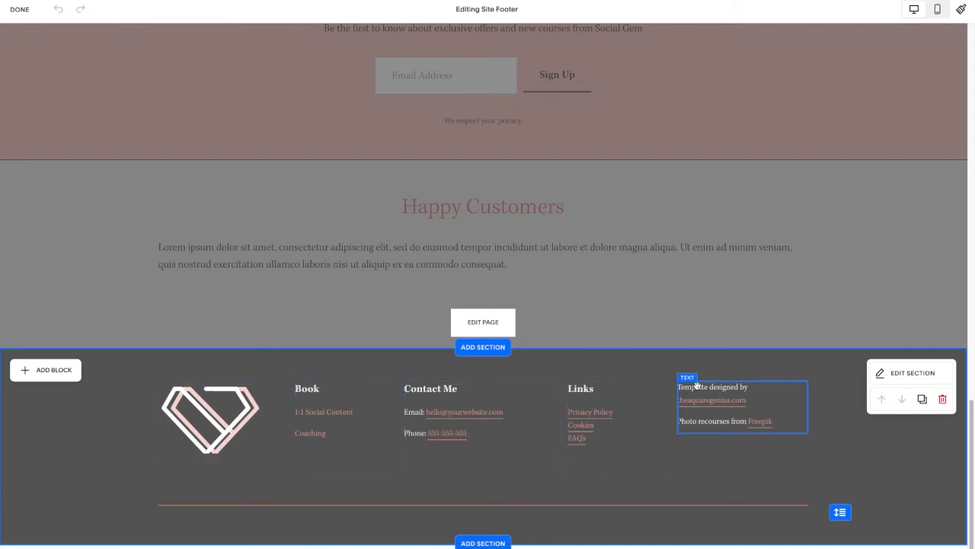
{"action": "left_click_drag", "start_coordinate": [670, 389], "coordinate": [702, 388]}
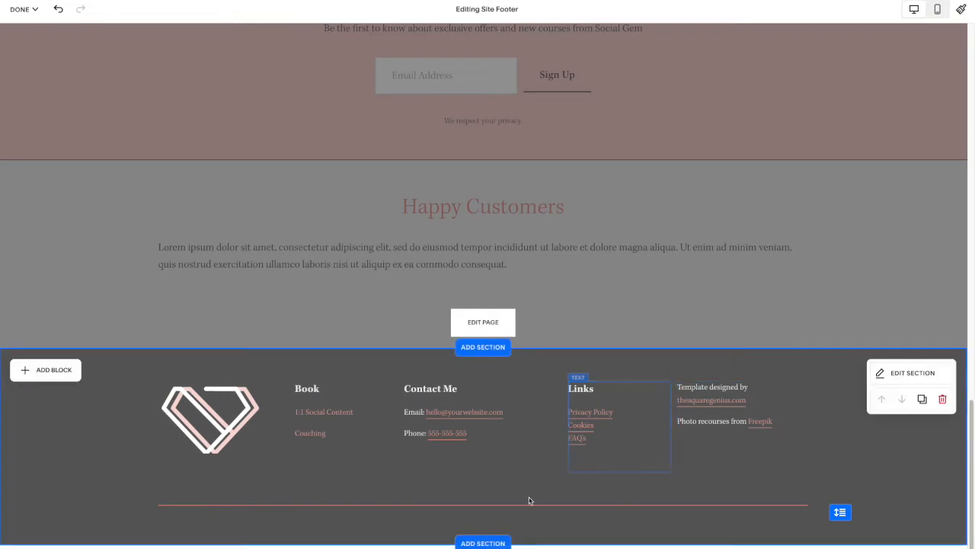
Stretch the footer's divider line across the full page width and move it up closer to the link columns
{"action": "left_click_drag", "start_coordinate": [523, 504], "coordinate": [413, 501]}
{"action": "left_click_drag", "start_coordinate": [780, 507], "coordinate": [970, 498]}
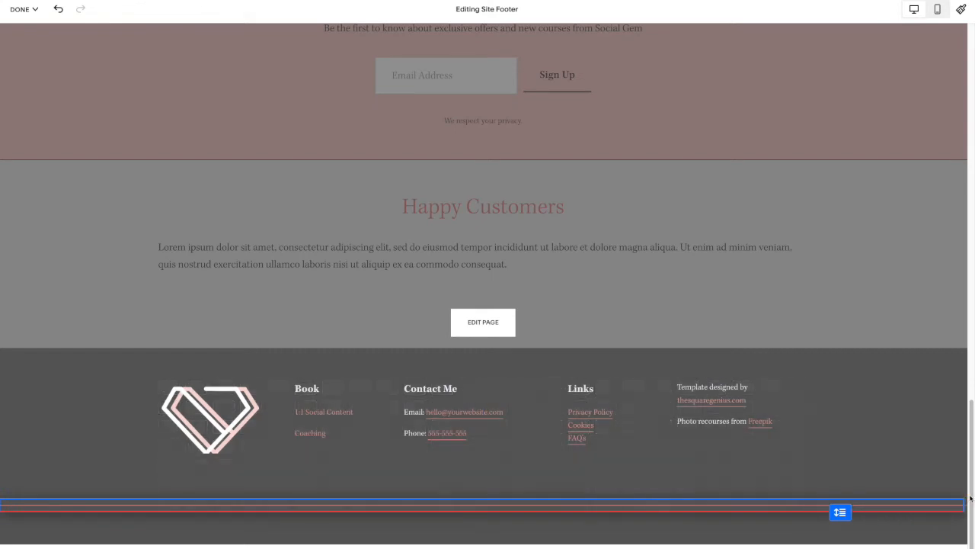
{"action": "left_click", "coordinate": [678, 482]}
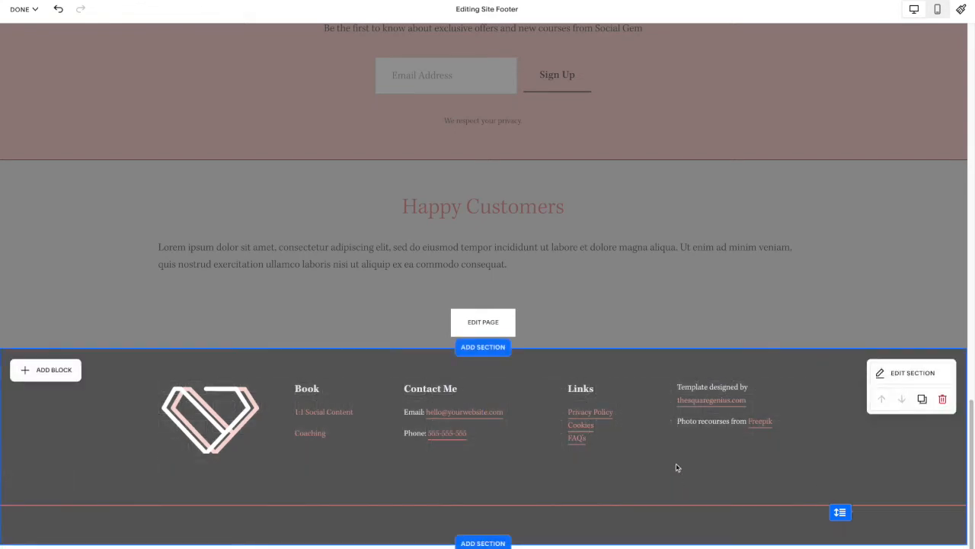
{"action": "mouse_move", "coordinate": [647, 505]}
{"action": "left_mouse_down"}
{"action": "mouse_move", "coordinate": [649, 517]}
{"action": "mouse_move", "coordinate": [648, 499]}
{"action": "mouse_move", "coordinate": [648, 507]}
{"action": "mouse_move", "coordinate": [636, 496]}
{"action": "mouse_move", "coordinate": [644, 496]}
{"action": "left_mouse_up"}
{"action": "left_click", "coordinate": [646, 515]}
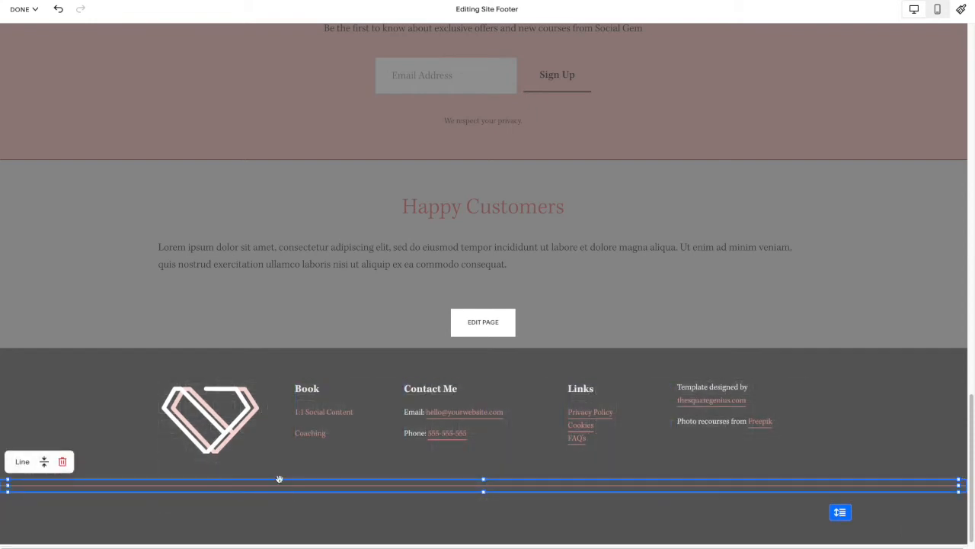
{"action": "left_click", "coordinate": [311, 466]}
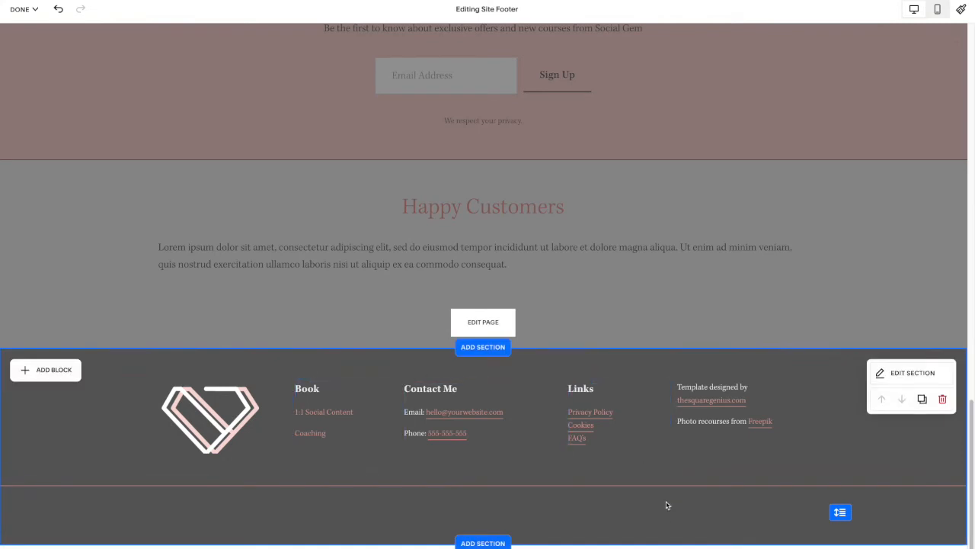
Extend the footer section downward to leave a large empty area beneath the divider line
{"action": "left_click_drag", "start_coordinate": [838, 511], "coordinate": [841, 547]}
{"action": "scroll", "coordinate": [813, 444], "scroll_direction": "down", "scroll_amount": 1}
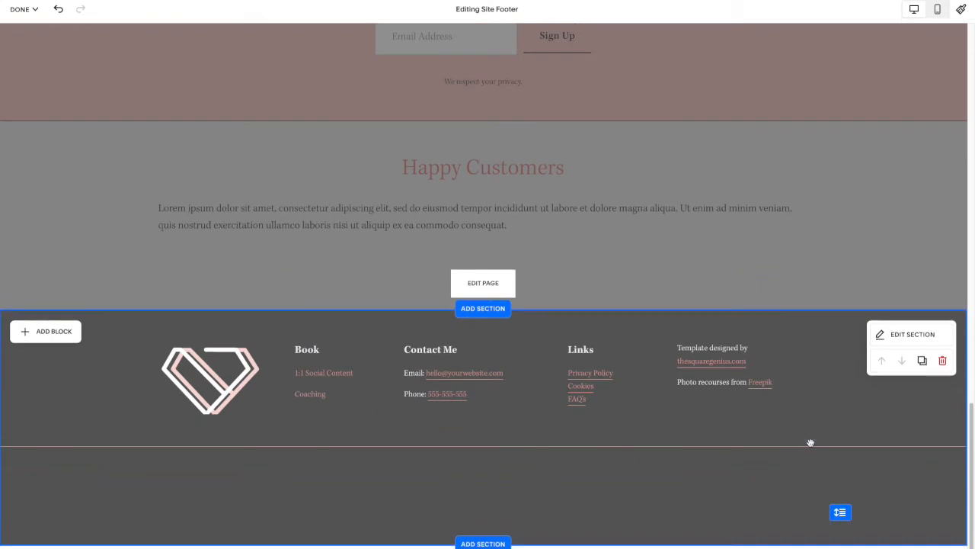
{"action": "left_click_drag", "start_coordinate": [842, 513], "coordinate": [842, 547]}
{"action": "scroll", "coordinate": [813, 464], "scroll_direction": "down", "scroll_amount": 1}
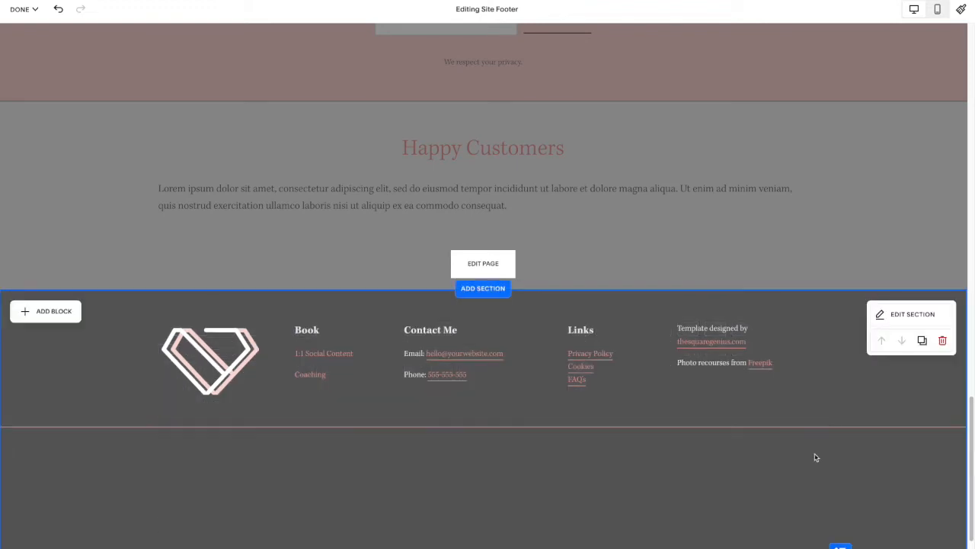
{"action": "scroll", "coordinate": [815, 457], "scroll_direction": "down", "scroll_amount": 1}
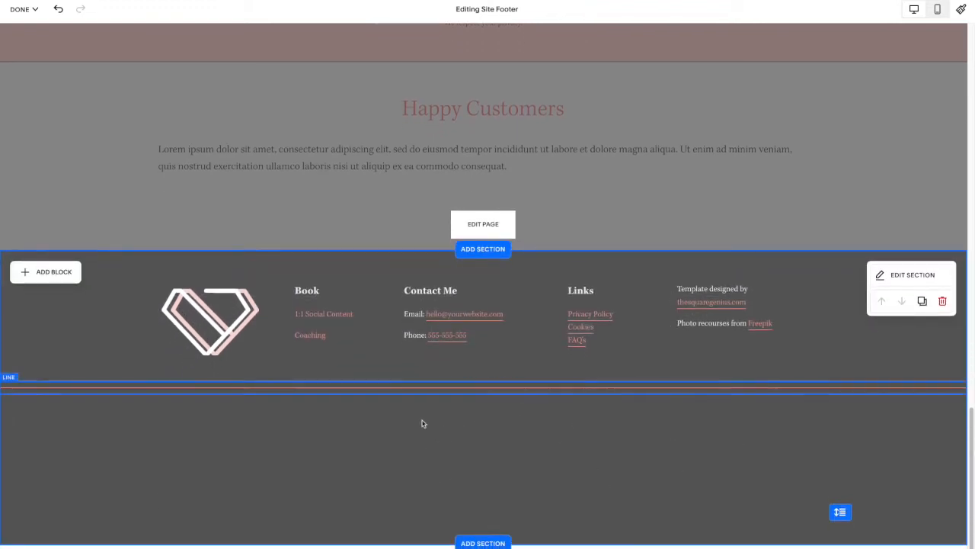
Add a Newsletter block to the footer, place it beneath the divider line and widen it to the right
{"action": "left_click", "coordinate": [66, 272]}
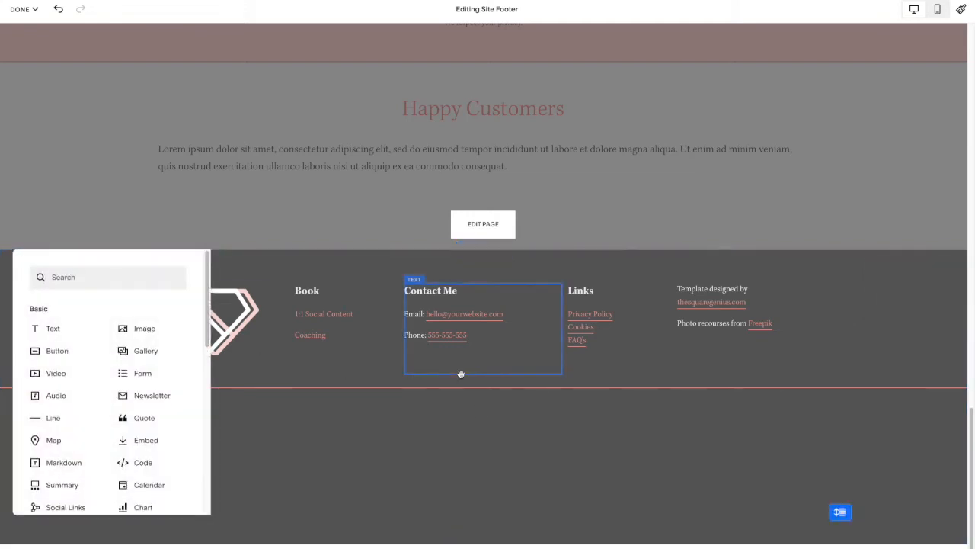
{"action": "scroll", "coordinate": [61, 387], "scroll_direction": "down", "scroll_amount": 3}
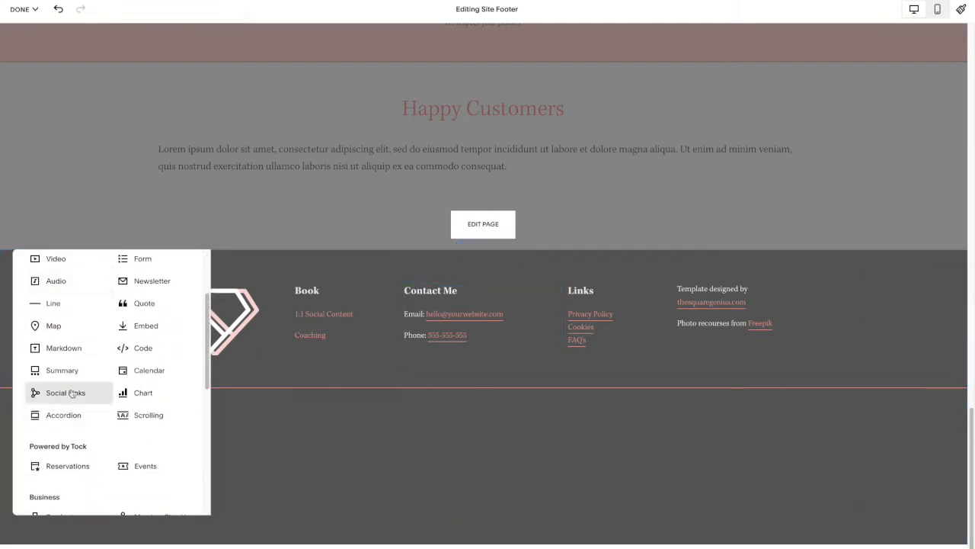
{"action": "scroll", "coordinate": [72, 385], "scroll_direction": "up", "scroll_amount": 3}
{"action": "left_click", "coordinate": [145, 398]}
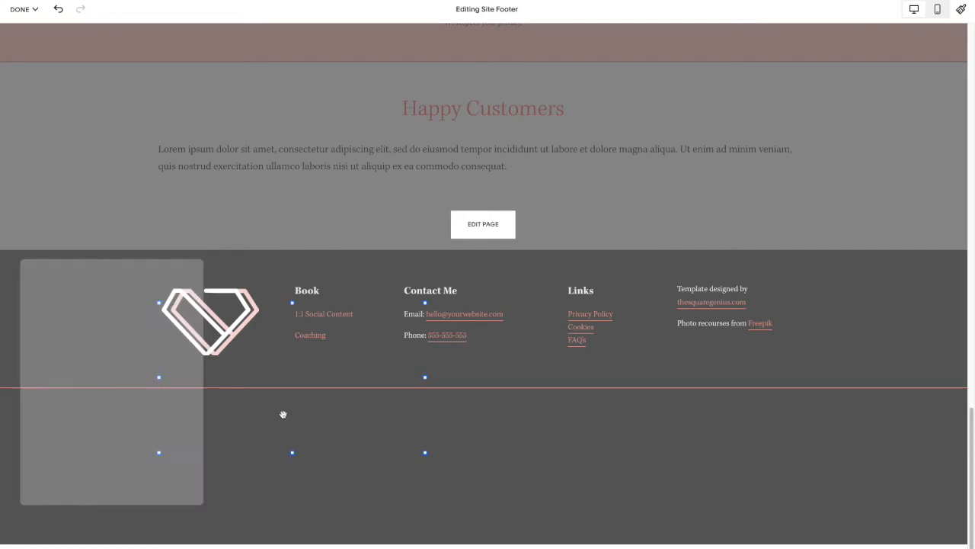
{"action": "left_click_drag", "start_coordinate": [313, 340], "coordinate": [531, 420]}
{"action": "scroll", "coordinate": [529, 407], "scroll_direction": "down", "scroll_amount": 2}
{"action": "left_click_drag", "start_coordinate": [618, 427], "coordinate": [725, 427]}
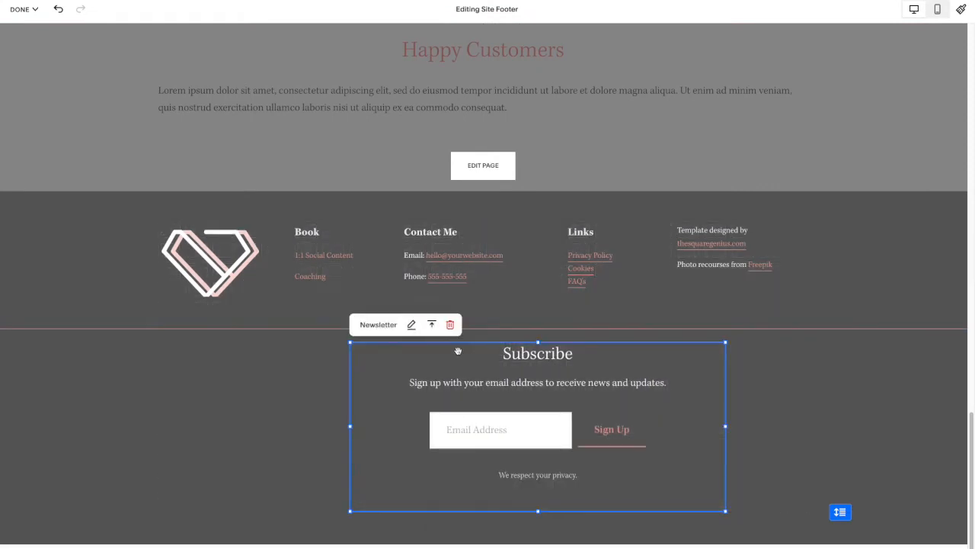
Set the newsletter block's content alignment to left, keeping the Float layout
{"action": "left_click", "coordinate": [412, 325]}
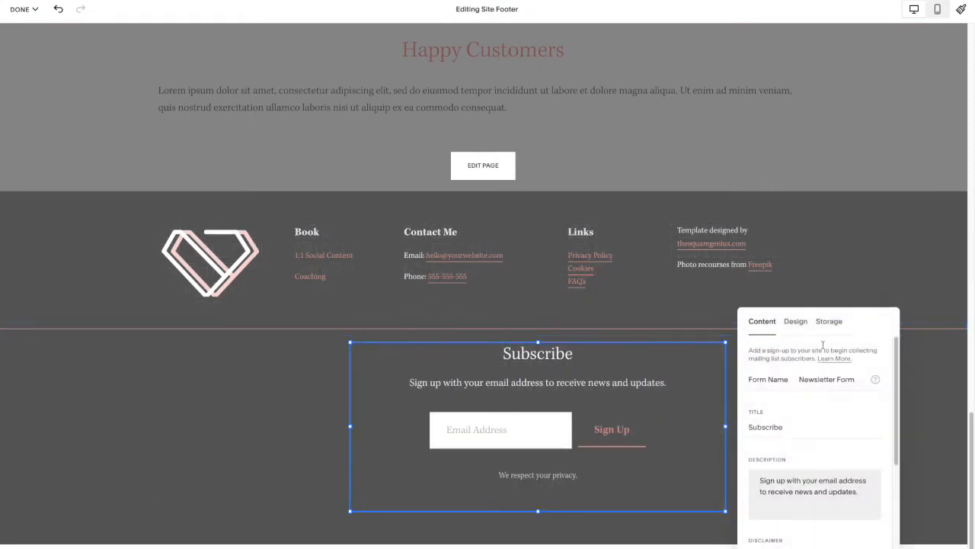
{"action": "left_click", "coordinate": [796, 322]}
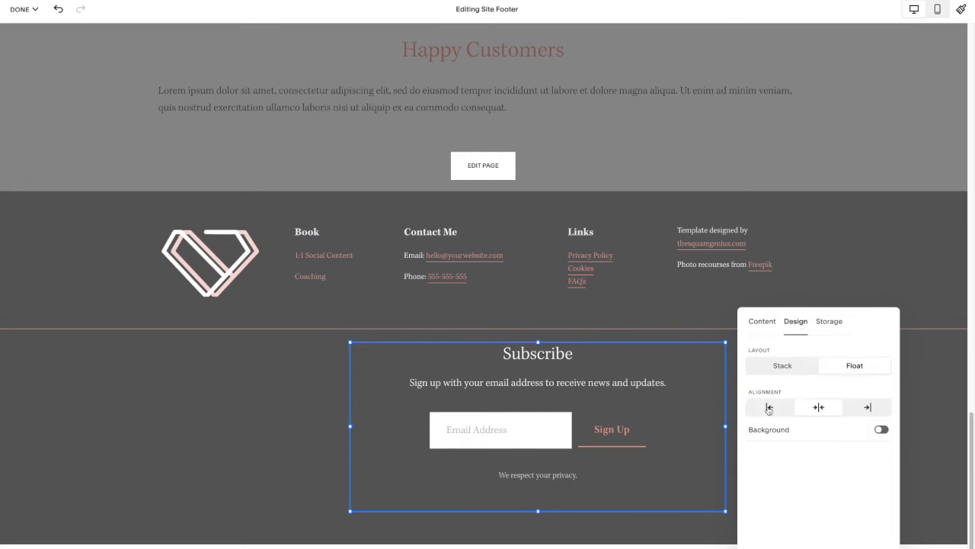
{"action": "left_click", "coordinate": [769, 407]}
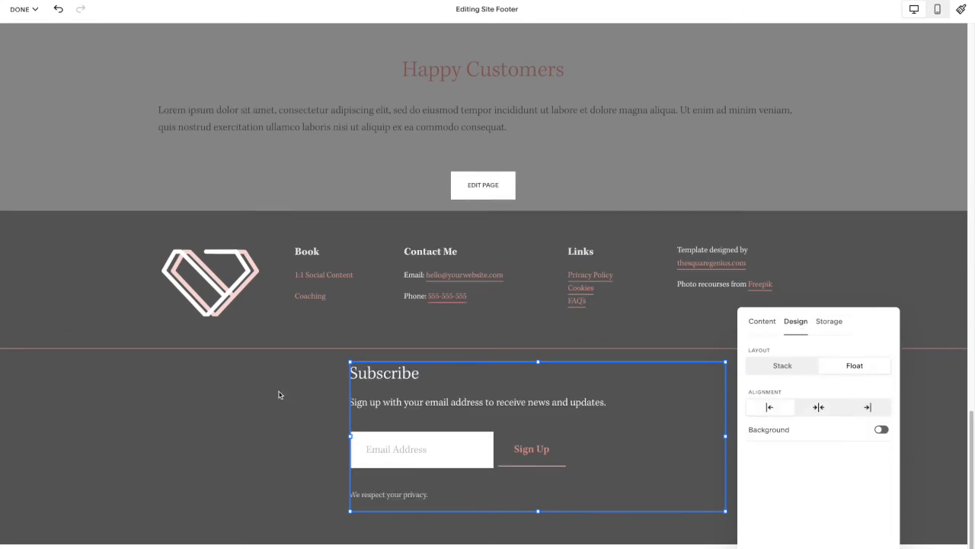
{"action": "left_click", "coordinate": [623, 394]}
Move the newsletter block into the right half of the footer, just beneath the divider line
{"action": "left_click_drag", "start_coordinate": [576, 402], "coordinate": [768, 407]}
{"action": "left_click_drag", "start_coordinate": [458, 363], "coordinate": [591, 404]}
{"action": "left_click_drag", "start_coordinate": [570, 465], "coordinate": [486, 463]}
{"action": "mouse_move", "coordinate": [599, 376]}
{"action": "left_mouse_down"}
{"action": "mouse_move", "coordinate": [627, 374]}
{"action": "mouse_move", "coordinate": [617, 377]}
{"action": "left_mouse_up"}
{"action": "left_click", "coordinate": [391, 410]}
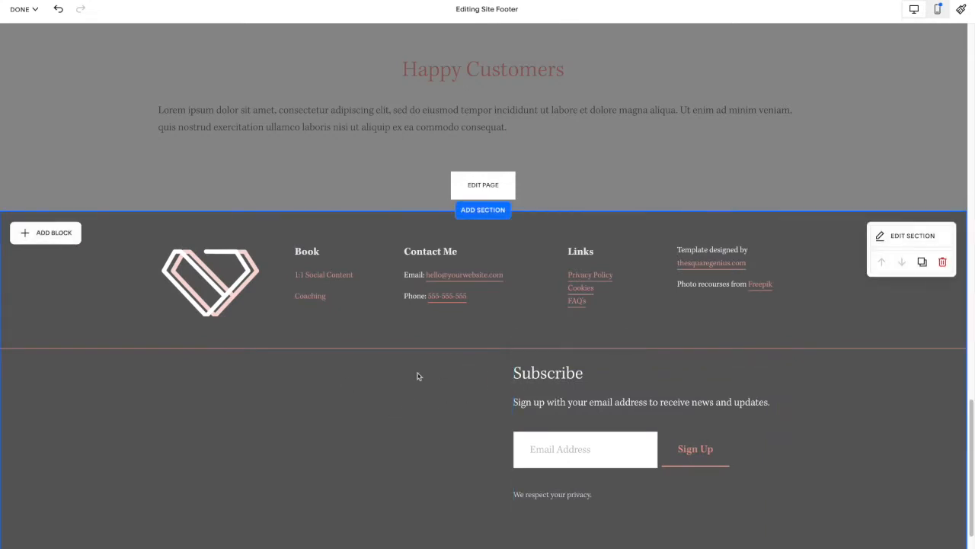
Add an image block to the left of the newsletter block and upload the hand-drawn Subscribe graphic into it
{"action": "left_click", "coordinate": [49, 233]}
{"action": "left_click", "coordinate": [141, 294]}
{"action": "left_click_drag", "start_coordinate": [298, 318], "coordinate": [455, 411]}
{"action": "left_click_drag", "start_coordinate": [942, 226], "coordinate": [393, 404]}
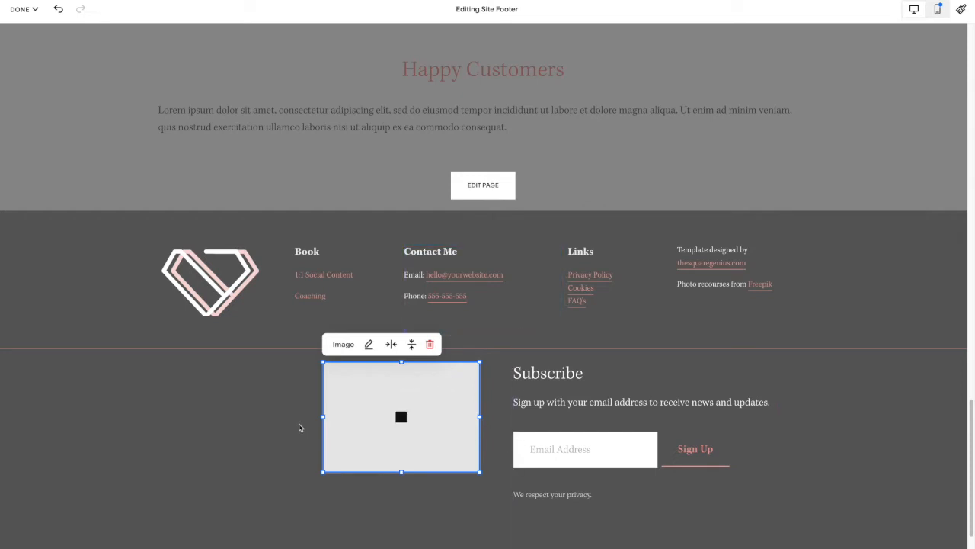
Shift the Subscribe image and the newsletter block to the left and widen the newsletter block
{"action": "left_click_drag", "start_coordinate": [409, 412], "coordinate": [300, 412]}
{"action": "left_click_drag", "start_coordinate": [595, 396], "coordinate": [513, 395]}
{"action": "left_click_drag", "start_coordinate": [701, 463], "coordinate": [755, 461]}
{"action": "left_click_drag", "start_coordinate": [507, 453], "coordinate": [505, 464]}
{"action": "left_click", "coordinate": [323, 424]}
Shrink the Subscribe image and move it up so that it overlaps the divider line
{"action": "left_click_drag", "start_coordinate": [324, 425], "coordinate": [374, 415]}
{"action": "left_click_drag", "start_coordinate": [425, 472], "coordinate": [398, 452]}
{"action": "left_click_drag", "start_coordinate": [362, 429], "coordinate": [363, 378]}
Line up the newsletter block with the Contact Me column and widen it, with the Subscribe graphic straddling the divider line beside it
{"action": "left_click_drag", "start_coordinate": [504, 411], "coordinate": [481, 409]}
{"action": "left_click_drag", "start_coordinate": [726, 465], "coordinate": [778, 462]}
{"action": "left_click", "coordinate": [390, 442]}
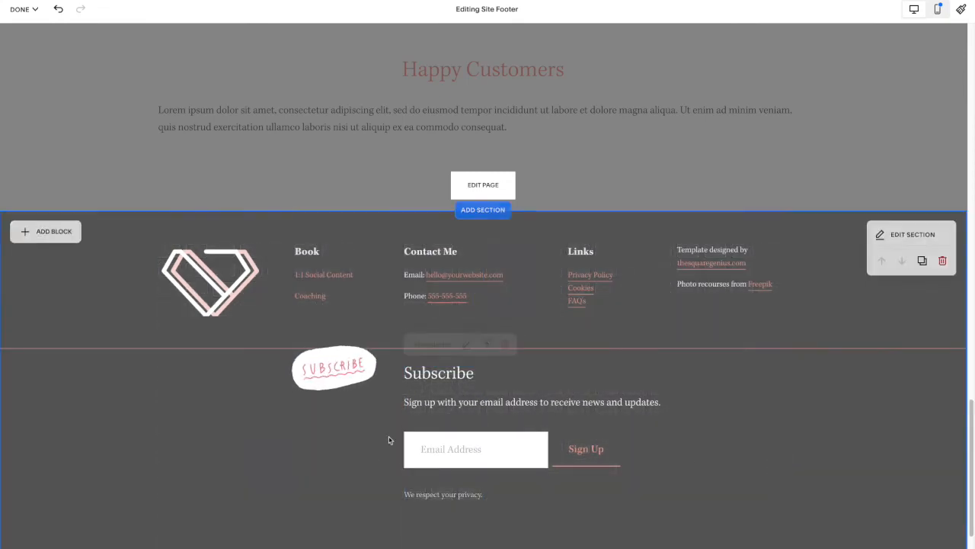
{"action": "scroll", "coordinate": [395, 438], "scroll_direction": "down", "scroll_amount": 2}
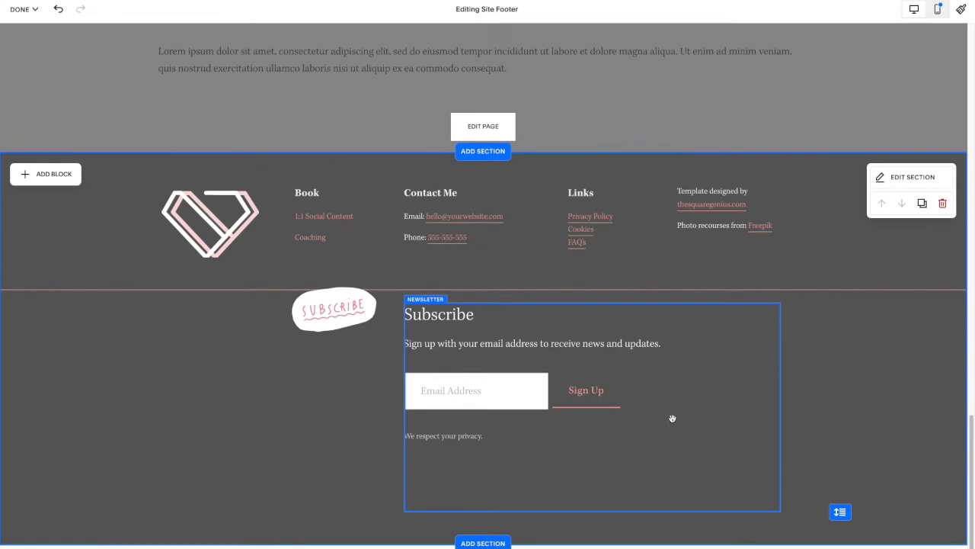
{"action": "scroll", "coordinate": [682, 417], "scroll_direction": "up", "scroll_amount": 1}
{"action": "mouse_move", "coordinate": [346, 366]}
{"action": "left_mouse_down"}
{"action": "mouse_move", "coordinate": [583, 361]}
{"action": "mouse_move", "coordinate": [335, 361]}
{"action": "left_mouse_up"}
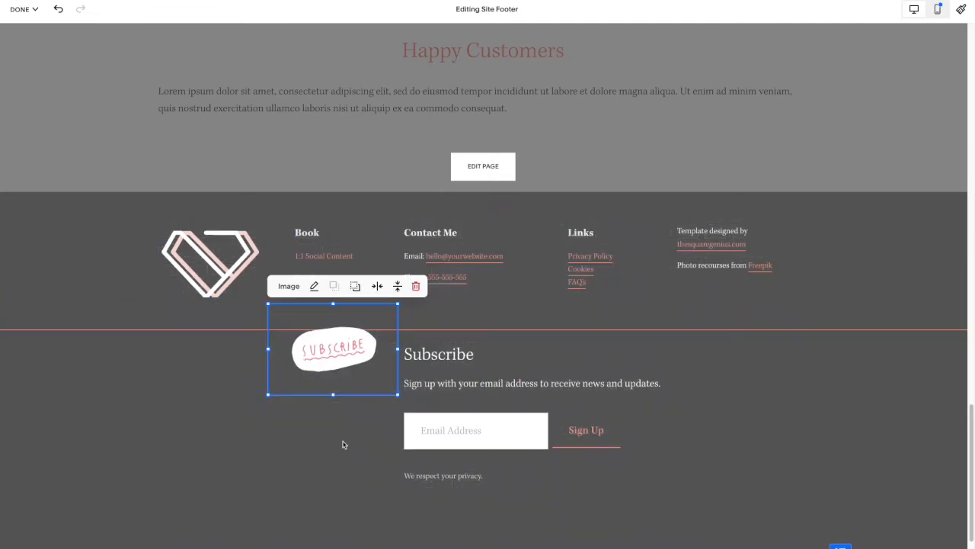
{"action": "left_click", "coordinate": [359, 435]}
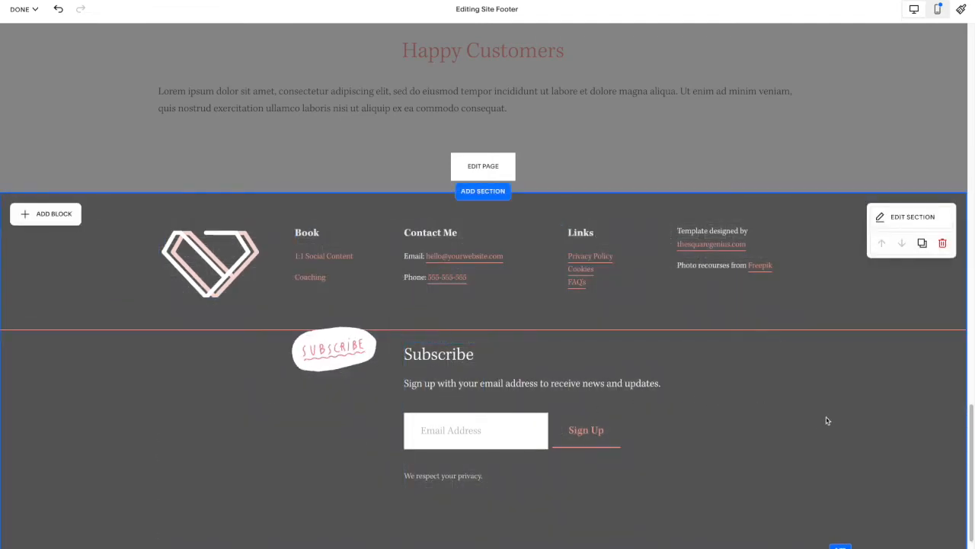
{"action": "left_click_drag", "start_coordinate": [332, 390], "coordinate": [332, 391]}
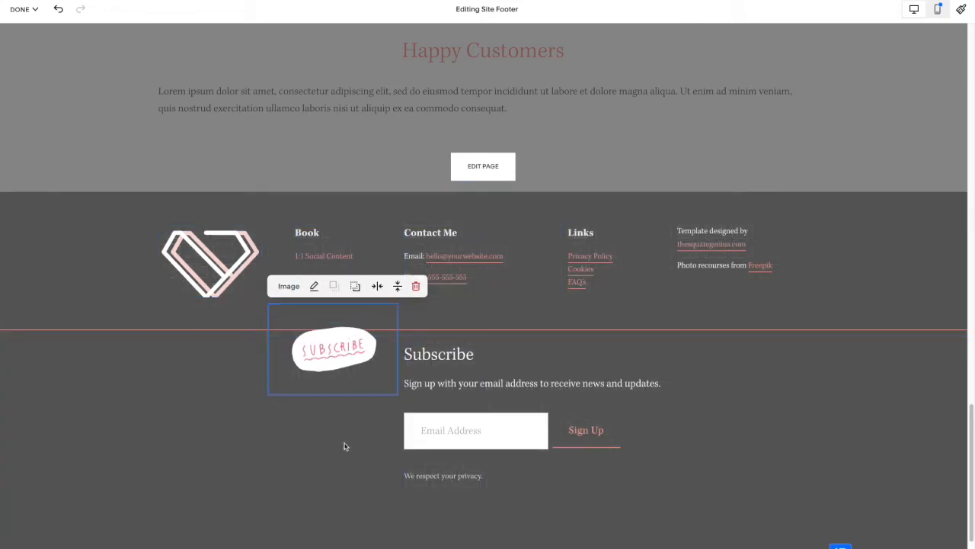
{"action": "left_click", "coordinate": [335, 447]}
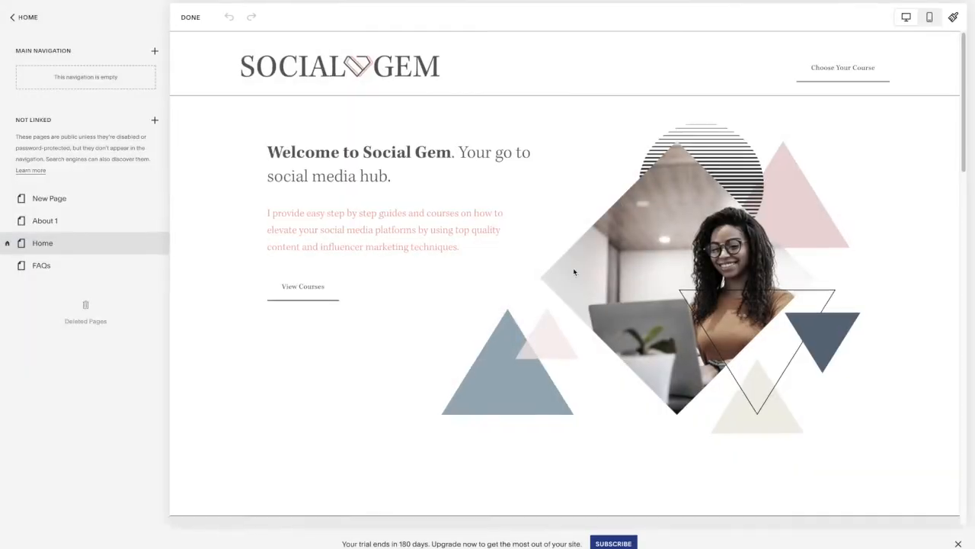
Convert the "Why Choose a Social Gem Course?" section of the Home page to Fluid Engine
{"action": "scroll", "coordinate": [549, 262], "scroll_direction": "down", "scroll_amount": 5}
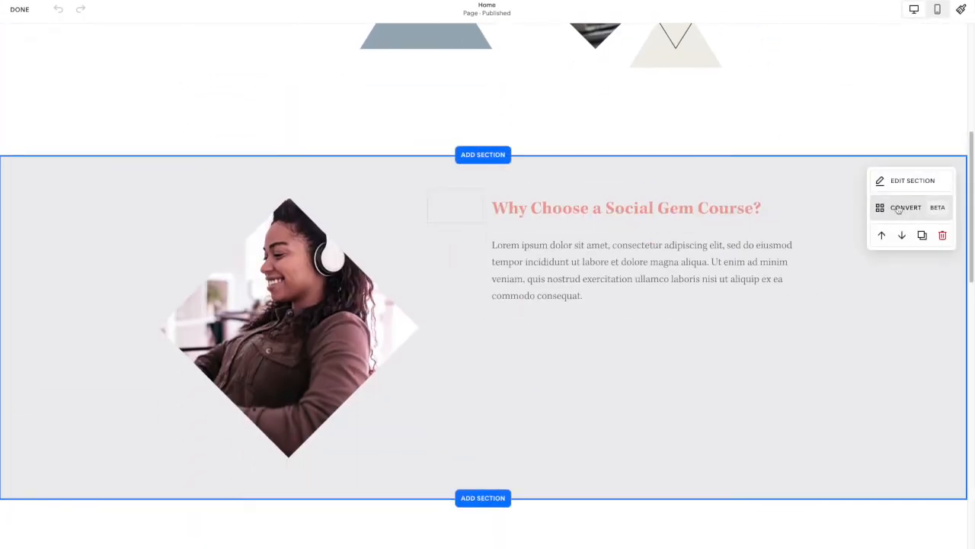
{"action": "left_click", "coordinate": [898, 209]}
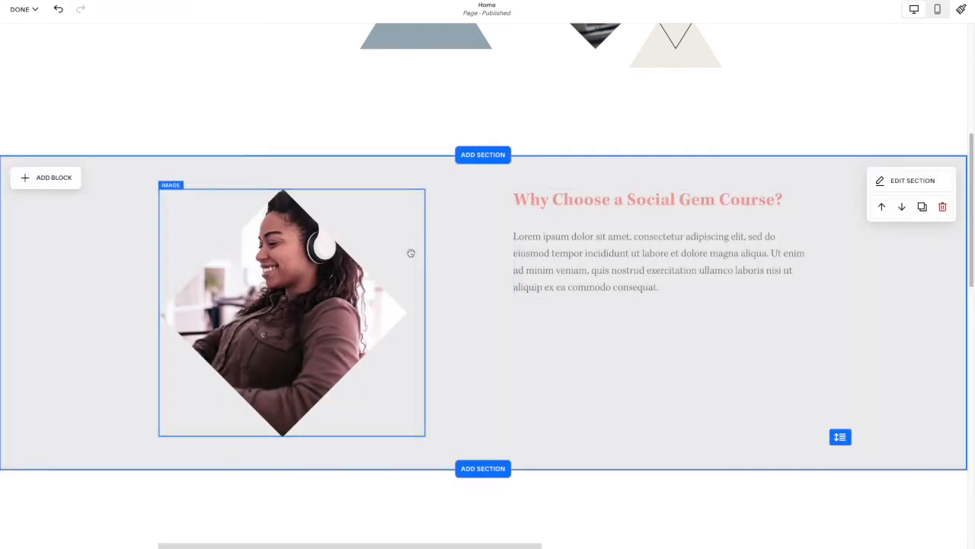
{"action": "left_click", "coordinate": [343, 256]}
{"action": "scroll", "coordinate": [464, 254], "scroll_direction": "down", "scroll_amount": 1}
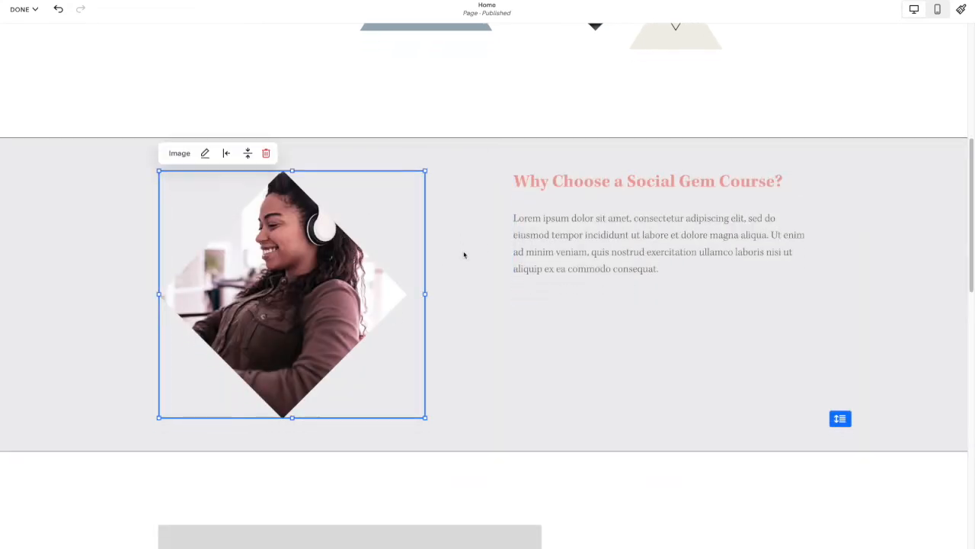
{"action": "left_click", "coordinate": [464, 255]}
{"action": "scroll", "coordinate": [814, 397], "scroll_direction": "down", "scroll_amount": 2}
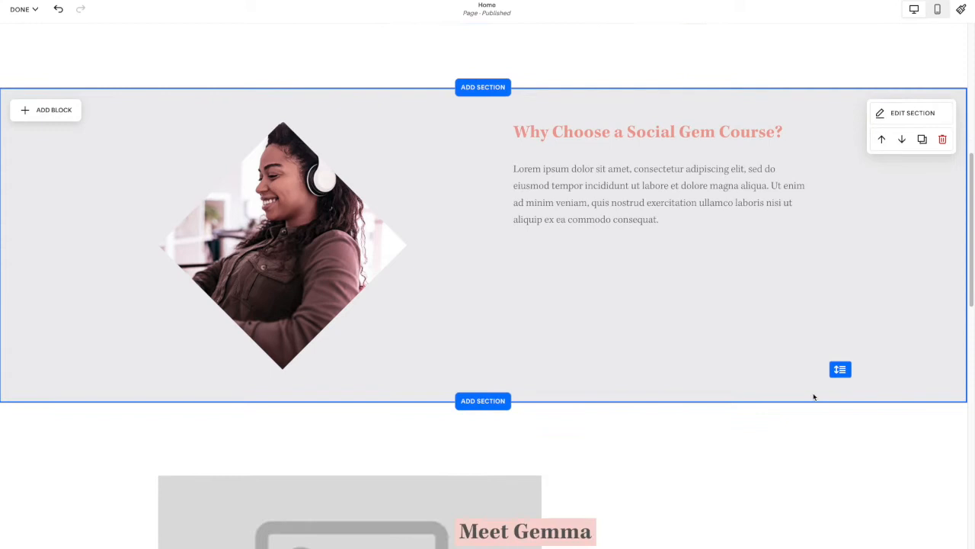
Extend the "Why Choose a Social Gem Course?" section downward to leave empty space below the photo and text
{"action": "left_click_drag", "start_coordinate": [840, 369], "coordinate": [840, 503]}
{"action": "scroll", "coordinate": [842, 434], "scroll_direction": "down", "scroll_amount": 3}
{"action": "left_click_drag", "start_coordinate": [839, 397], "coordinate": [853, 464]}
{"action": "scroll", "coordinate": [630, 245], "scroll_direction": "up", "scroll_amount": 2}
{"action": "scroll", "coordinate": [630, 245], "scroll_direction": "up", "scroll_amount": 1}
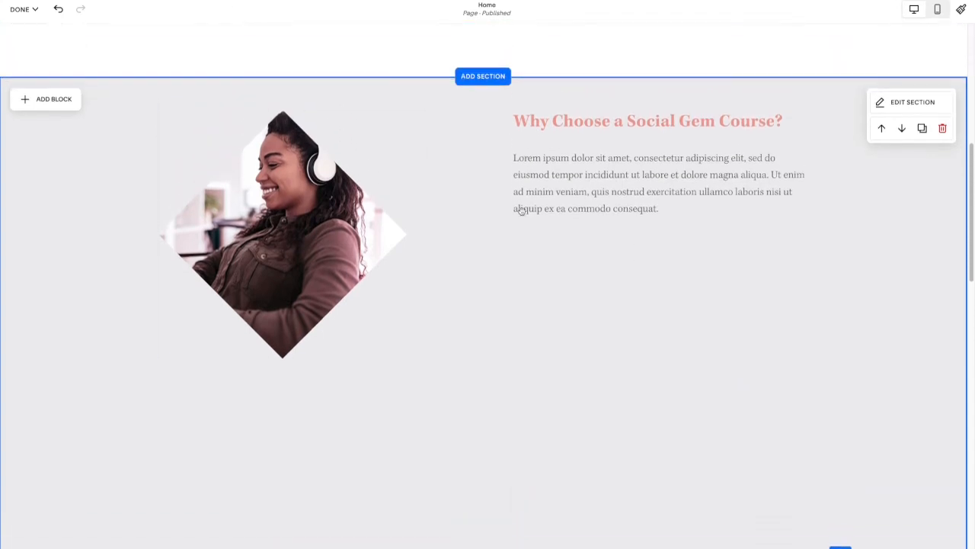
Add an image block between the photo and the paragraph and upload the striped circle graphic into it
{"action": "left_click", "coordinate": [65, 100]}
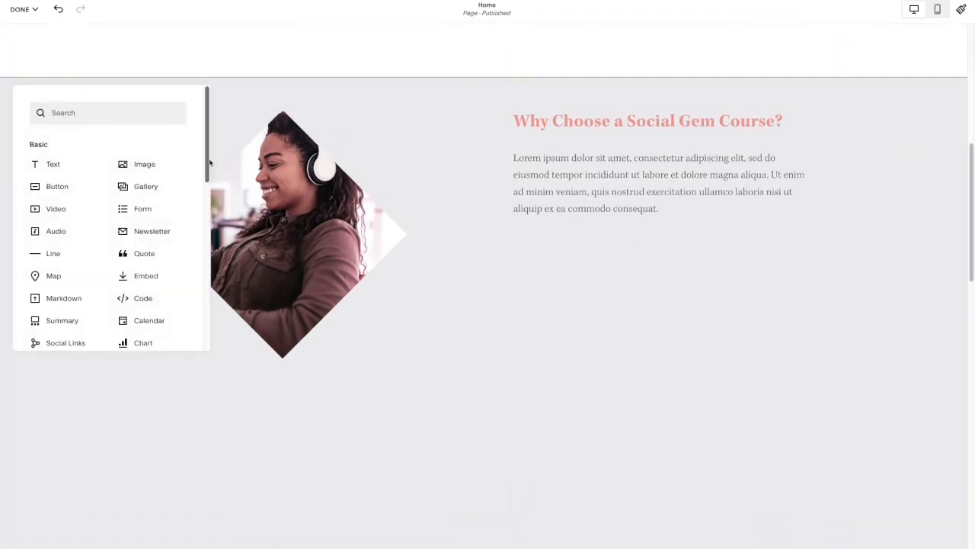
{"action": "left_click", "coordinate": [148, 165]}
{"action": "left_click_drag", "start_coordinate": [290, 197], "coordinate": [536, 292]}
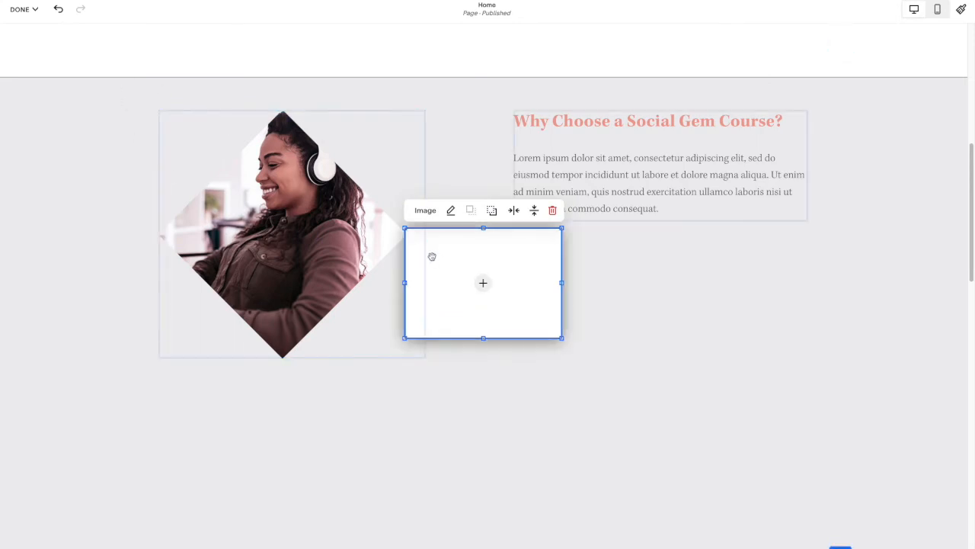
{"action": "left_click_drag", "start_coordinate": [968, 274], "coordinate": [518, 267]}
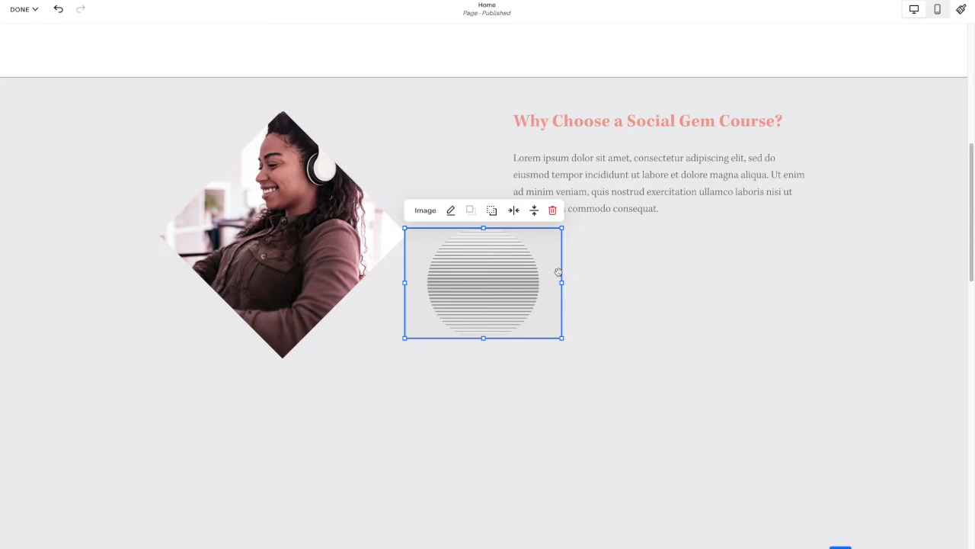
Enlarge the striped circle, place it at the photo's upper right edge and send it behind the photo
{"action": "left_click_drag", "start_coordinate": [499, 272], "coordinate": [418, 175]}
{"action": "left_click_drag", "start_coordinate": [477, 239], "coordinate": [506, 259]}
{"action": "left_click_drag", "start_coordinate": [450, 219], "coordinate": [506, 253]}
{"action": "left_click", "coordinate": [356, 93]}
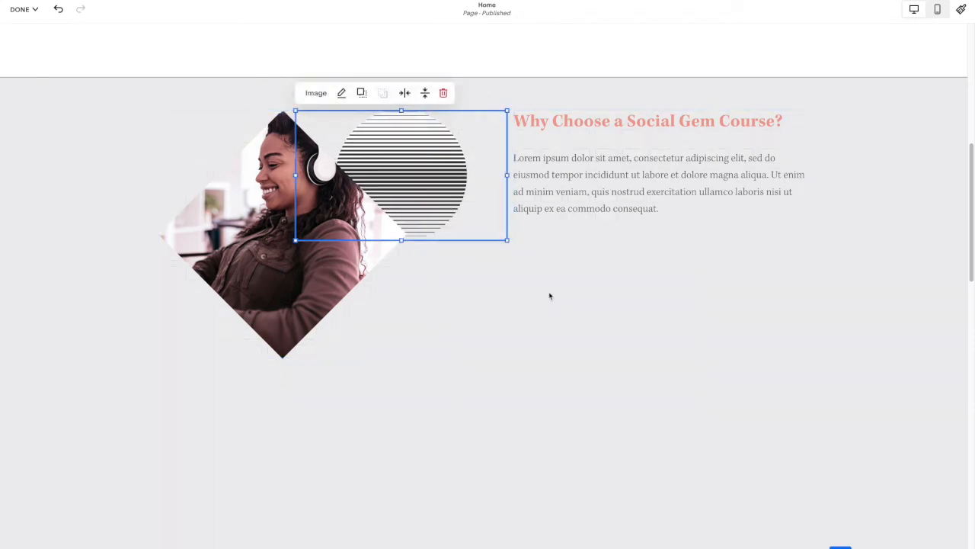
{"action": "left_click", "coordinate": [496, 282]}
Add a second image block to the section and upload the triangles graphic into it
{"action": "left_click", "coordinate": [53, 99]}
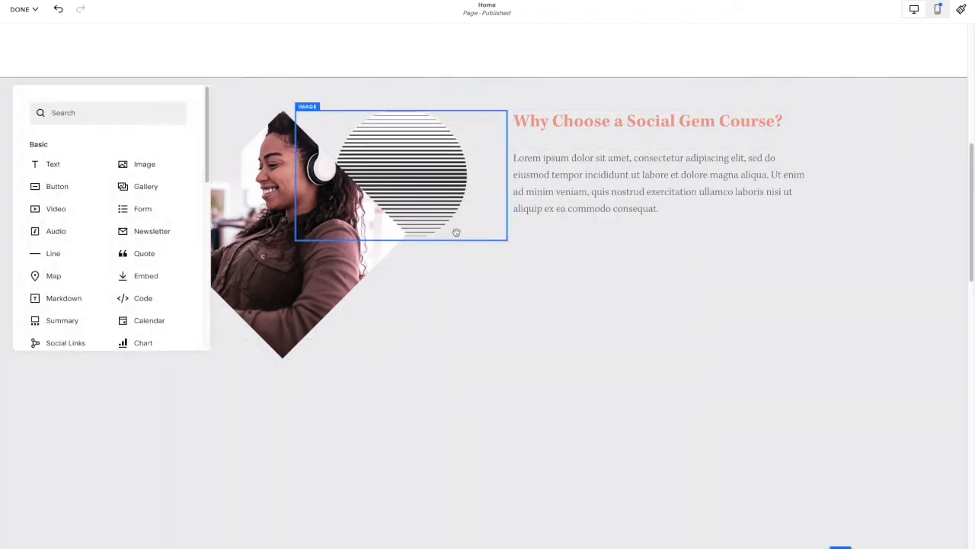
{"action": "left_click", "coordinate": [148, 165]}
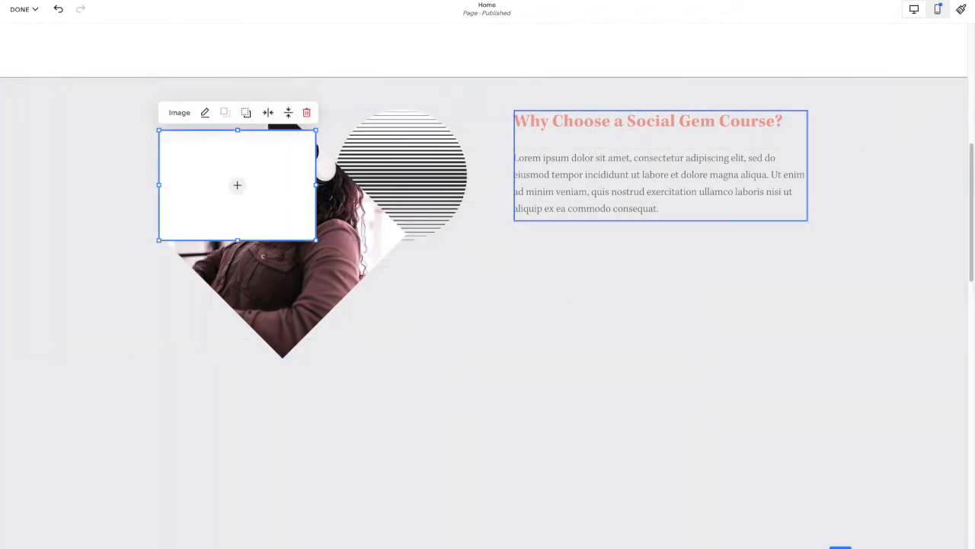
{"action": "left_click_drag", "start_coordinate": [930, 271], "coordinate": [248, 210]}
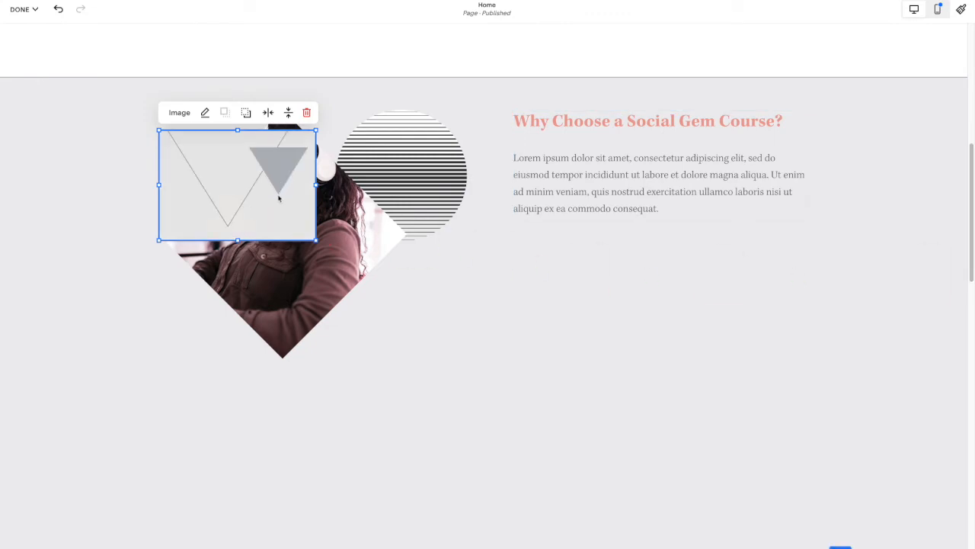
Enlarge the triangles graphic and place it over the lower left edge of the photo
{"action": "left_click_drag", "start_coordinate": [280, 178], "coordinate": [316, 324]}
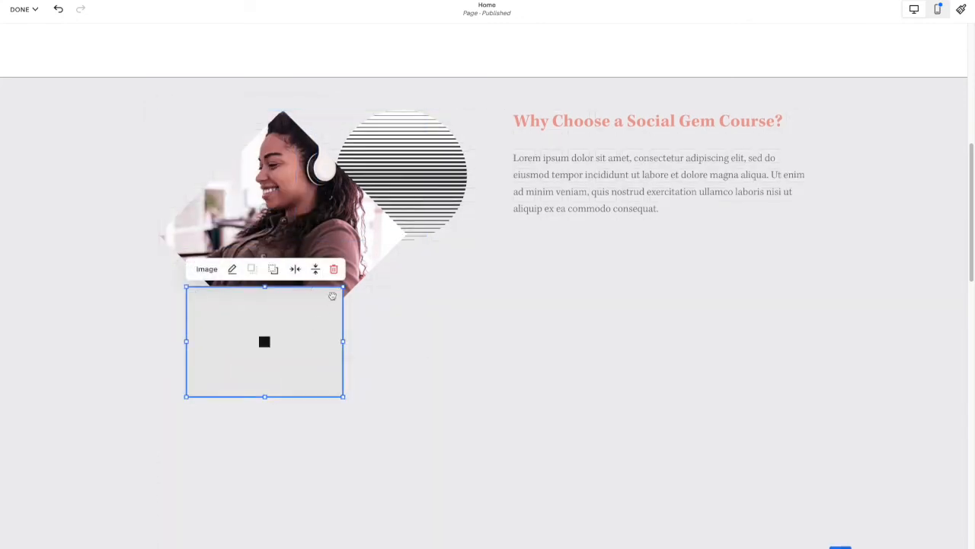
{"action": "left_click_drag", "start_coordinate": [366, 290], "coordinate": [507, 279]}
{"action": "left_click_drag", "start_coordinate": [390, 303], "coordinate": [253, 325]}
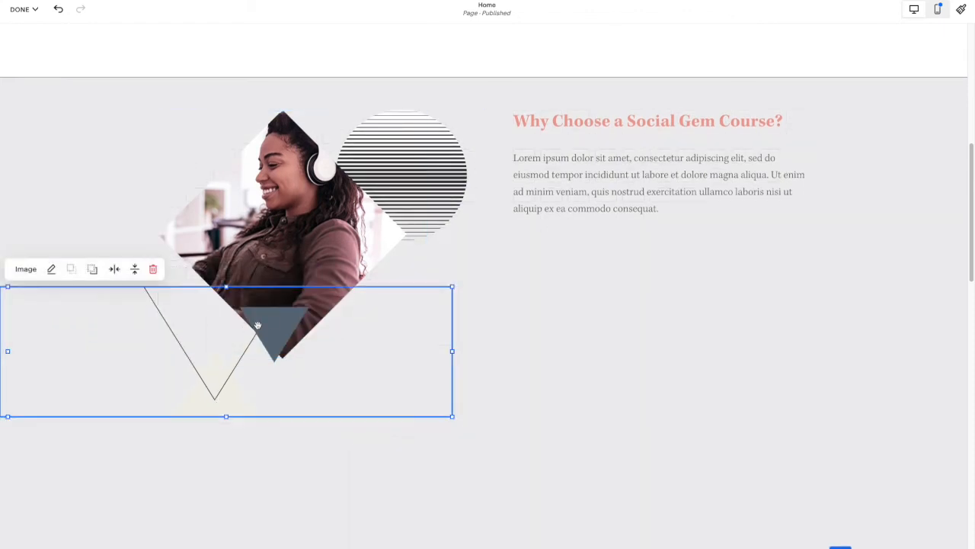
Enlarge the diamond-shaped photo slightly toward its lower right corner
{"action": "left_click", "coordinate": [362, 245]}
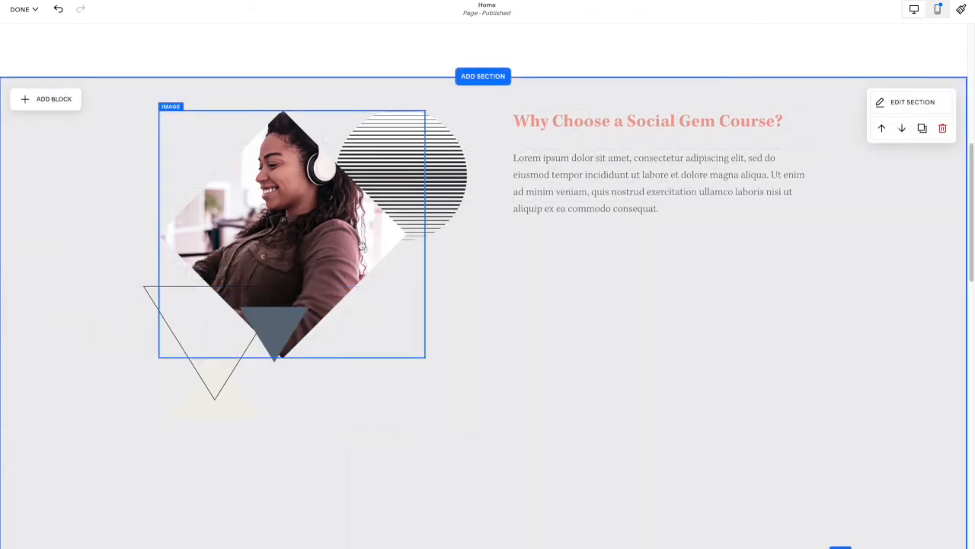
{"action": "left_click", "coordinate": [361, 244]}
{"action": "left_click_drag", "start_coordinate": [425, 357], "coordinate": [454, 376]}
Try the triangles graphic one grid row higher over the photo, then return it to its previous row
{"action": "left_click", "coordinate": [167, 358]}
{"action": "left_click_drag", "start_coordinate": [168, 359], "coordinate": [135, 325]}
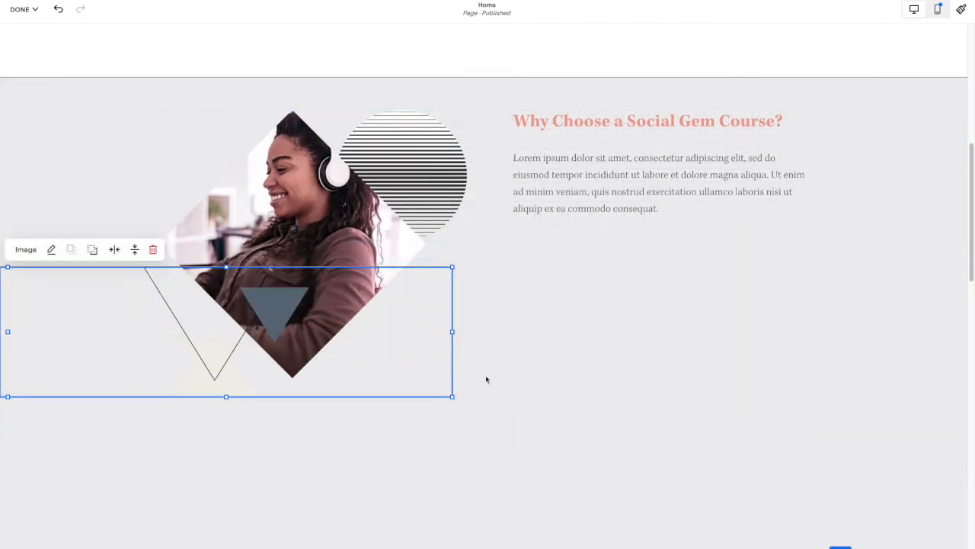
{"action": "left_click_drag", "start_coordinate": [254, 311], "coordinate": [336, 345]}
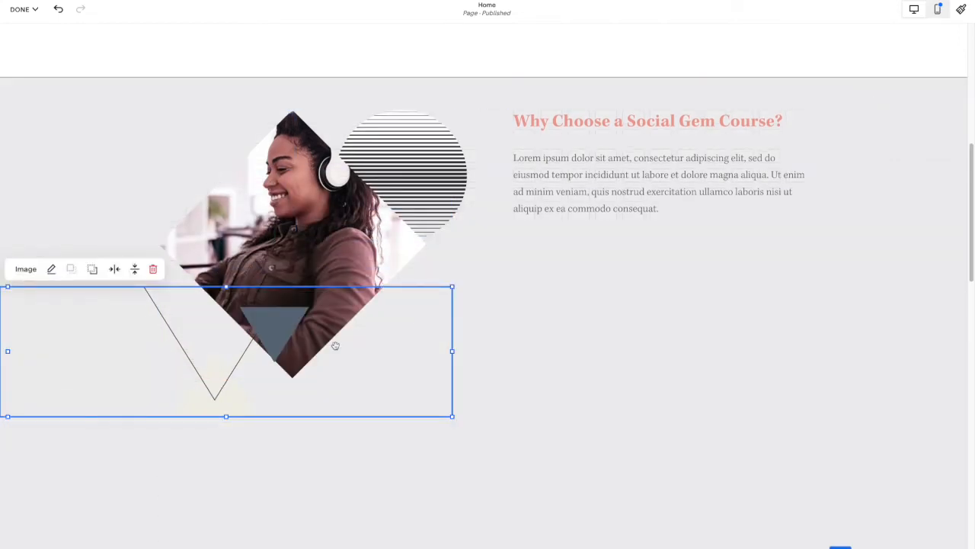
{"action": "left_click", "coordinate": [573, 352]}
Move the triangles graphic to the photo's lower right edge, narrow its block and raise it slightly beneath the striped circle
{"action": "left_click_drag", "start_coordinate": [254, 326], "coordinate": [455, 322]}
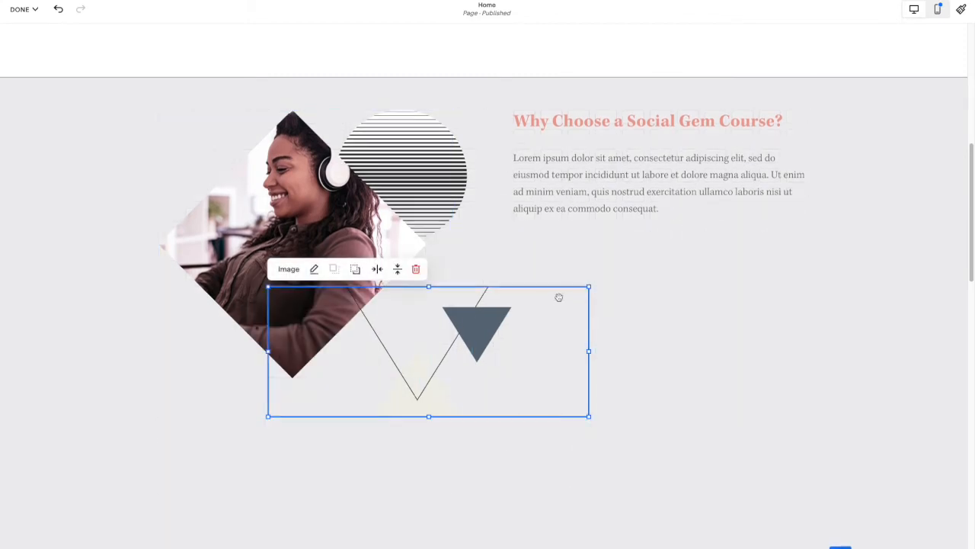
{"action": "left_click_drag", "start_coordinate": [588, 286], "coordinate": [487, 309]}
{"action": "left_click", "coordinate": [643, 342]}
{"action": "left_click", "coordinate": [468, 316]}
{"action": "left_click_drag", "start_coordinate": [440, 347], "coordinate": [439, 325]}
{"action": "left_click", "coordinate": [599, 287]}
Add a text block below the section's paragraph with the text "Reason one"
{"action": "left_click", "coordinate": [54, 102]}
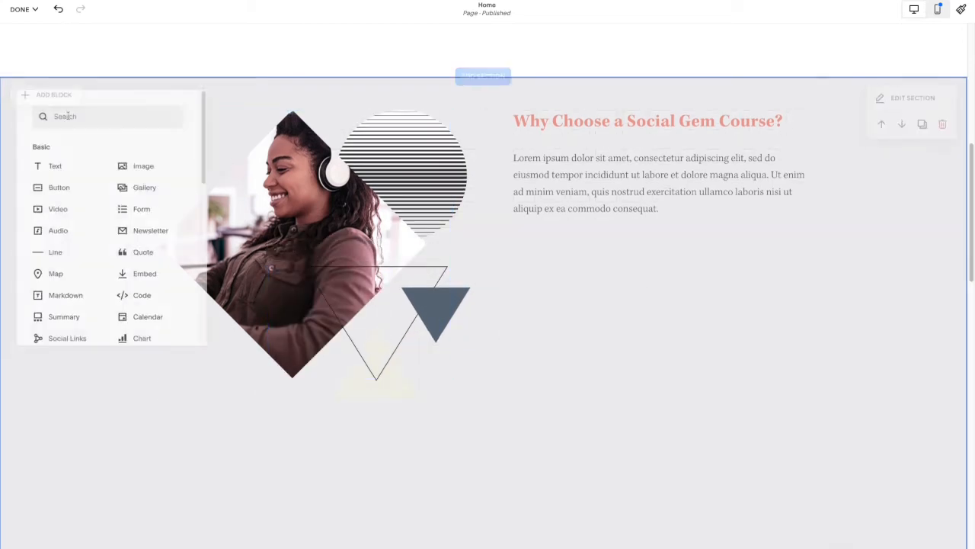
{"action": "left_click", "coordinate": [65, 167]}
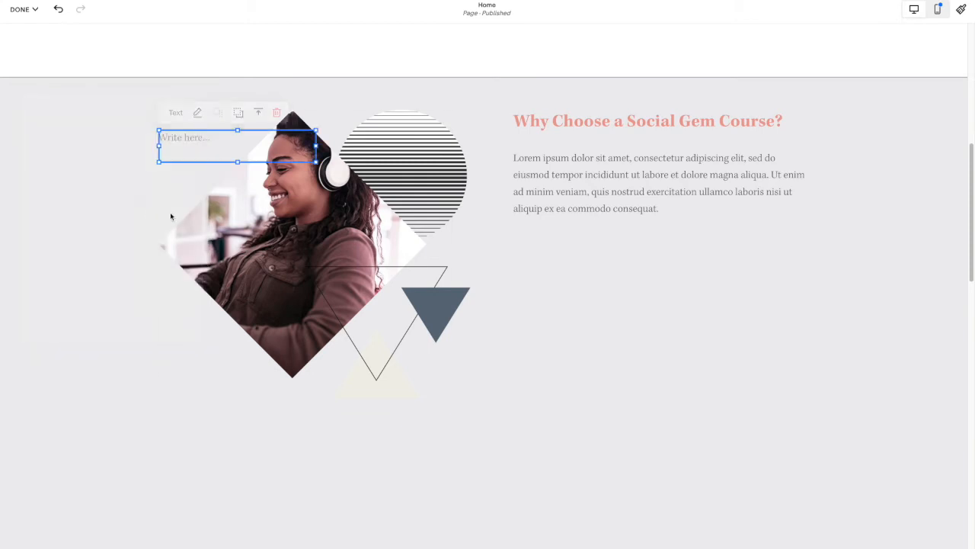
{"action": "left_click_drag", "start_coordinate": [228, 146], "coordinate": [659, 296]}
{"action": "left_click", "coordinate": [657, 297]}
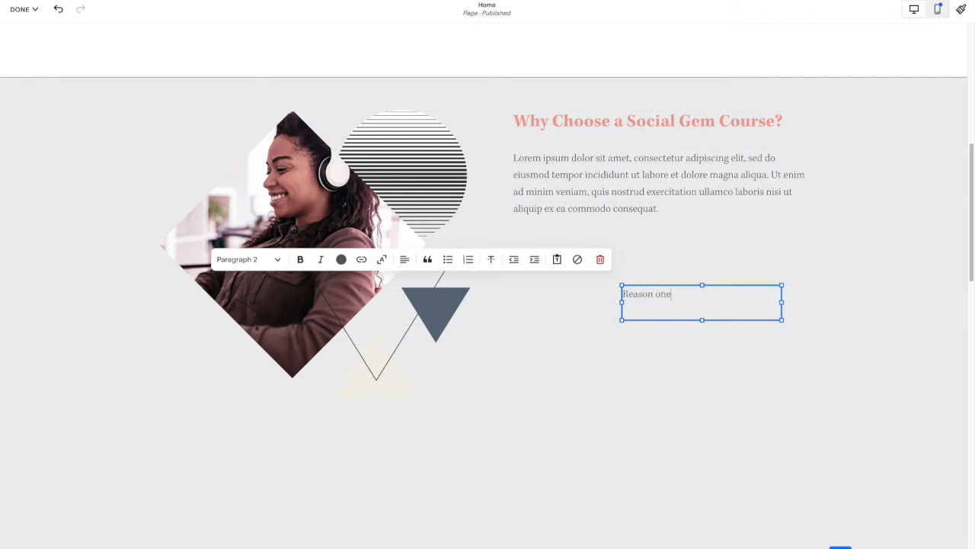
{"action": "left_click", "coordinate": [682, 272]}
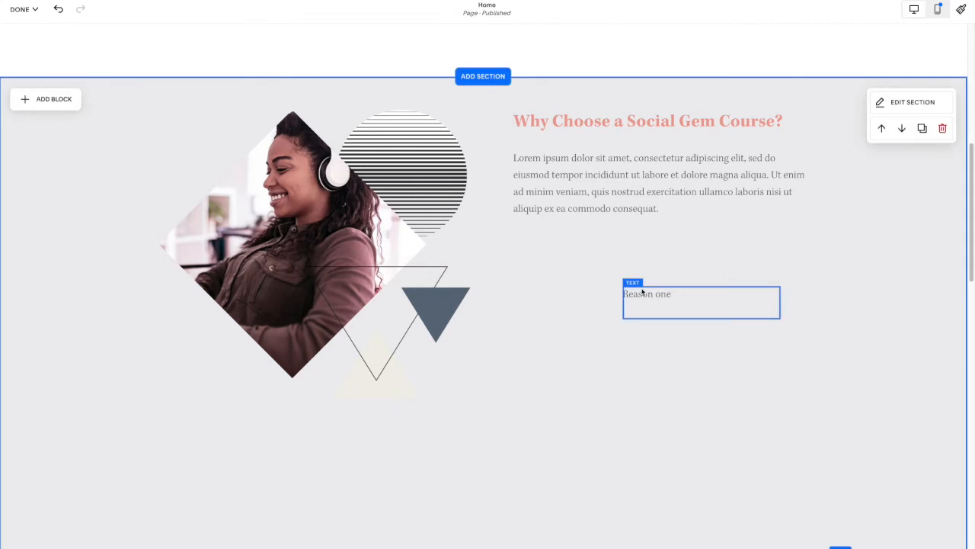
Format the "Reason one" text as Heading 1 in dark grey
{"action": "left_click", "coordinate": [642, 291]}
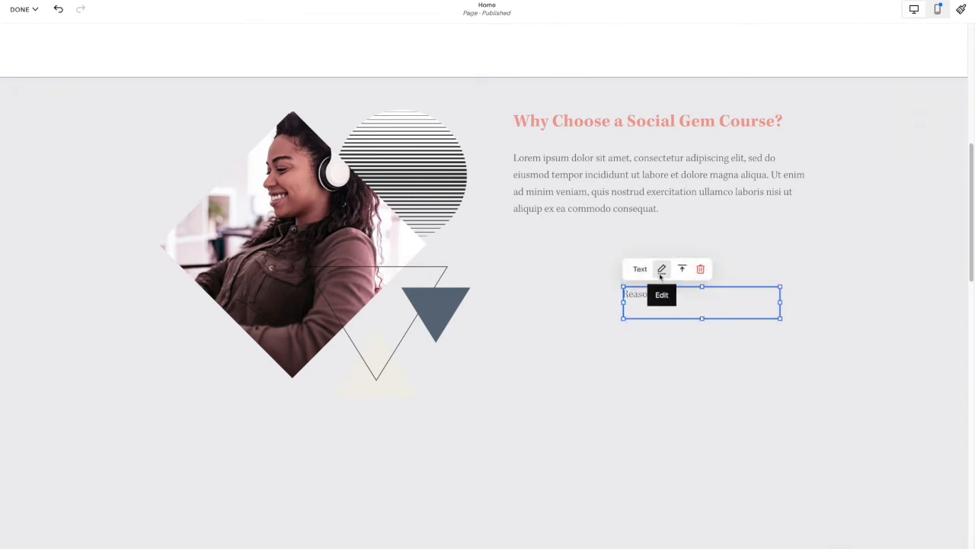
{"action": "left_click", "coordinate": [604, 305]}
{"action": "double_click", "coordinate": [638, 294]}
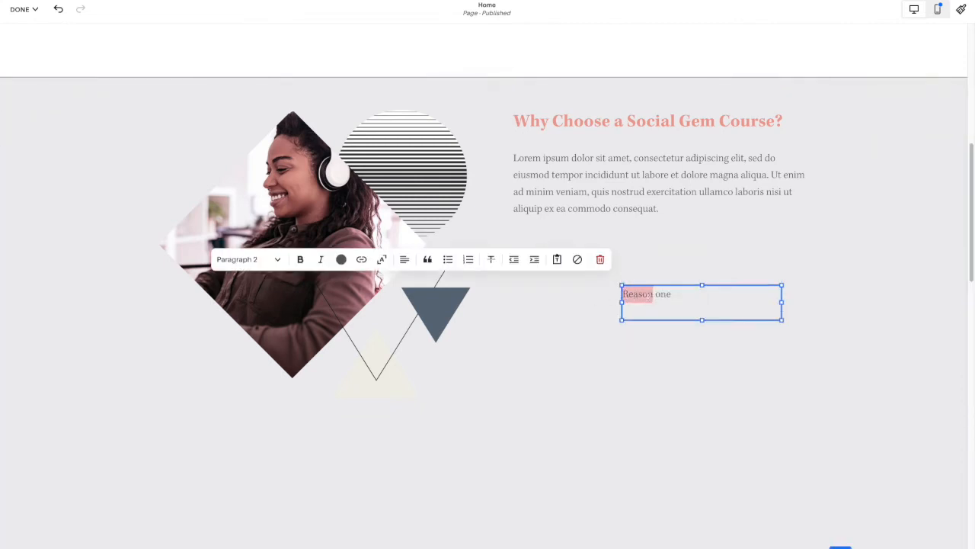
{"action": "left_click_drag", "start_coordinate": [655, 296], "coordinate": [622, 294]}
{"action": "left_click", "coordinate": [248, 259]}
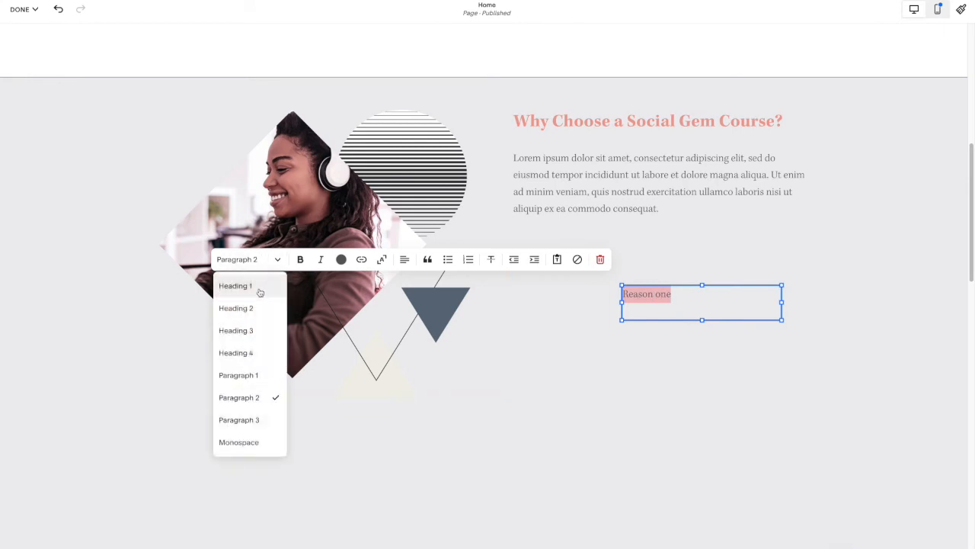
{"action": "left_click", "coordinate": [253, 288]}
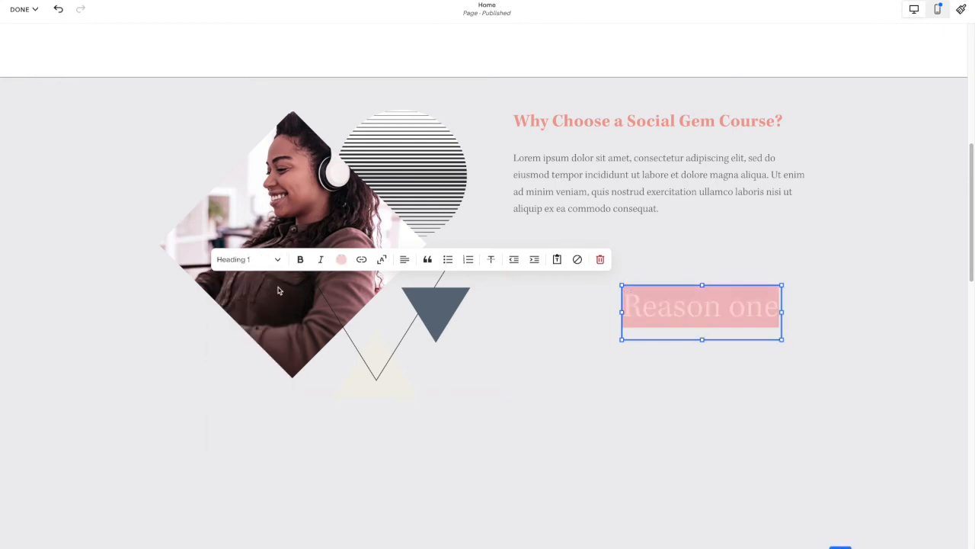
{"action": "left_click", "coordinate": [341, 259]}
{"action": "left_click", "coordinate": [368, 315]}
{"action": "left_click", "coordinate": [576, 337]}
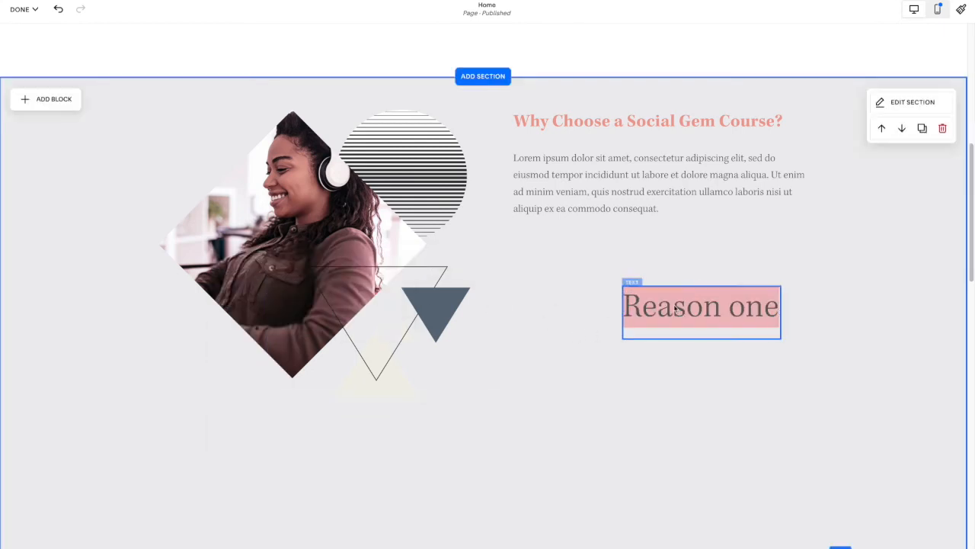
Change the style of the "Reason one" text to Heading 2
{"action": "double_click", "coordinate": [680, 297]}
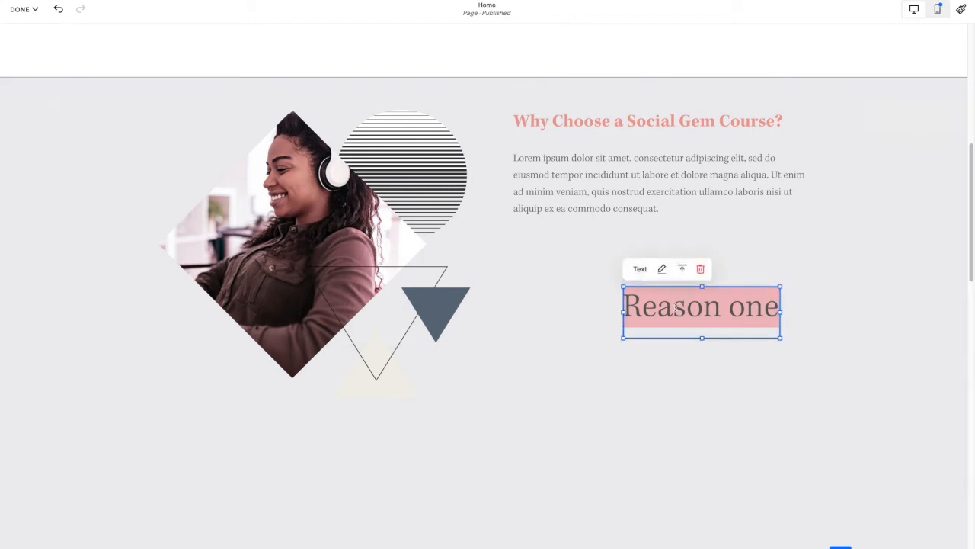
{"action": "left_click", "coordinate": [265, 260]}
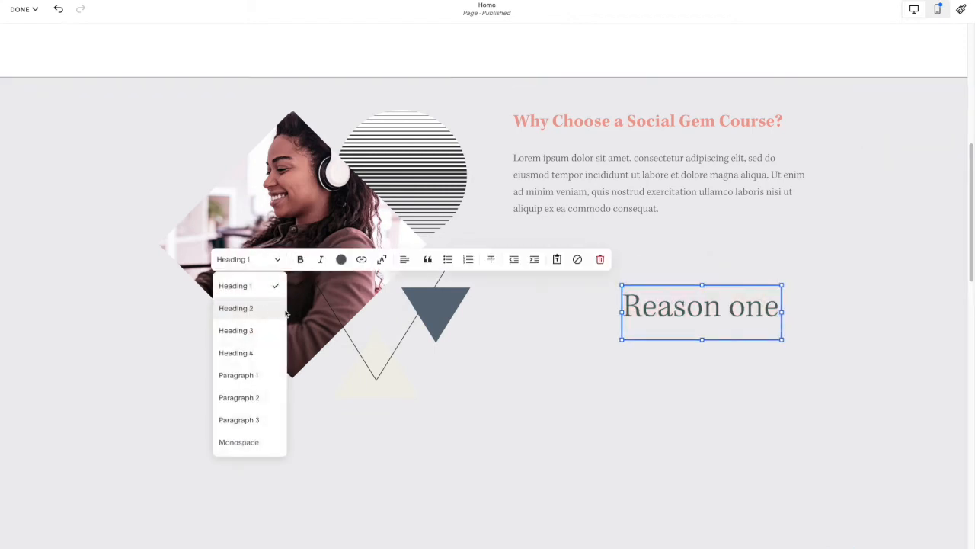
{"action": "left_click", "coordinate": [264, 309]}
{"action": "left_click", "coordinate": [677, 272]}
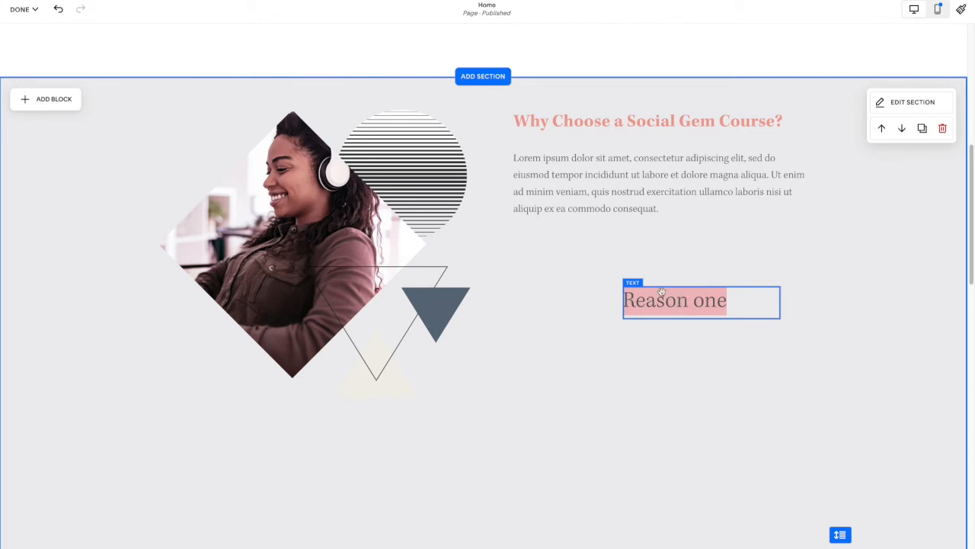
Move the "Reason one" heading slightly up and to the left, closer to the paragraph
{"action": "left_click", "coordinate": [652, 288]}
{"action": "left_click_drag", "start_coordinate": [651, 288], "coordinate": [634, 266]}
{"action": "left_click", "coordinate": [623, 331]}
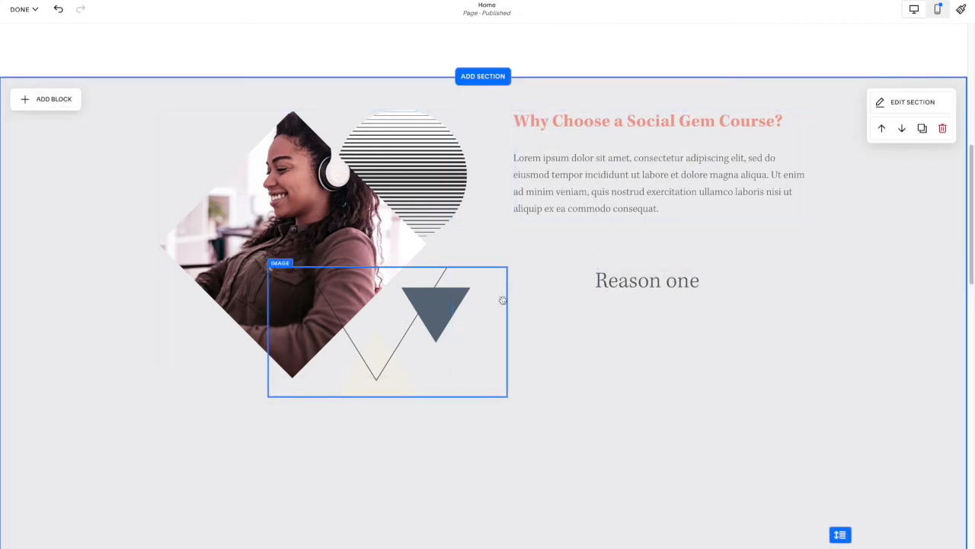
Add an image block and place it just below the "Reason one" heading, beside the triangles graphic
{"action": "scroll", "coordinate": [503, 297], "scroll_direction": "down", "scroll_amount": 1}
{"action": "left_click", "coordinate": [55, 84]}
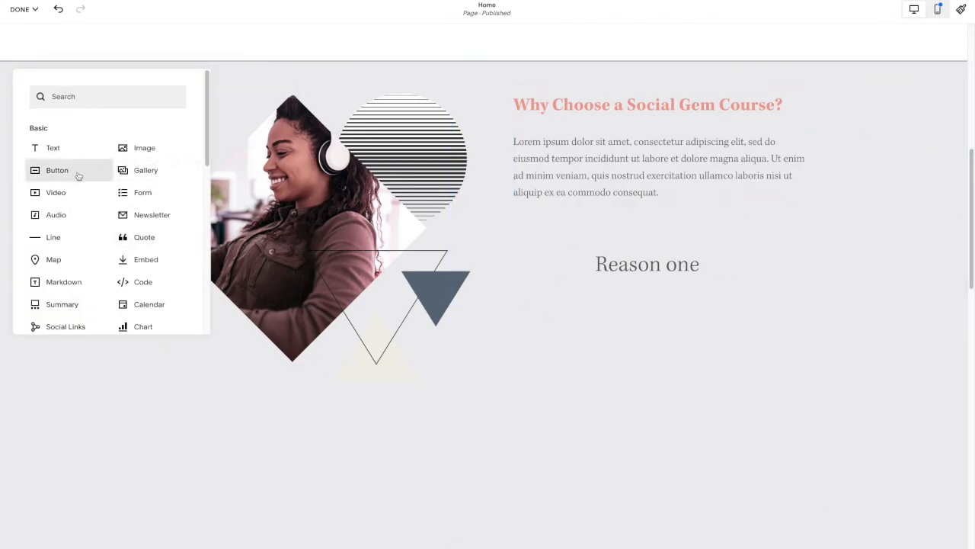
{"action": "left_click", "coordinate": [141, 148]}
{"action": "left_click_drag", "start_coordinate": [266, 165], "coordinate": [599, 343]}
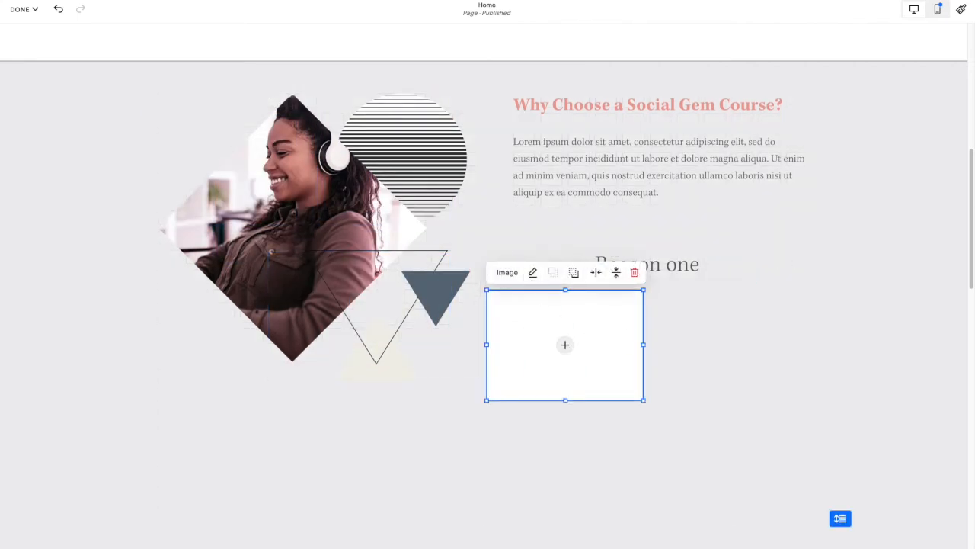
Move the empty image block and the "Reason one" heading to the right, and fill the block with the number 1 triangle graphic
{"action": "left_click_drag", "start_coordinate": [608, 333], "coordinate": [640, 311]}
{"action": "left_click_drag", "start_coordinate": [706, 266], "coordinate": [742, 257]}
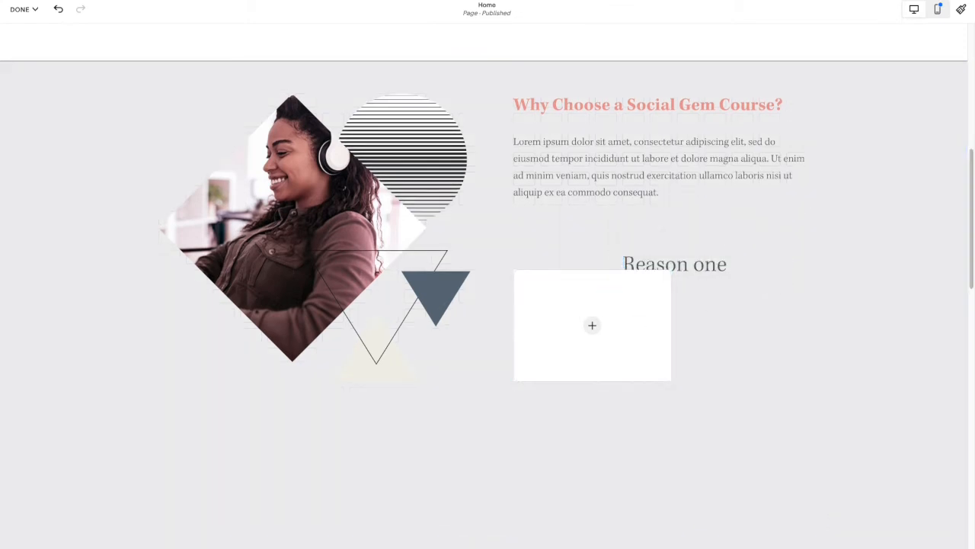
{"action": "left_click_drag", "start_coordinate": [664, 304], "coordinate": [611, 335]}
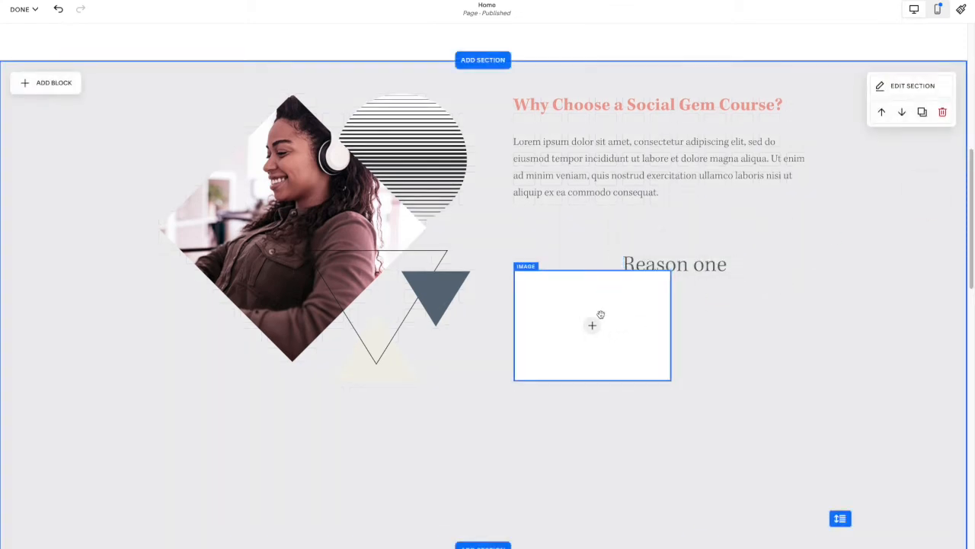
{"action": "left_click", "coordinate": [617, 296]}
{"action": "left_click_drag", "start_coordinate": [628, 283], "coordinate": [607, 305]}
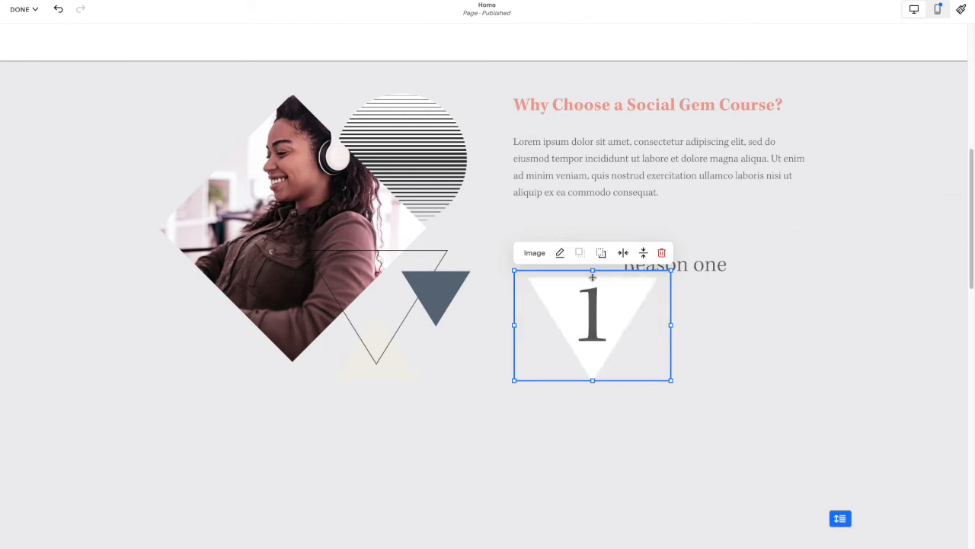
Shrink the number 1 triangle graphic and align it with the "Reason one" heading, directly below the paragraph
{"action": "left_click_drag", "start_coordinate": [671, 380], "coordinate": [616, 343]}
{"action": "left_click_drag", "start_coordinate": [565, 321], "coordinate": [572, 293]}
{"action": "mouse_move", "coordinate": [664, 255]}
{"action": "left_mouse_down"}
{"action": "mouse_move", "coordinate": [664, 245]}
{"action": "mouse_move", "coordinate": [652, 252]}
{"action": "left_mouse_up"}
{"action": "left_click", "coordinate": [637, 317]}
{"action": "left_click", "coordinate": [640, 316]}
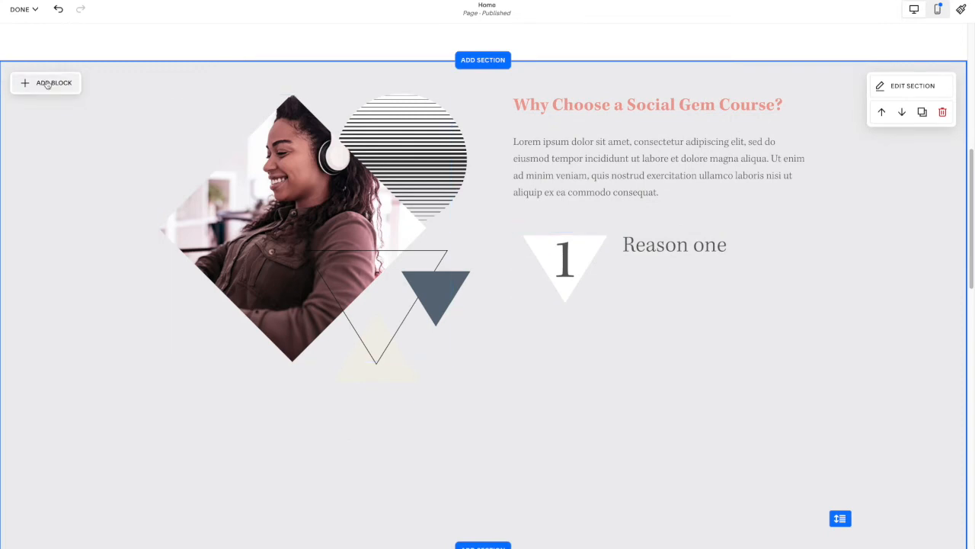
Add an image block with the number 2 triangle graphic and place it below the number 1 graphic
{"action": "left_click", "coordinate": [46, 82]}
{"action": "left_click", "coordinate": [141, 154]}
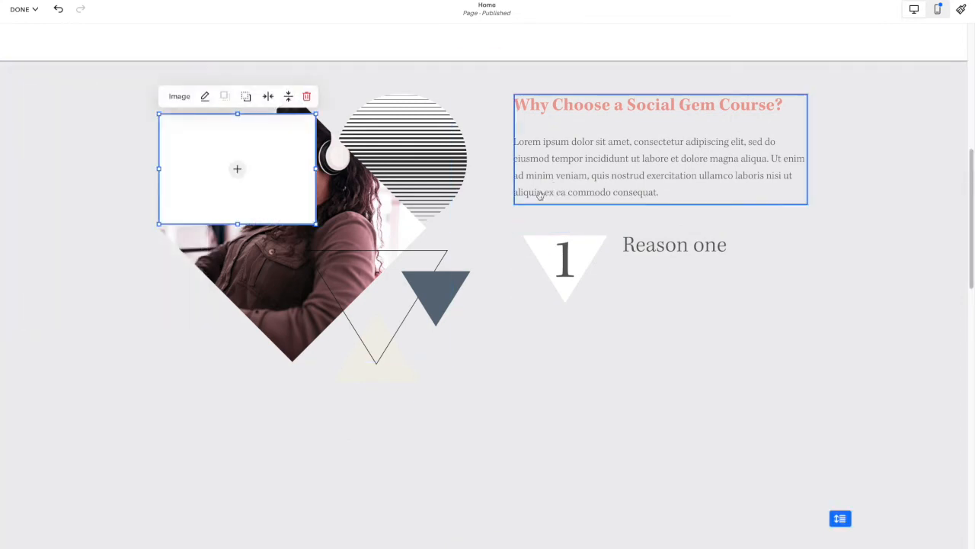
{"action": "left_click_drag", "start_coordinate": [655, 160], "coordinate": [236, 166]}
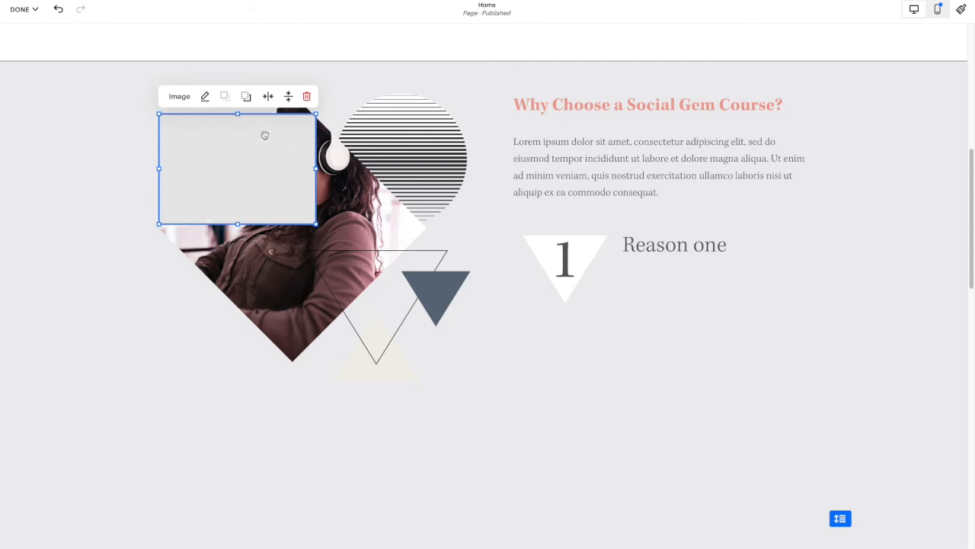
{"action": "left_click_drag", "start_coordinate": [242, 143], "coordinate": [586, 335]}
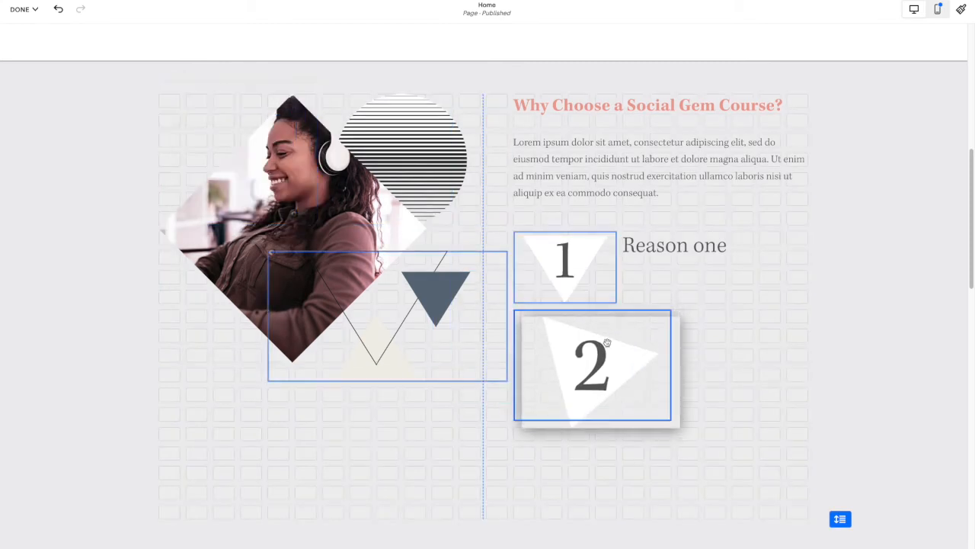
Scale down the number 2 triangle graphic and line it up directly under the number 1 graphic
{"action": "left_click_drag", "start_coordinate": [666, 314], "coordinate": [644, 312]}
{"action": "left_click_drag", "start_coordinate": [632, 364], "coordinate": [596, 354]}
{"action": "left_click_drag", "start_coordinate": [645, 312], "coordinate": [625, 323]}
{"action": "left_click_drag", "start_coordinate": [591, 357], "coordinate": [585, 345]}
{"action": "left_click_drag", "start_coordinate": [643, 310], "coordinate": [616, 329]}
{"action": "left_click_drag", "start_coordinate": [584, 368], "coordinate": [593, 356]}
{"action": "left_click", "coordinate": [677, 295]}
{"action": "left_click", "coordinate": [666, 249]}
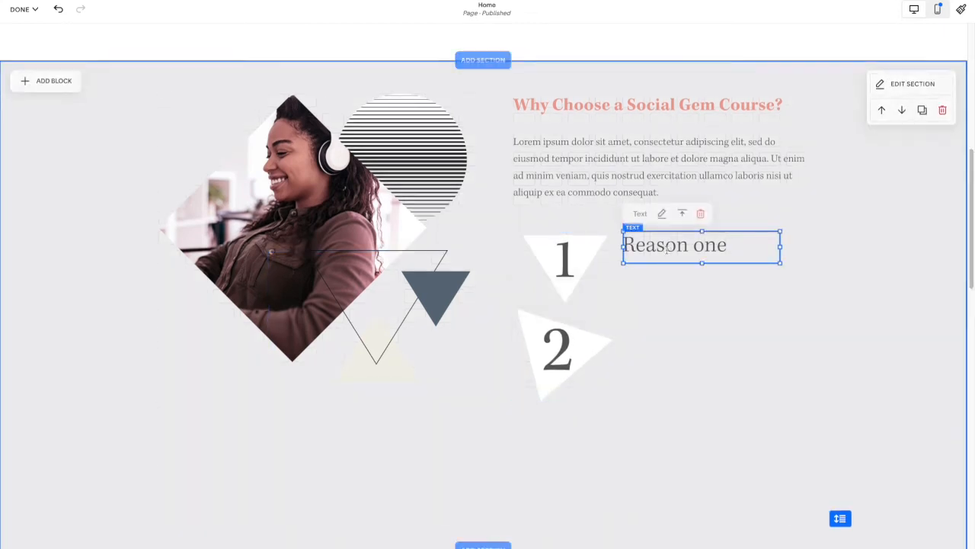
{"action": "left_click", "coordinate": [665, 293]}
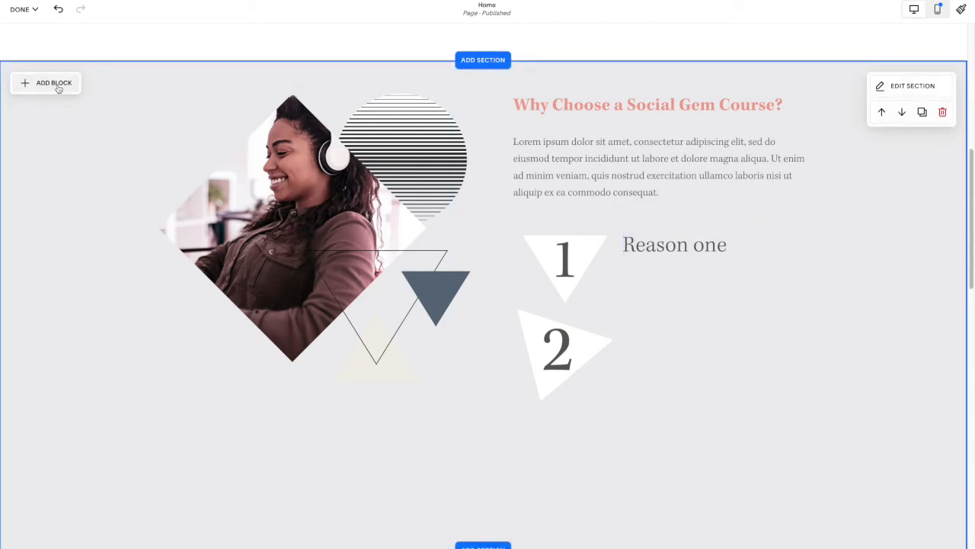
{"action": "left_click", "coordinate": [666, 233]}
{"action": "left_click_drag", "start_coordinate": [666, 234], "coordinate": [667, 238]}
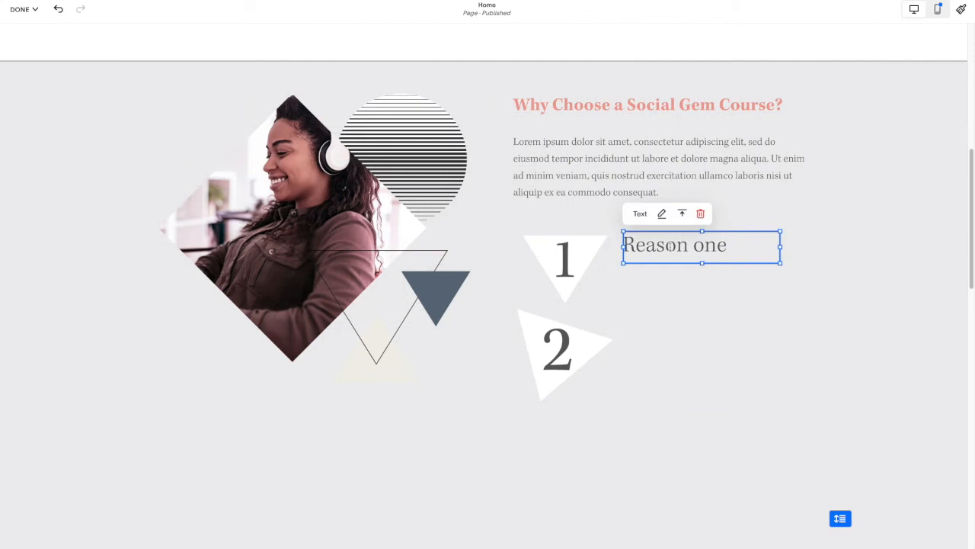
{"action": "left_click_drag", "start_coordinate": [585, 244], "coordinate": [585, 243]}
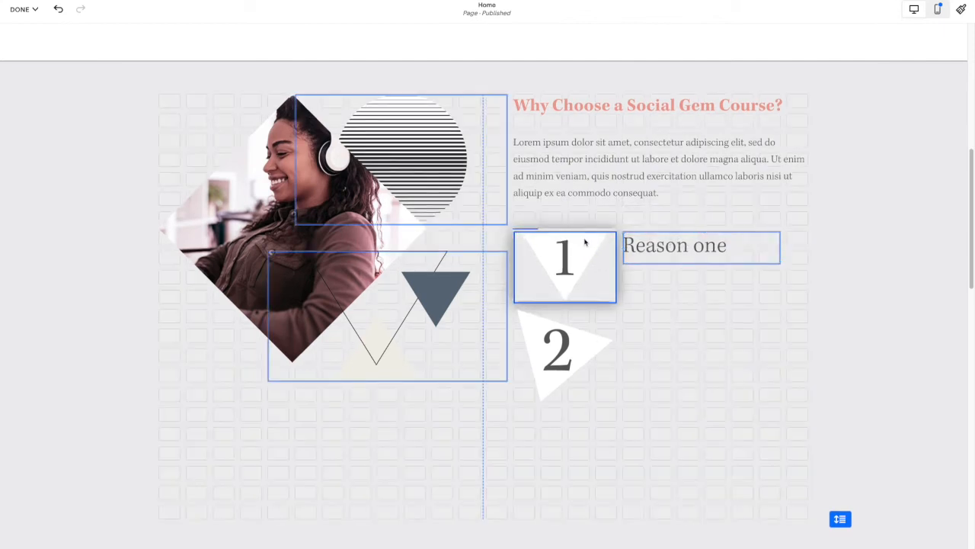
{"action": "left_click_drag", "start_coordinate": [669, 247], "coordinate": [670, 246]}
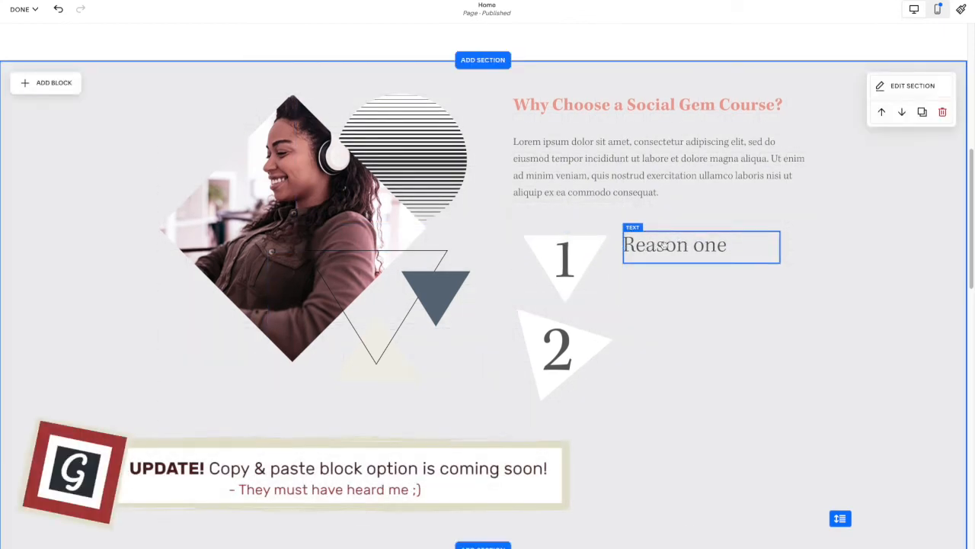
Add an image block below the "Reason one" heading and fill it with the number 3 triangle graphic
{"action": "left_click", "coordinate": [57, 84]}
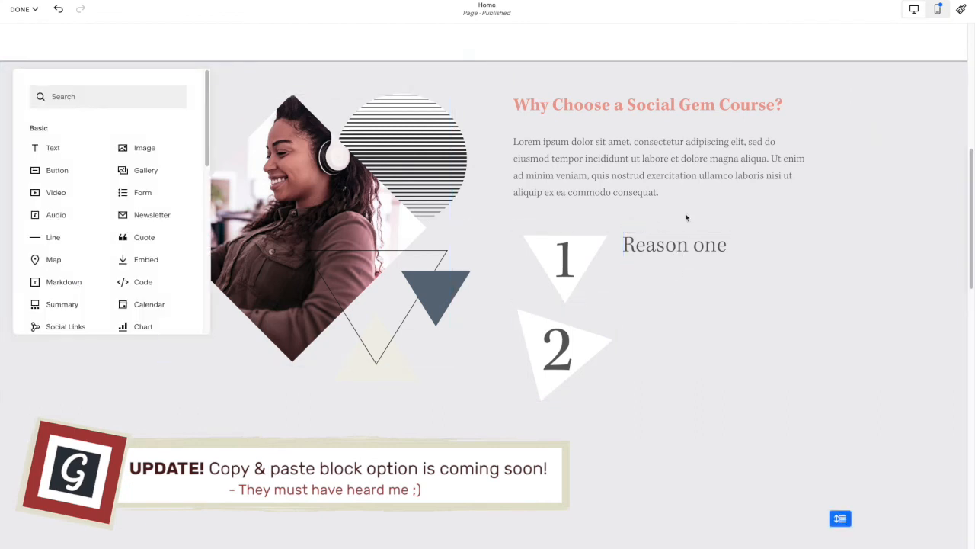
{"action": "left_click", "coordinate": [145, 151]}
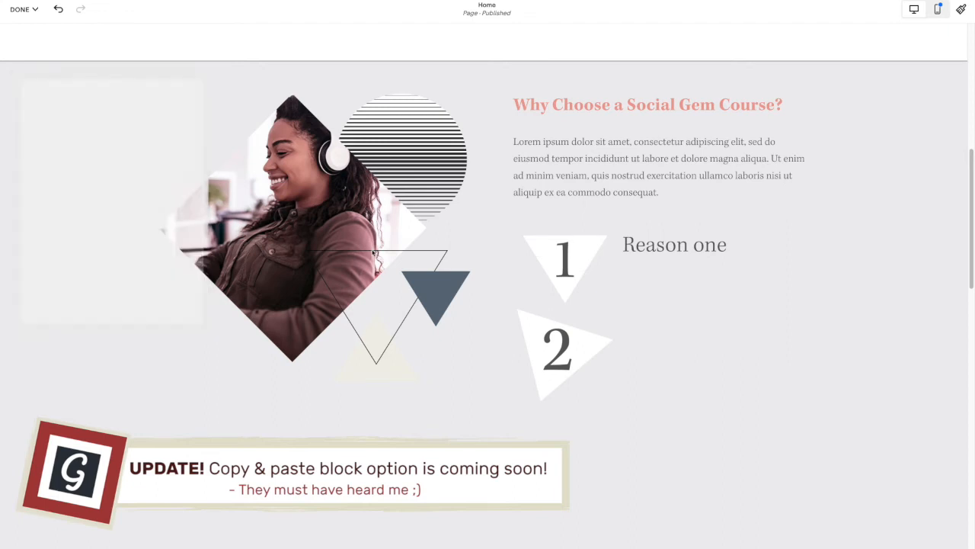
{"action": "left_click_drag", "start_coordinate": [256, 174], "coordinate": [747, 367]}
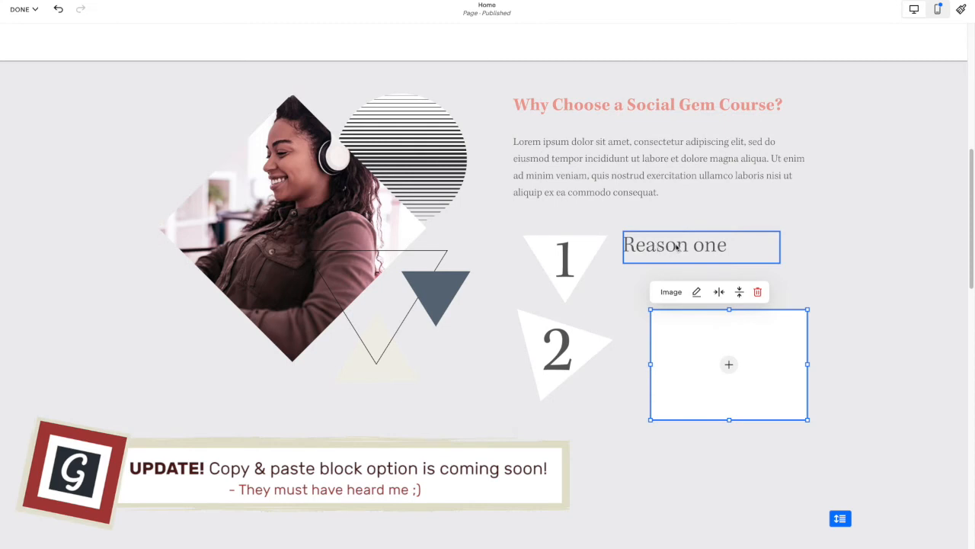
{"action": "left_click_drag", "start_coordinate": [792, 348], "coordinate": [731, 352]}
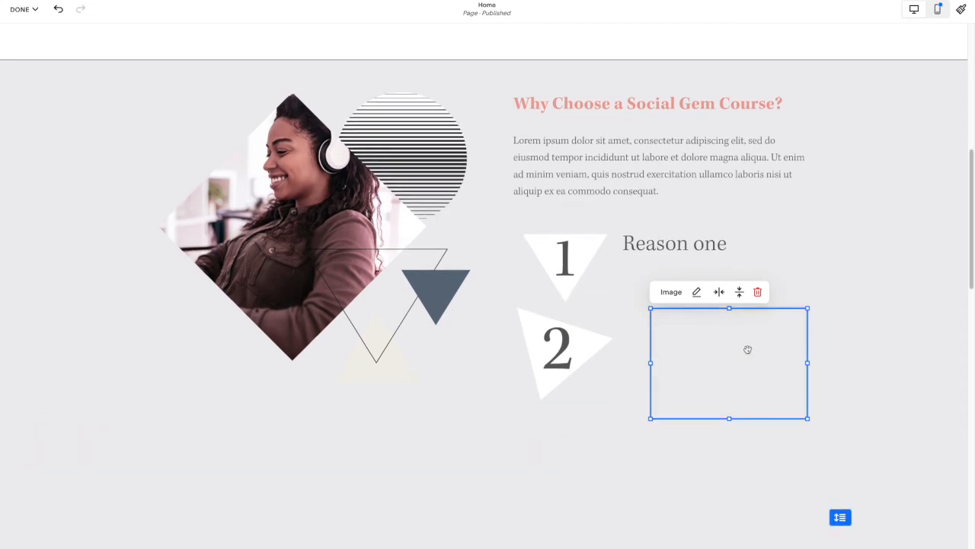
Shrink the number 3 graphic, place it below the number 2 graphic, and extend the section's grid downward
{"action": "scroll", "coordinate": [748, 351], "scroll_direction": "down", "scroll_amount": 2}
{"action": "left_click_drag", "start_coordinate": [737, 279], "coordinate": [579, 358]}
{"action": "left_click_drag", "start_coordinate": [644, 293], "coordinate": [617, 313]}
{"action": "left_click_drag", "start_coordinate": [574, 351], "coordinate": [578, 348]}
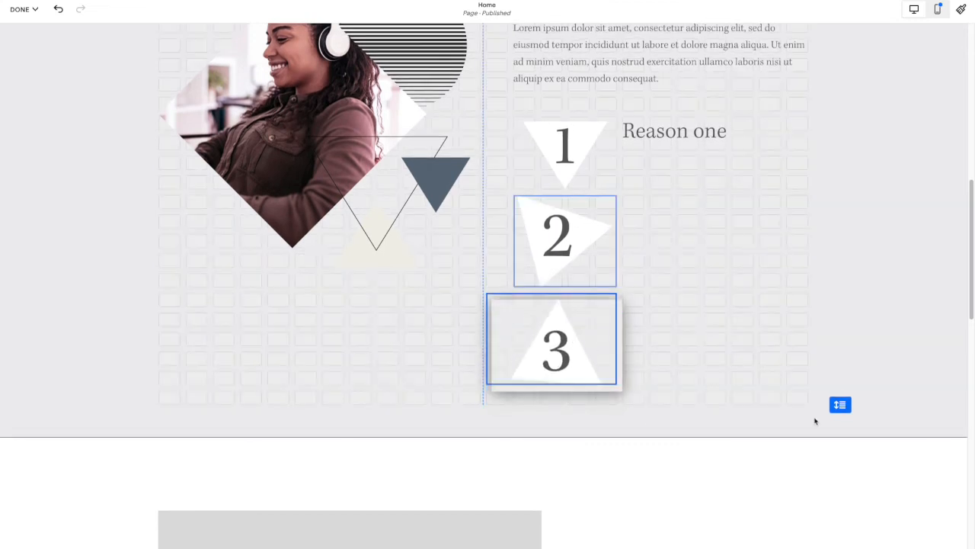
{"action": "left_click_drag", "start_coordinate": [841, 404], "coordinate": [850, 455]}
{"action": "scroll", "coordinate": [764, 357], "scroll_direction": "up", "scroll_amount": 2}
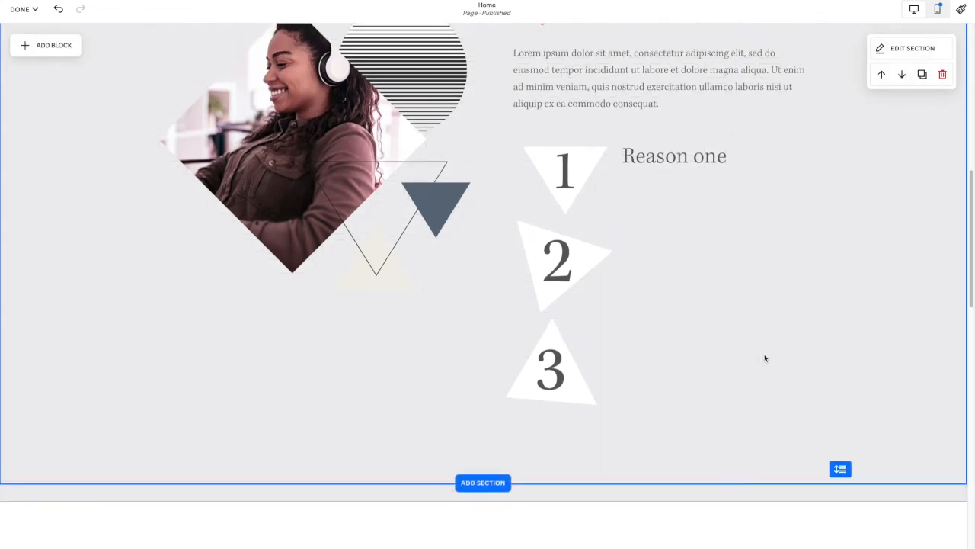
Reduce the number 2 graphic to about the size of the number 1 graphic and move the number 3 graphic up beneath it
{"action": "left_click", "coordinate": [581, 338]}
{"action": "left_click_drag", "start_coordinate": [514, 374], "coordinate": [573, 334]}
{"action": "left_click", "coordinate": [575, 235]}
{"action": "left_click_drag", "start_coordinate": [577, 228], "coordinate": [575, 222]}
{"action": "left_click_drag", "start_coordinate": [566, 428], "coordinate": [557, 409]}
{"action": "left_click_drag", "start_coordinate": [614, 369], "coordinate": [608, 371]}
{"action": "left_click_drag", "start_coordinate": [550, 428], "coordinate": [710, 390]}
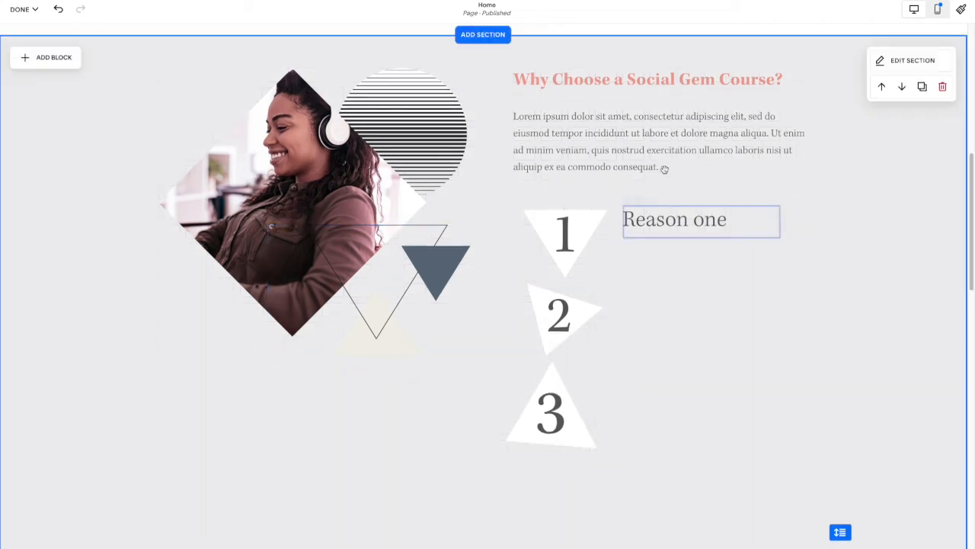
Add a text block and place it beside the number 2 graphic, aligned with the "Reason one" heading
{"action": "left_click", "coordinate": [654, 211]}
{"action": "left_click", "coordinate": [49, 49]}
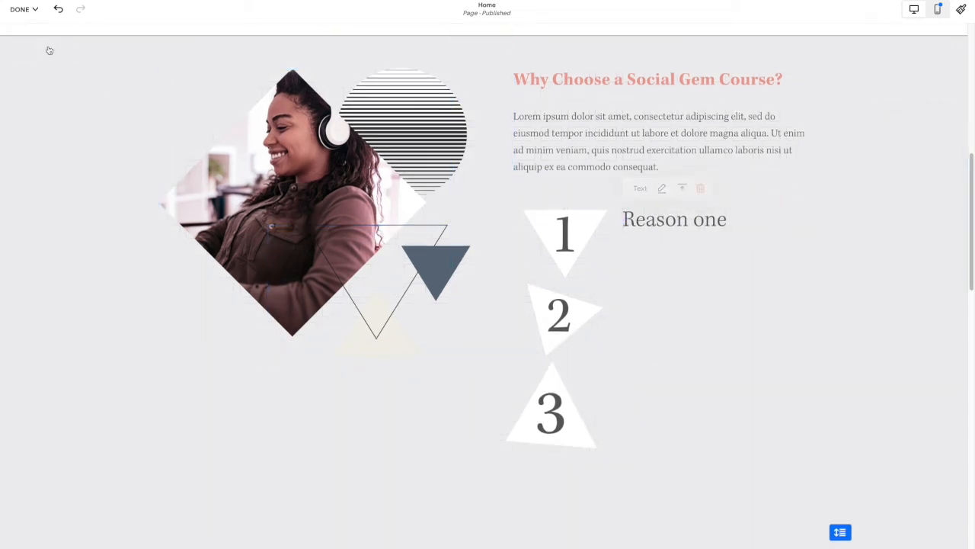
{"action": "left_click", "coordinate": [47, 58]}
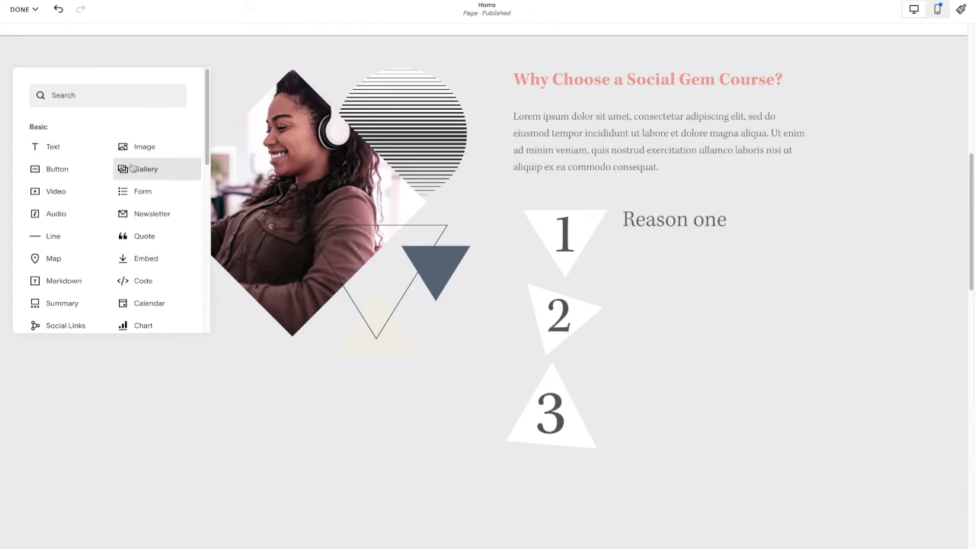
{"action": "left_click", "coordinate": [55, 150]}
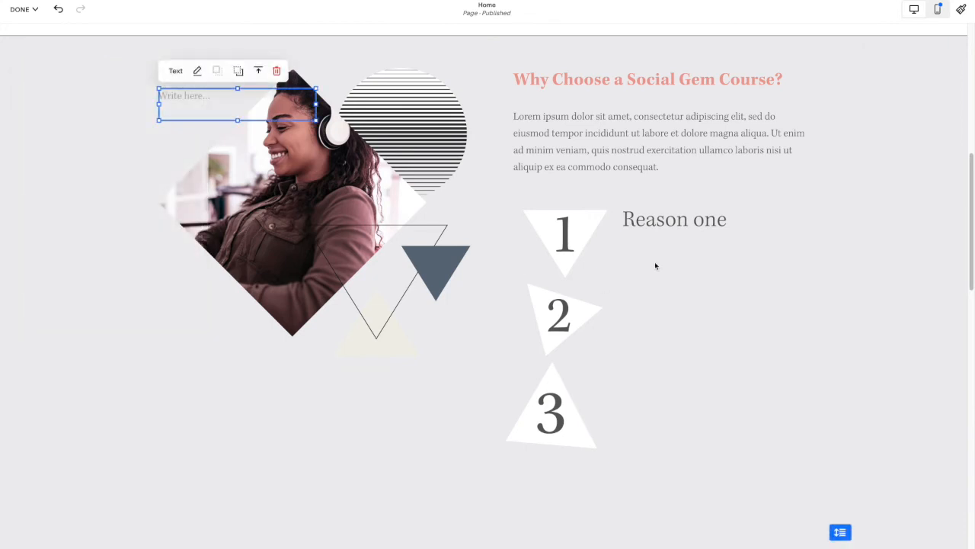
{"action": "left_click", "coordinate": [190, 92]}
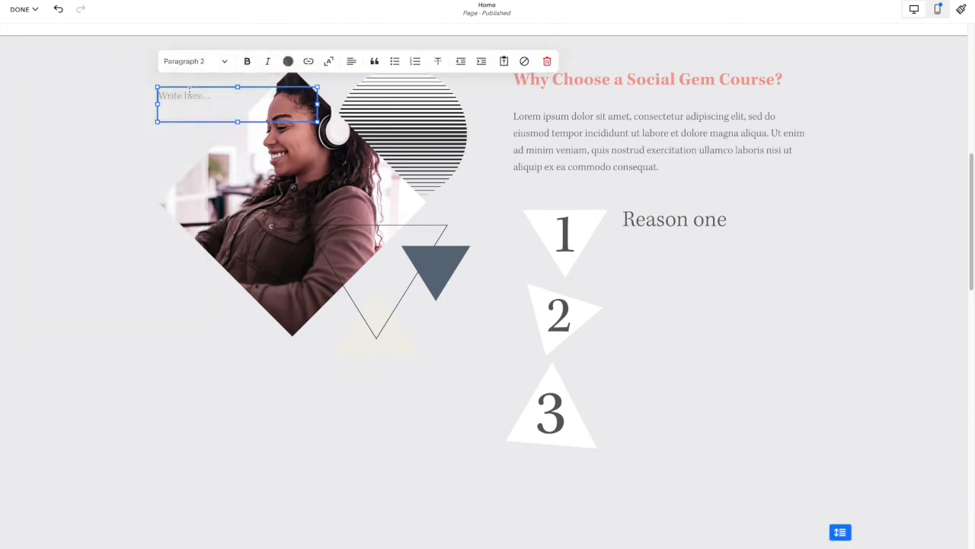
{"action": "left_click", "coordinate": [640, 247]}
{"action": "left_click_drag", "start_coordinate": [184, 94], "coordinate": [650, 307]}
Enter "Reason 2" in the new text block and style it as Heading 2
{"action": "double_click", "coordinate": [650, 317]}
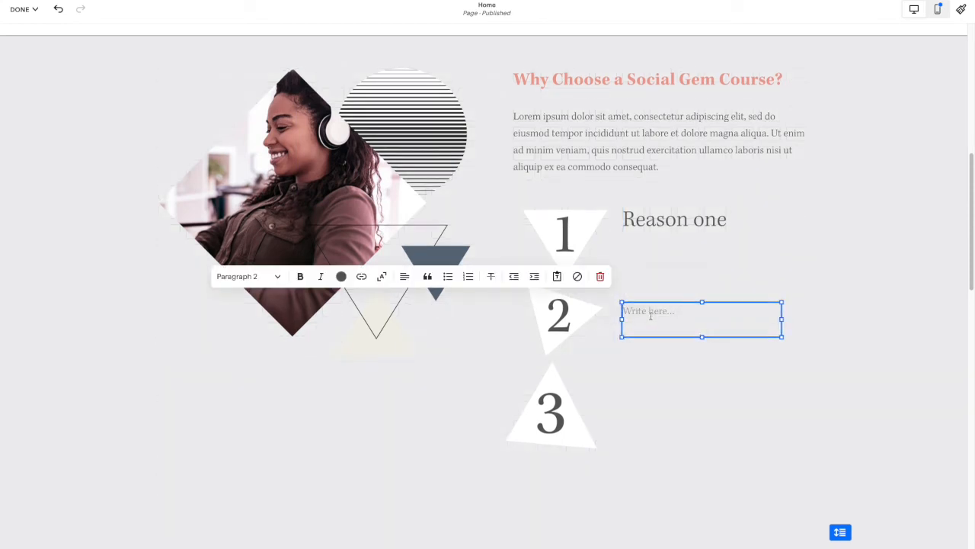
{"action": "left_click", "coordinate": [251, 277]}
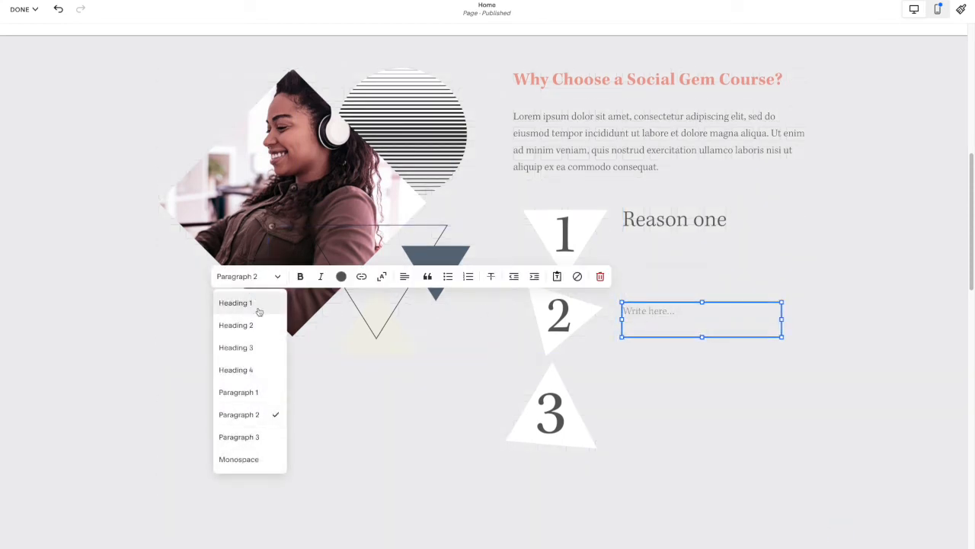
{"action": "left_click", "coordinate": [255, 326]}
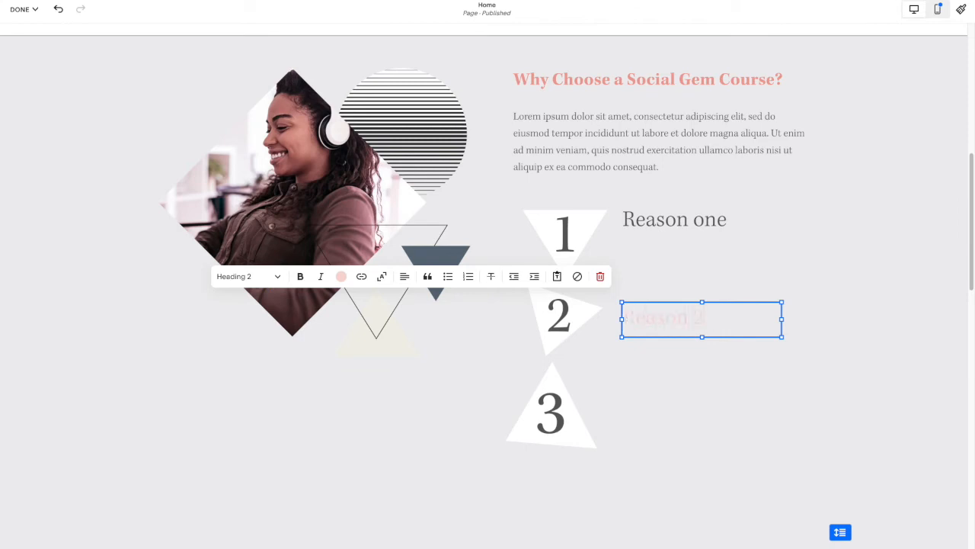
Colour the "Reason 2" heading dark grey from the palette
{"action": "triple_click", "coordinate": [647, 320]}
{"action": "left_click", "coordinate": [340, 276]}
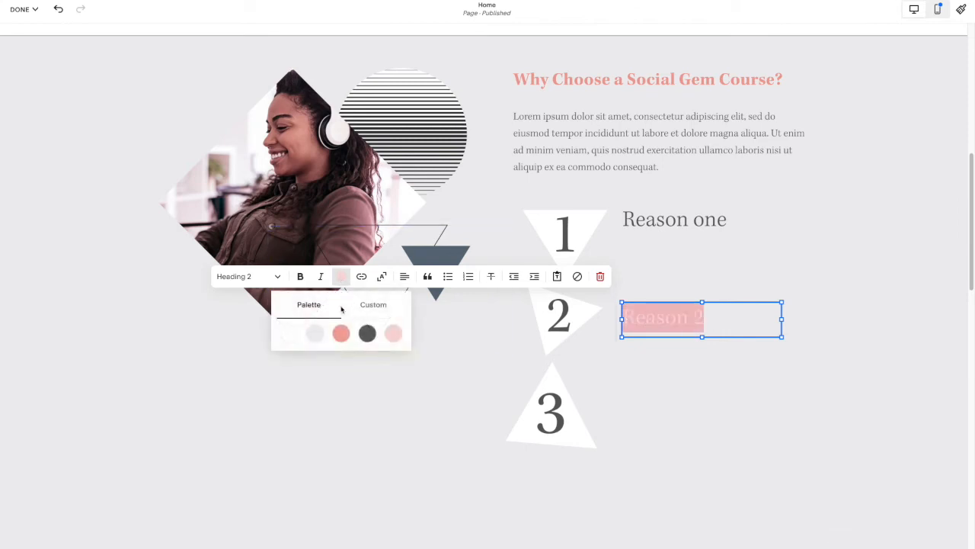
{"action": "left_click", "coordinate": [369, 334]}
{"action": "left_click", "coordinate": [696, 267]}
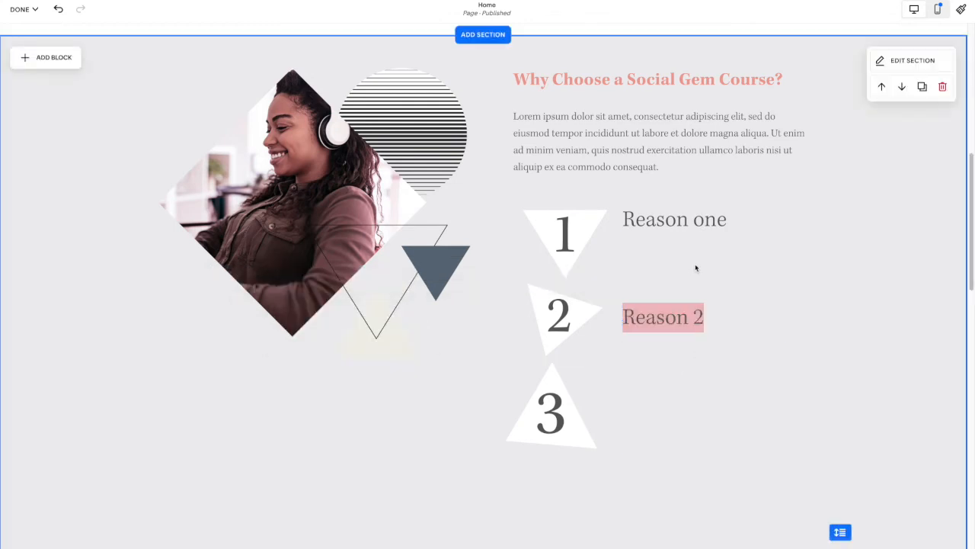
{"action": "double_click", "coordinate": [699, 318]}
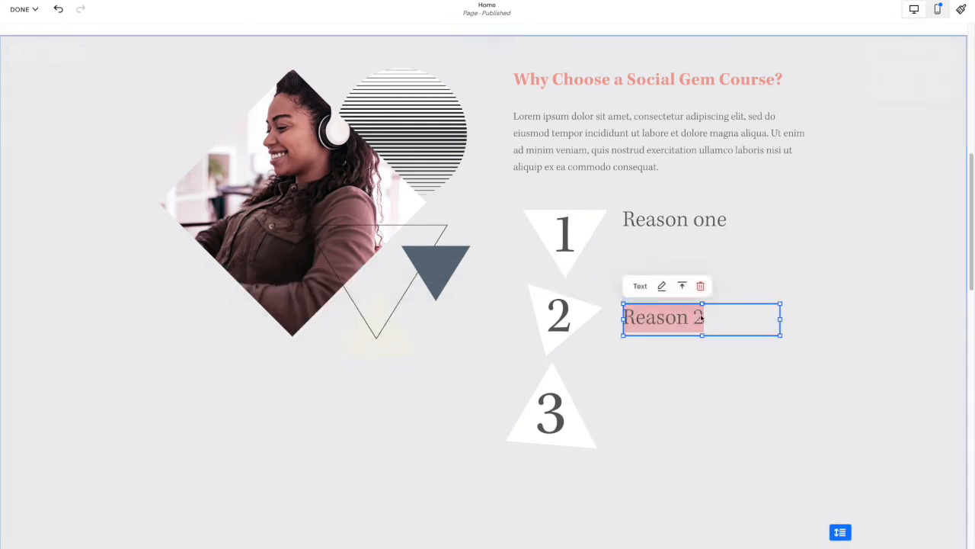
{"action": "left_click", "coordinate": [707, 379]}
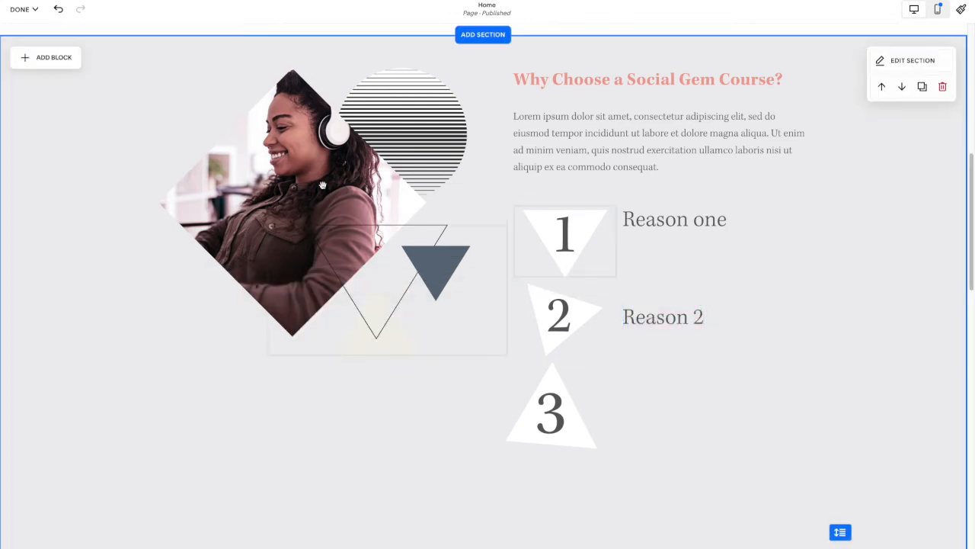
Add another text block and place it beside the number 3 graphic, below the "Reason 2" heading
{"action": "left_click", "coordinate": [39, 57]}
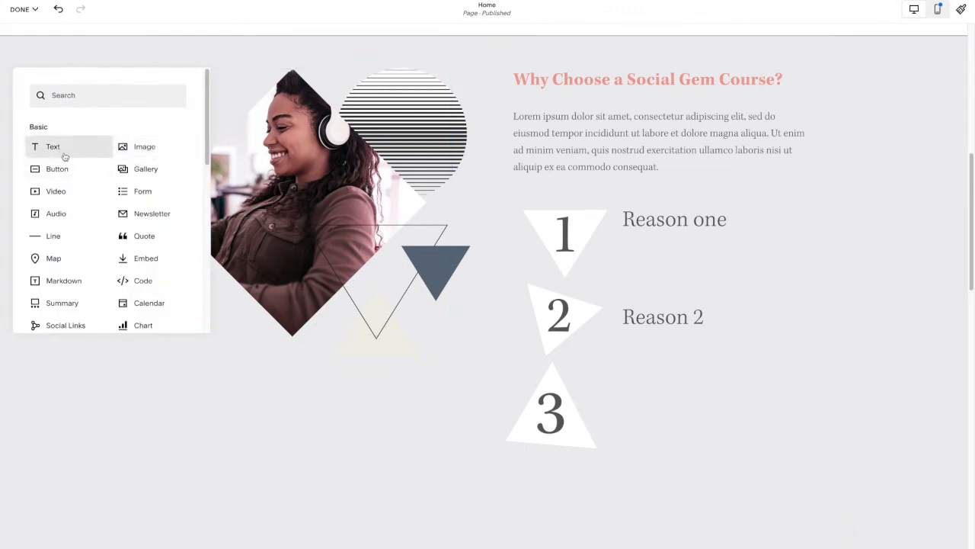
{"action": "left_click", "coordinate": [68, 148]}
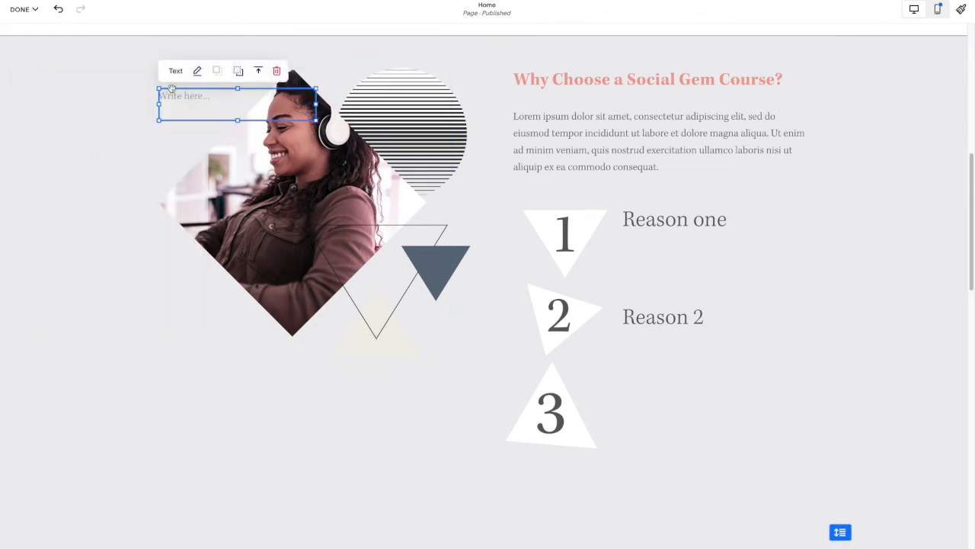
{"action": "left_click_drag", "start_coordinate": [196, 92], "coordinate": [639, 379]}
Enter "Reason 3" in the new text block and style it as Heading 2
{"action": "left_click", "coordinate": [640, 378]}
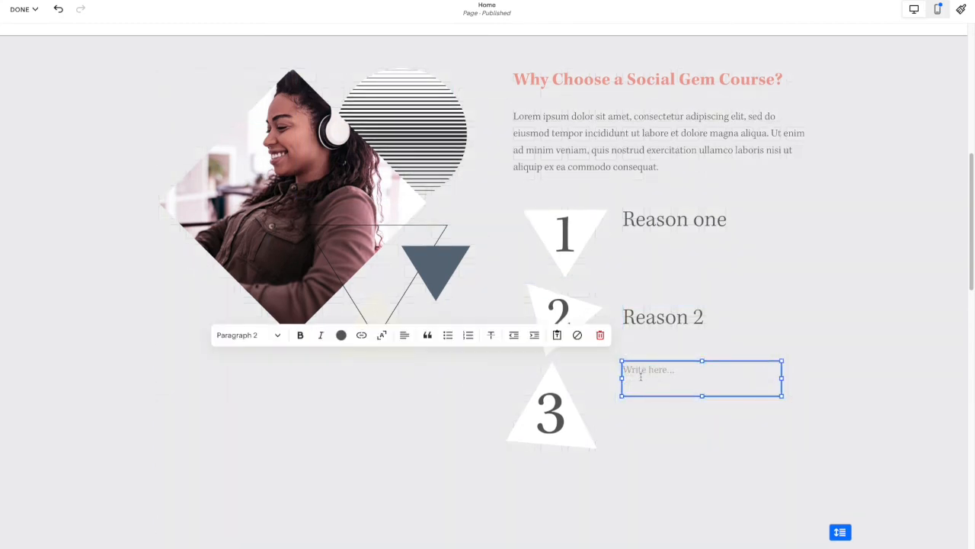
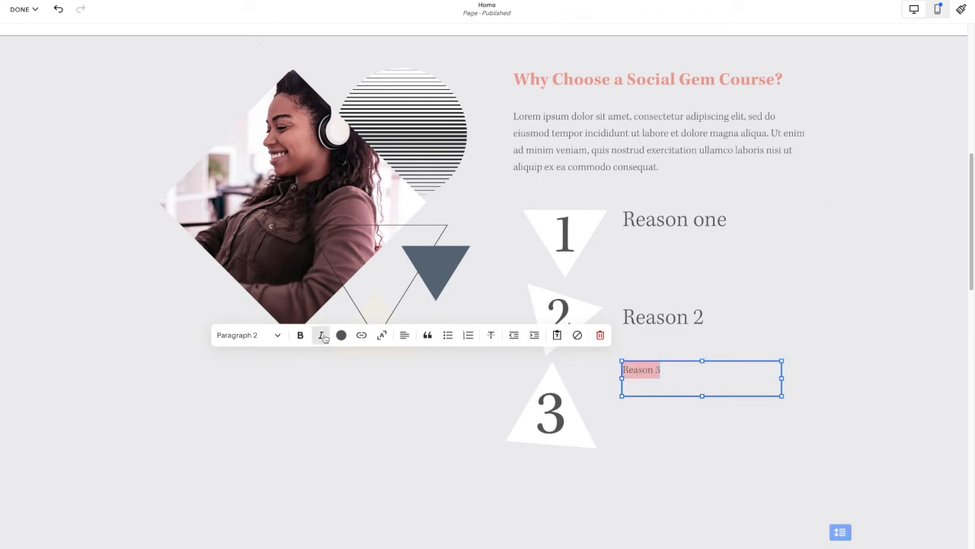
{"action": "left_click", "coordinate": [256, 335]}
{"action": "left_click", "coordinate": [247, 385]}
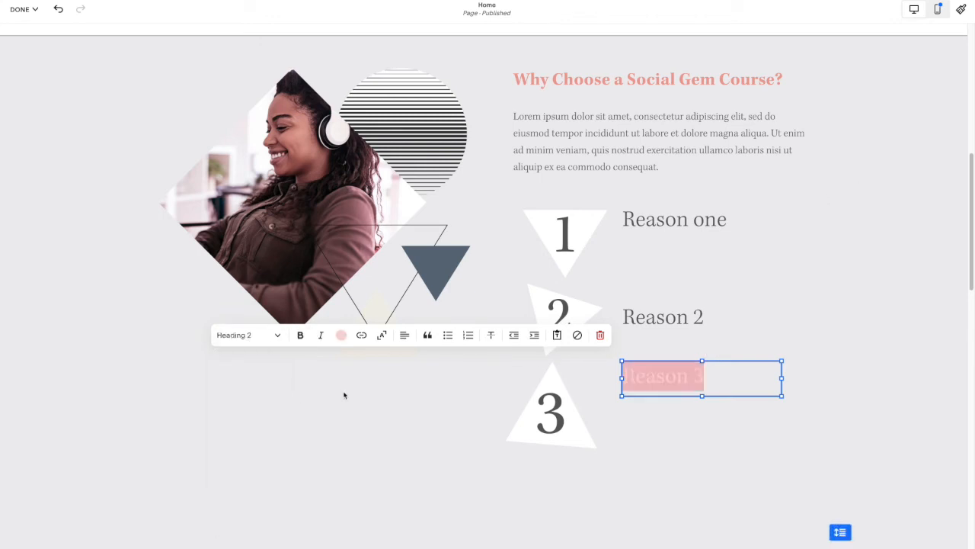
Colour the "Reason 3" heading dark grey from the palette
{"action": "left_click", "coordinate": [343, 335]}
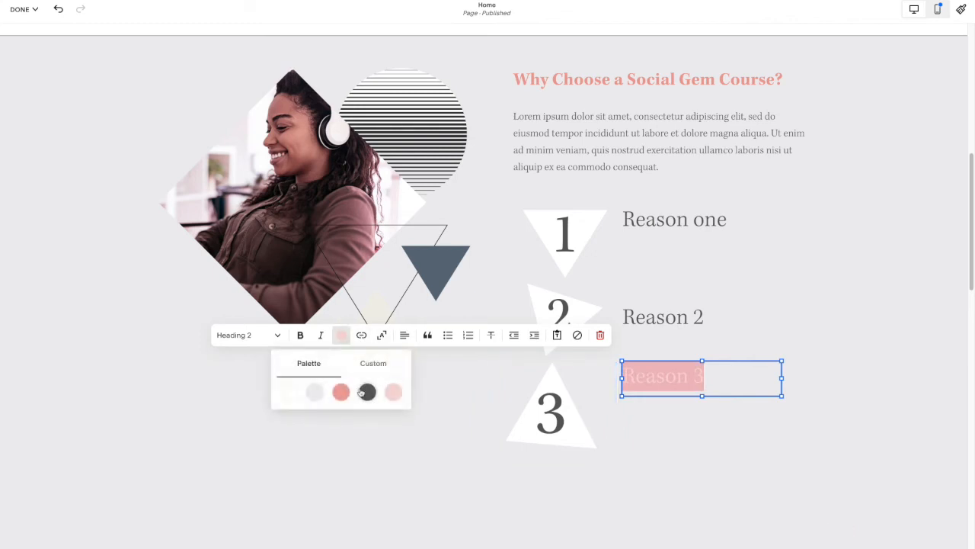
{"action": "left_click", "coordinate": [579, 357]}
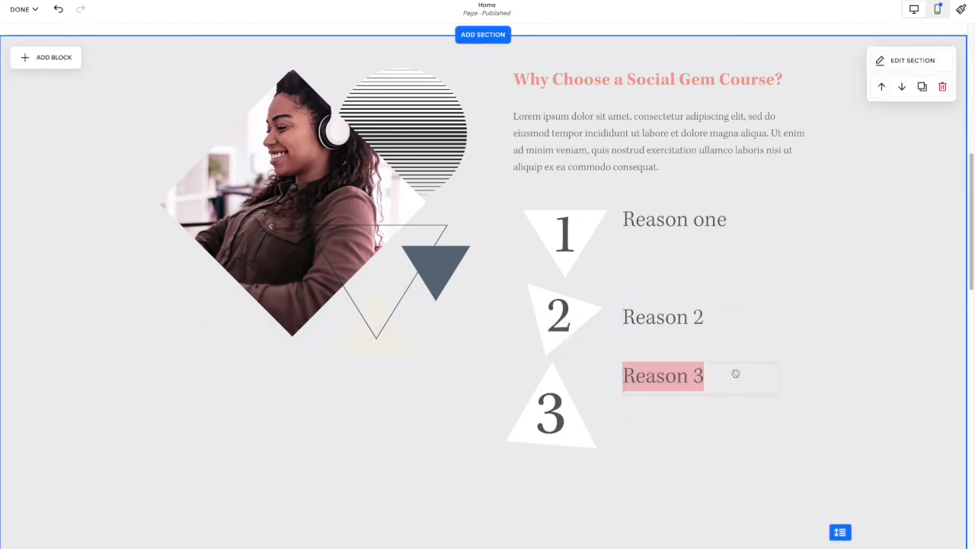
{"action": "double_click", "coordinate": [681, 381]}
{"action": "left_click", "coordinate": [735, 348]}
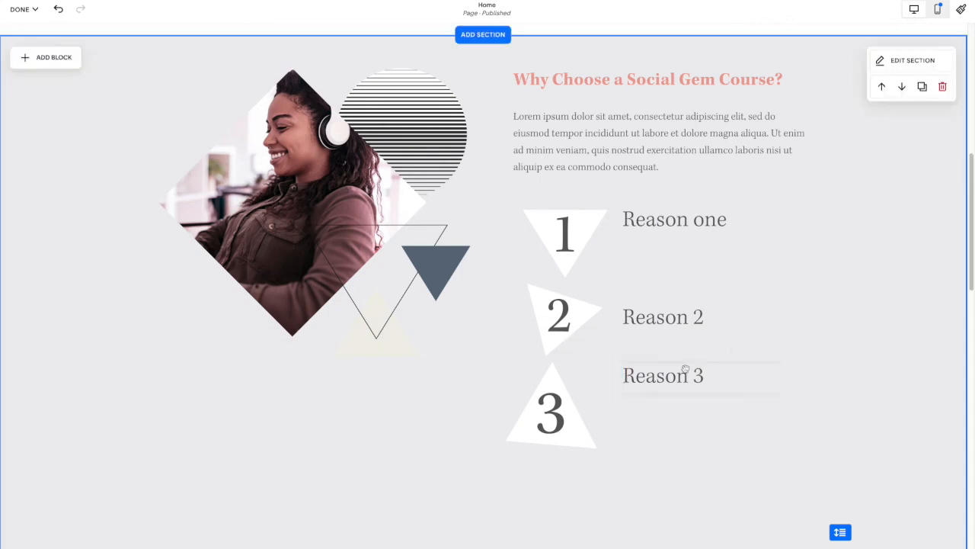
Lower the "Reason 3" heading, and shrink the number 3 graphic so it lines up beneath the number 2 graphic
{"action": "left_click_drag", "start_coordinate": [665, 367], "coordinate": [661, 383]}
{"action": "left_click", "coordinate": [579, 401]}
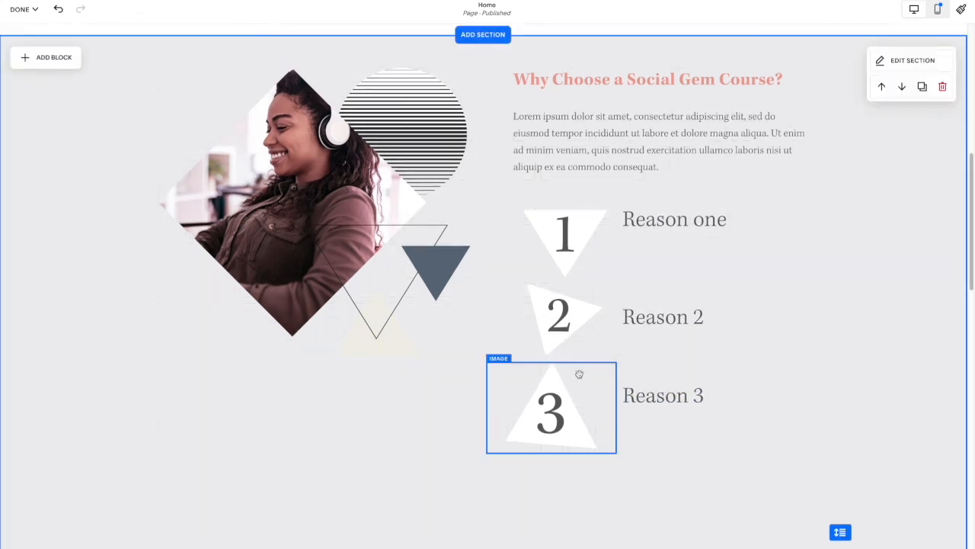
{"action": "left_click", "coordinate": [567, 378]}
{"action": "left_click_drag", "start_coordinate": [616, 364], "coordinate": [589, 364]}
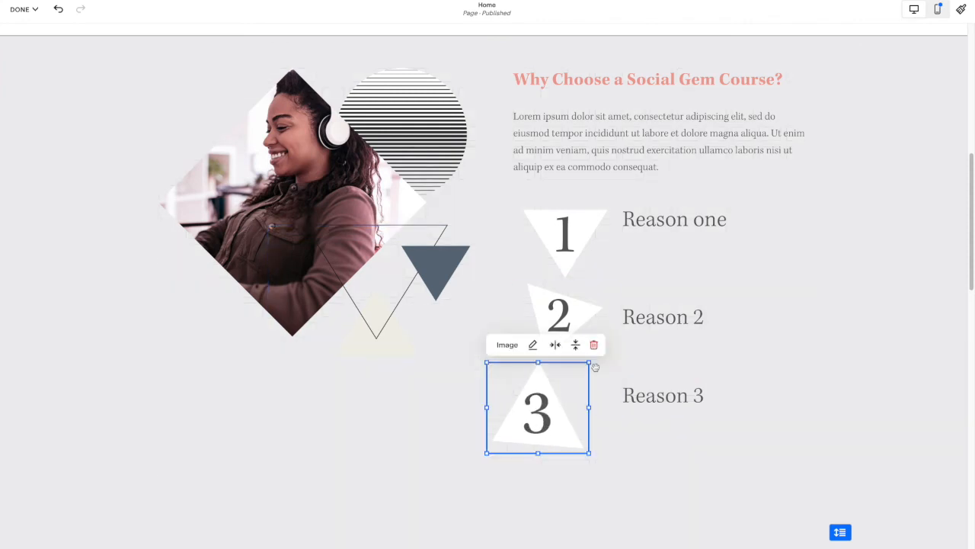
{"action": "left_click_drag", "start_coordinate": [488, 363], "coordinate": [488, 382]}
{"action": "left_click_drag", "start_coordinate": [547, 406], "coordinate": [578, 371]}
Raise the "Reason 3" heading to the top edge of the number 3 graphic
{"action": "left_click", "coordinate": [735, 376]}
{"action": "left_click_drag", "start_coordinate": [692, 328], "coordinate": [688, 317]}
{"action": "left_click_drag", "start_coordinate": [681, 390], "coordinate": [681, 368]}
{"action": "left_click_drag", "start_coordinate": [668, 317], "coordinate": [667, 317]}
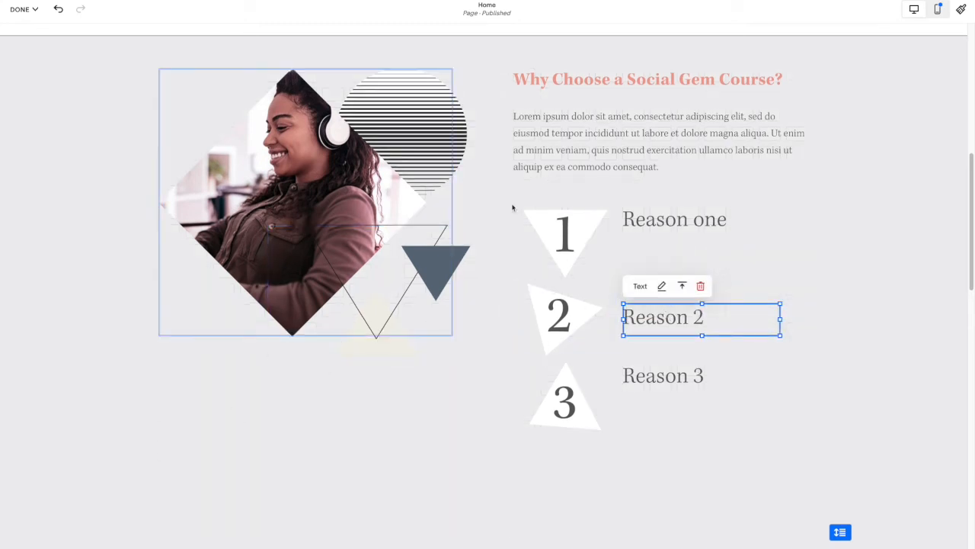
{"action": "left_click", "coordinate": [758, 473]}
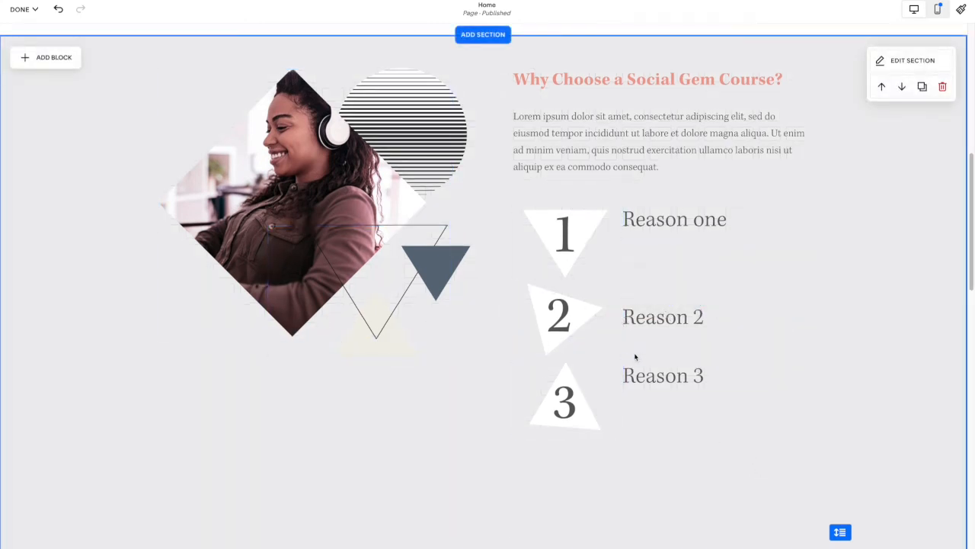
Shift the number 3 graphic and the "Reason 3" heading one row down, keeping the graphic aligned with the other numbers
{"action": "scroll", "coordinate": [643, 348], "scroll_direction": "down", "scroll_amount": 2}
{"action": "left_click_drag", "start_coordinate": [644, 292], "coordinate": [586, 343]}
{"action": "left_click", "coordinate": [694, 307]}
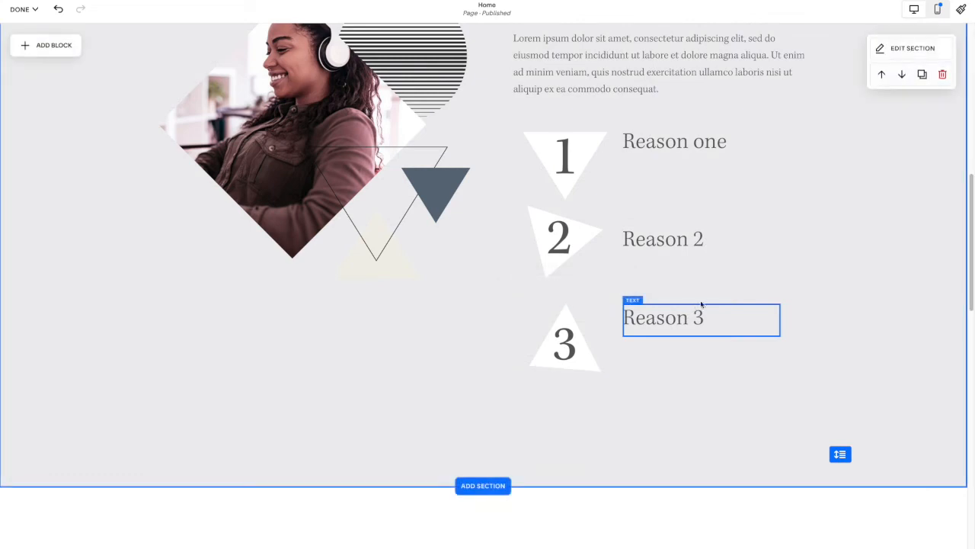
{"action": "left_click_drag", "start_coordinate": [545, 329], "coordinate": [541, 329]}
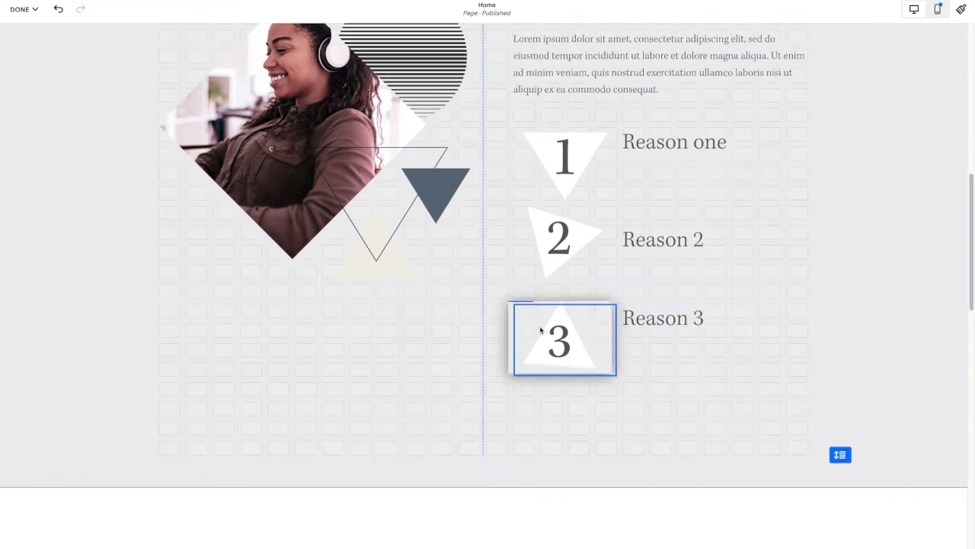
{"action": "left_click_drag", "start_coordinate": [447, 342], "coordinate": [546, 335]}
{"action": "left_click", "coordinate": [746, 311]}
{"action": "scroll", "coordinate": [701, 315], "scroll_direction": "up", "scroll_amount": 1}
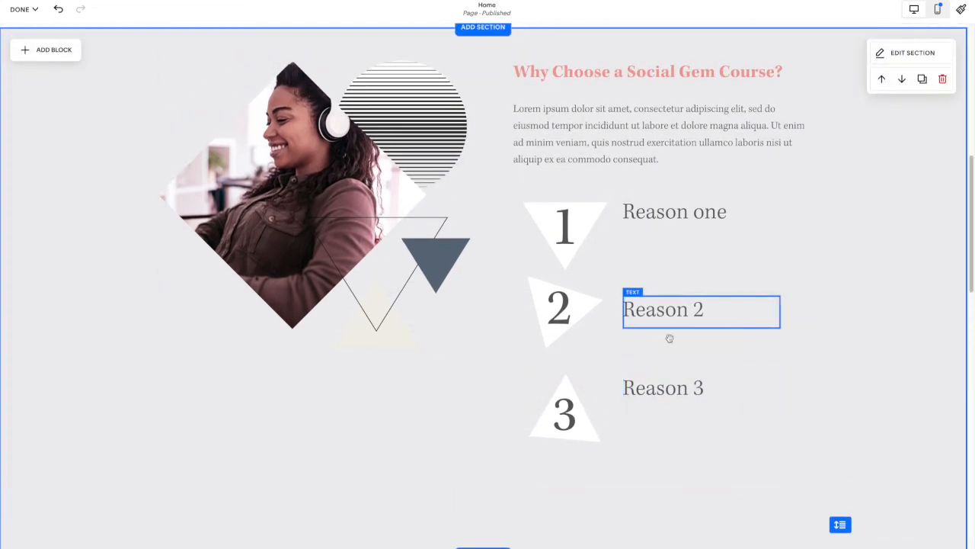
Move the number 3 graphic up directly beneath number 2 and raise the "Reason 2" heading by one row
{"action": "left_click_drag", "start_coordinate": [576, 408], "coordinate": [602, 404]}
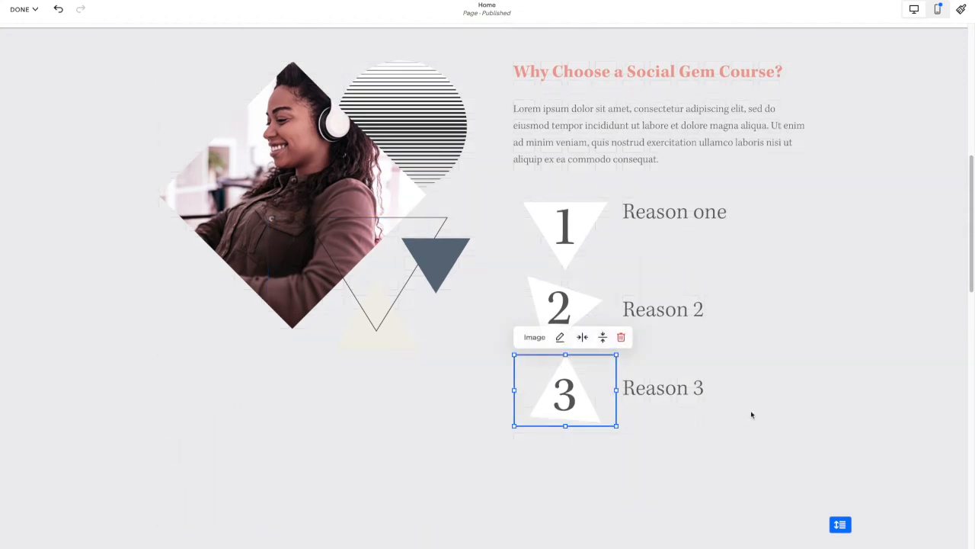
{"action": "left_click", "coordinate": [751, 400]}
{"action": "scroll", "coordinate": [731, 350], "scroll_direction": "up", "scroll_amount": 1}
{"action": "left_click_drag", "start_coordinate": [675, 318], "coordinate": [674, 314]}
{"action": "left_click", "coordinate": [797, 370]}
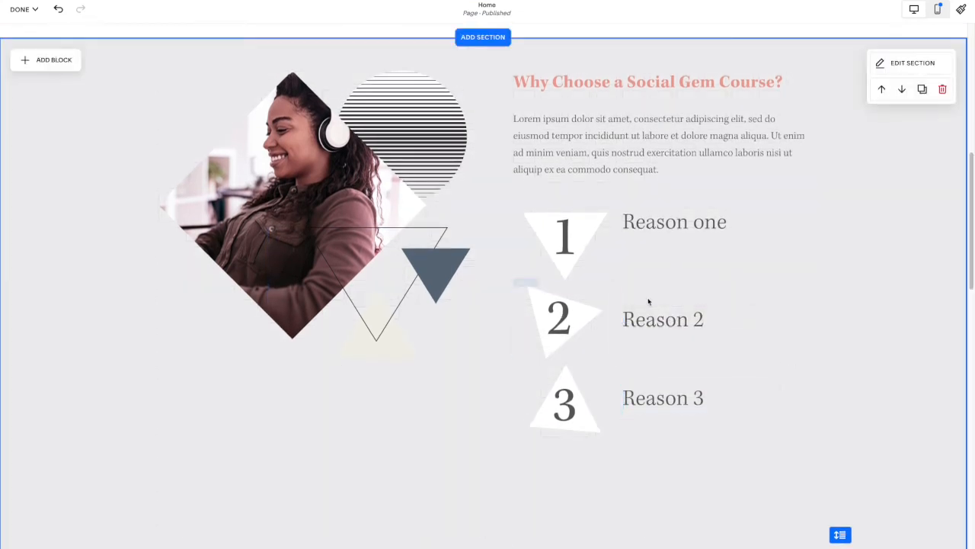
{"action": "mouse_move", "coordinate": [644, 305]}
{"action": "left_mouse_down"}
{"action": "mouse_move", "coordinate": [646, 295]}
{"action": "mouse_move", "coordinate": [638, 312]}
{"action": "mouse_move", "coordinate": [648, 297]}
{"action": "left_mouse_up"}
{"action": "scroll", "coordinate": [703, 183], "scroll_direction": "up", "scroll_amount": 1}
{"action": "left_click", "coordinate": [869, 123]}
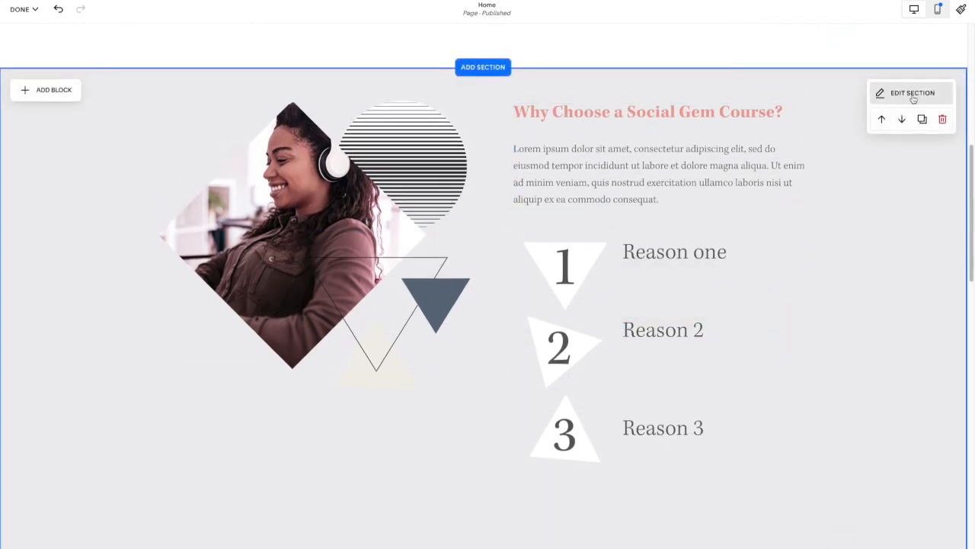
Set the section's grid gap to the narrow preset
{"action": "left_click", "coordinate": [912, 94]}
{"action": "left_click", "coordinate": [901, 202]}
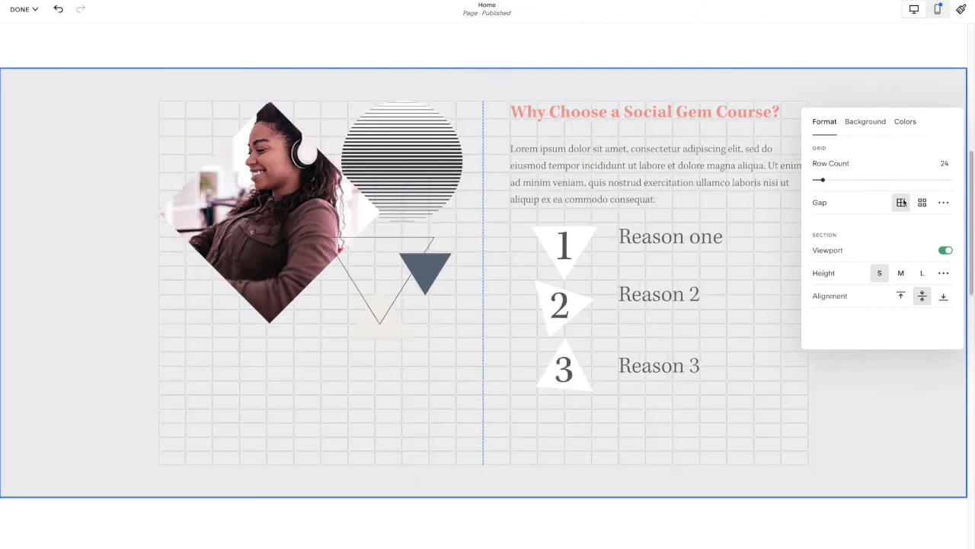
{"action": "left_click", "coordinate": [658, 397]}
Resize and reposition the number graphics and the "Reason 2" and "Reason 3" headings to fit the tighter grid
{"action": "left_click_drag", "start_coordinate": [667, 358], "coordinate": [667, 345]}
{"action": "left_click_drag", "start_coordinate": [663, 295], "coordinate": [665, 310]}
{"action": "mouse_move", "coordinate": [659, 353]}
{"action": "left_mouse_down"}
{"action": "mouse_move", "coordinate": [658, 375]}
{"action": "mouse_move", "coordinate": [657, 365]}
{"action": "left_mouse_up"}
{"action": "left_click_drag", "start_coordinate": [577, 379], "coordinate": [576, 388]}
{"action": "left_click_drag", "start_coordinate": [573, 261], "coordinate": [581, 250]}
{"action": "left_click_drag", "start_coordinate": [619, 216], "coordinate": [611, 221]}
{"action": "left_click", "coordinate": [743, 330]}
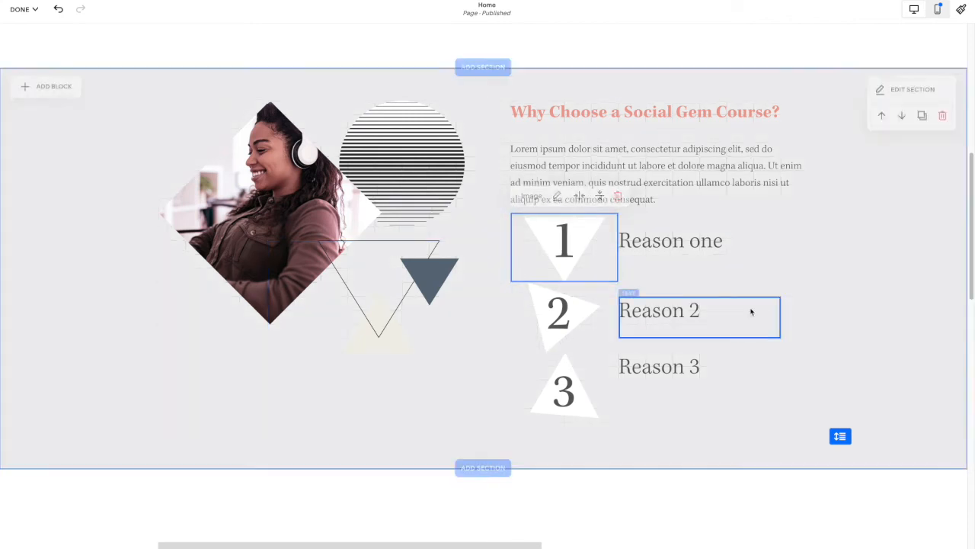
{"action": "left_click_drag", "start_coordinate": [554, 404], "coordinate": [556, 404]}
{"action": "left_click", "coordinate": [866, 180]}
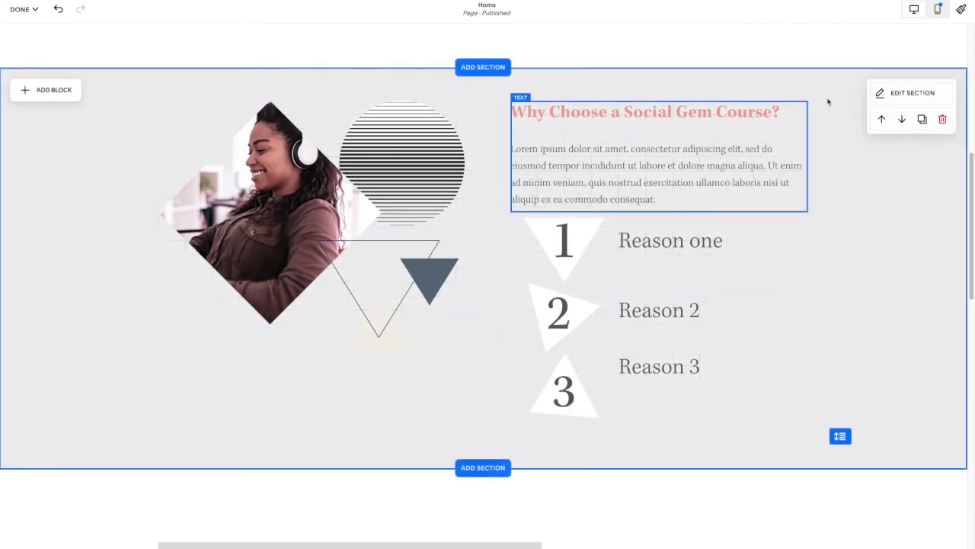
Switch the page to its mobile layout and move the striped circle image up behind the diamond photo's upper right edge
{"action": "left_click", "coordinate": [939, 9]}
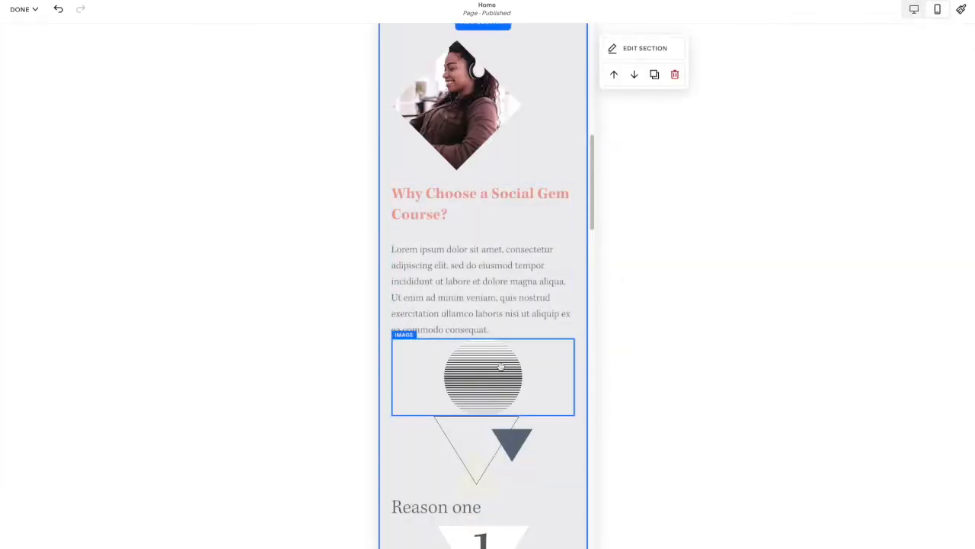
{"action": "scroll", "coordinate": [500, 368], "scroll_direction": "down", "scroll_amount": 4}
{"action": "scroll", "coordinate": [501, 369], "scroll_direction": "down", "scroll_amount": 3}
{"action": "scroll", "coordinate": [503, 370], "scroll_direction": "up", "scroll_amount": 6}
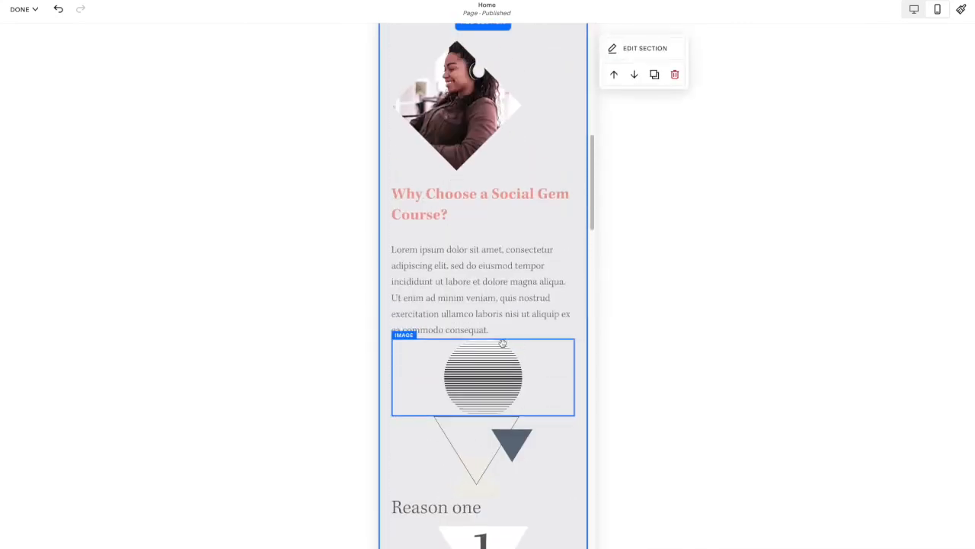
{"action": "scroll", "coordinate": [503, 343], "scroll_direction": "up", "scroll_amount": 1}
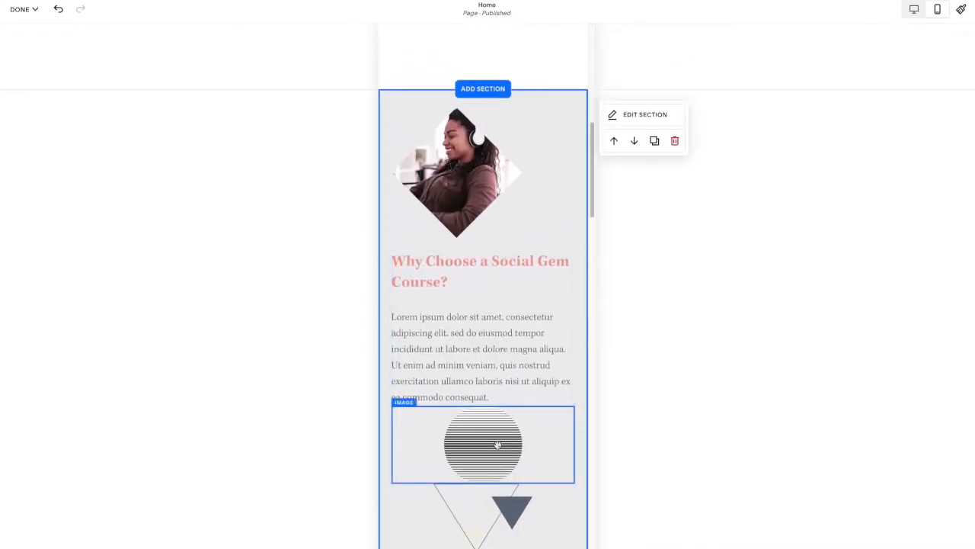
{"action": "left_click_drag", "start_coordinate": [496, 442], "coordinate": [515, 145]}
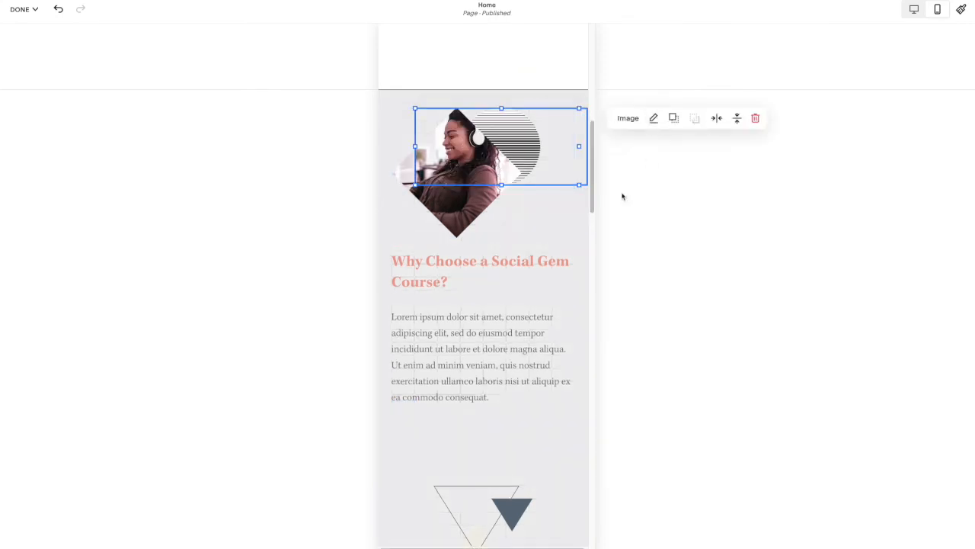
Place the triangles graphic at the diamond photo's lower right edge and move the "Why Choose a Social Gem Course?" text down slightly
{"action": "left_click_drag", "start_coordinate": [496, 501], "coordinate": [561, 189]}
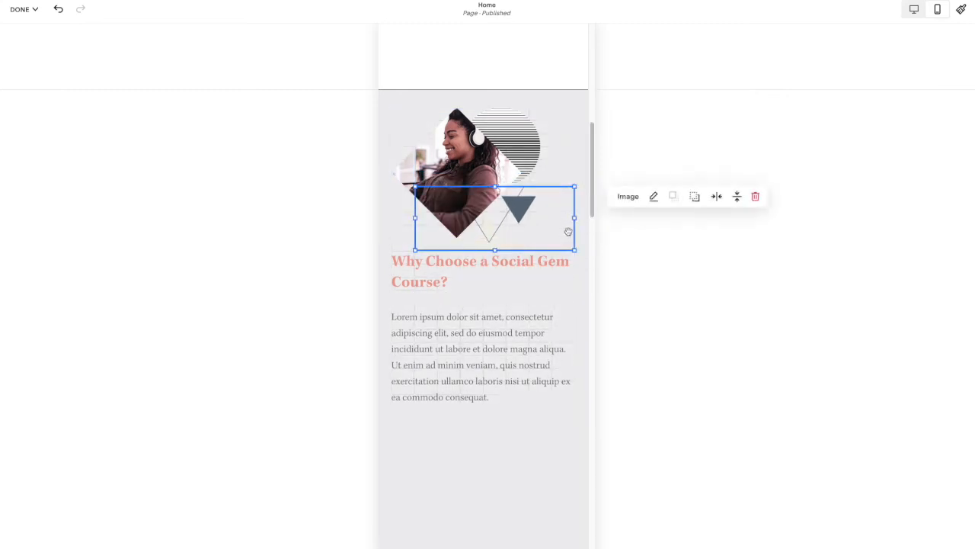
{"action": "left_click", "coordinate": [545, 305]}
{"action": "left_click_drag", "start_coordinate": [478, 269], "coordinate": [480, 280]}
{"action": "left_click_drag", "start_coordinate": [514, 203], "coordinate": [527, 215]}
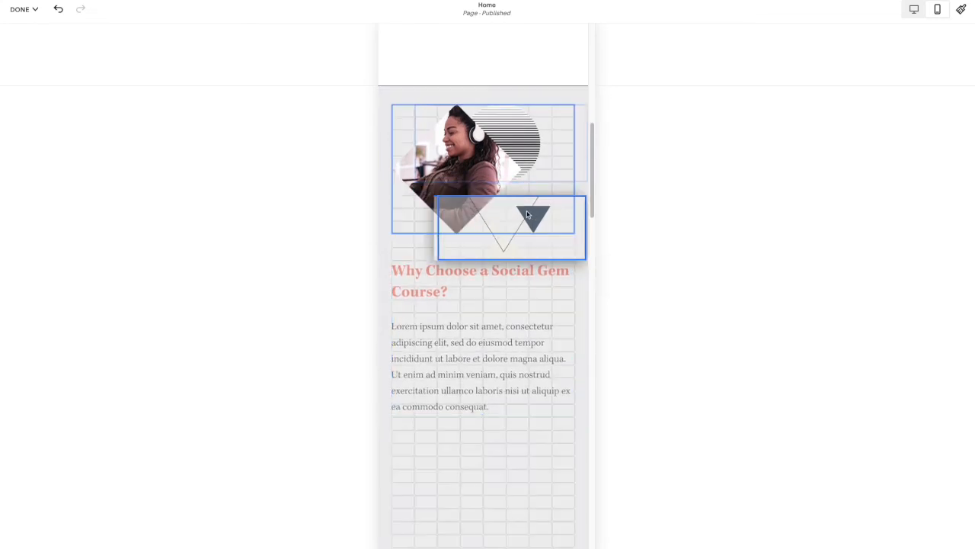
{"action": "left_click_drag", "start_coordinate": [526, 140], "coordinate": [557, 144]}
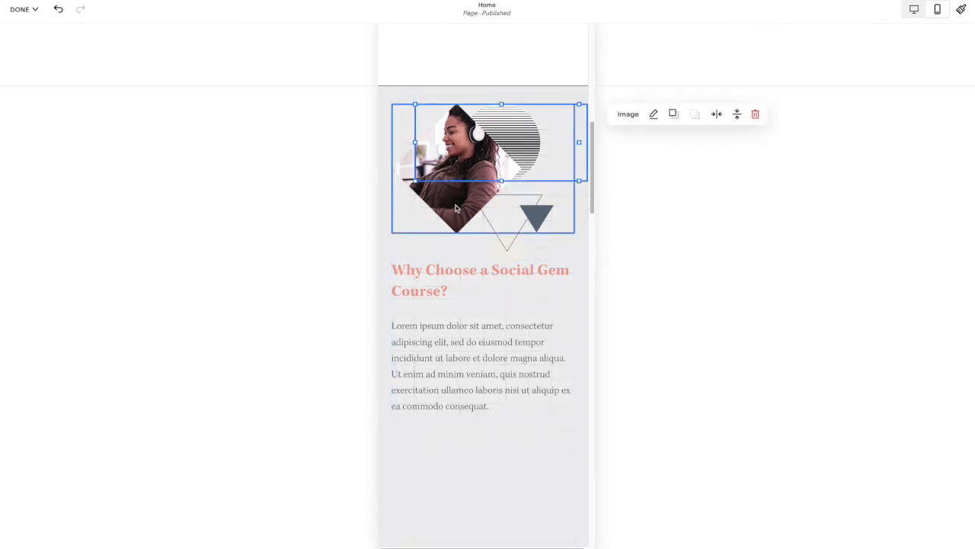
Move the "Reason one" heading up below the paragraph, then shrink the number 1 graphic and place it beneath that heading
{"action": "scroll", "coordinate": [464, 218], "scroll_direction": "down", "scroll_amount": 3}
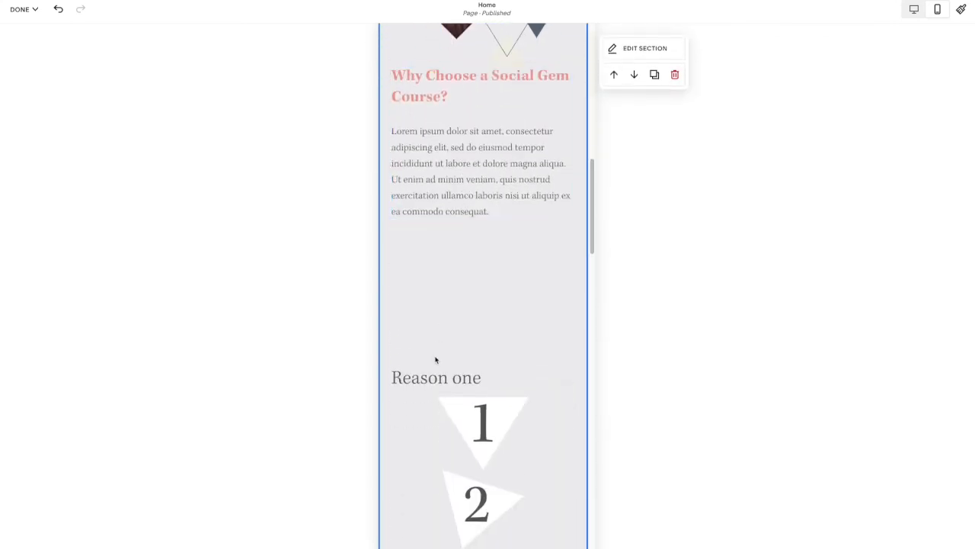
{"action": "left_click_drag", "start_coordinate": [437, 373], "coordinate": [439, 243]}
{"action": "left_click_drag", "start_coordinate": [474, 418], "coordinate": [448, 312]}
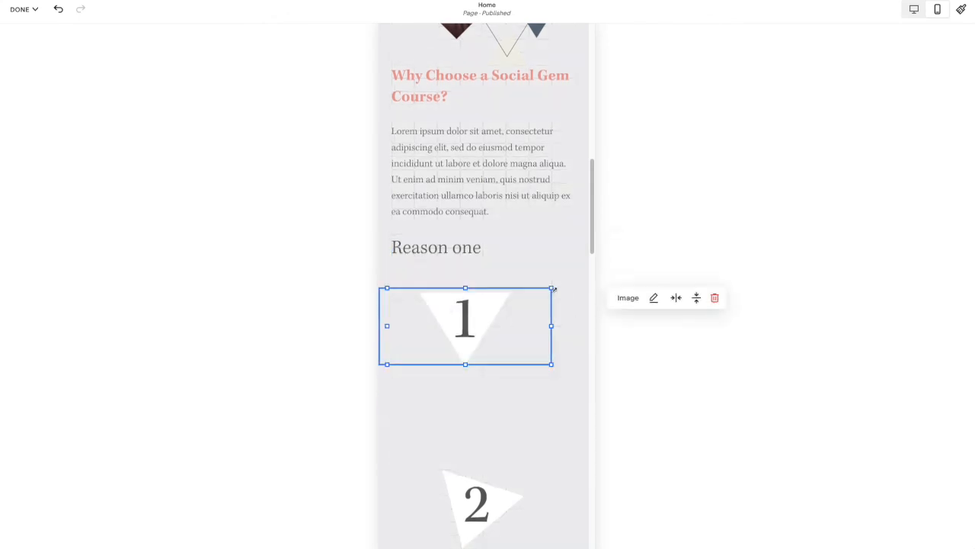
{"action": "left_click_drag", "start_coordinate": [535, 296], "coordinate": [483, 313]}
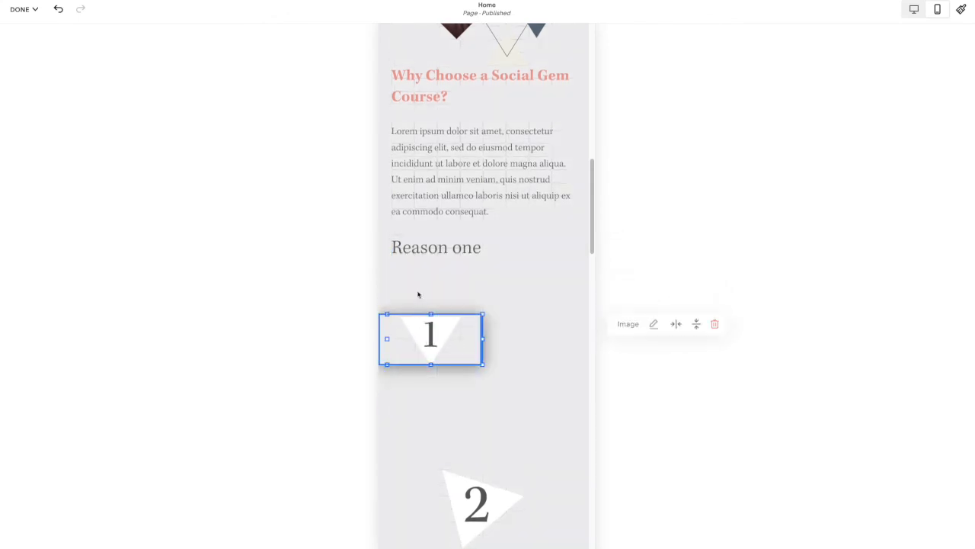
{"action": "left_click_drag", "start_coordinate": [418, 338], "coordinate": [416, 287]}
Shrink the number 2 graphic and place it directly below the number 1 graphic
{"action": "left_click_drag", "start_coordinate": [462, 480], "coordinate": [426, 351]}
{"action": "left_click_drag", "start_coordinate": [552, 312], "coordinate": [482, 327]}
{"action": "left_click_drag", "start_coordinate": [440, 358], "coordinate": [439, 346]}
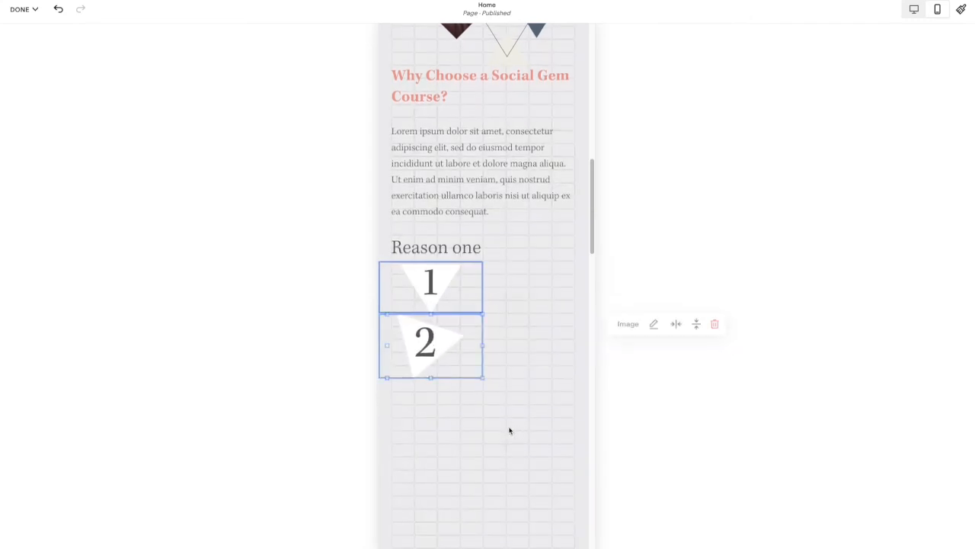
Shrink the number 3 graphic and stack it directly below the number 2 graphic
{"action": "scroll", "coordinate": [512, 429], "scroll_direction": "down", "scroll_amount": 3}
{"action": "left_click_drag", "start_coordinate": [482, 470], "coordinate": [420, 308]}
{"action": "left_click_drag", "start_coordinate": [542, 284], "coordinate": [471, 294]}
{"action": "left_click_drag", "start_coordinate": [435, 321], "coordinate": [436, 299]}
{"action": "left_click", "coordinate": [503, 373]}
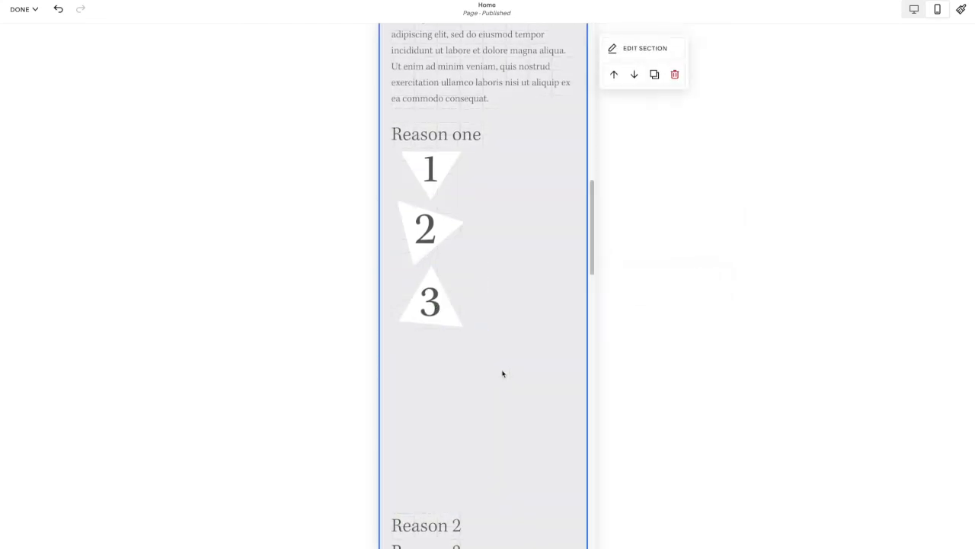
Bring the "Reason 2" heading up beside the number 1 graphic and the "Reason 3" heading up beside the number 2 graphic
{"action": "left_click_drag", "start_coordinate": [514, 526], "coordinate": [500, 163]}
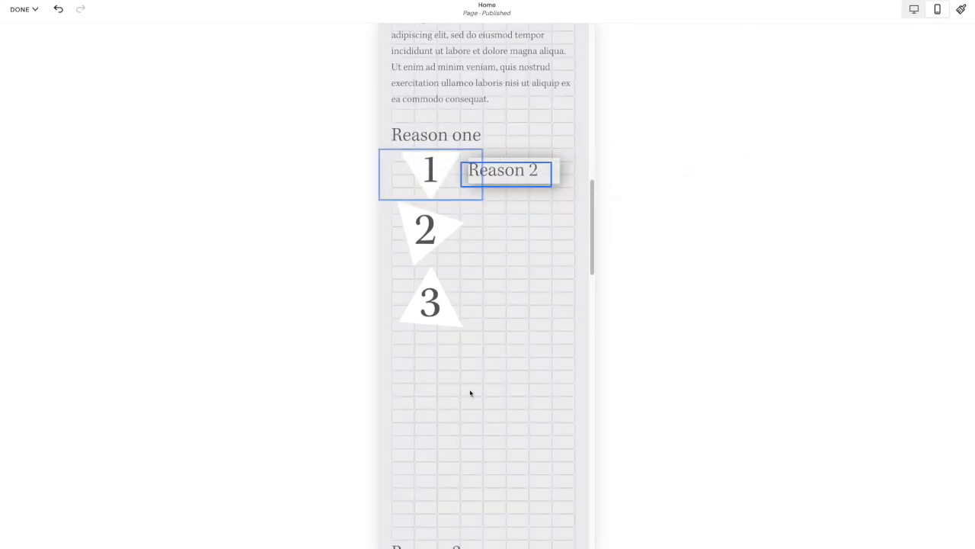
{"action": "left_click_drag", "start_coordinate": [470, 393], "coordinate": [468, 404]}
{"action": "left_click_drag", "start_coordinate": [455, 545], "coordinate": [500, 235]}
{"action": "left_click_drag", "start_coordinate": [581, 238], "coordinate": [527, 222]}
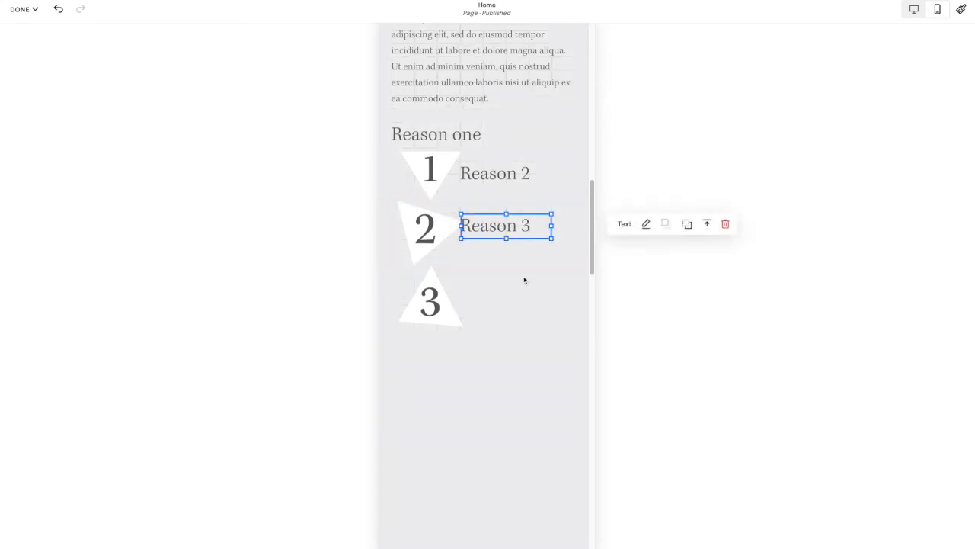
{"action": "scroll", "coordinate": [479, 483], "scroll_direction": "down", "scroll_amount": 2}
{"action": "scroll", "coordinate": [492, 386], "scroll_direction": "up", "scroll_amount": 1}
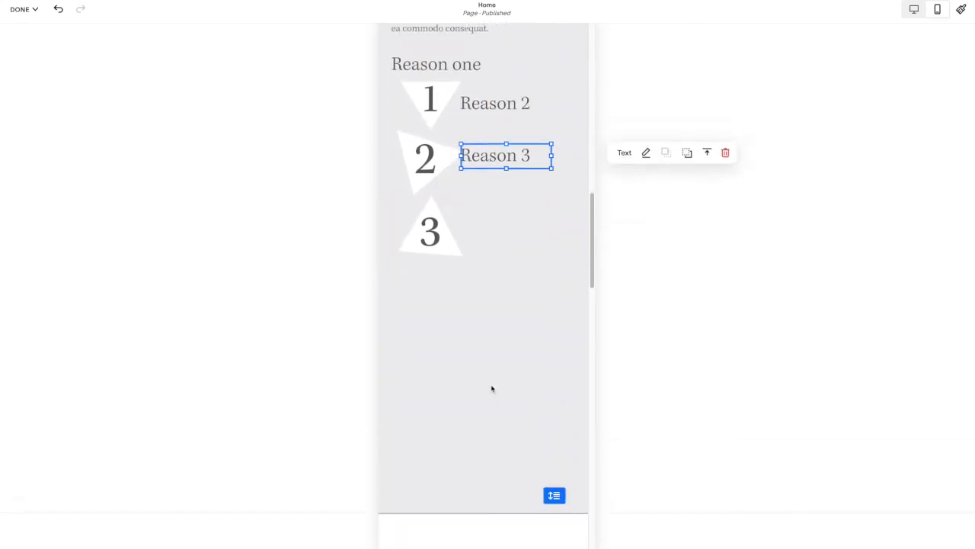
{"action": "left_click", "coordinate": [457, 363]}
Shift the "Reason one" heading inward one column and lower the "Reason 2" and "Reason 3" headings beside their matching number graphics
{"action": "scroll", "coordinate": [458, 364], "scroll_direction": "up", "scroll_amount": 1}
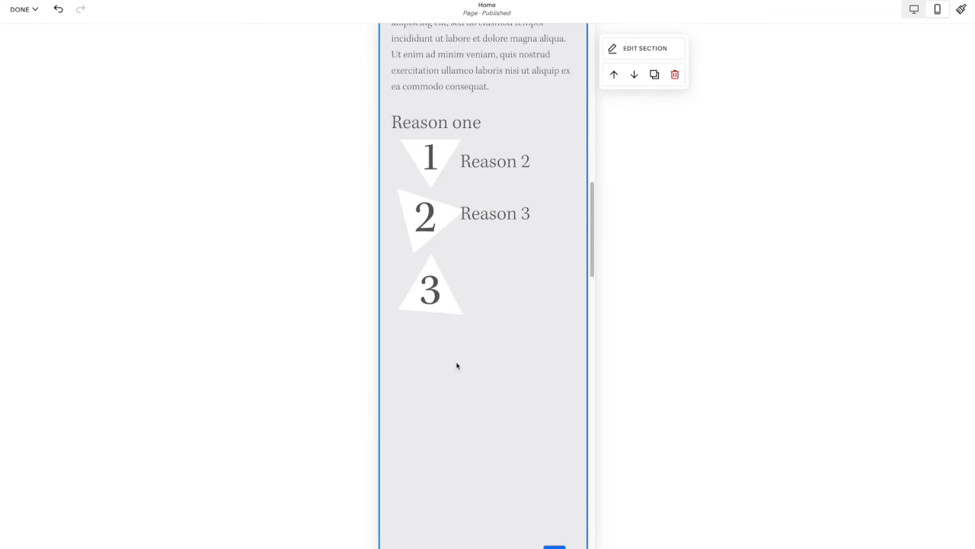
{"action": "scroll", "coordinate": [457, 364], "scroll_direction": "up", "scroll_amount": 1}
{"action": "left_click_drag", "start_coordinate": [475, 139], "coordinate": [505, 138]}
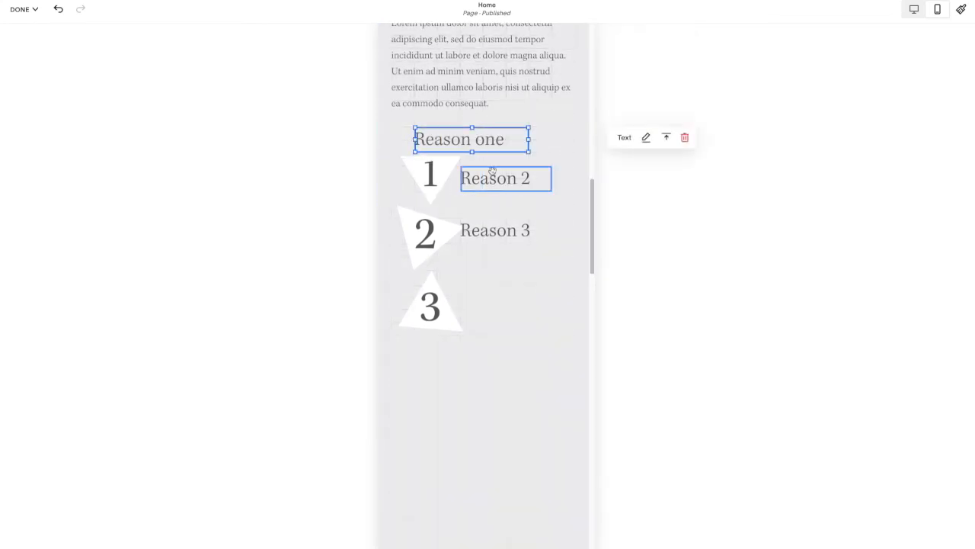
{"action": "left_click_drag", "start_coordinate": [499, 230], "coordinate": [510, 295]}
{"action": "left_click_drag", "start_coordinate": [501, 177], "coordinate": [499, 224]}
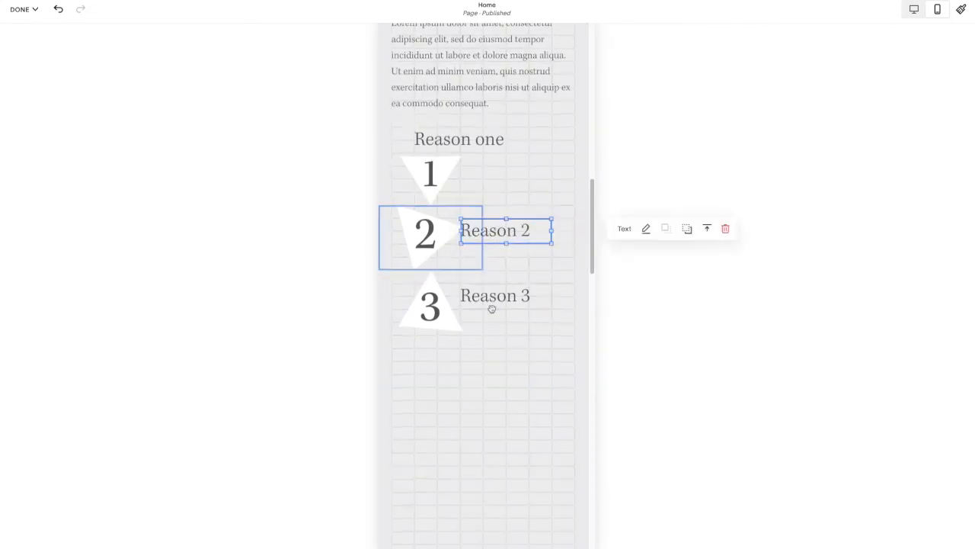
{"action": "left_click_drag", "start_coordinate": [494, 291], "coordinate": [479, 230]}
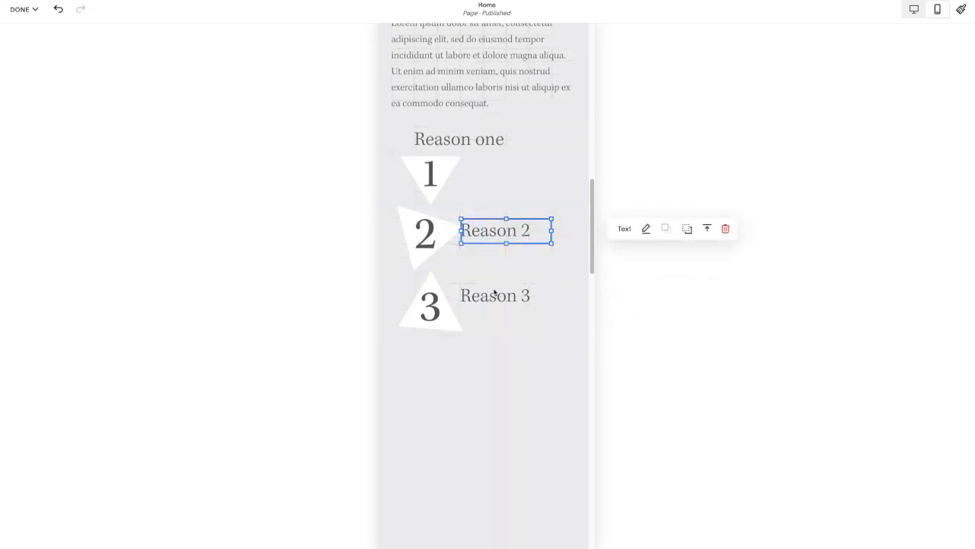
Shift the "Reason 2" and "Reason 3" headings inward one column and place the "Reason one" heading beside the number 1 graphic
{"action": "left_click_drag", "start_coordinate": [488, 219], "coordinate": [505, 221]}
{"action": "left_click_drag", "start_coordinate": [491, 287], "coordinate": [513, 285]}
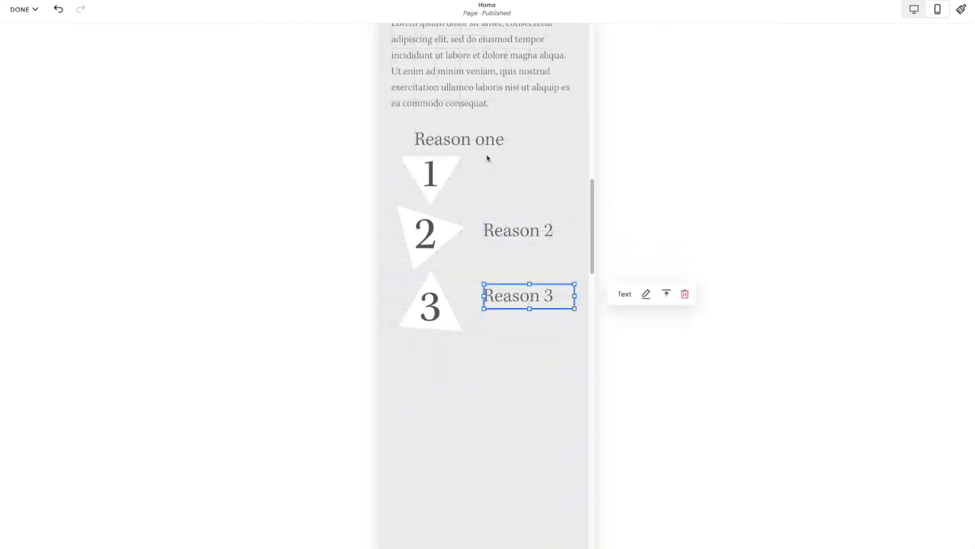
{"action": "left_click_drag", "start_coordinate": [483, 138], "coordinate": [536, 340]}
{"action": "left_click", "coordinate": [537, 336]}
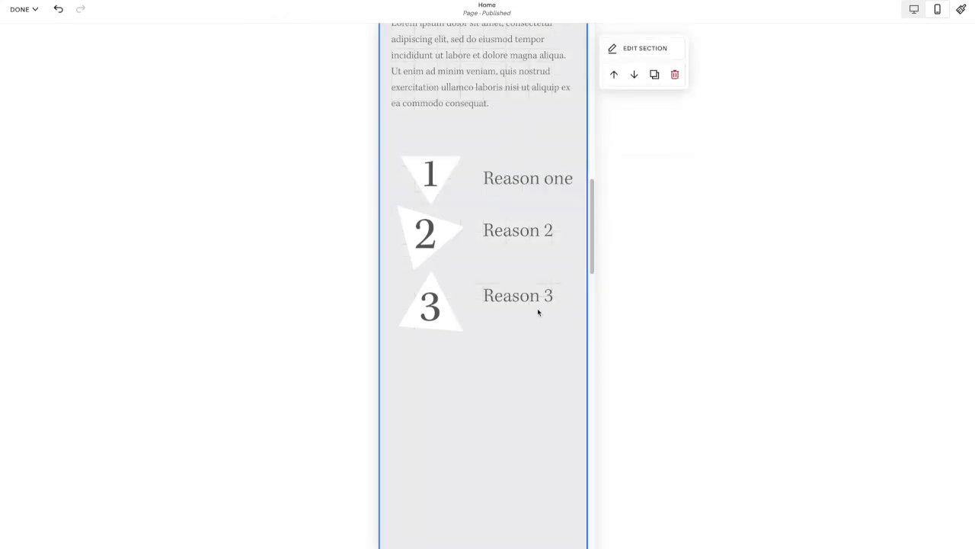
Change the first reason's heading text to "Reason 1"
{"action": "double_click", "coordinate": [545, 177]}
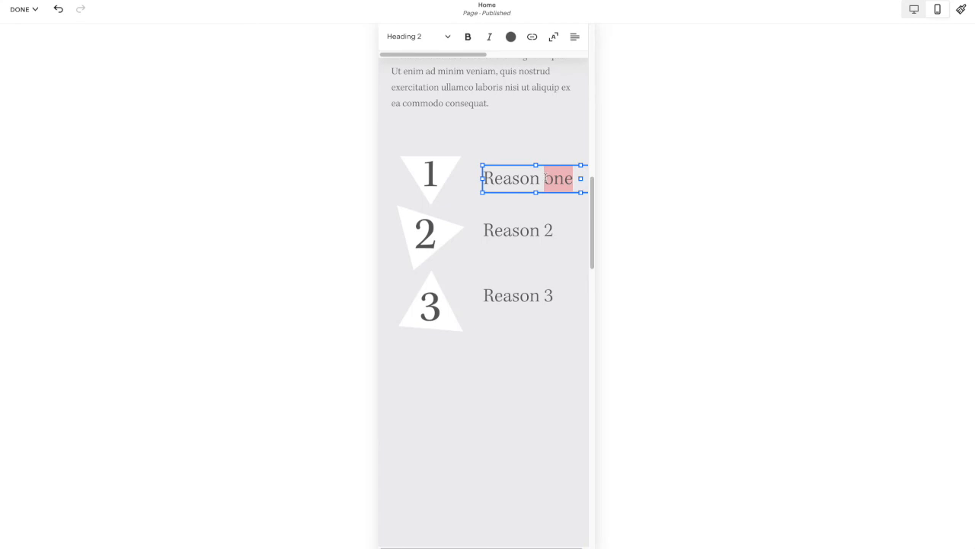
{"action": "key", "text": "Escape"}
{"action": "left_click", "coordinate": [518, 320]}
{"action": "scroll", "coordinate": [518, 320], "scroll_direction": "down", "scroll_amount": 2}
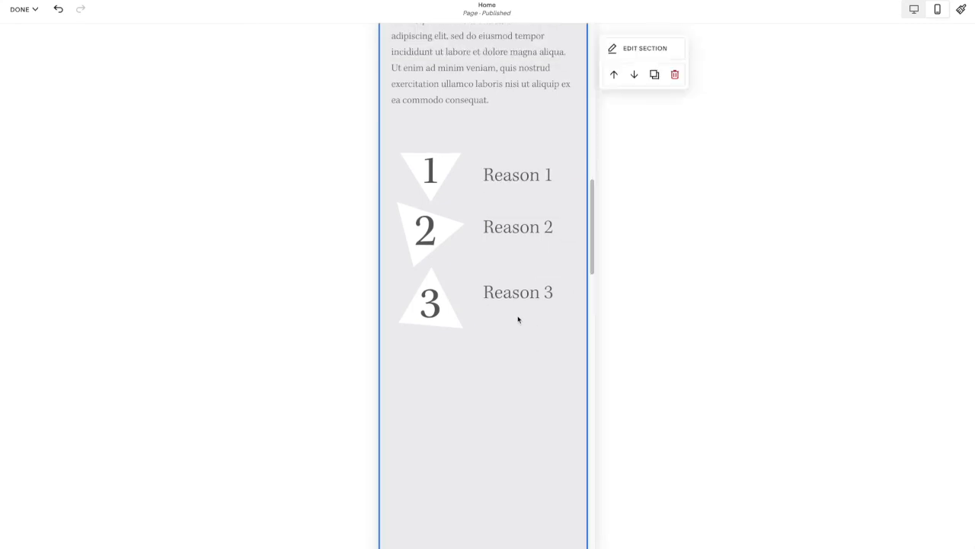
Move the number 1 graphic and its "Reason 1" heading up one grid row for even spacing with the other reasons
{"action": "scroll", "coordinate": [487, 288], "scroll_direction": "up", "scroll_amount": 1}
{"action": "scroll", "coordinate": [441, 195], "scroll_direction": "up", "scroll_amount": 1}
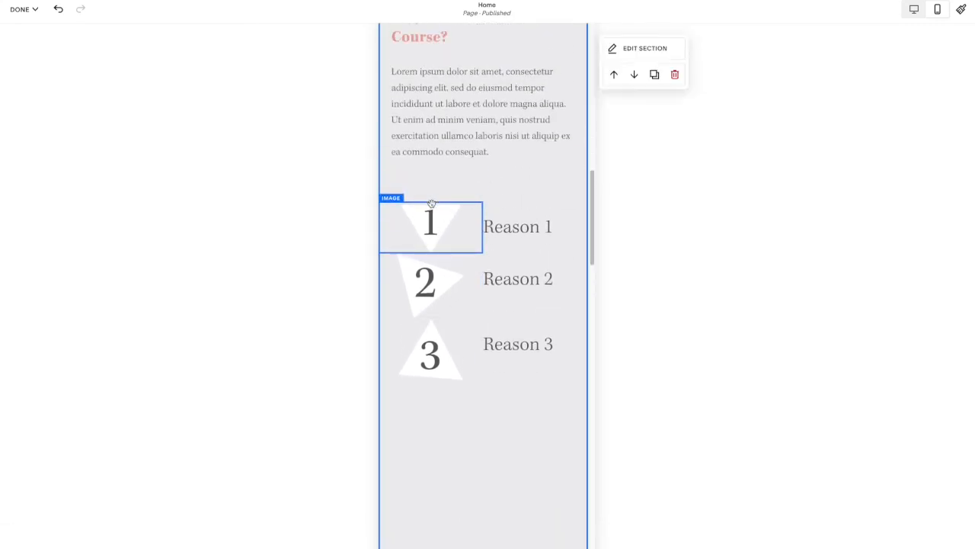
{"action": "left_click", "coordinate": [428, 206]}
{"action": "mouse_move", "coordinate": [428, 202]}
{"action": "left_mouse_down"}
{"action": "mouse_move", "coordinate": [431, 229]}
{"action": "mouse_move", "coordinate": [429, 214]}
{"action": "left_mouse_up"}
{"action": "scroll", "coordinate": [516, 191], "scroll_direction": "up", "scroll_amount": 1}
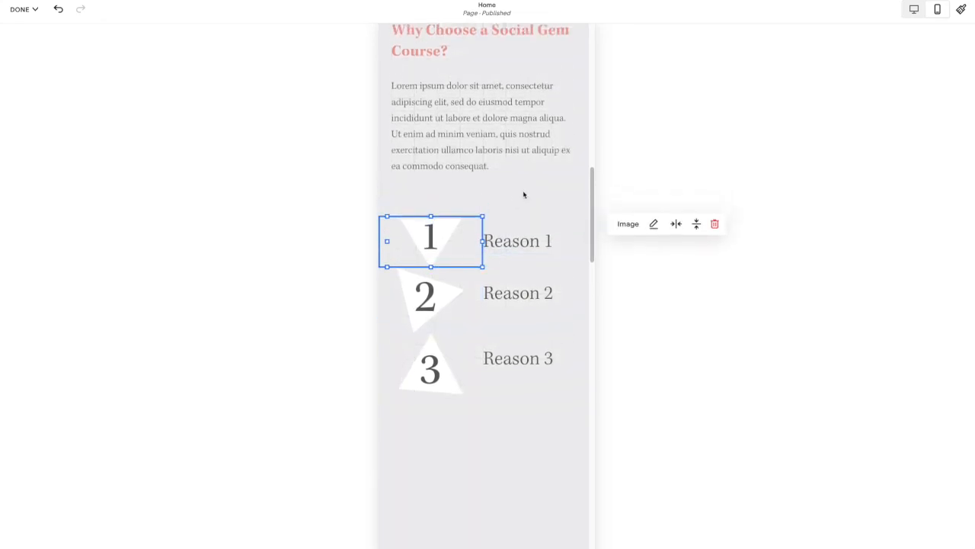
{"action": "scroll", "coordinate": [523, 195], "scroll_direction": "up", "scroll_amount": 4}
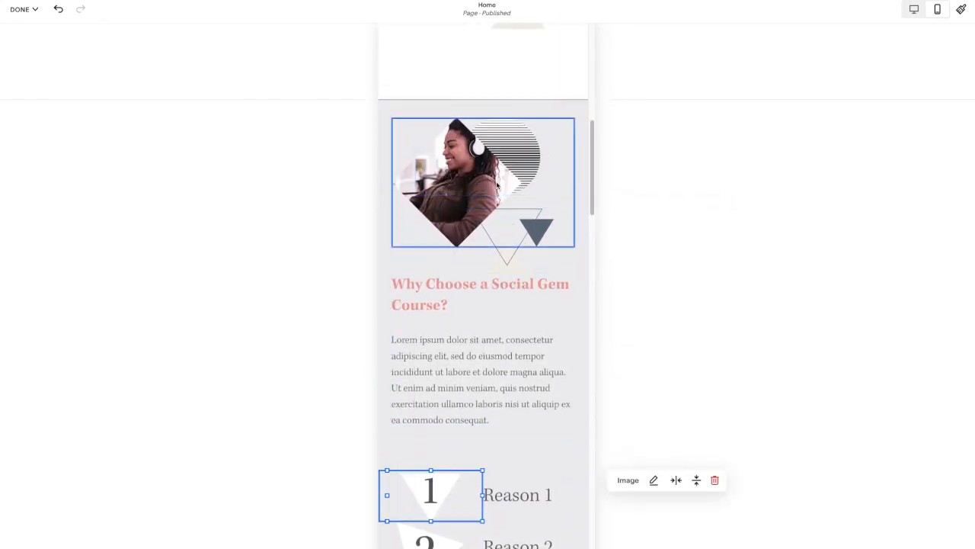
{"action": "scroll", "coordinate": [513, 226], "scroll_direction": "down", "scroll_amount": 2}
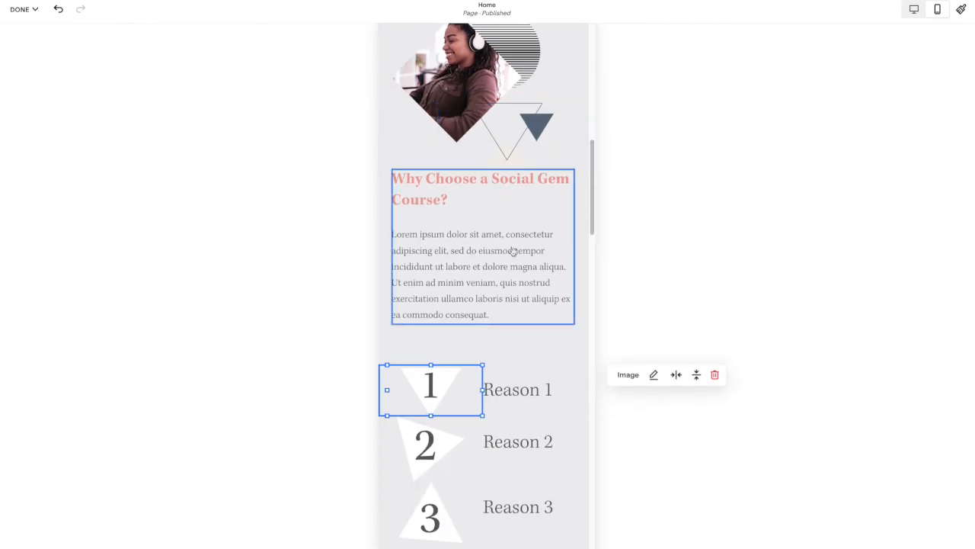
{"action": "scroll", "coordinate": [513, 251], "scroll_direction": "down", "scroll_amount": 4}
{"action": "left_click_drag", "start_coordinate": [428, 160], "coordinate": [431, 156]}
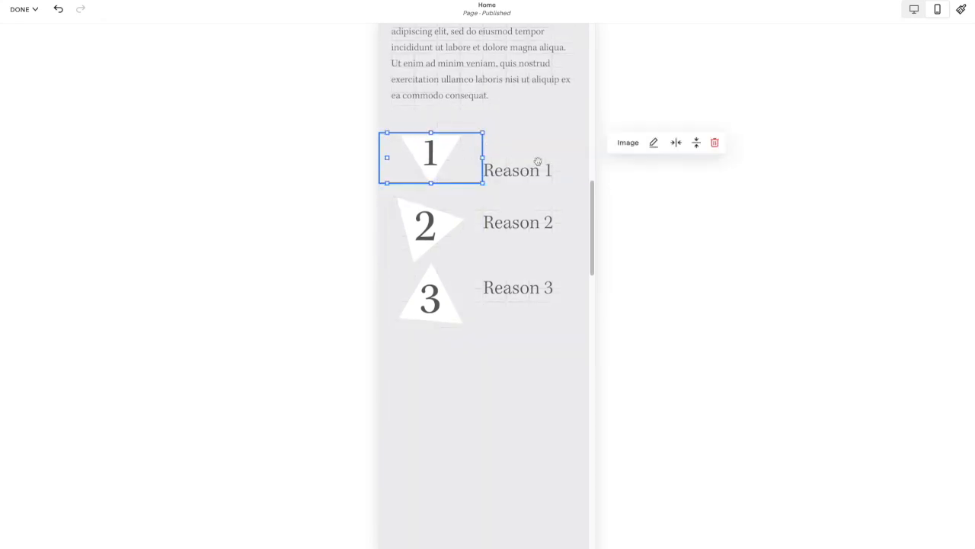
{"action": "left_click_drag", "start_coordinate": [550, 173], "coordinate": [546, 157]}
{"action": "left_click", "coordinate": [481, 197]}
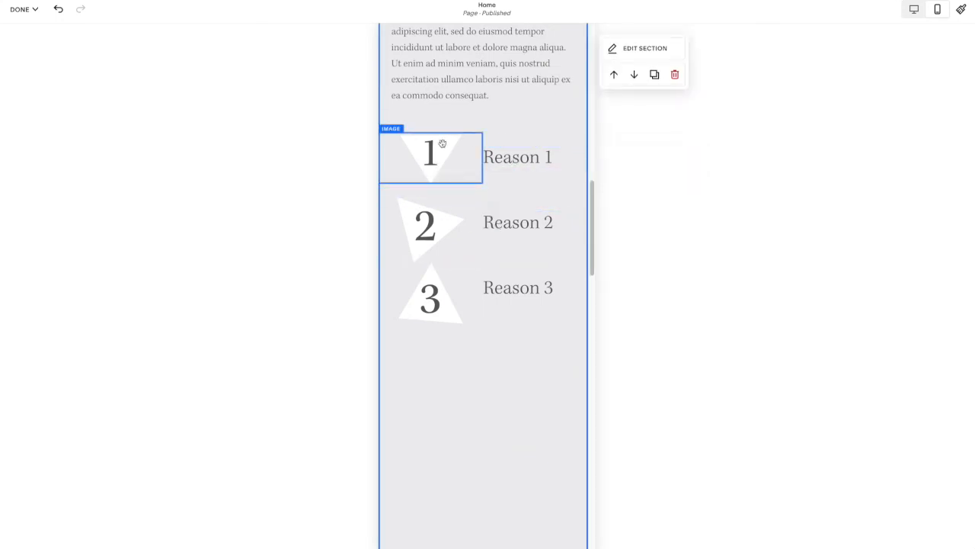
Shorten the mobile reasons section so that it ends just below the number 3 graphic
{"action": "scroll", "coordinate": [506, 259], "scroll_direction": "down", "scroll_amount": 2}
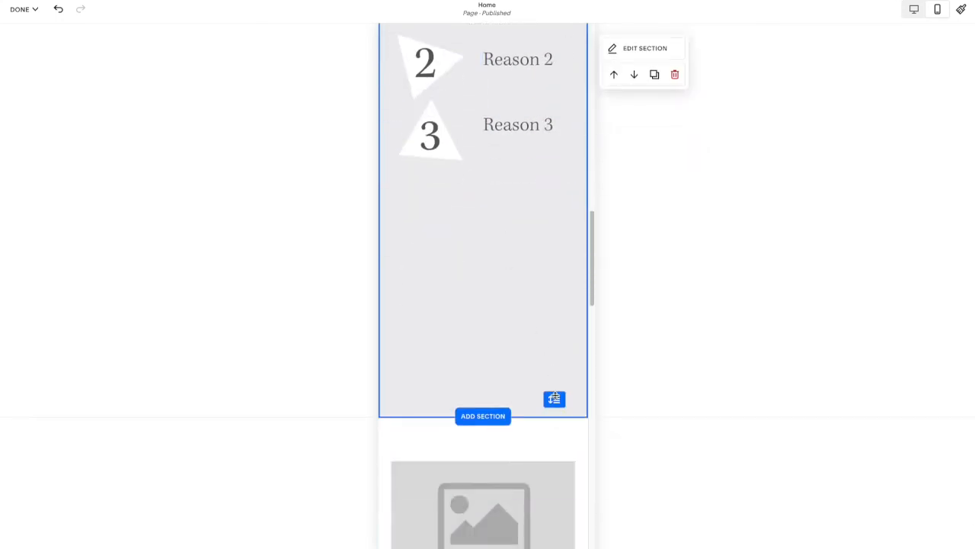
{"action": "left_click_drag", "start_coordinate": [554, 399], "coordinate": [530, 206]}
{"action": "scroll", "coordinate": [529, 228], "scroll_direction": "up", "scroll_amount": 2}
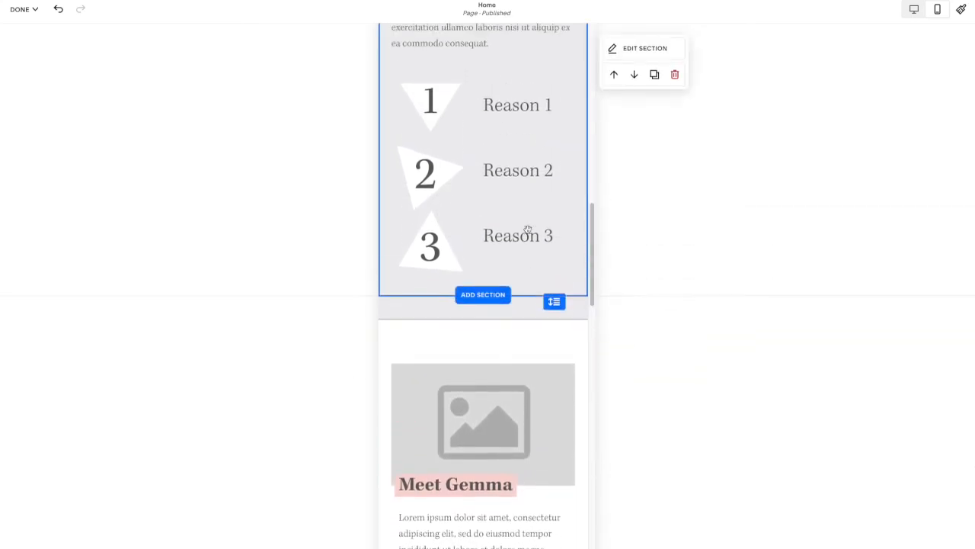
{"action": "scroll", "coordinate": [531, 238], "scroll_direction": "up", "scroll_amount": 1}
{"action": "left_click_drag", "start_coordinate": [554, 352], "coordinate": [554, 342]}
Review the mobile Home page layout from the welcome section through the reasons section to the team introduction section
{"action": "scroll", "coordinate": [511, 251], "scroll_direction": "up", "scroll_amount": 10}
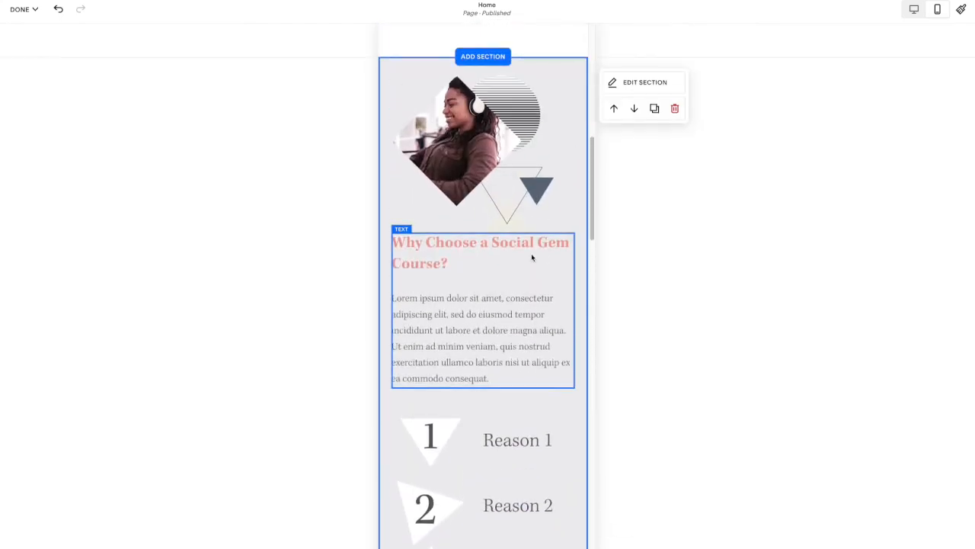
{"action": "scroll", "coordinate": [535, 258], "scroll_direction": "up", "scroll_amount": 7}
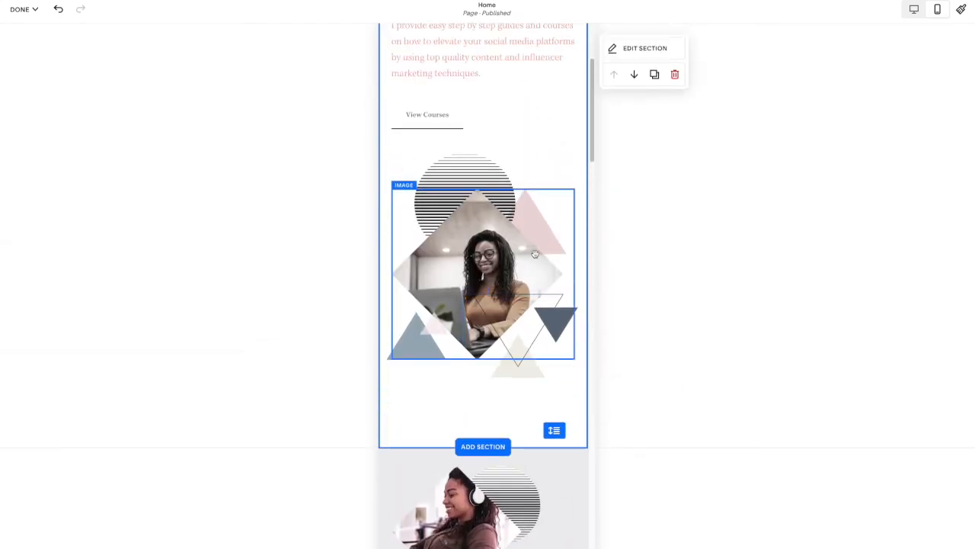
{"action": "scroll", "coordinate": [535, 253], "scroll_direction": "up", "scroll_amount": 3}
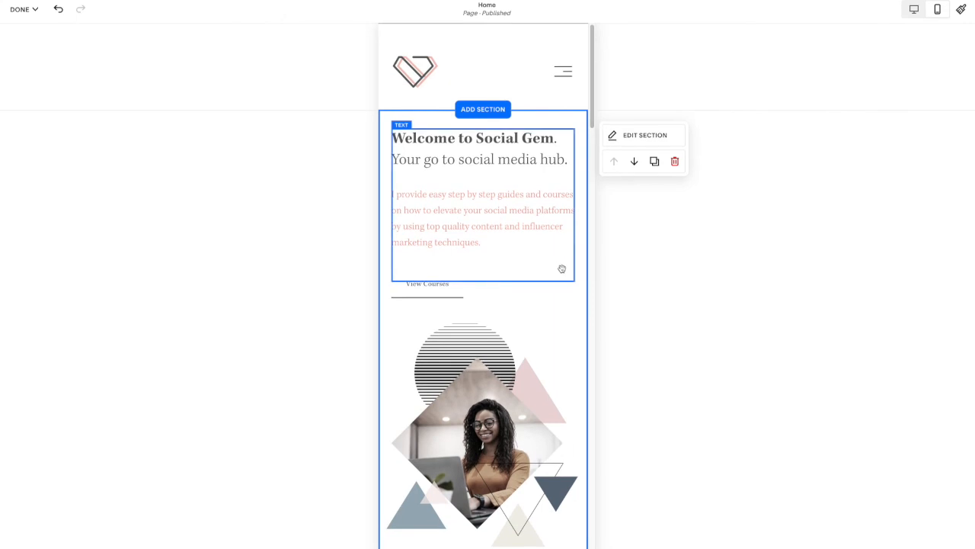
{"action": "scroll", "coordinate": [557, 267], "scroll_direction": "down", "scroll_amount": 12}
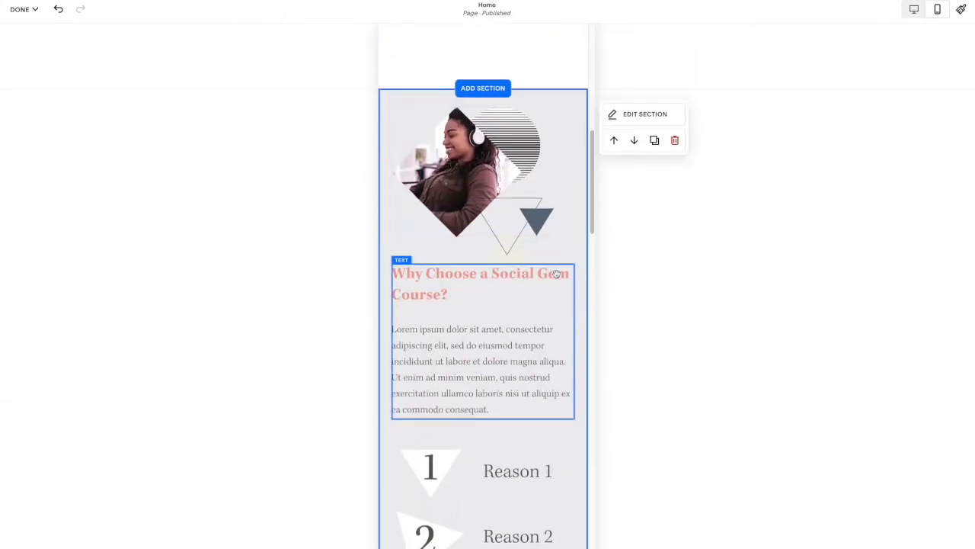
{"action": "scroll", "coordinate": [556, 275], "scroll_direction": "down", "scroll_amount": 5}
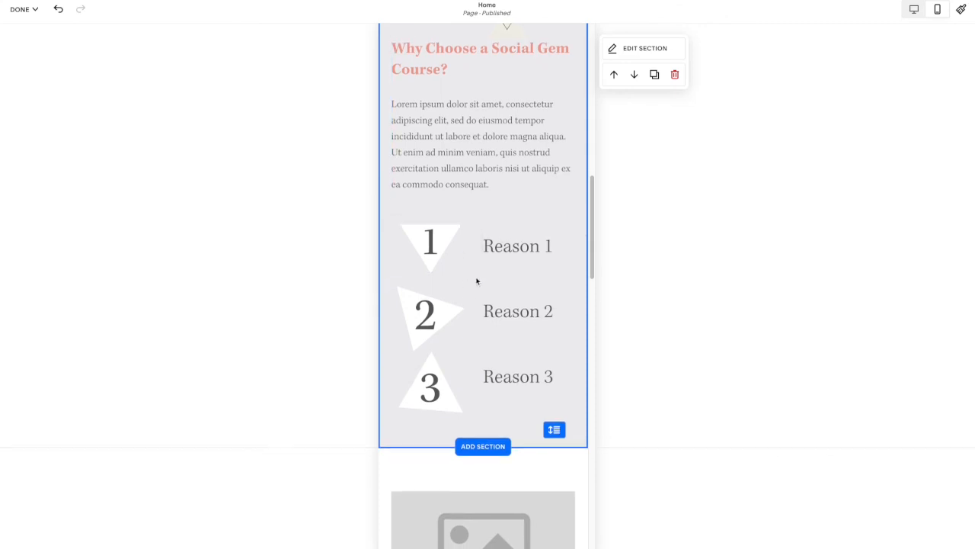
{"action": "scroll", "coordinate": [474, 279], "scroll_direction": "down", "scroll_amount": 1}
{"action": "scroll", "coordinate": [523, 270], "scroll_direction": "up", "scroll_amount": 7}
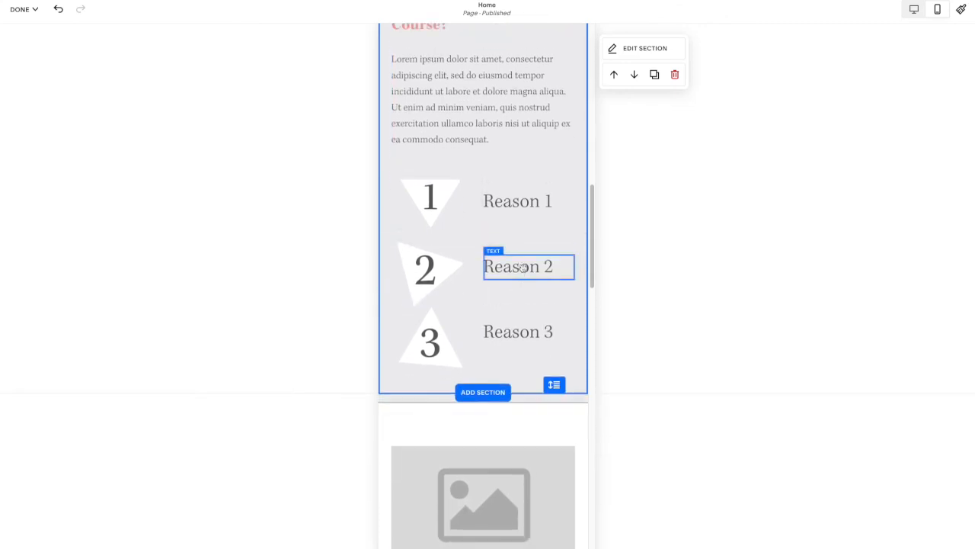
{"action": "scroll", "coordinate": [523, 270], "scroll_direction": "up", "scroll_amount": 4}
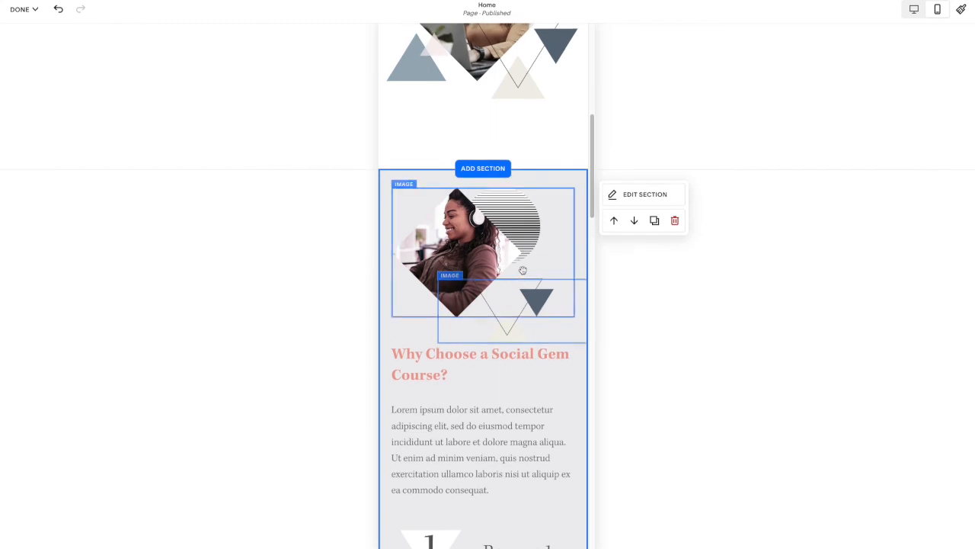
{"action": "scroll", "coordinate": [532, 273], "scroll_direction": "down", "scroll_amount": 6}
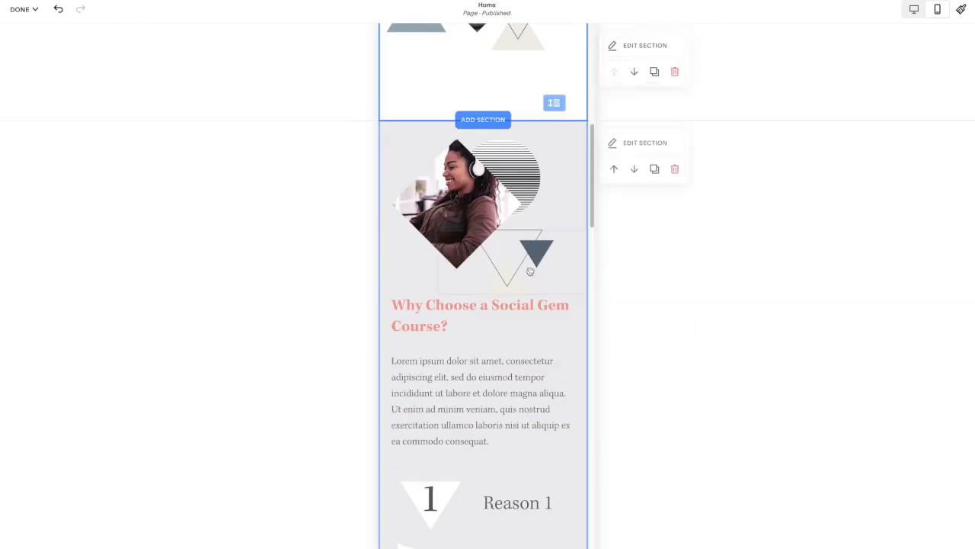
{"action": "scroll", "coordinate": [527, 275], "scroll_direction": "down", "scroll_amount": 5}
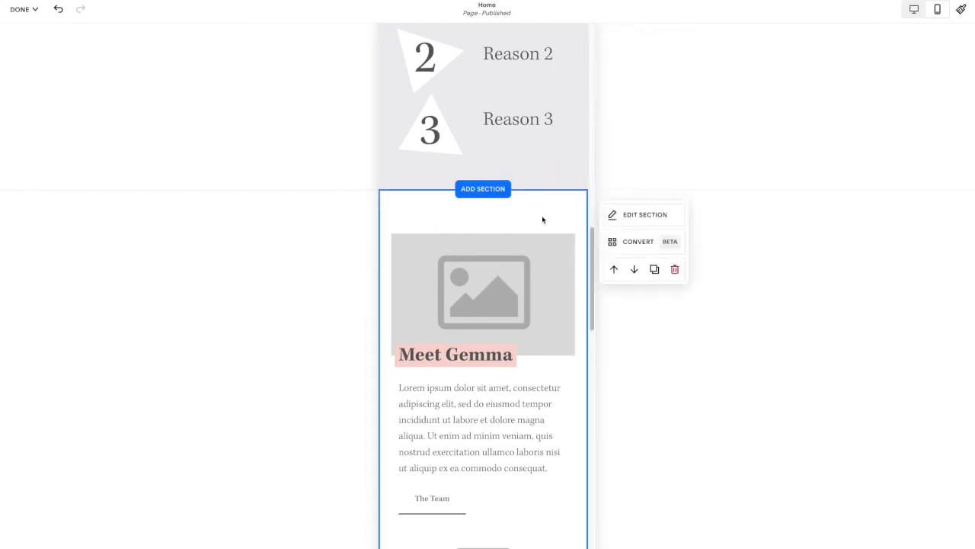
{"action": "scroll", "coordinate": [540, 222], "scroll_direction": "up", "scroll_amount": 1}
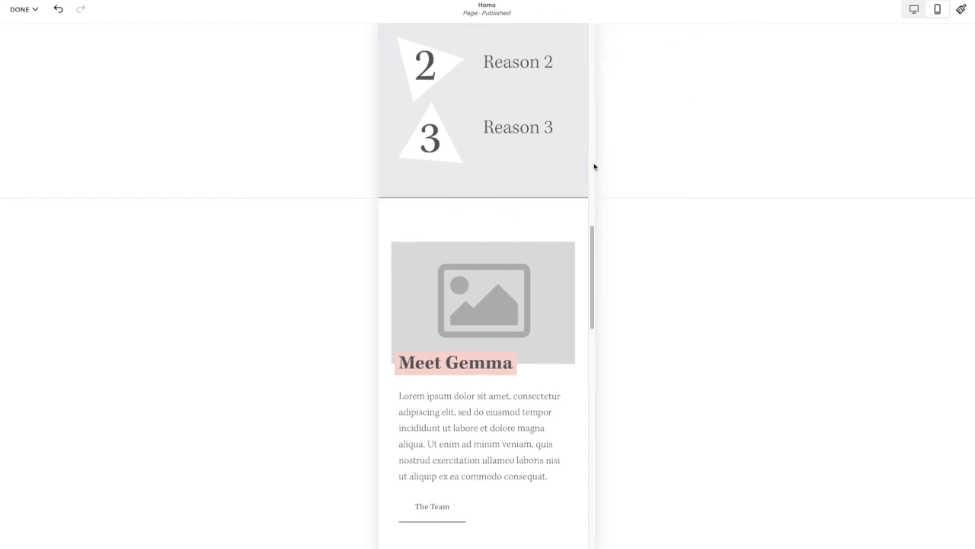
{"action": "scroll", "coordinate": [594, 166], "scroll_direction": "up", "scroll_amount": 8}
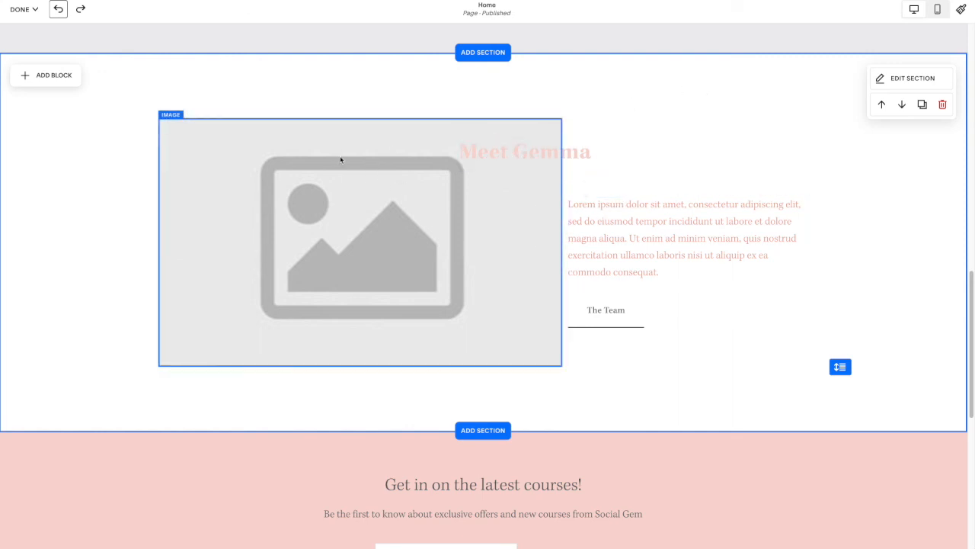
In the desktop team introduction section, shrink the placeholder image, overlap the heading onto its edge, and move the paragraph beside the image
{"action": "left_click", "coordinate": [329, 128]}
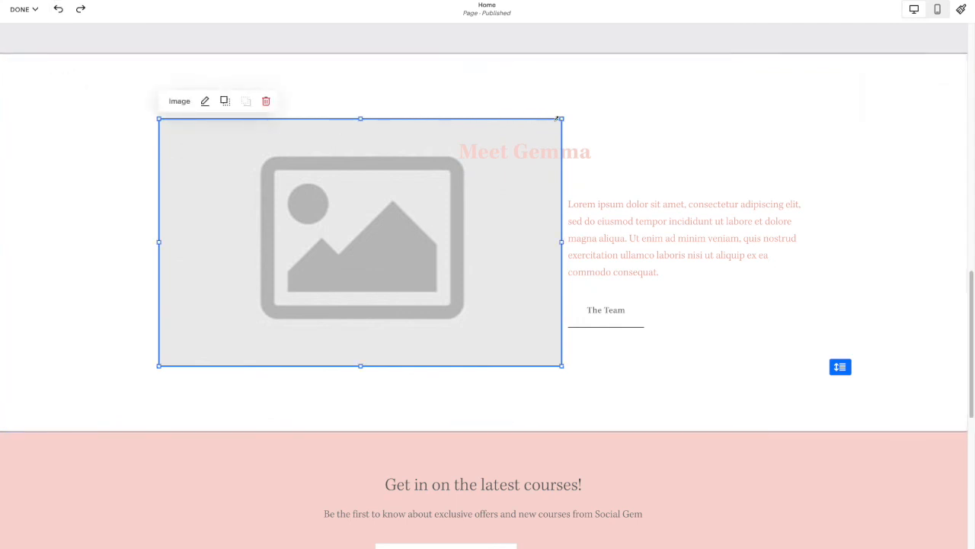
{"action": "left_click_drag", "start_coordinate": [562, 119], "coordinate": [466, 158]}
{"action": "left_click_drag", "start_coordinate": [553, 151], "coordinate": [540, 191]}
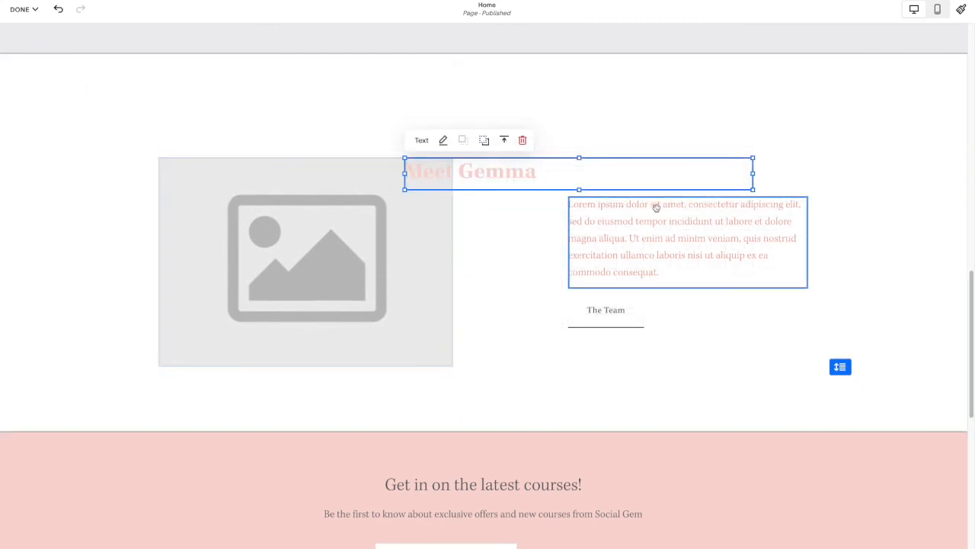
{"action": "left_click_drag", "start_coordinate": [587, 221], "coordinate": [515, 170]}
Enable a background on the team introduction heading's text block and set its padding to S
{"action": "double_click", "coordinate": [428, 173]}
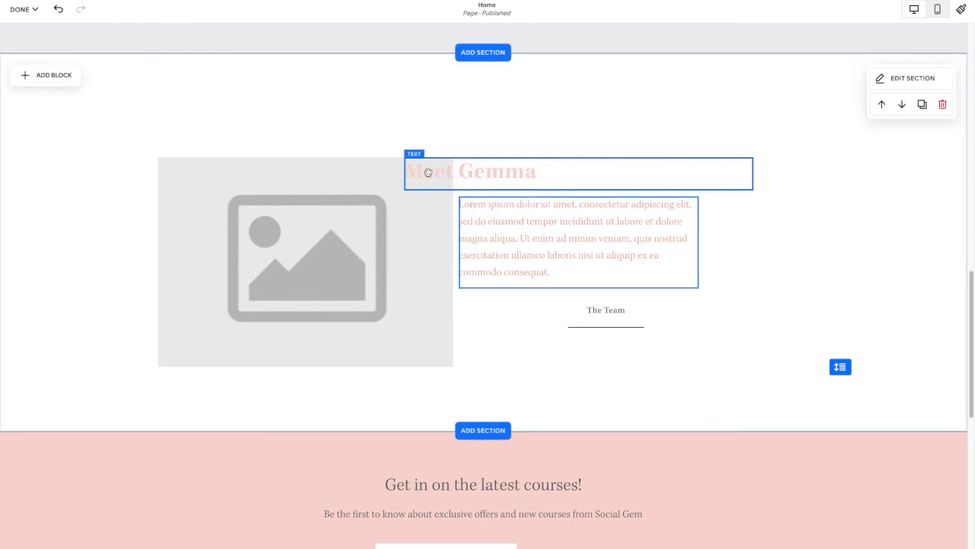
{"action": "triple_click", "coordinate": [472, 172]}
{"action": "left_click", "coordinate": [549, 176]}
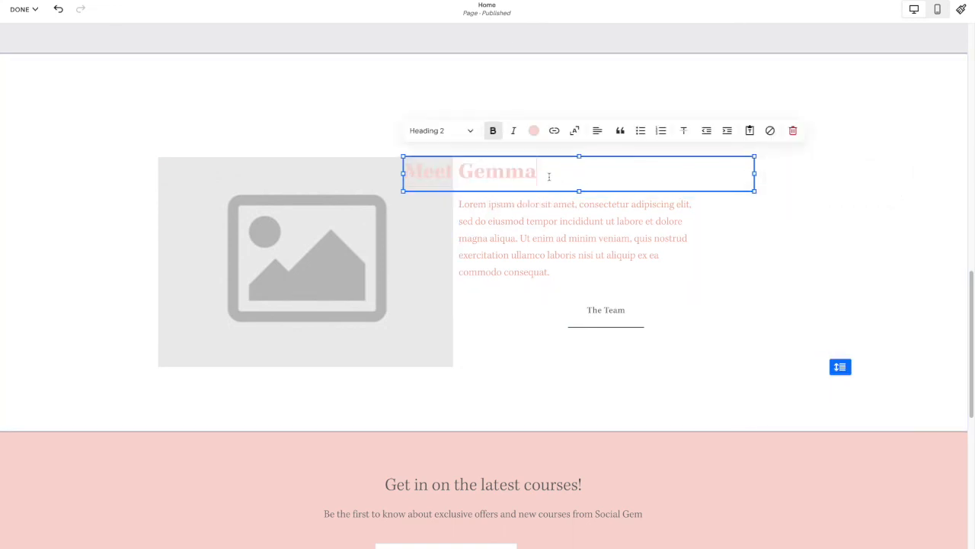
{"action": "left_click", "coordinate": [457, 156]}
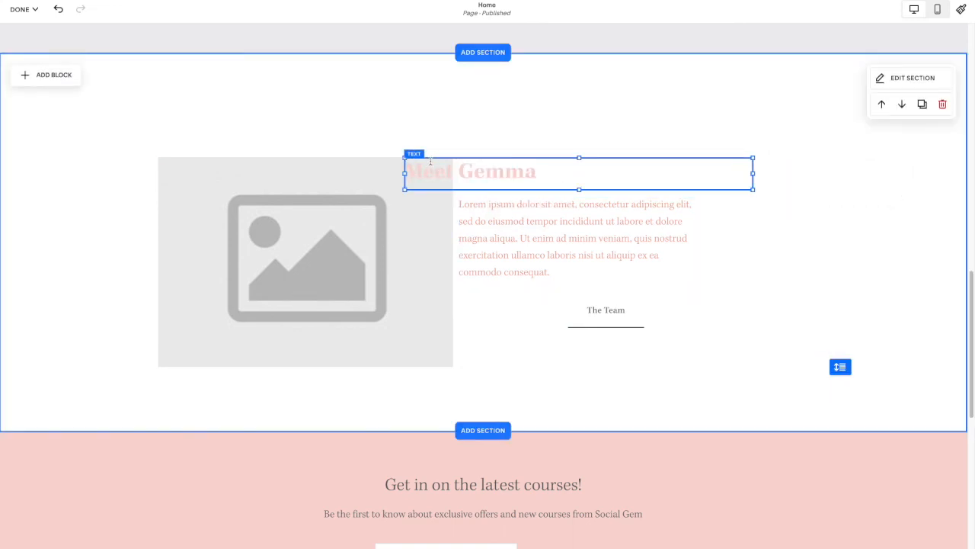
{"action": "left_click", "coordinate": [431, 161]}
{"action": "left_click", "coordinate": [442, 139]}
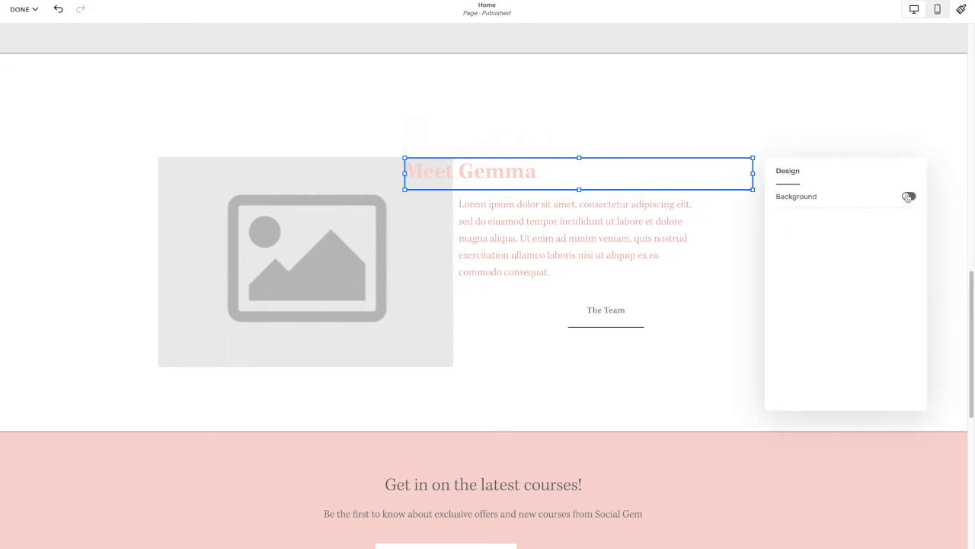
{"action": "left_click", "coordinate": [907, 196]}
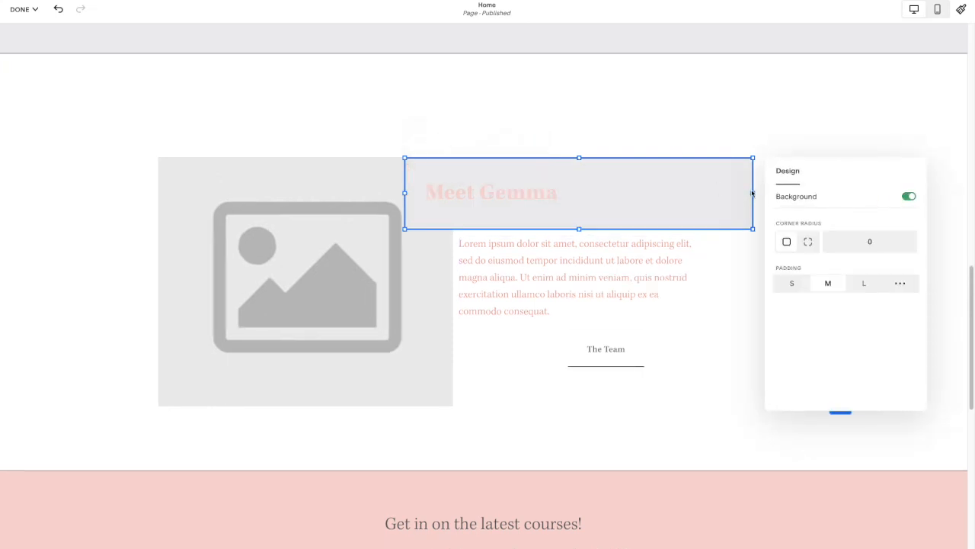
{"action": "left_click", "coordinate": [802, 285]}
{"action": "left_click", "coordinate": [742, 252]}
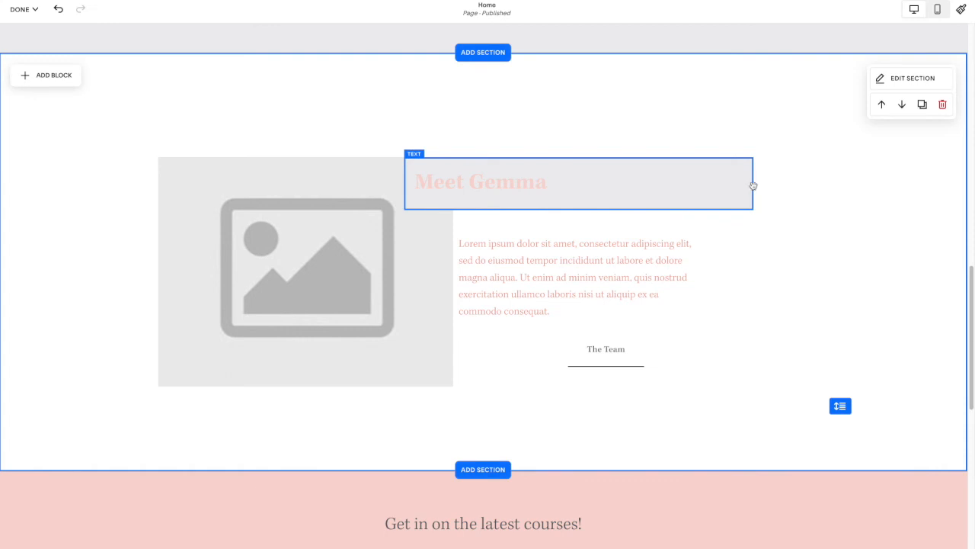
Narrow the heading's background block, then place it one column across and one row lower, reaching slightly past the paragraph's width
{"action": "left_click_drag", "start_coordinate": [748, 185], "coordinate": [496, 206]}
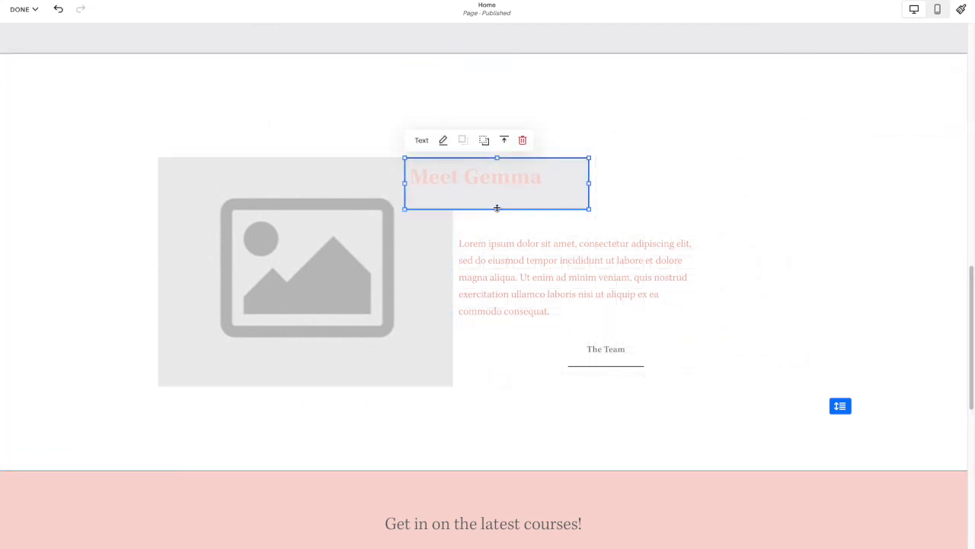
{"action": "left_click", "coordinate": [550, 176]}
{"action": "left_click", "coordinate": [614, 194]}
{"action": "left_click_drag", "start_coordinate": [564, 174], "coordinate": [737, 207]}
{"action": "scroll", "coordinate": [383, 210], "scroll_direction": "down", "scroll_amount": 1}
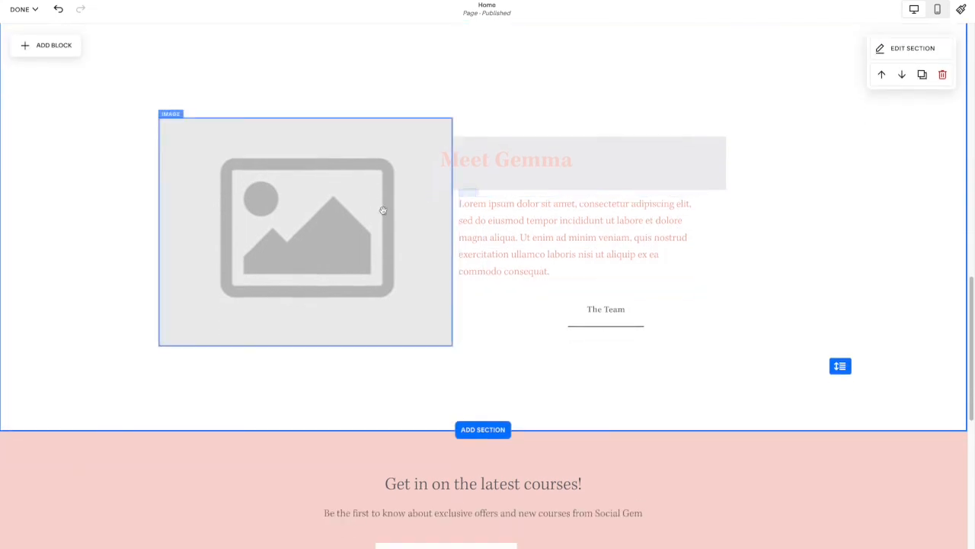
Move the "The Team" button one column farther from the placeholder image, beneath the paragraph
{"action": "mouse_move", "coordinate": [544, 232]}
{"action": "left_mouse_down"}
{"action": "mouse_move", "coordinate": [551, 246]}
{"action": "mouse_move", "coordinate": [556, 240]}
{"action": "left_mouse_up"}
{"action": "left_click_drag", "start_coordinate": [588, 305], "coordinate": [610, 313]}
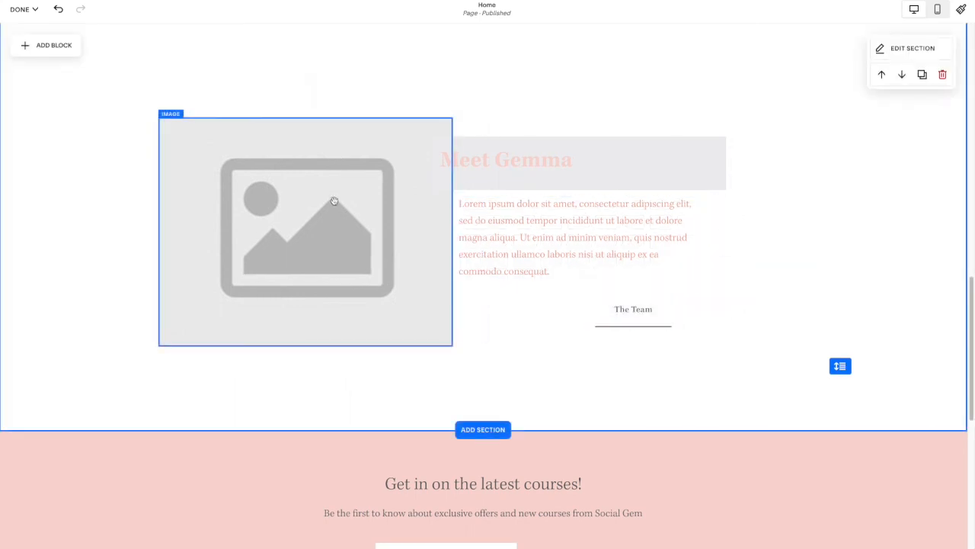
{"action": "scroll", "coordinate": [797, 301], "scroll_direction": "down", "scroll_amount": 2}
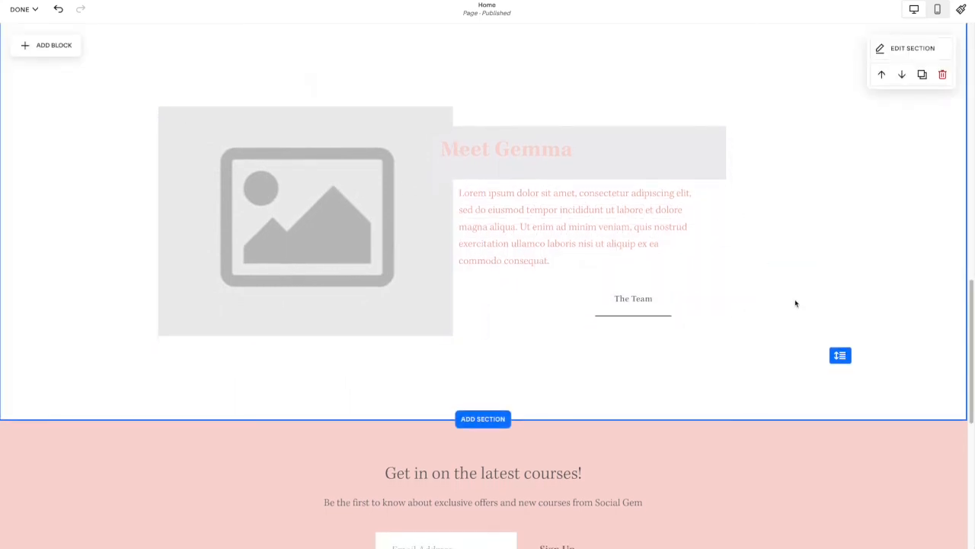
Narrow the team introduction heading's background block by three columns, ending short of the paragraph's far edge and still overlapping the placeholder image
{"action": "scroll", "coordinate": [777, 295], "scroll_direction": "up", "scroll_amount": 4}
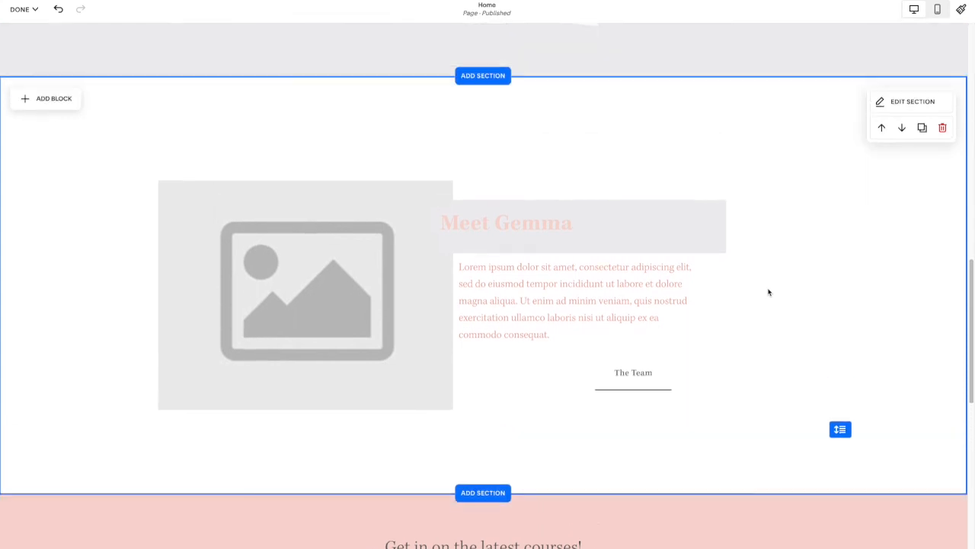
{"action": "left_click_drag", "start_coordinate": [577, 221], "coordinate": [611, 203]}
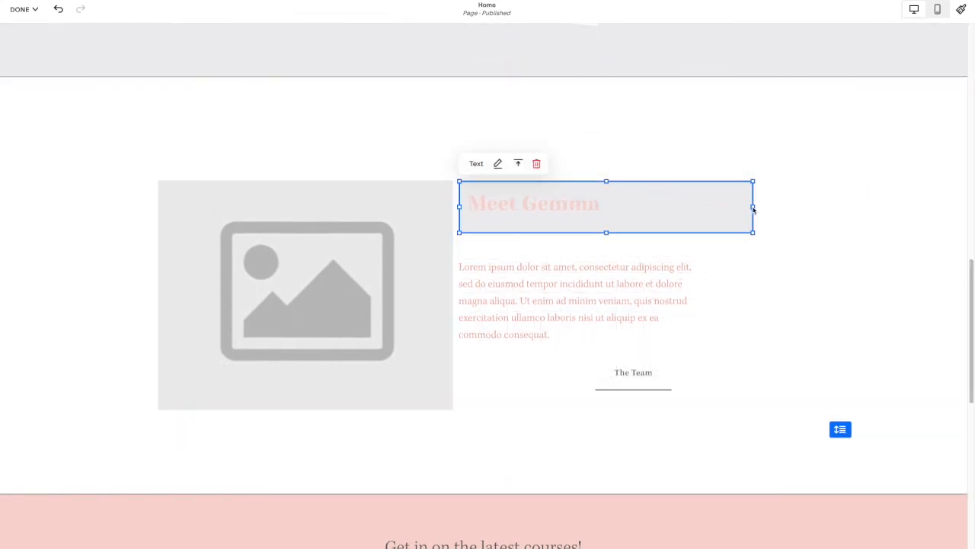
{"action": "left_click_drag", "start_coordinate": [753, 207], "coordinate": [670, 211]}
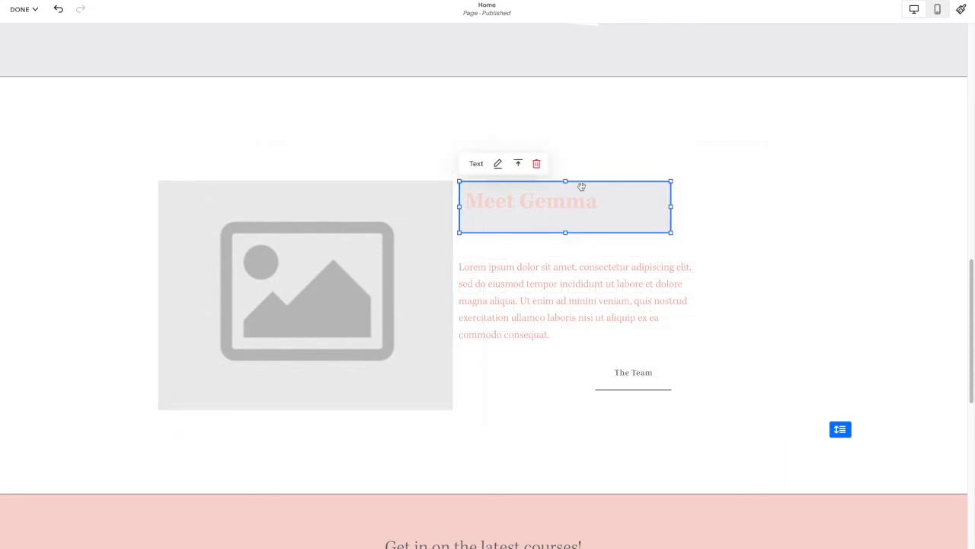
{"action": "left_click_drag", "start_coordinate": [518, 184], "coordinate": [473, 199]}
{"action": "left_click", "coordinate": [680, 234]}
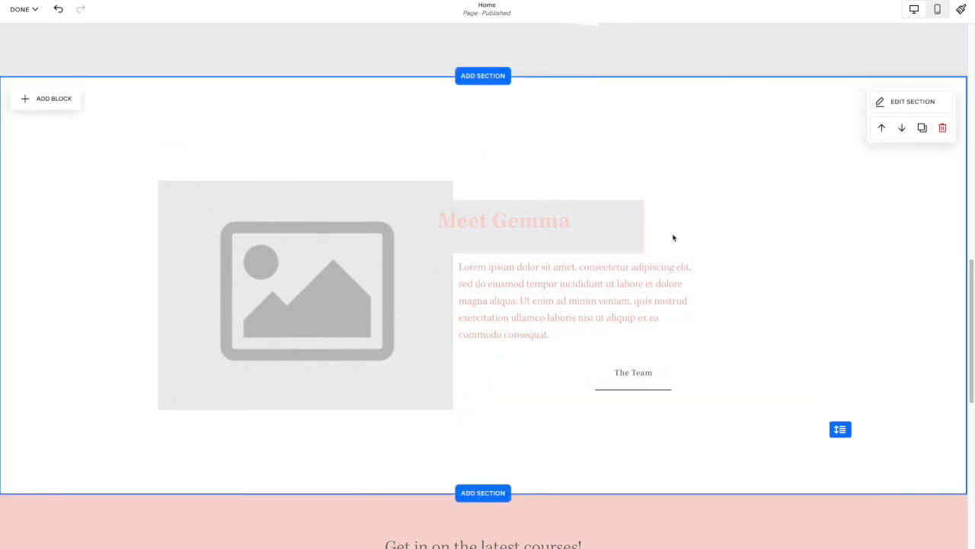
Review the Home page's welcome, reasons and team introduction sections to compare their layouts
{"action": "scroll", "coordinate": [624, 232], "scroll_direction": "down", "scroll_amount": 1}
{"action": "left_click", "coordinate": [544, 222]}
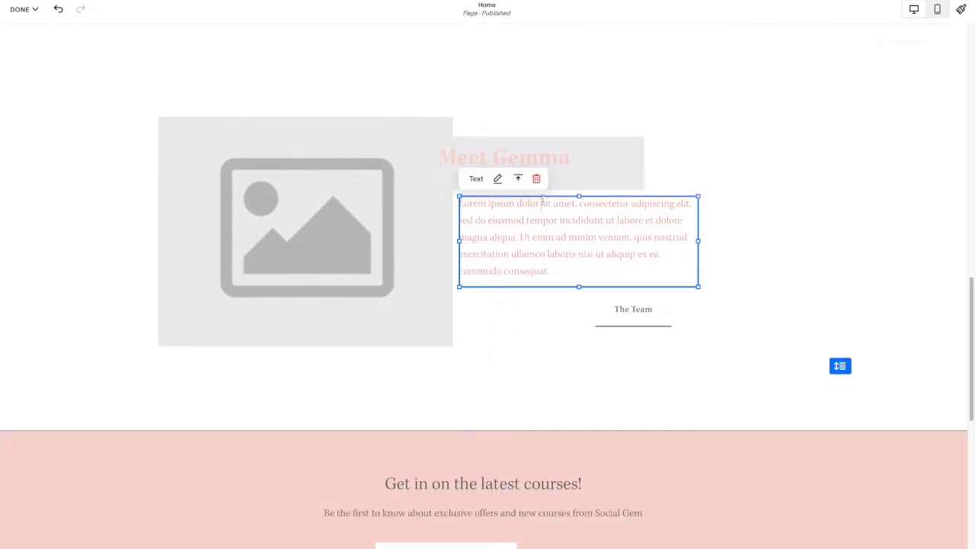
{"action": "left_click", "coordinate": [543, 202]}
{"action": "left_click", "coordinate": [732, 251]}
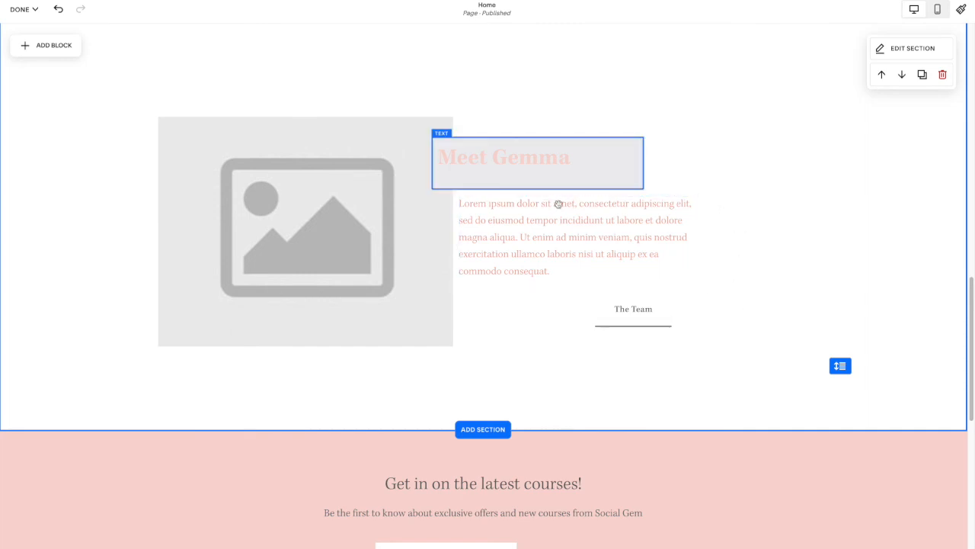
{"action": "scroll", "coordinate": [674, 215], "scroll_direction": "up", "scroll_amount": 6}
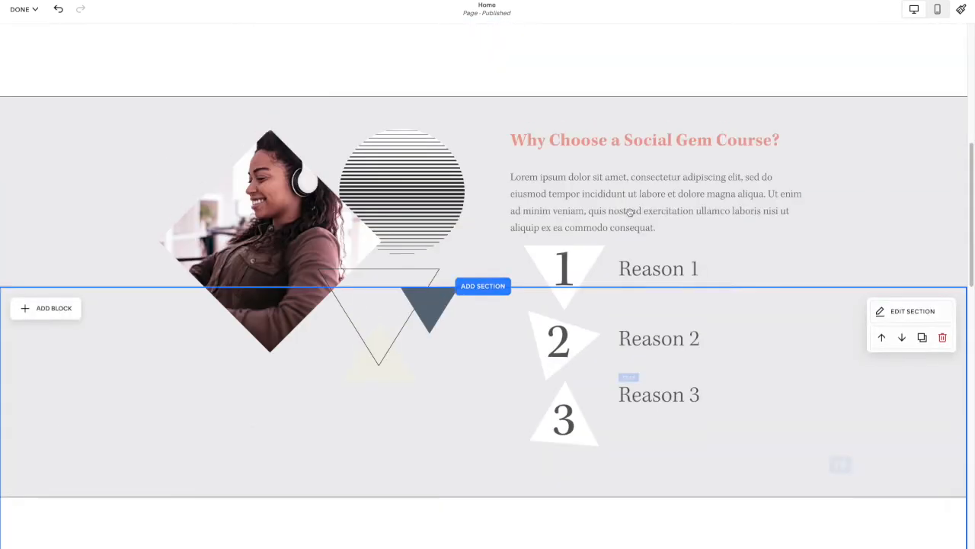
{"action": "scroll", "coordinate": [326, 216], "scroll_direction": "up", "scroll_amount": 5}
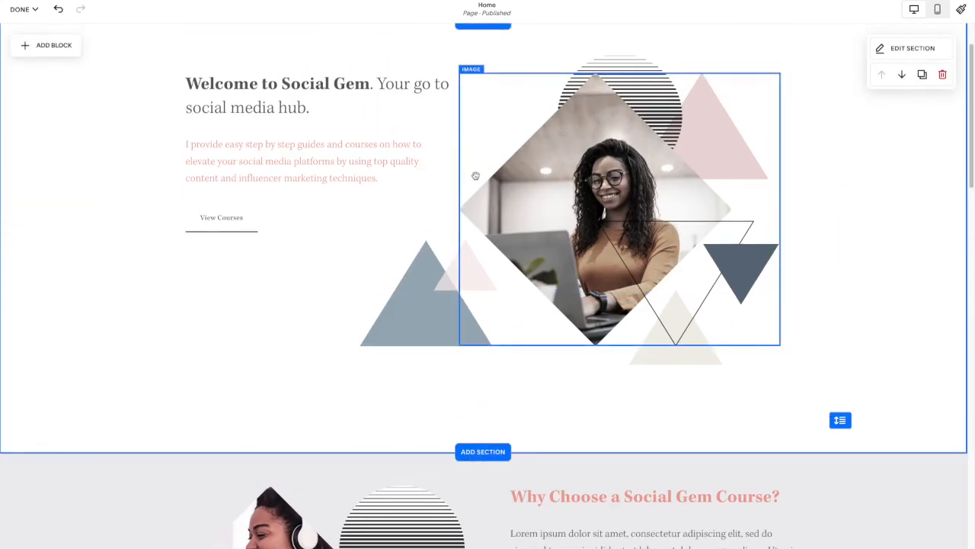
{"action": "scroll", "coordinate": [474, 177], "scroll_direction": "up", "scroll_amount": 1}
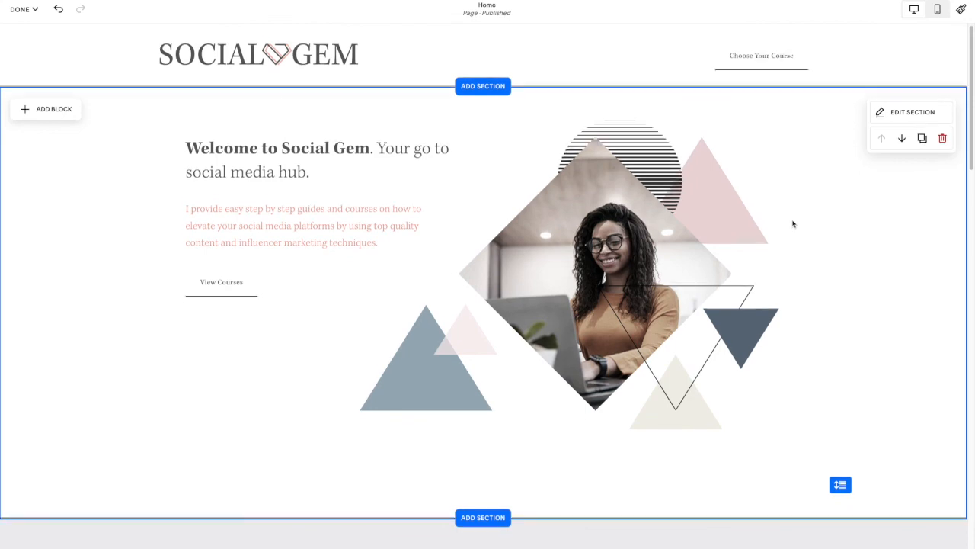
{"action": "scroll", "coordinate": [790, 220], "scroll_direction": "down", "scroll_amount": 7}
{"action": "scroll", "coordinate": [713, 231], "scroll_direction": "down", "scroll_amount": 5}
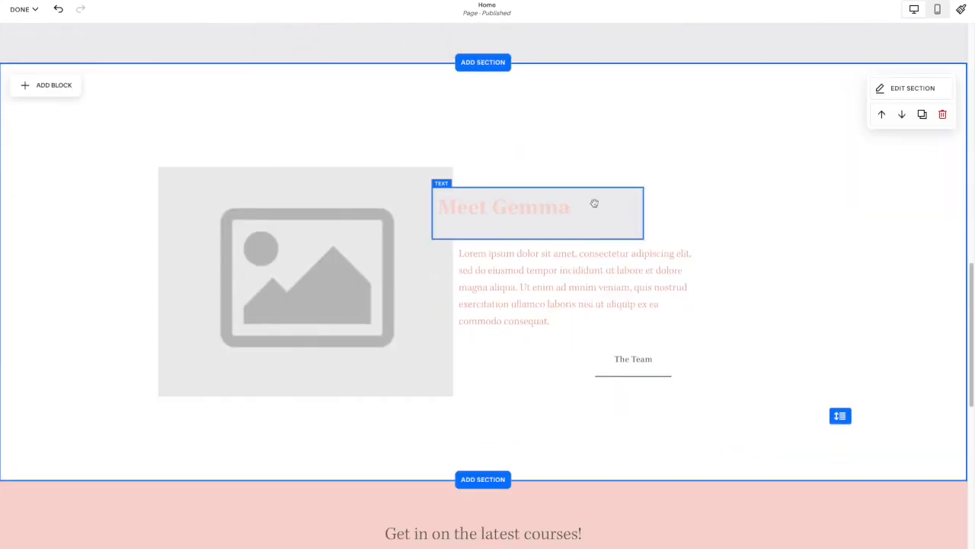
Narrow the team introduction heading's background block by one more column on the side away from the placeholder image
{"action": "left_click", "coordinate": [597, 204]}
{"action": "left_click_drag", "start_coordinate": [645, 211], "coordinate": [615, 206]}
{"action": "left_click", "coordinate": [851, 216]}
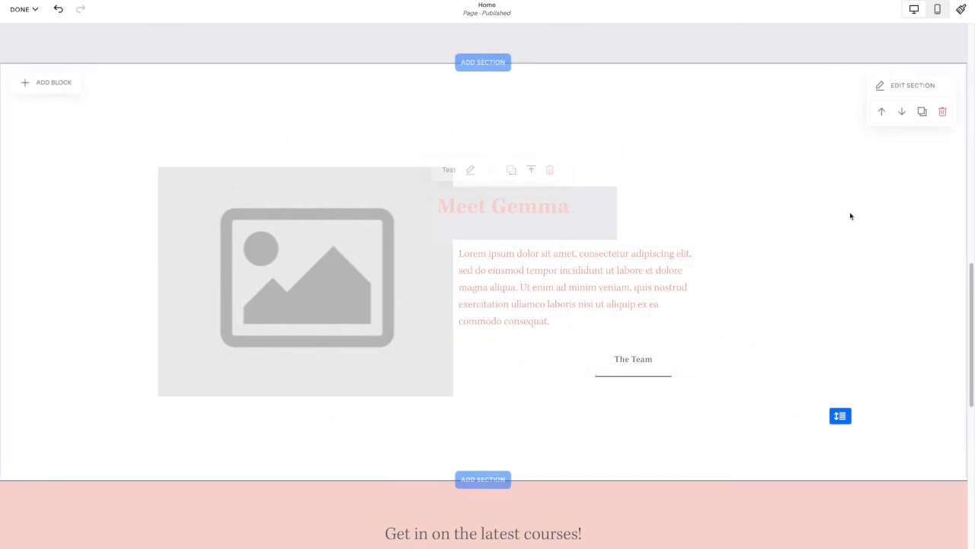
{"action": "scroll", "coordinate": [671, 240], "scroll_direction": "down", "scroll_amount": 1}
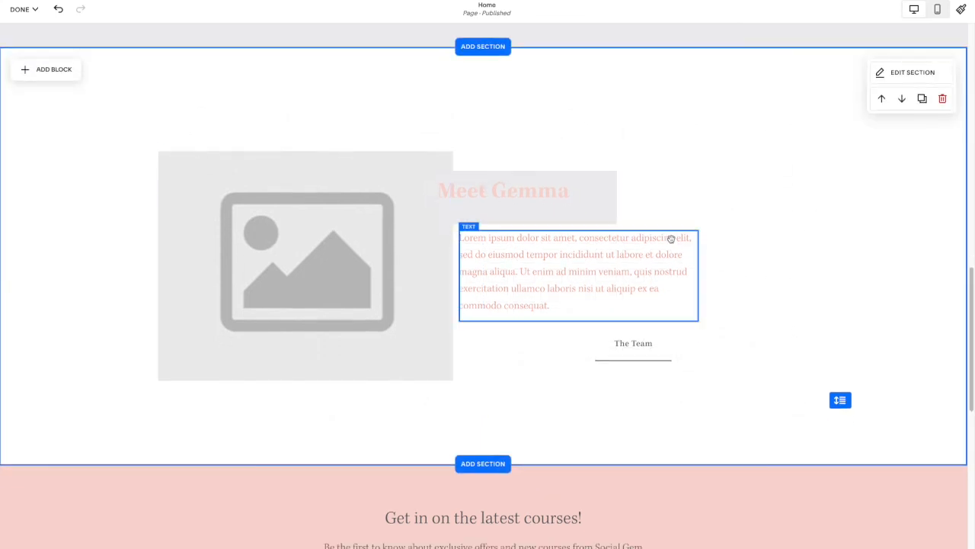